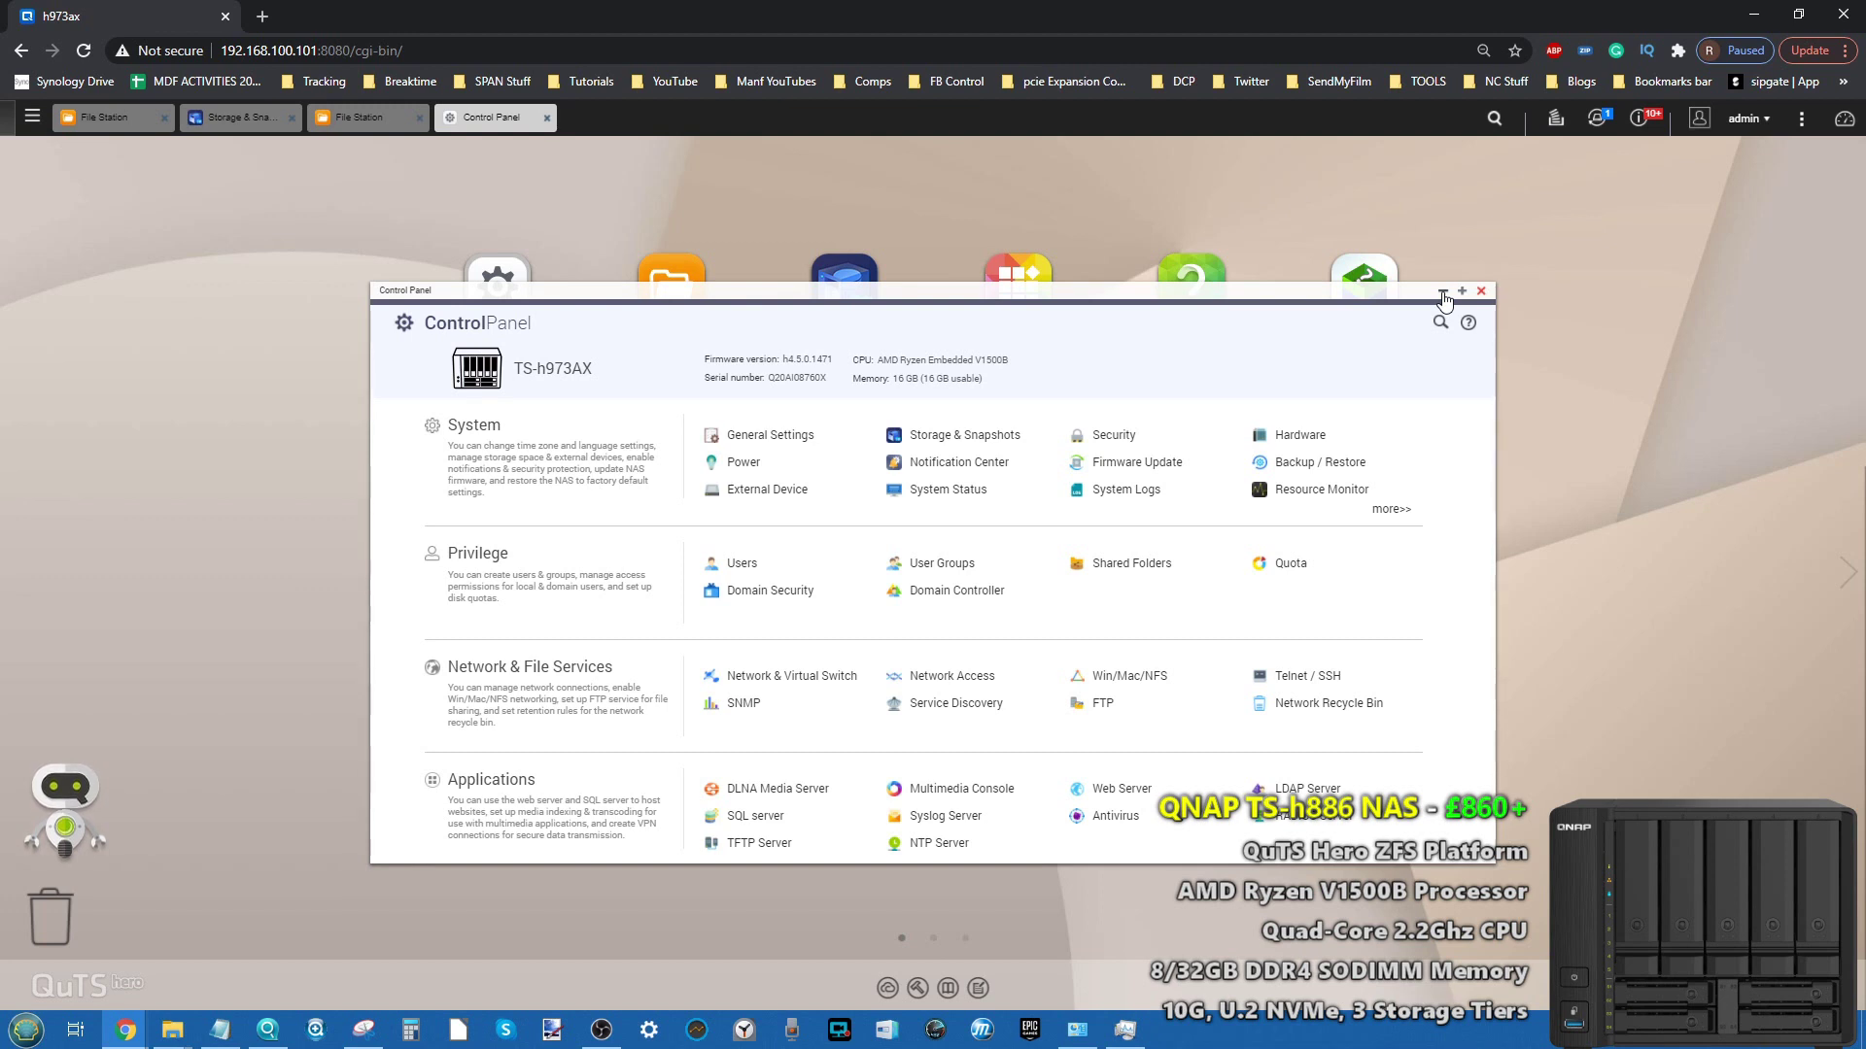
Bring Storage & Snapshots in front of Control Panel to show Storage Pool 1's seven shared folders.
left_click(964, 434)
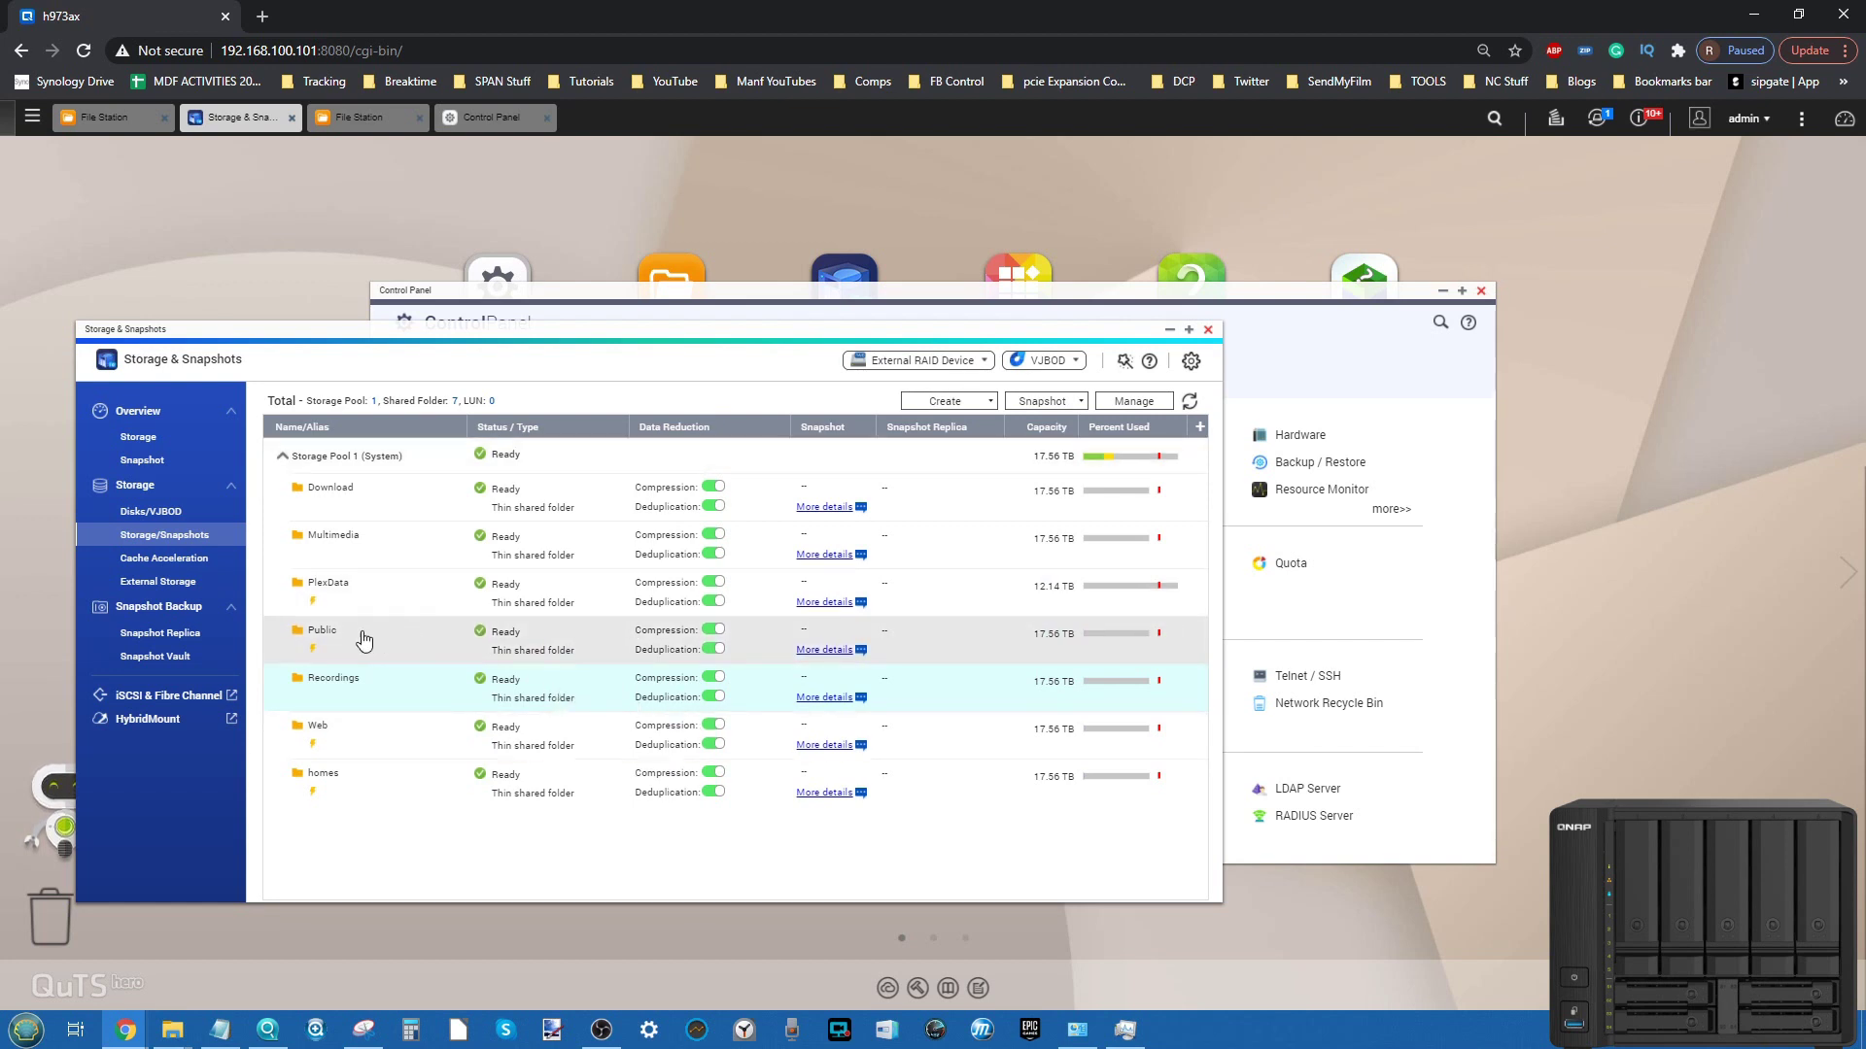
Review the Public shared folder's compression figures in its Usage Summary details.
left_click(821, 650)
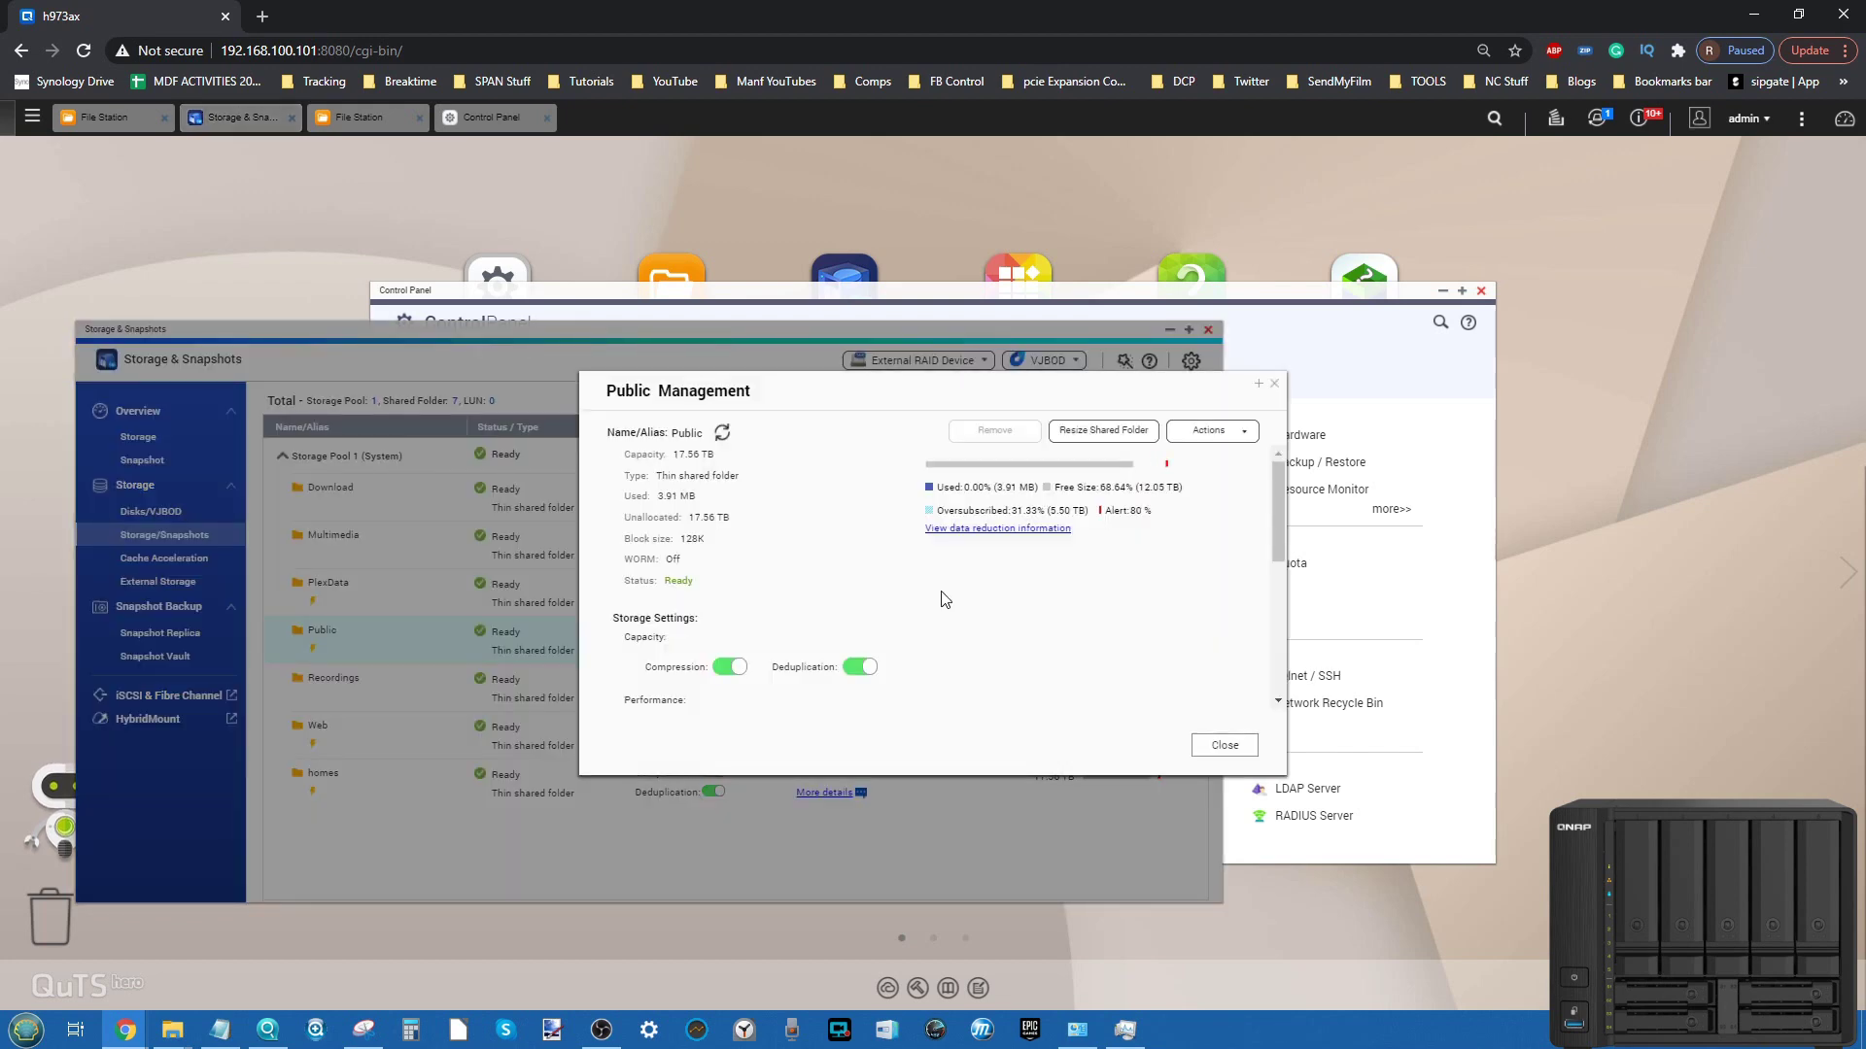
scroll(938, 591, "down", 2)
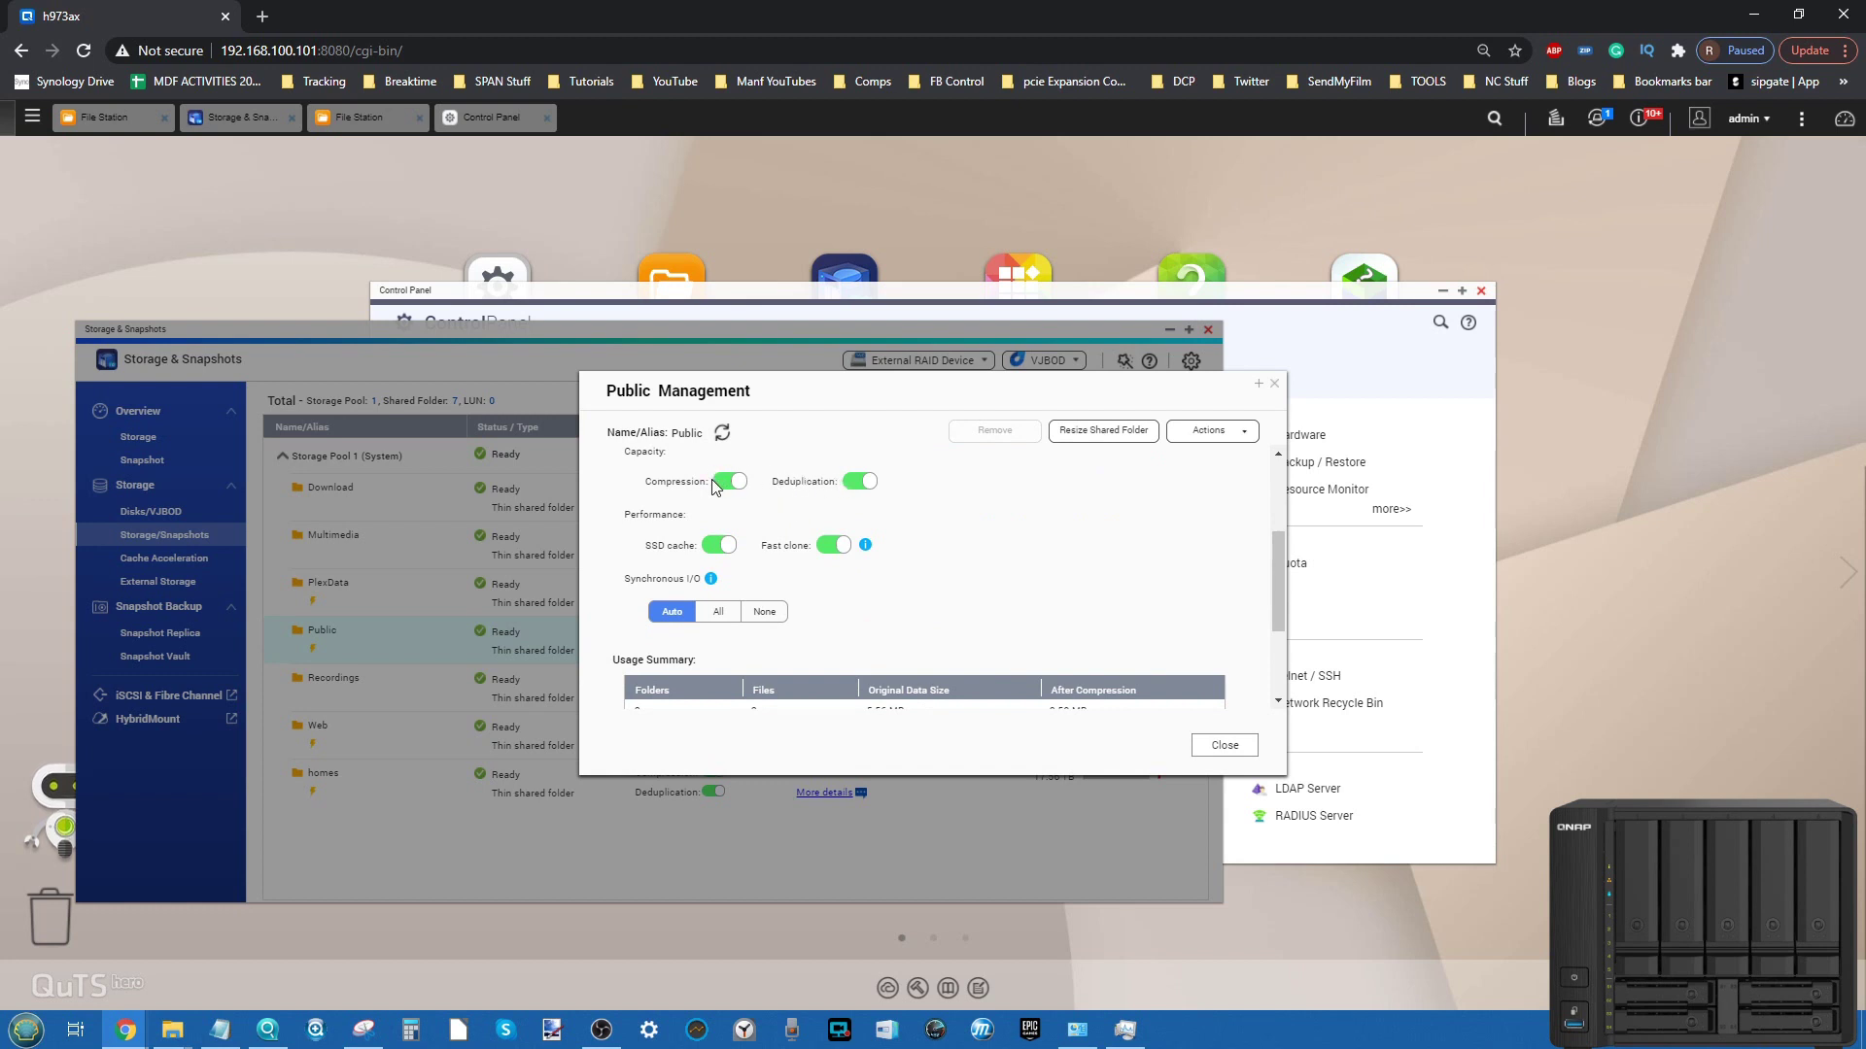
scroll(714, 486, "down", 3)
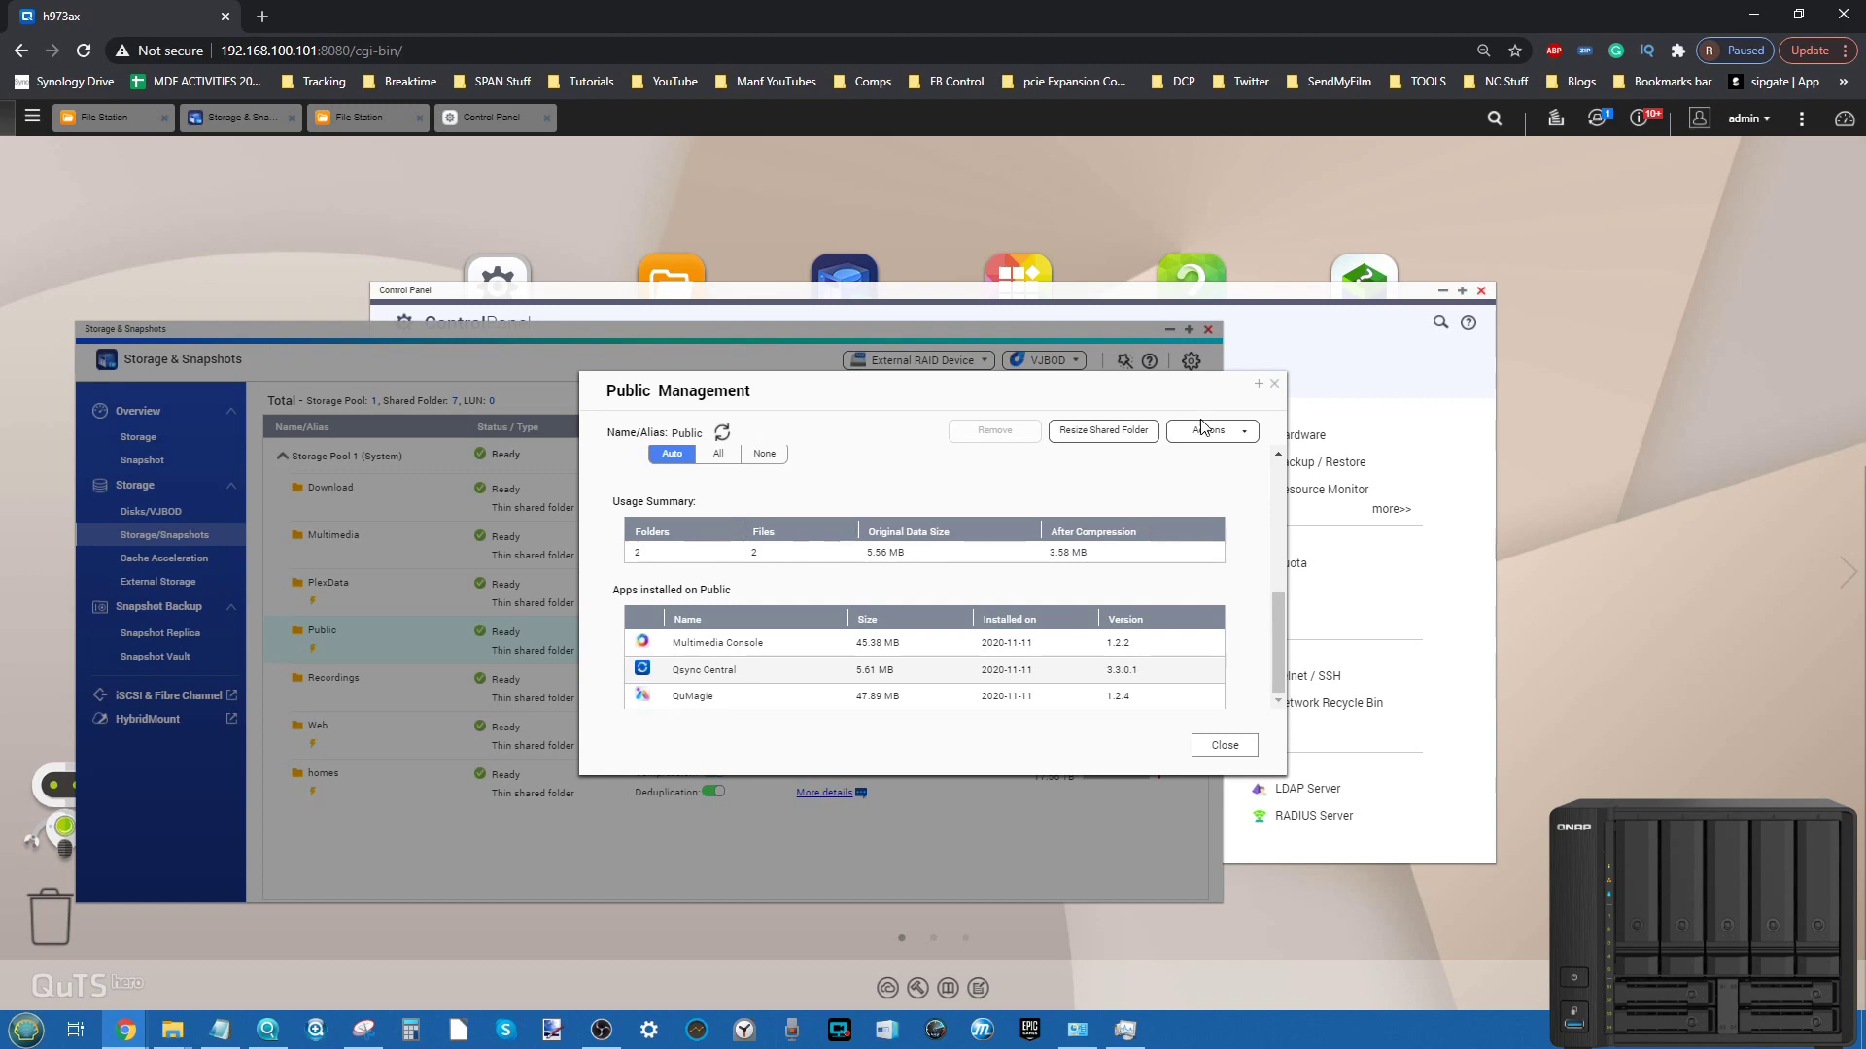
scroll(1116, 633, "up", 5)
Open Storage Pool 1's management view on its Data Reduction statistics.
key("Escape")
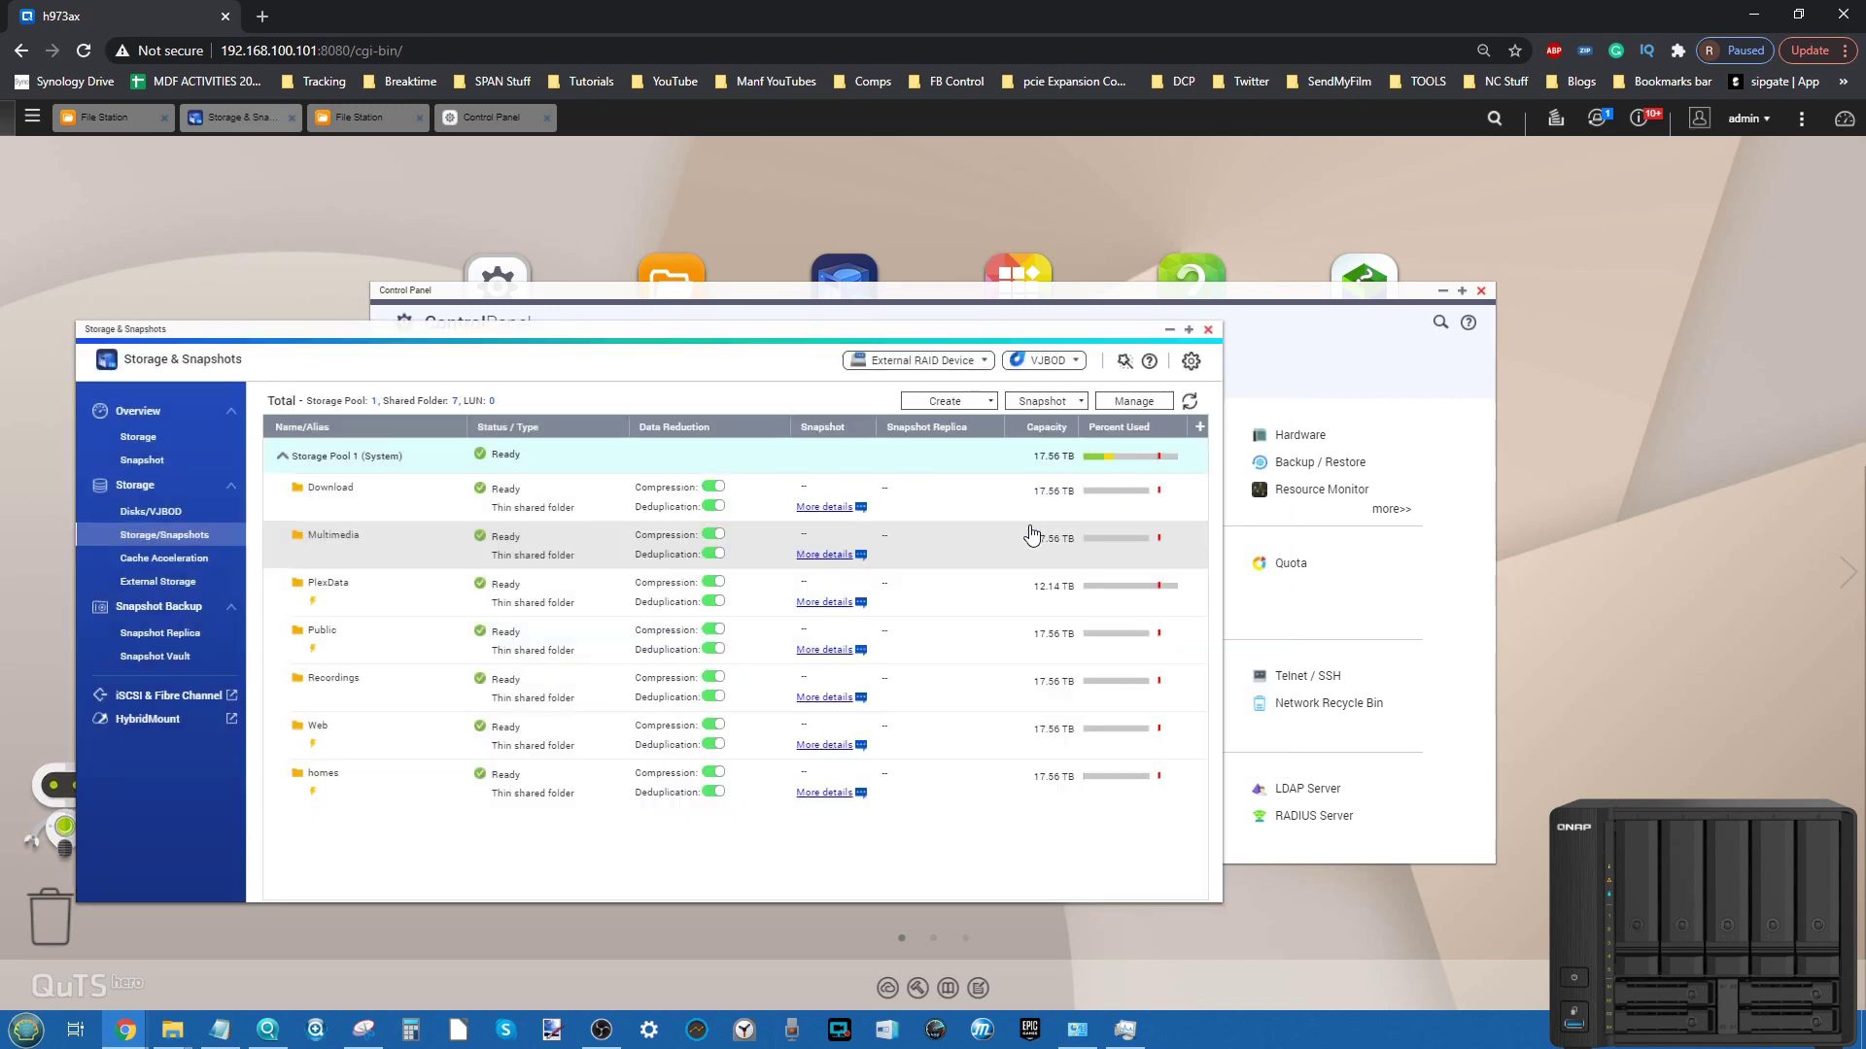
double_click(1032, 534)
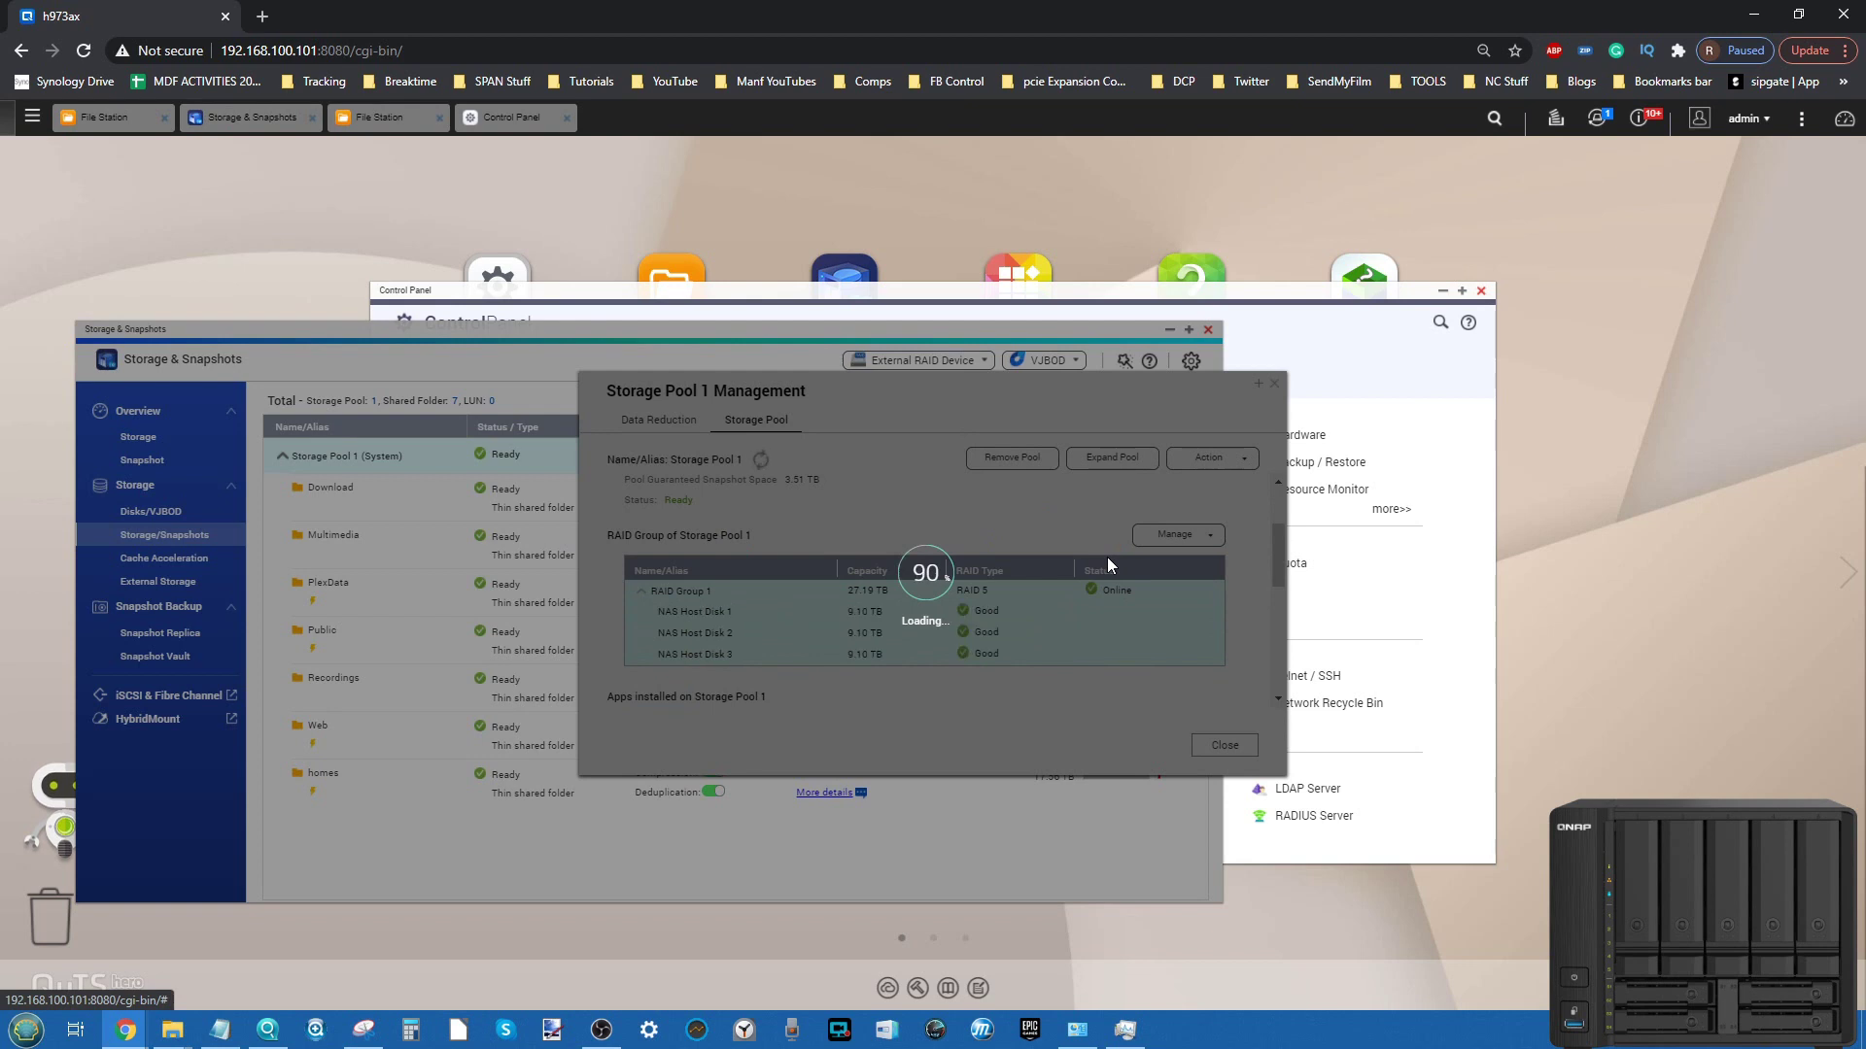
left_click(359, 124)
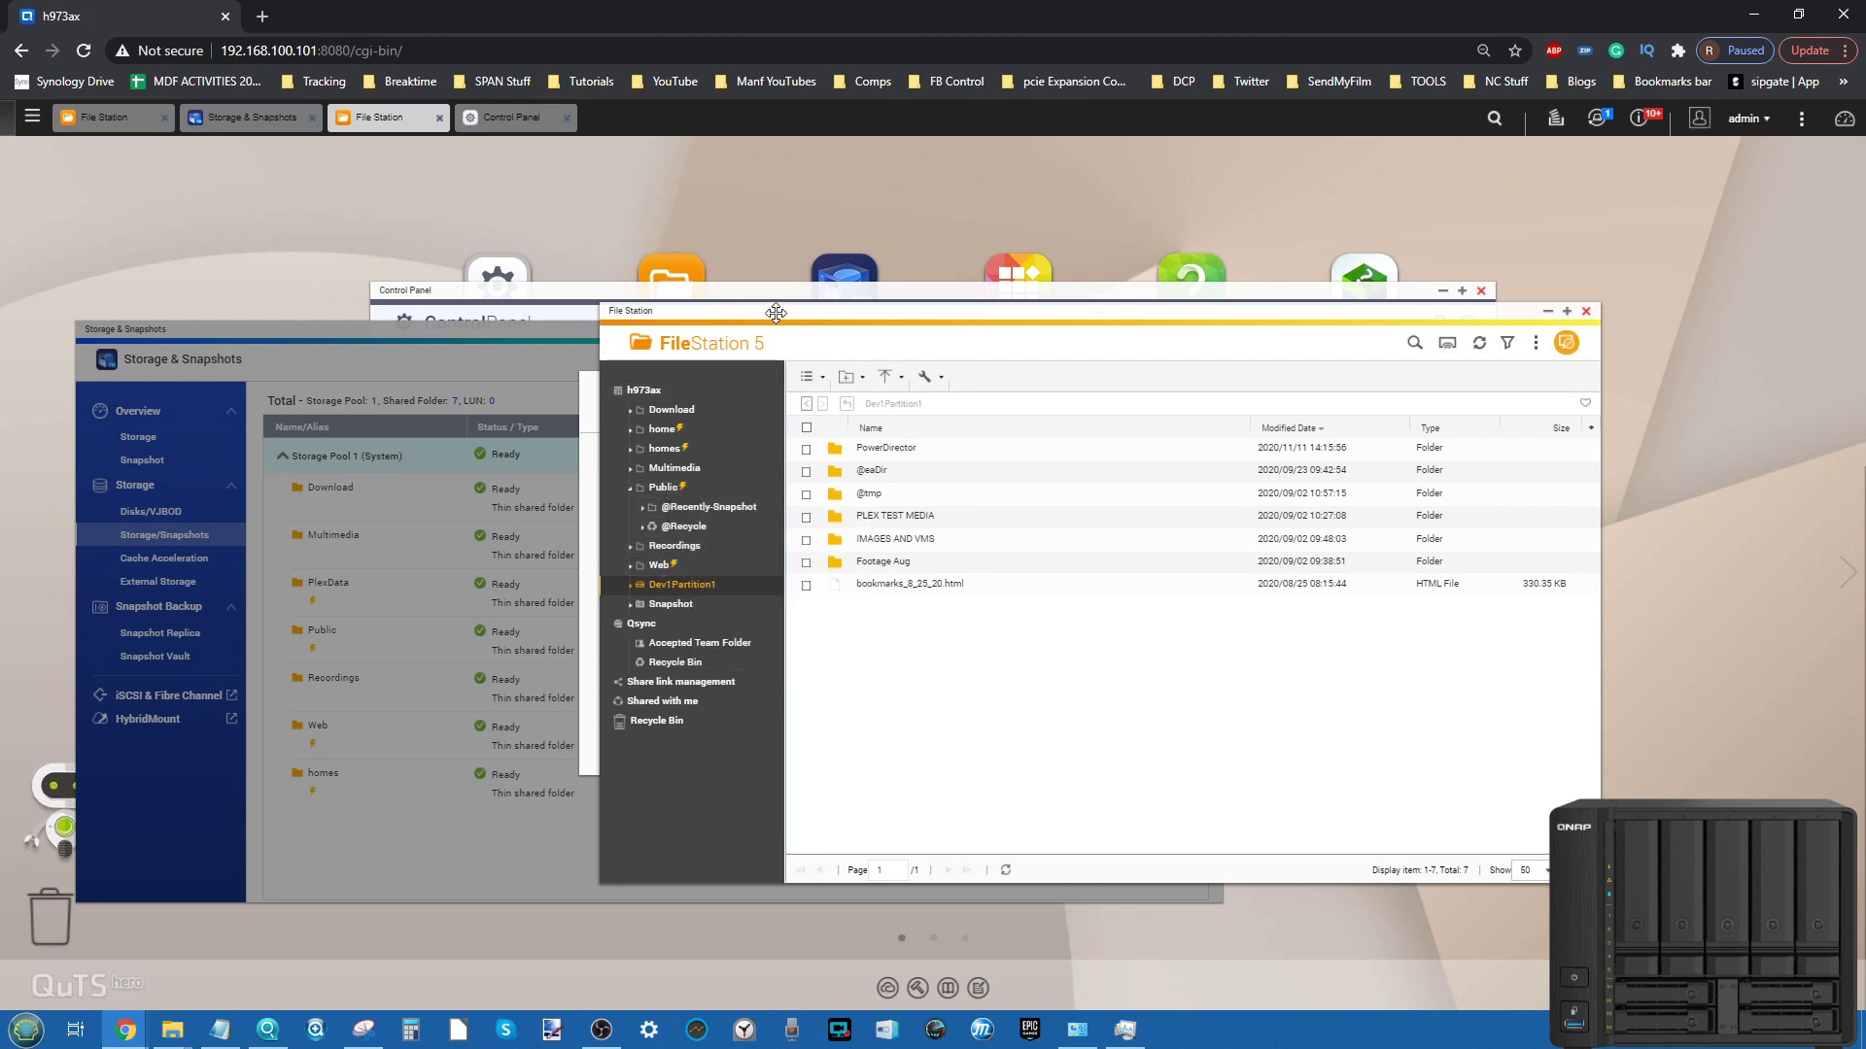
left_click_drag(698, 357, 797, 342)
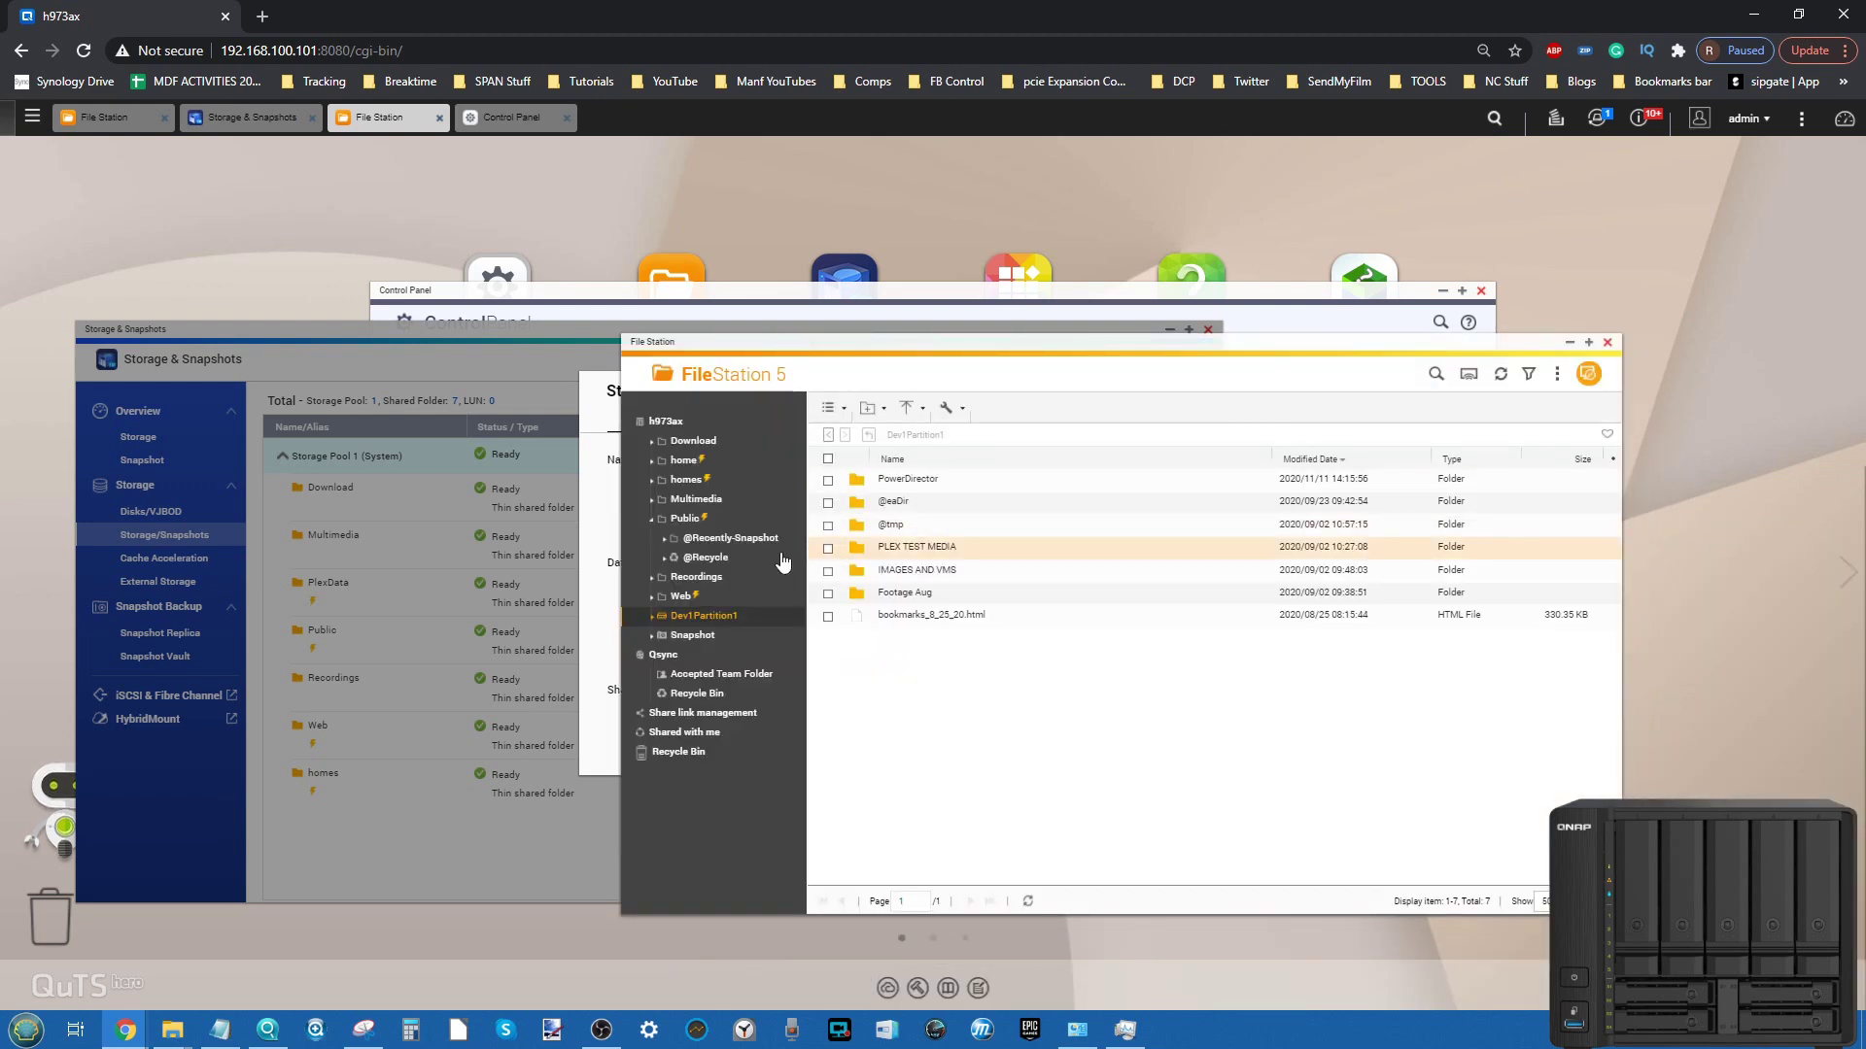
left_click(685, 519)
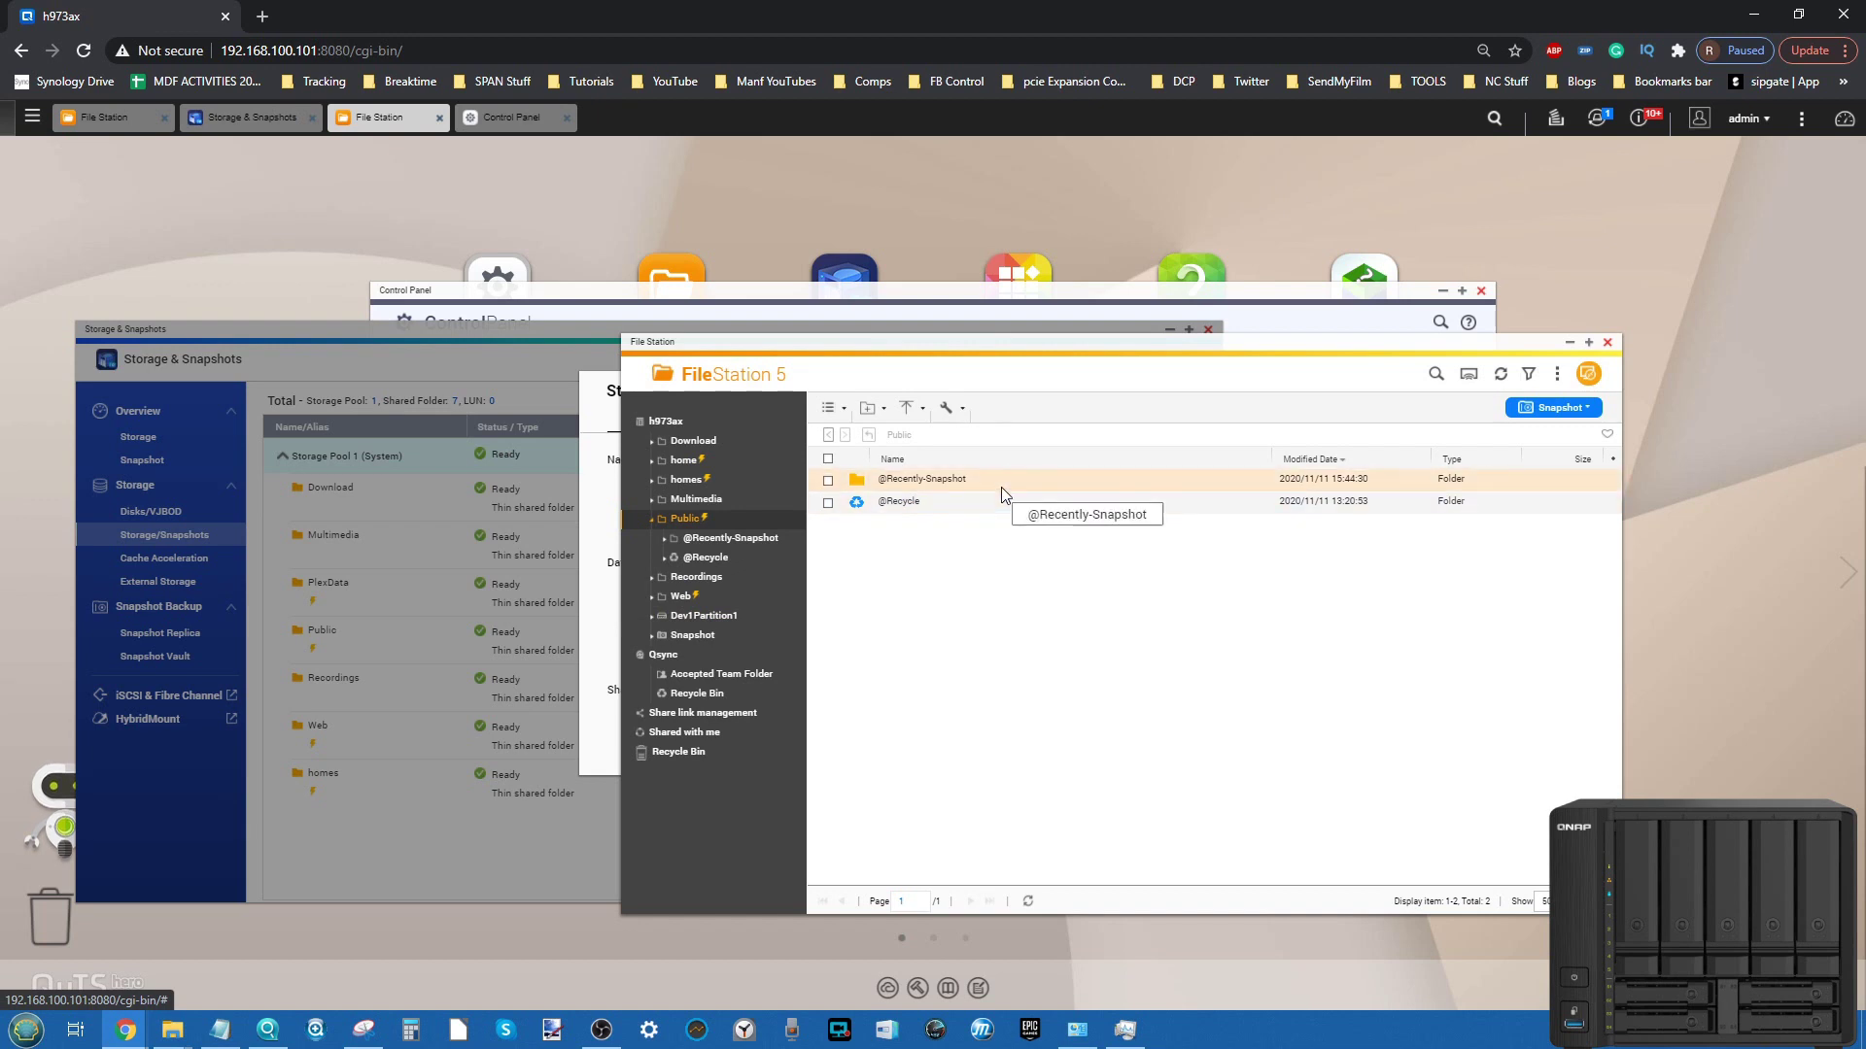
double_click(1028, 478)
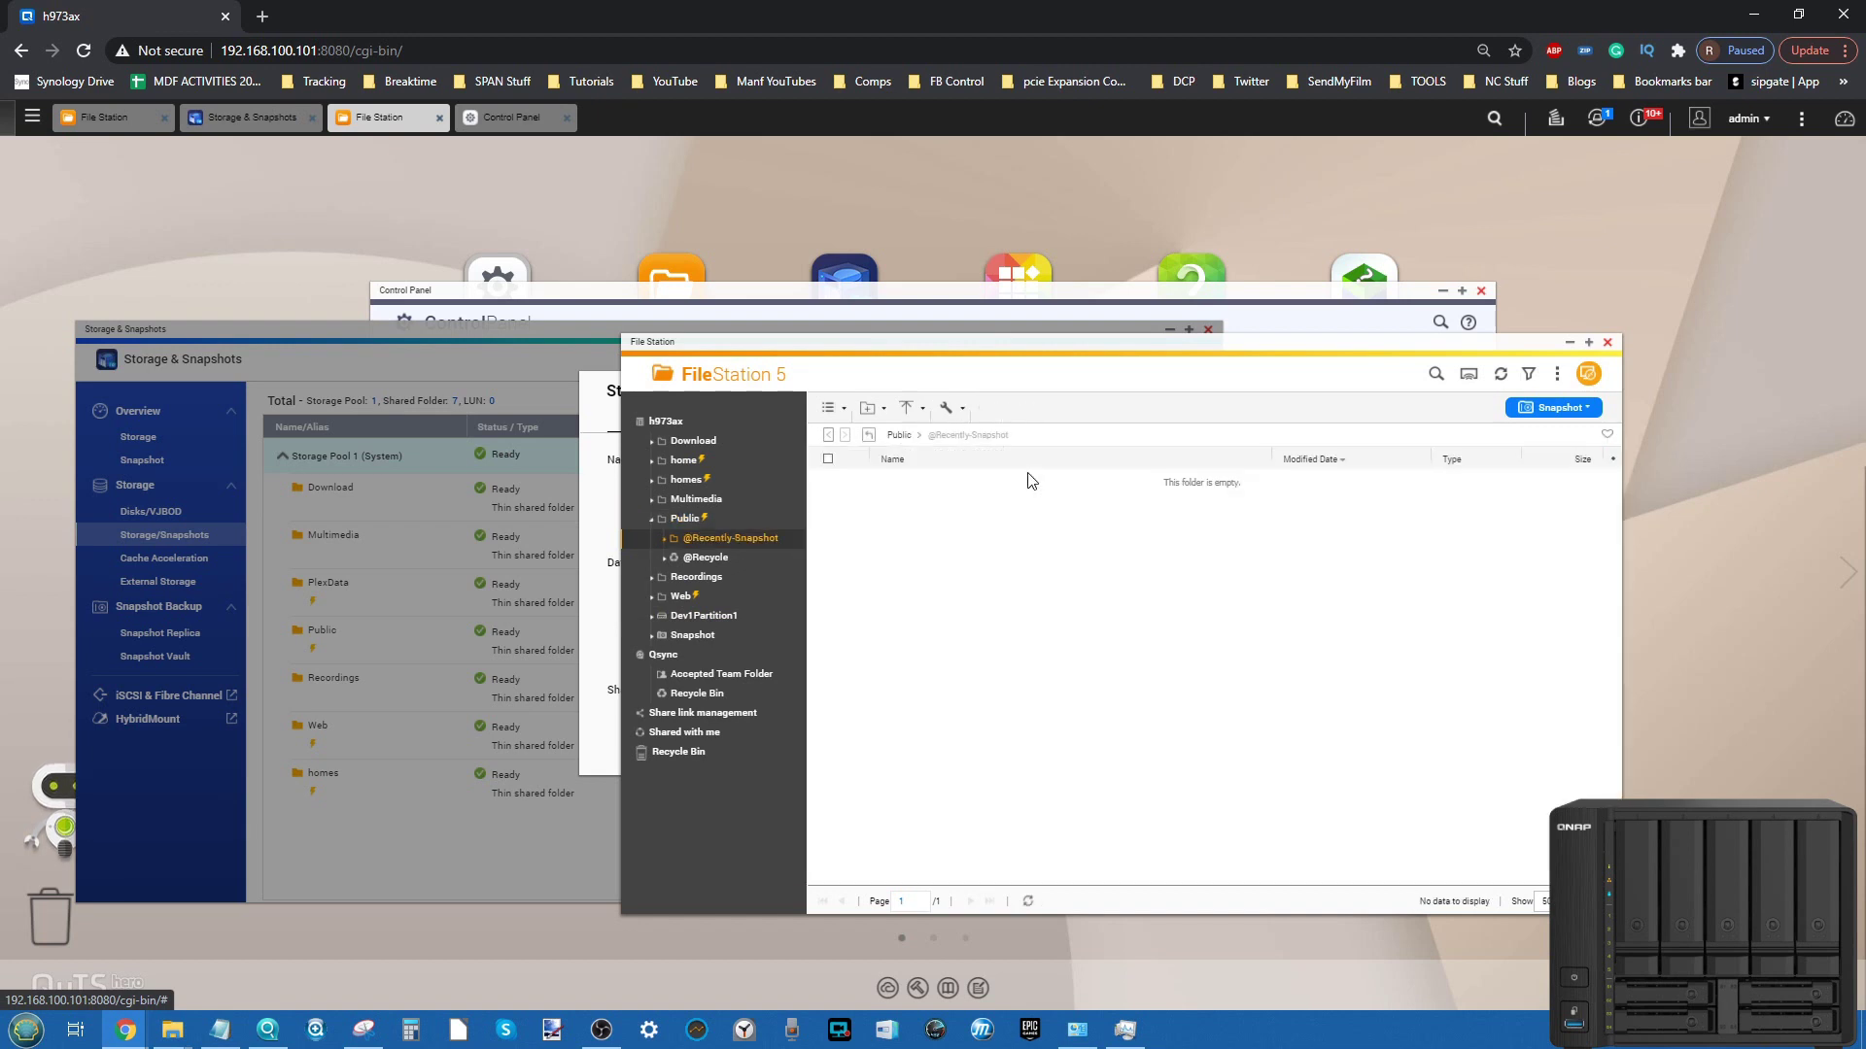
left_click(920, 415)
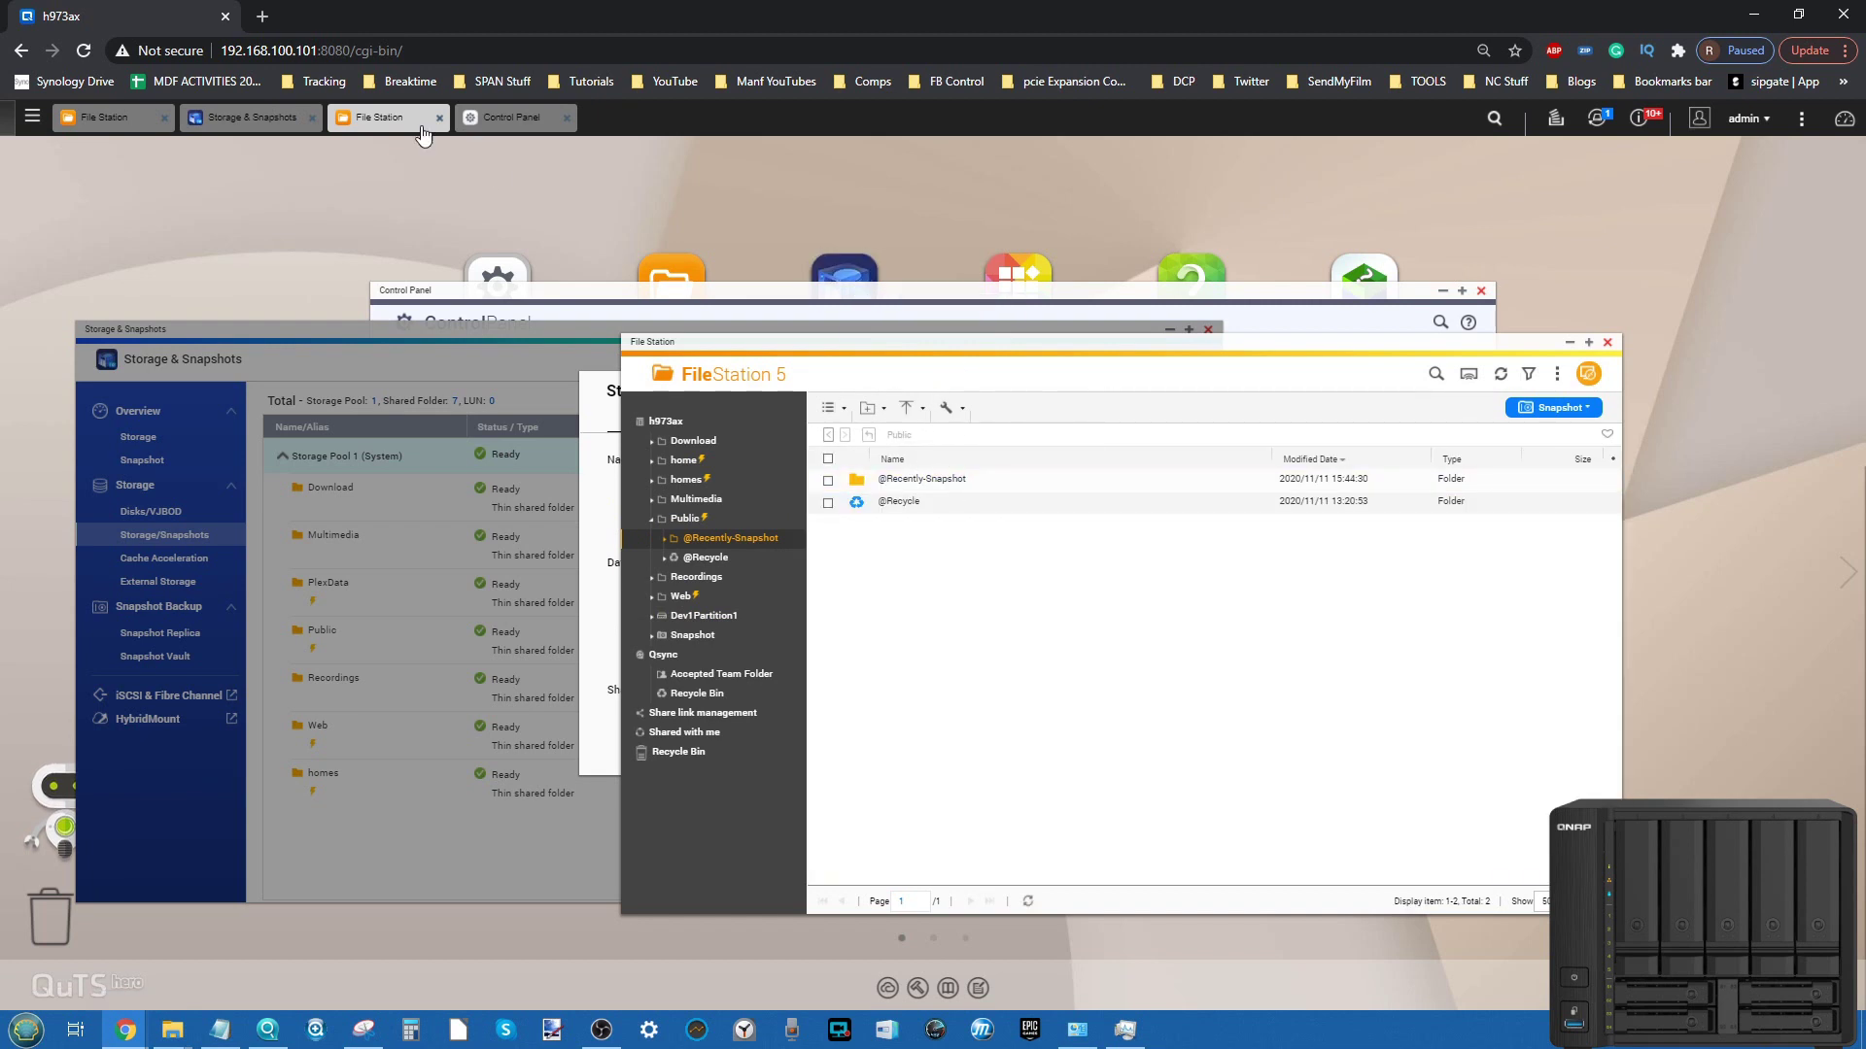
Select all seven Dev1Partition1 items and check their total size of 274.43 GB in Properties.
left_click(106, 134)
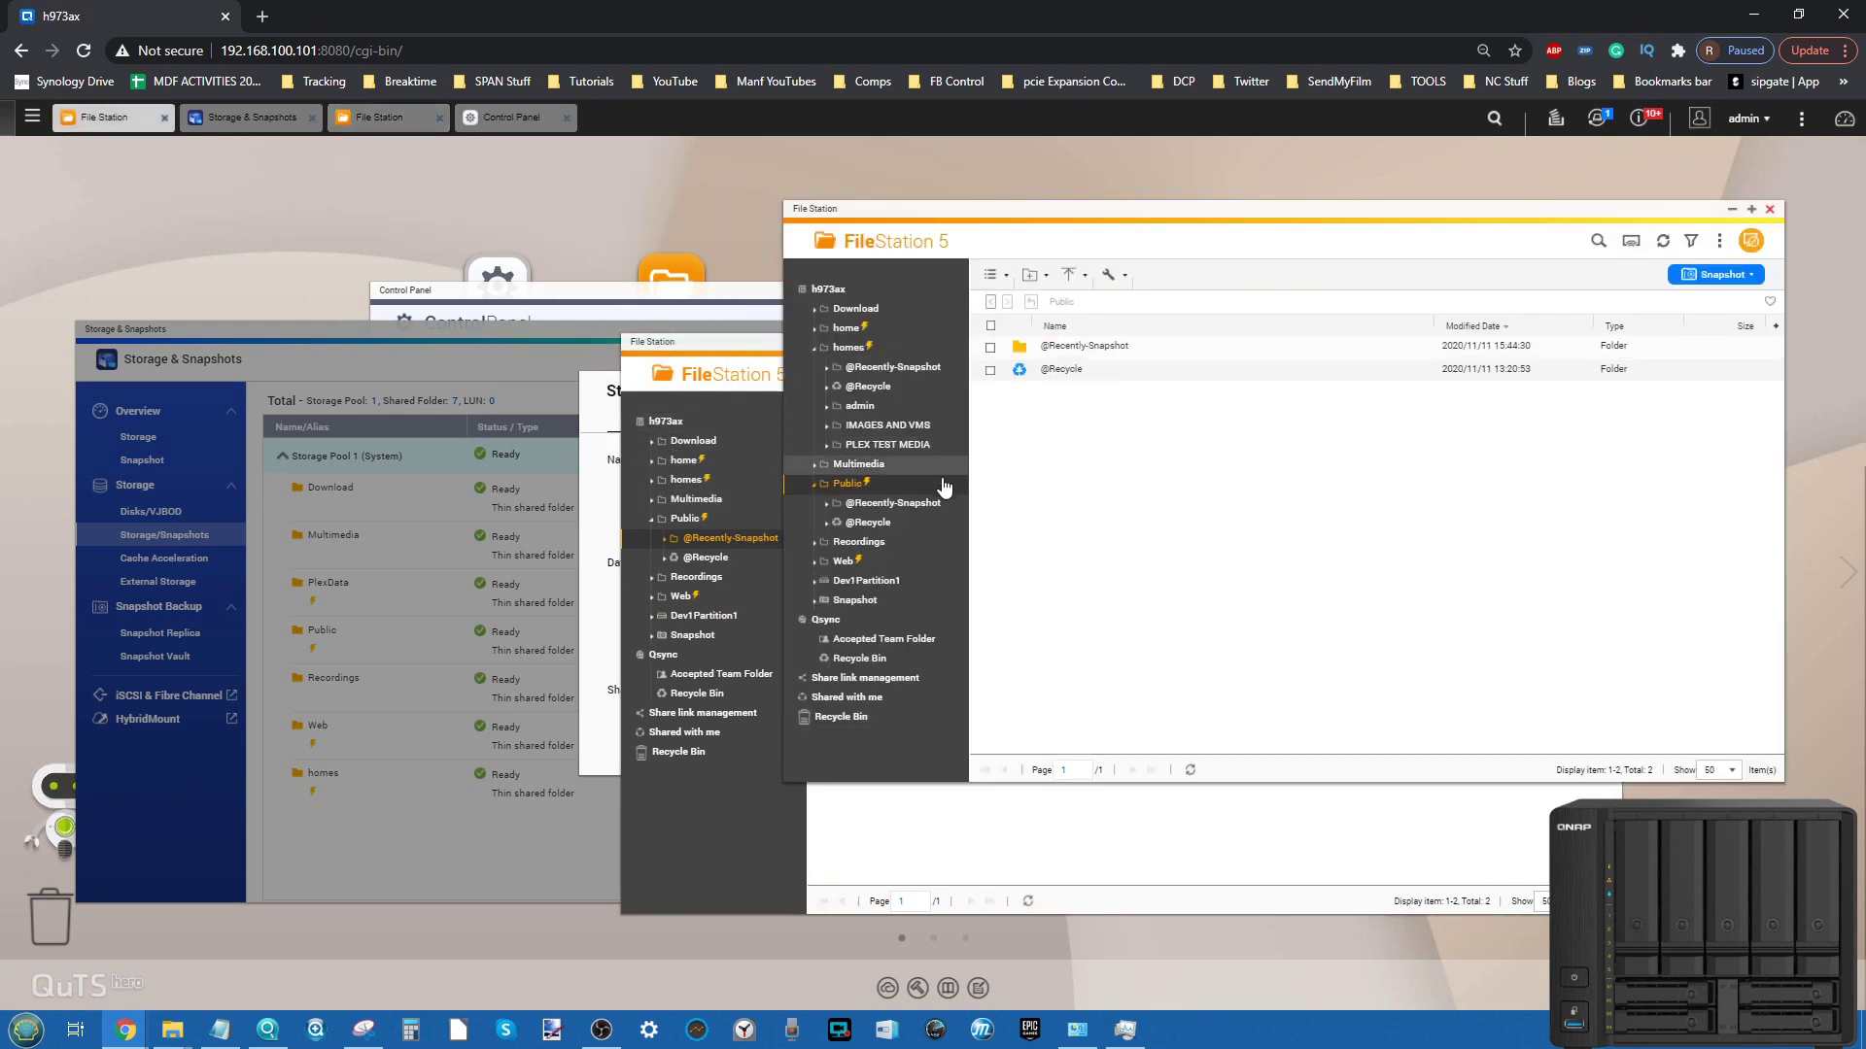
left_click(862, 581)
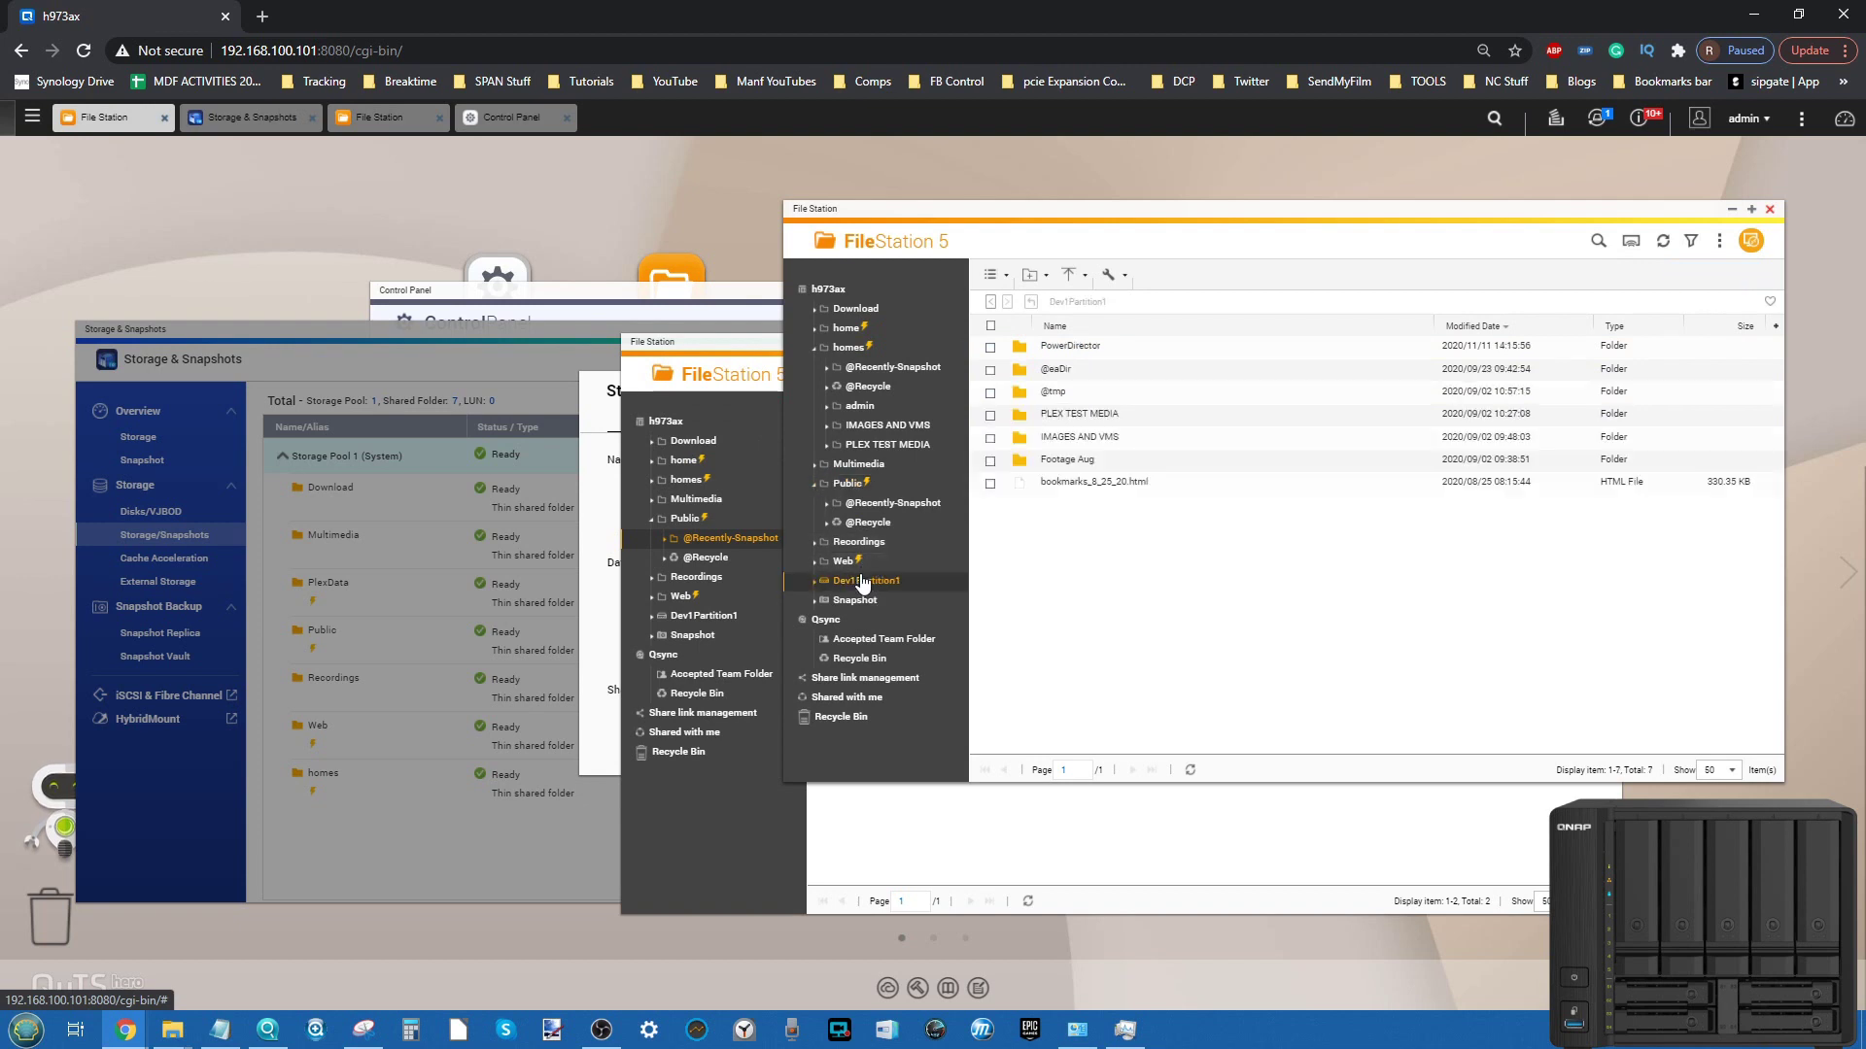
left_click(1160, 482)
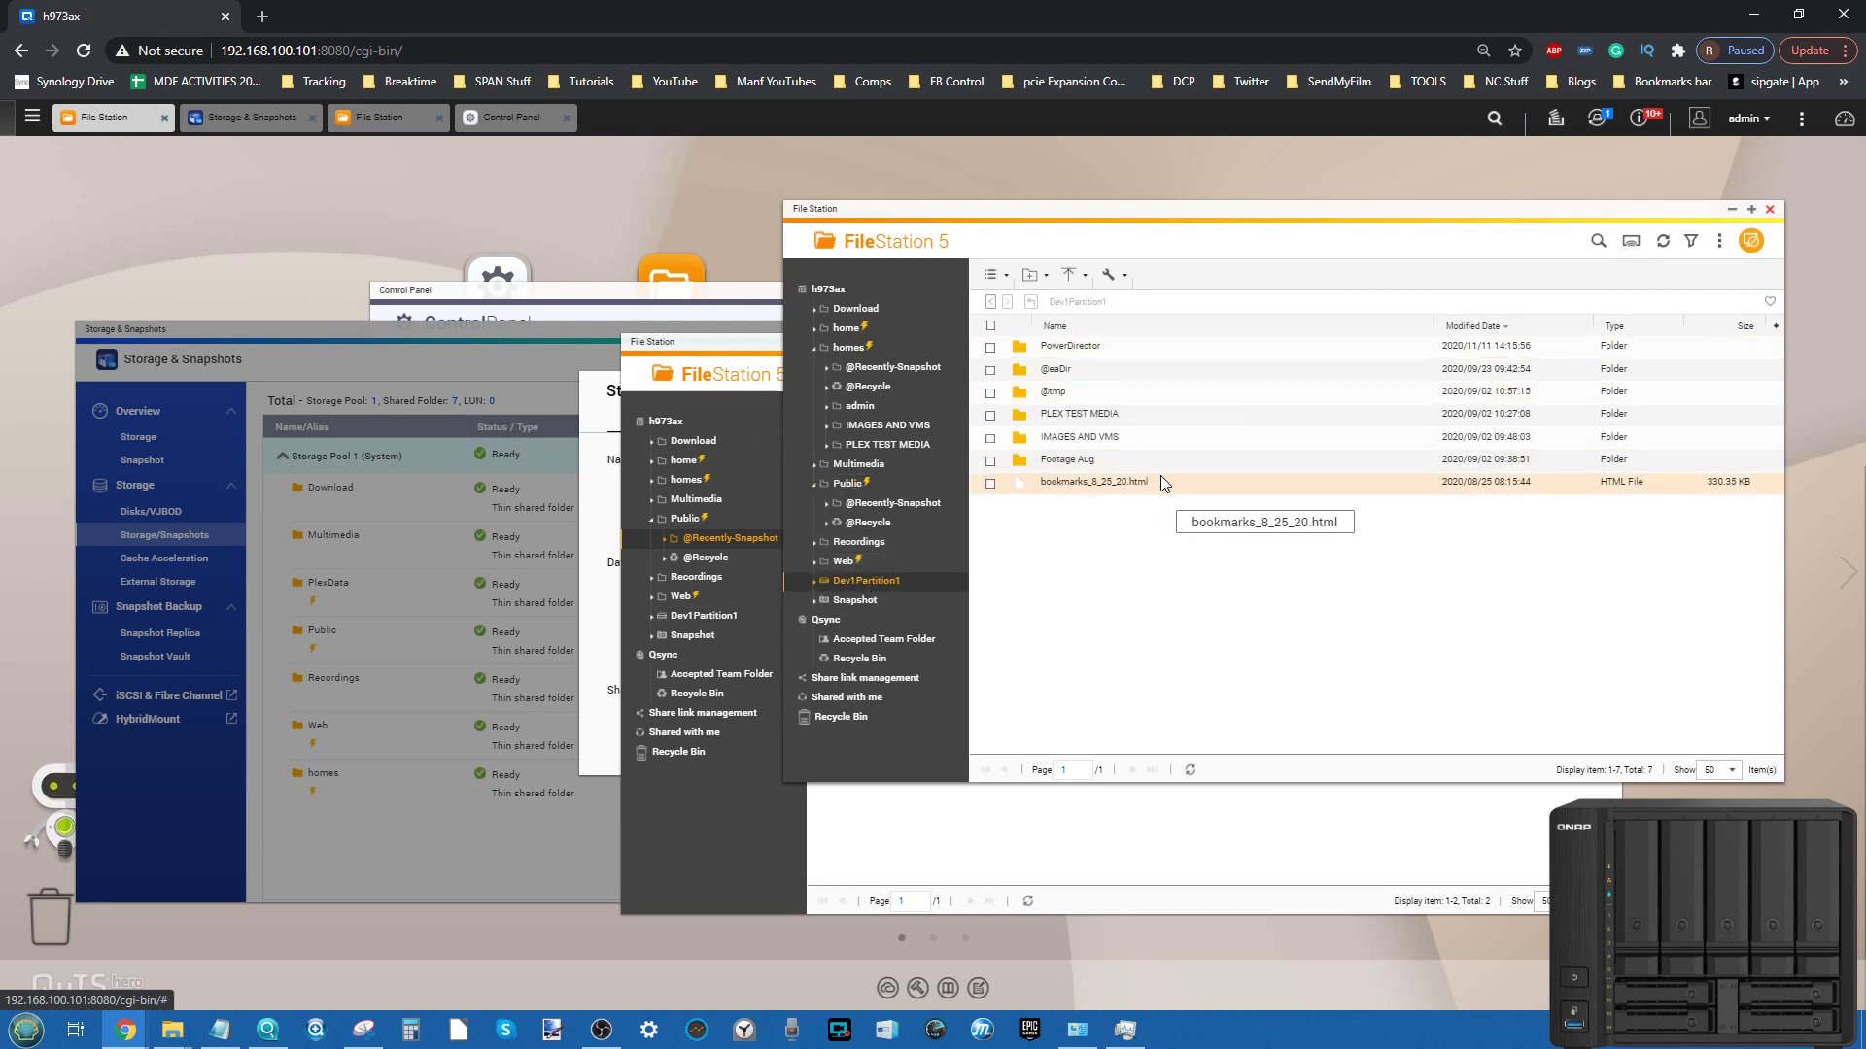
key("ctrl+a")
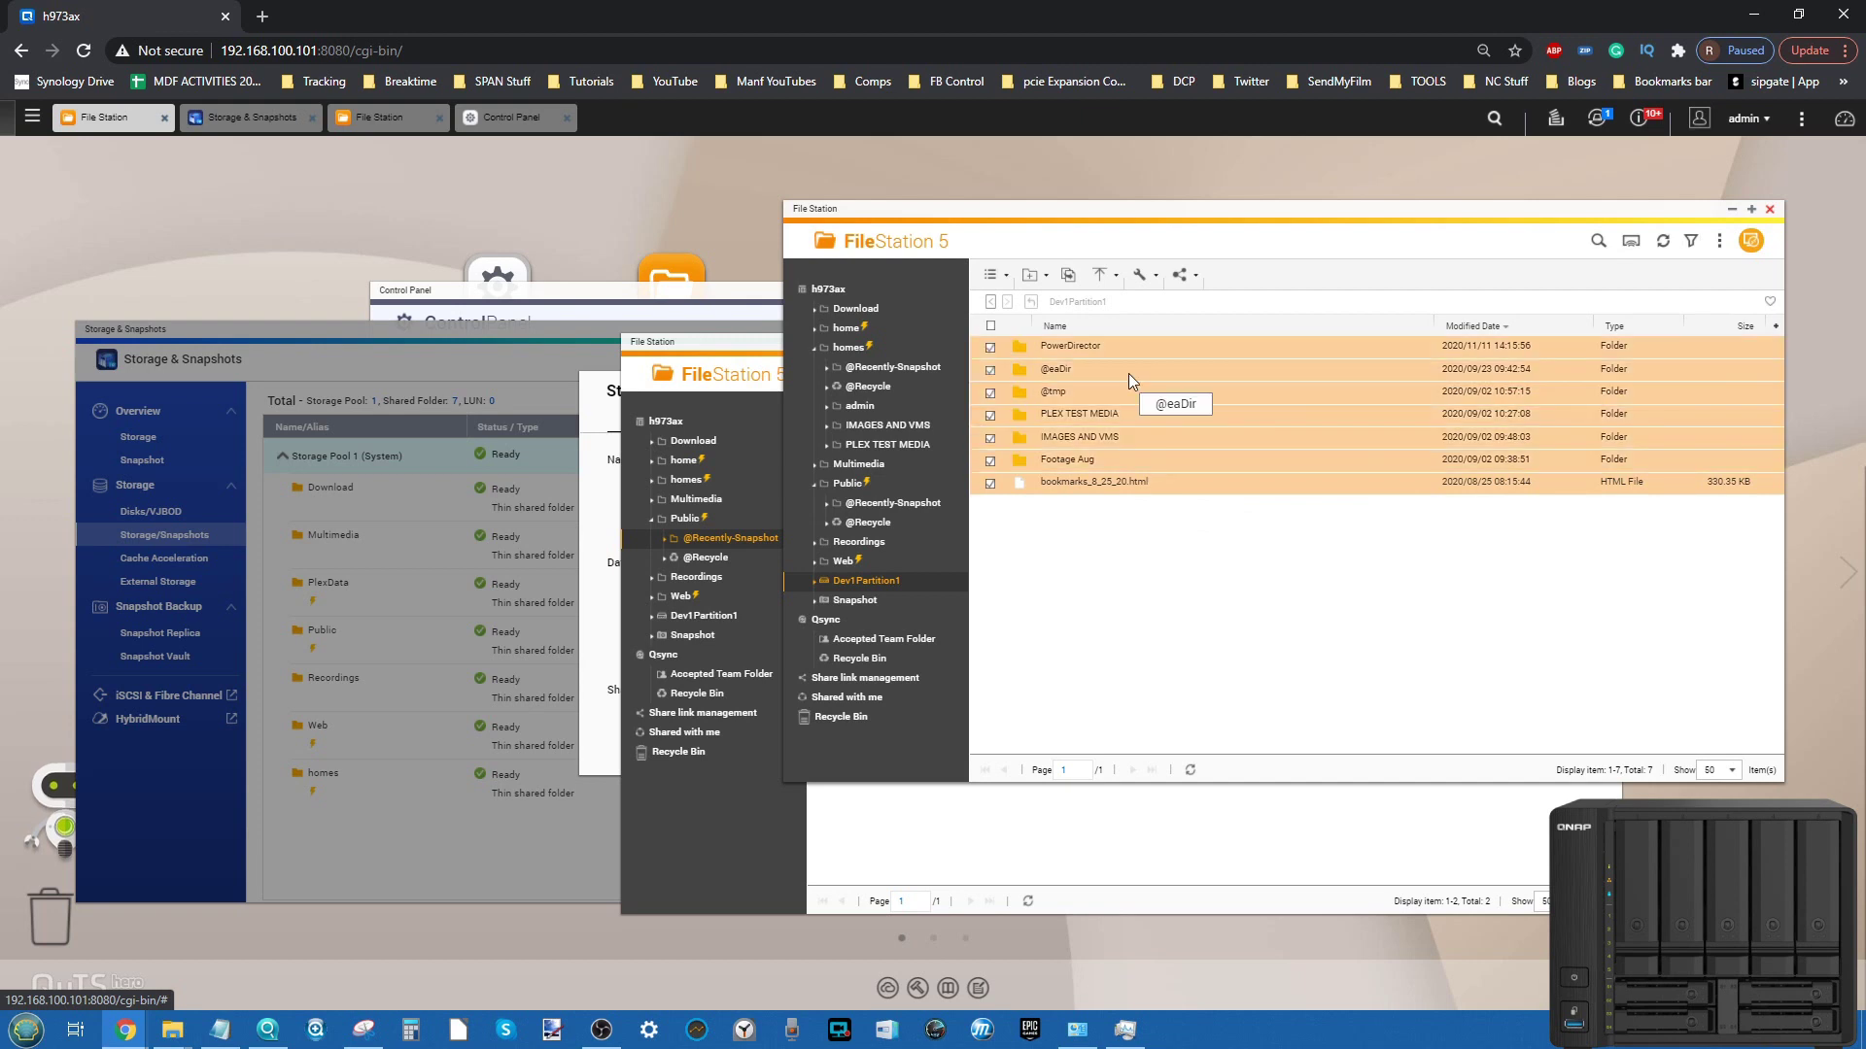
right_click(1129, 373)
left_click(1181, 640)
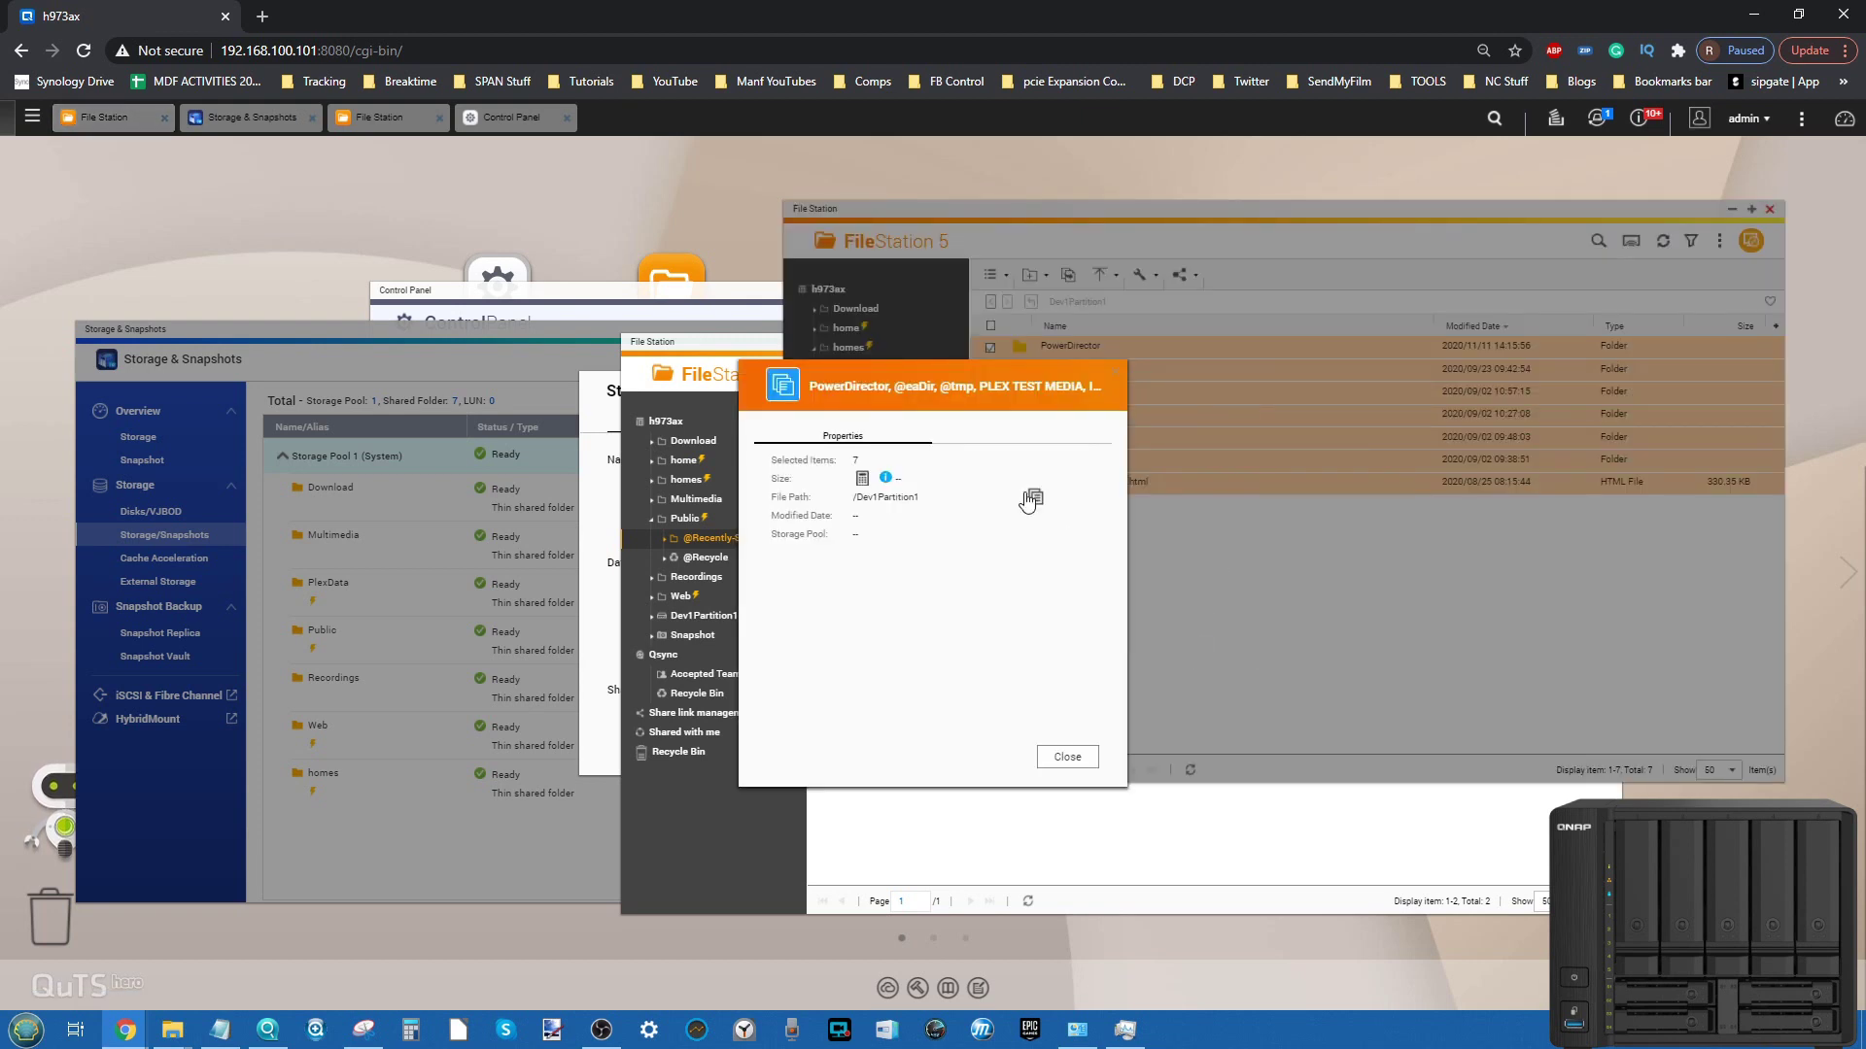
left_click(862, 478)
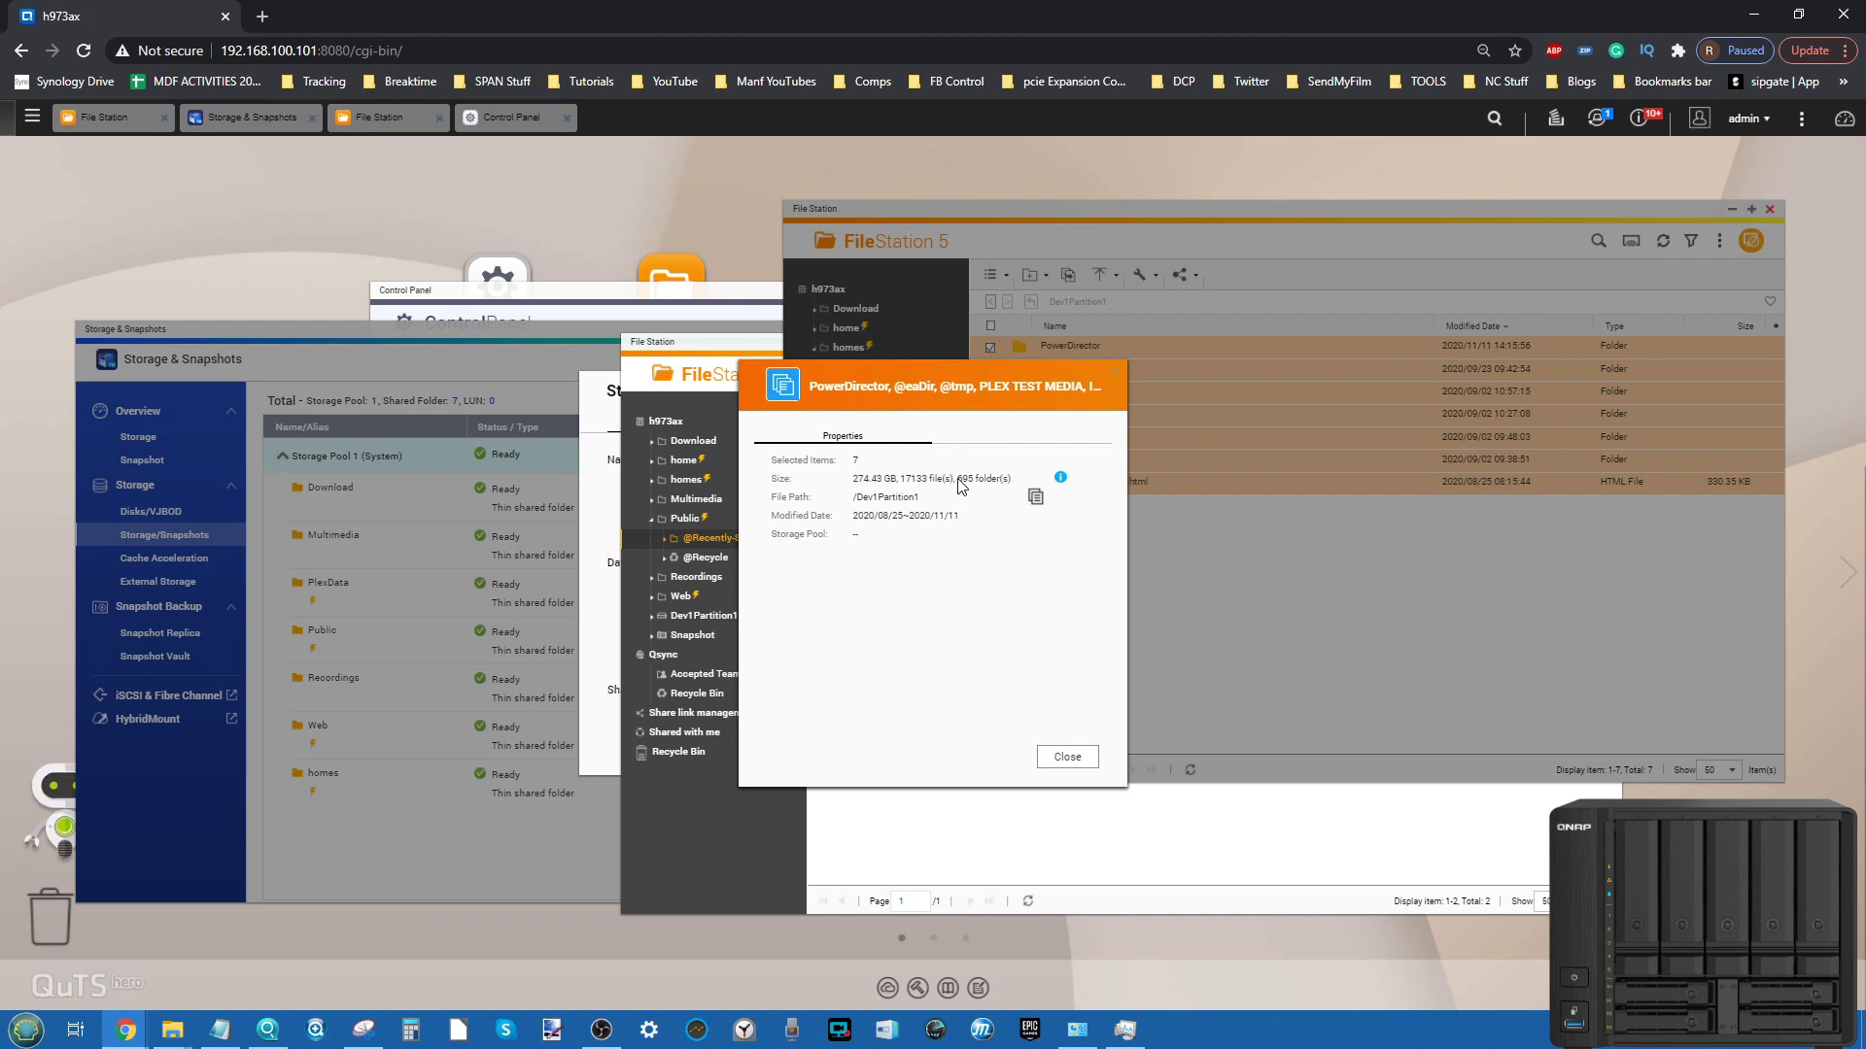
left_click(1067, 757)
Copy the seven selected Dev1Partition1 items and minimize that window to reveal Public.
right_click(1090, 364)
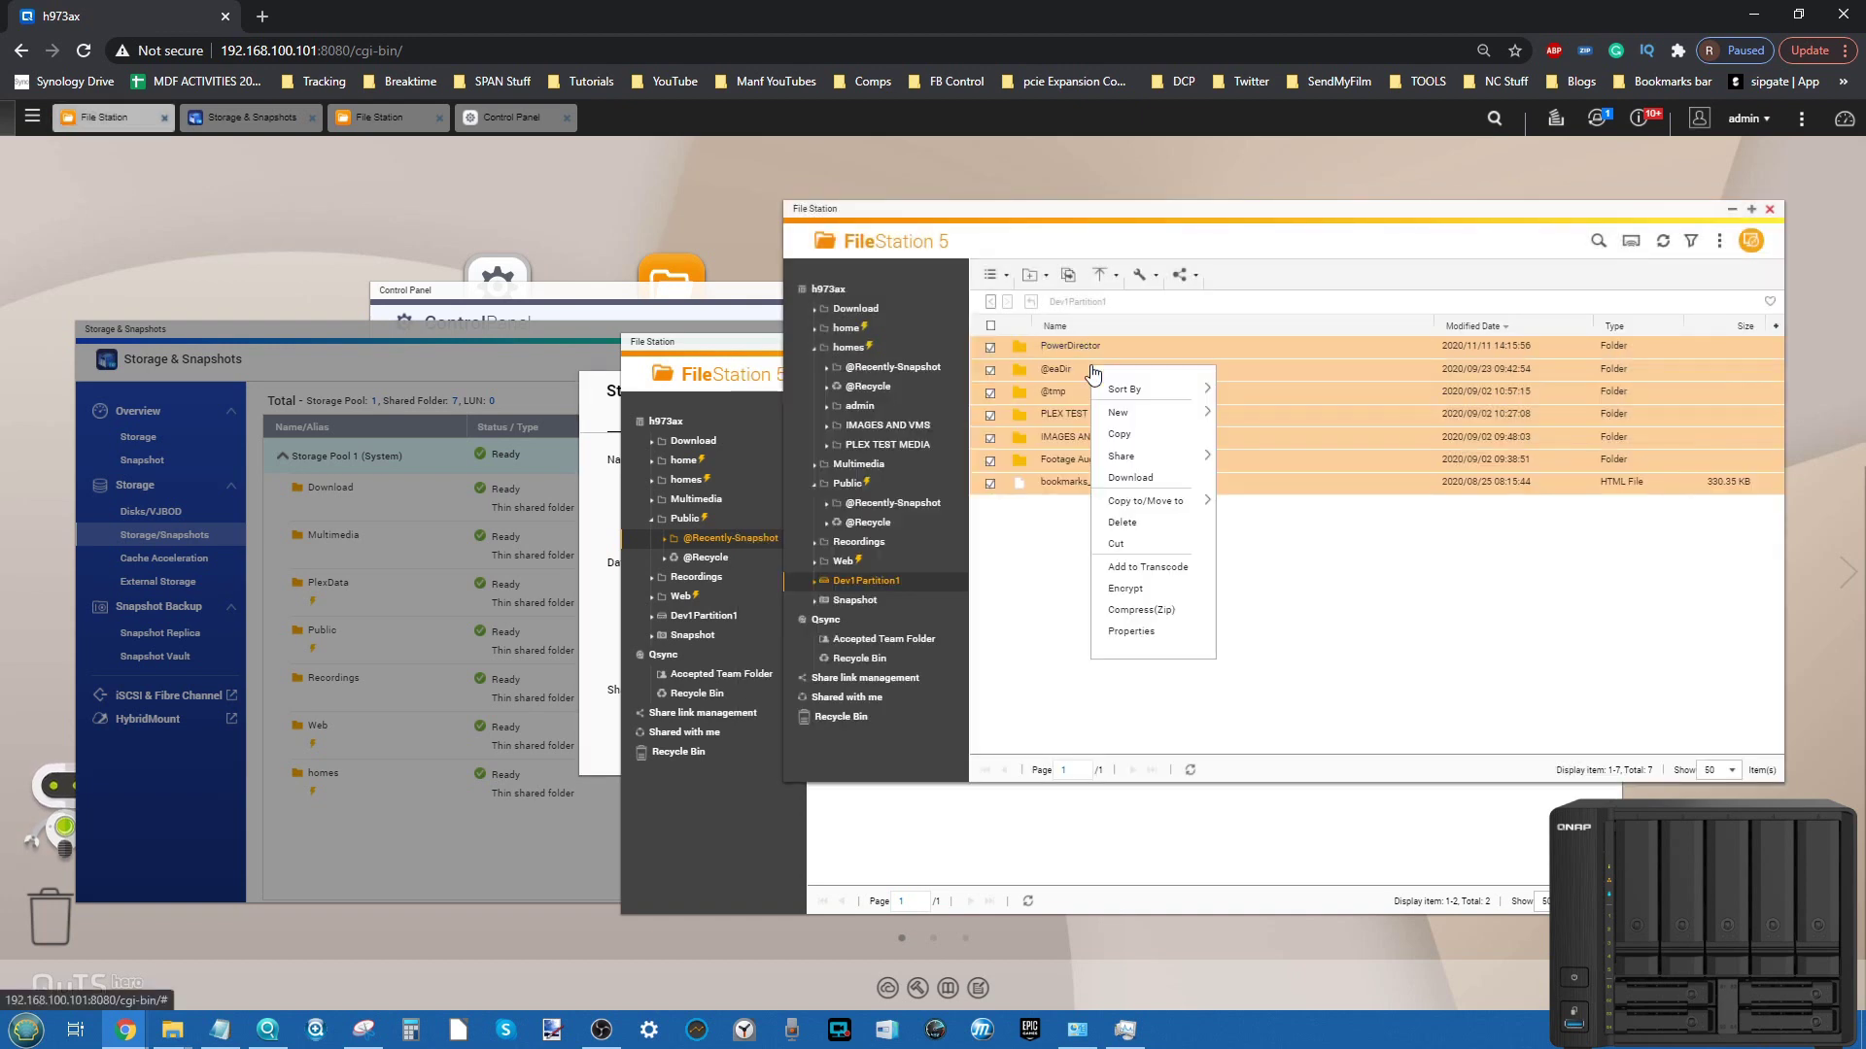
left_click(1142, 433)
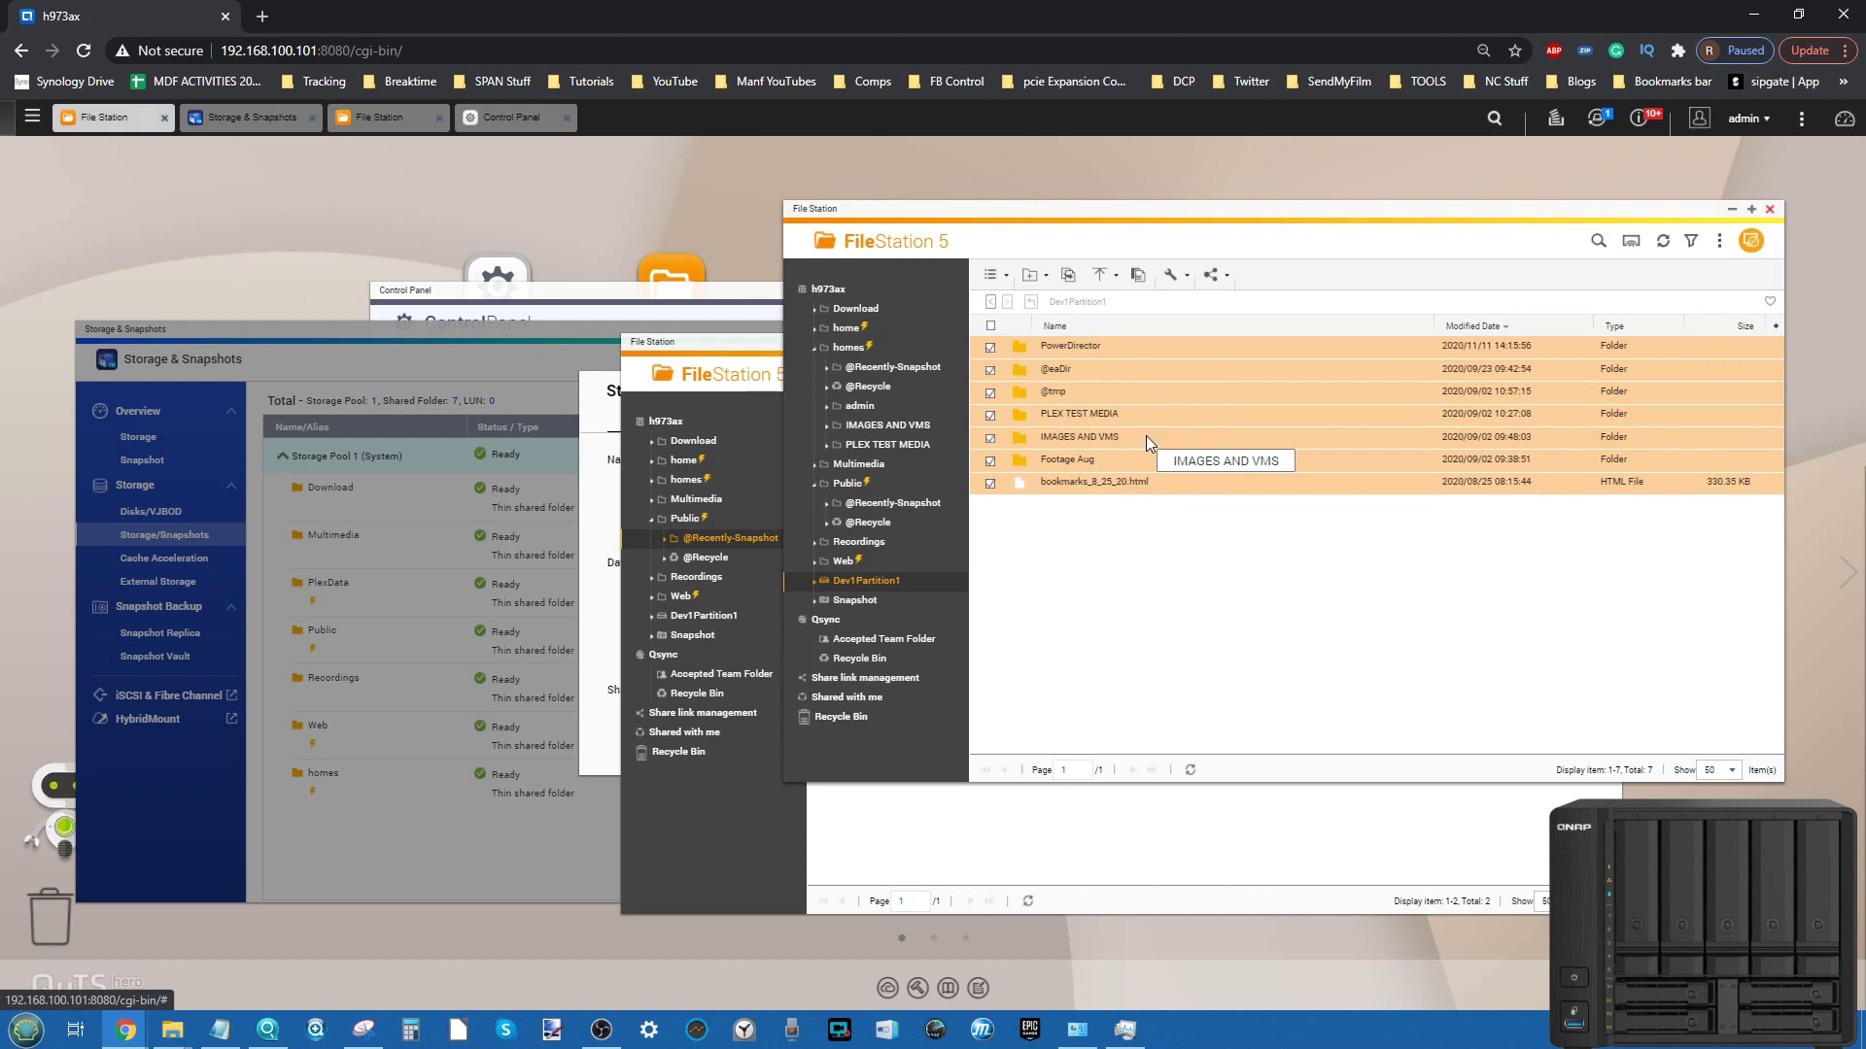
left_click(1728, 211)
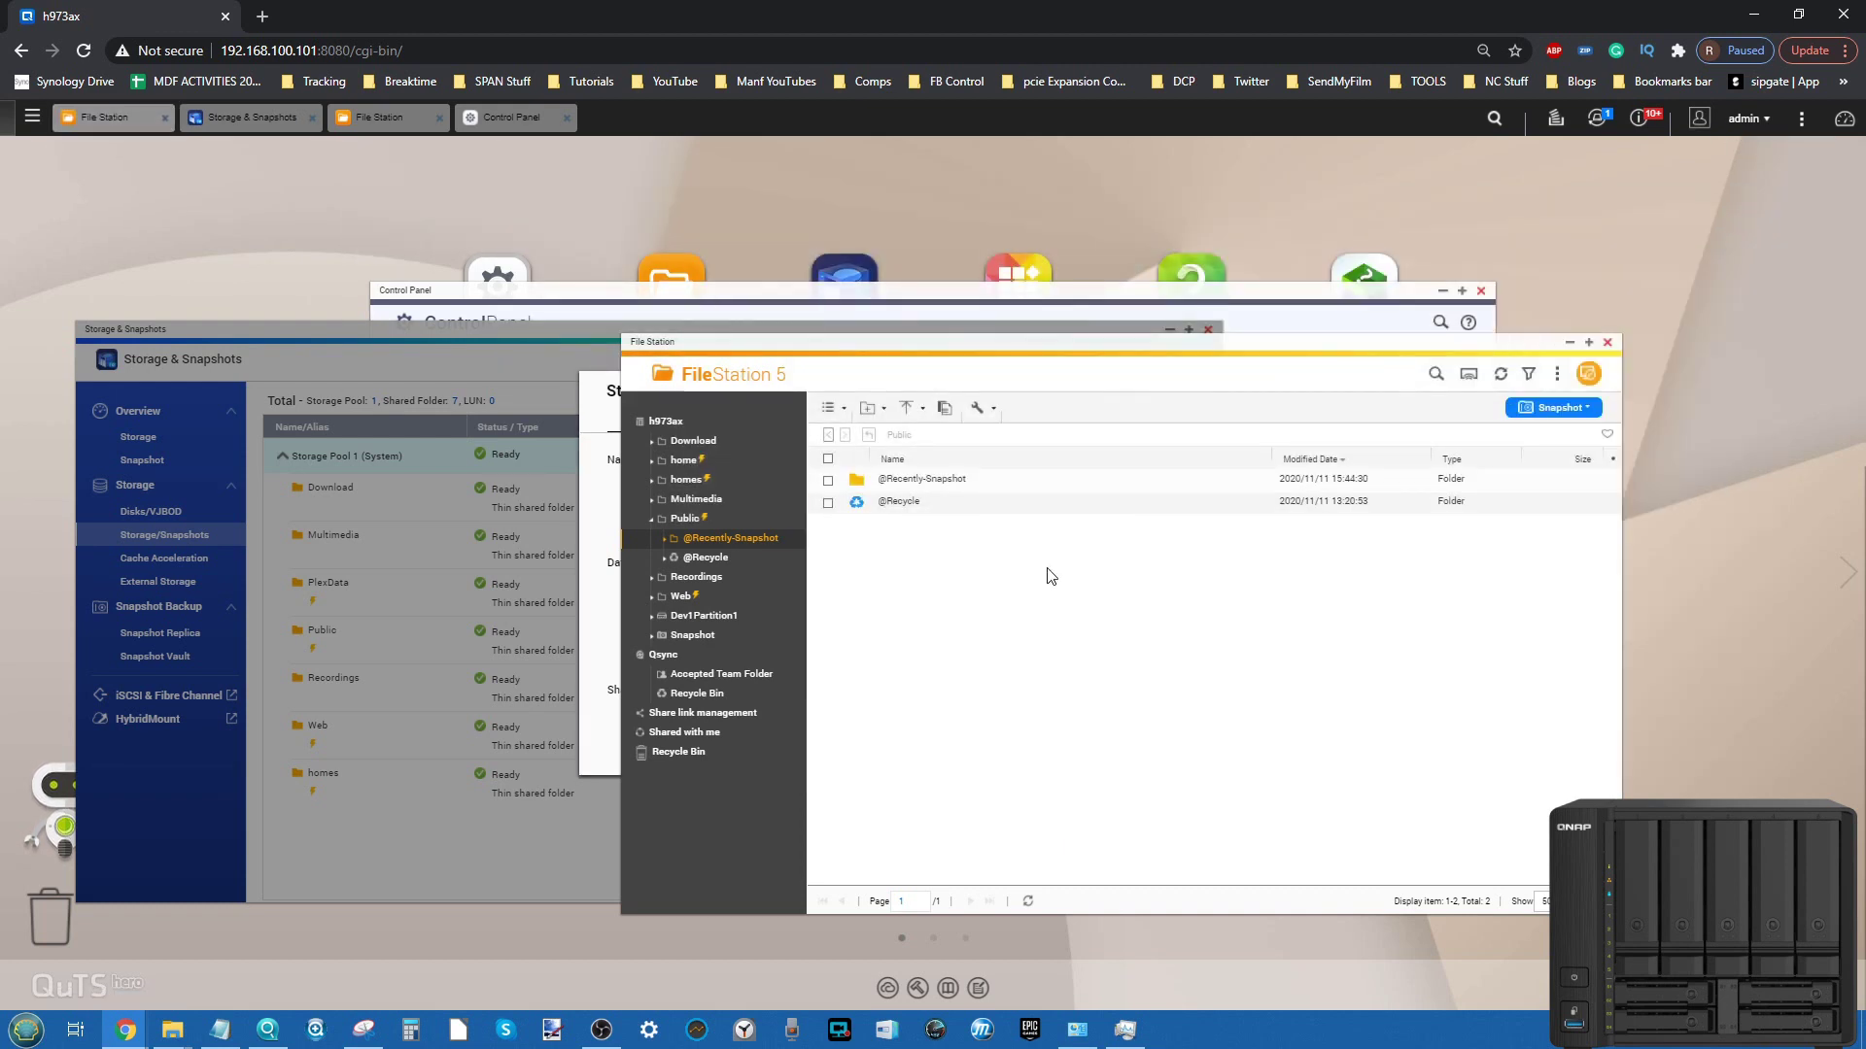
Create a new folder named 1 in the Public share.
right_click(964, 572)
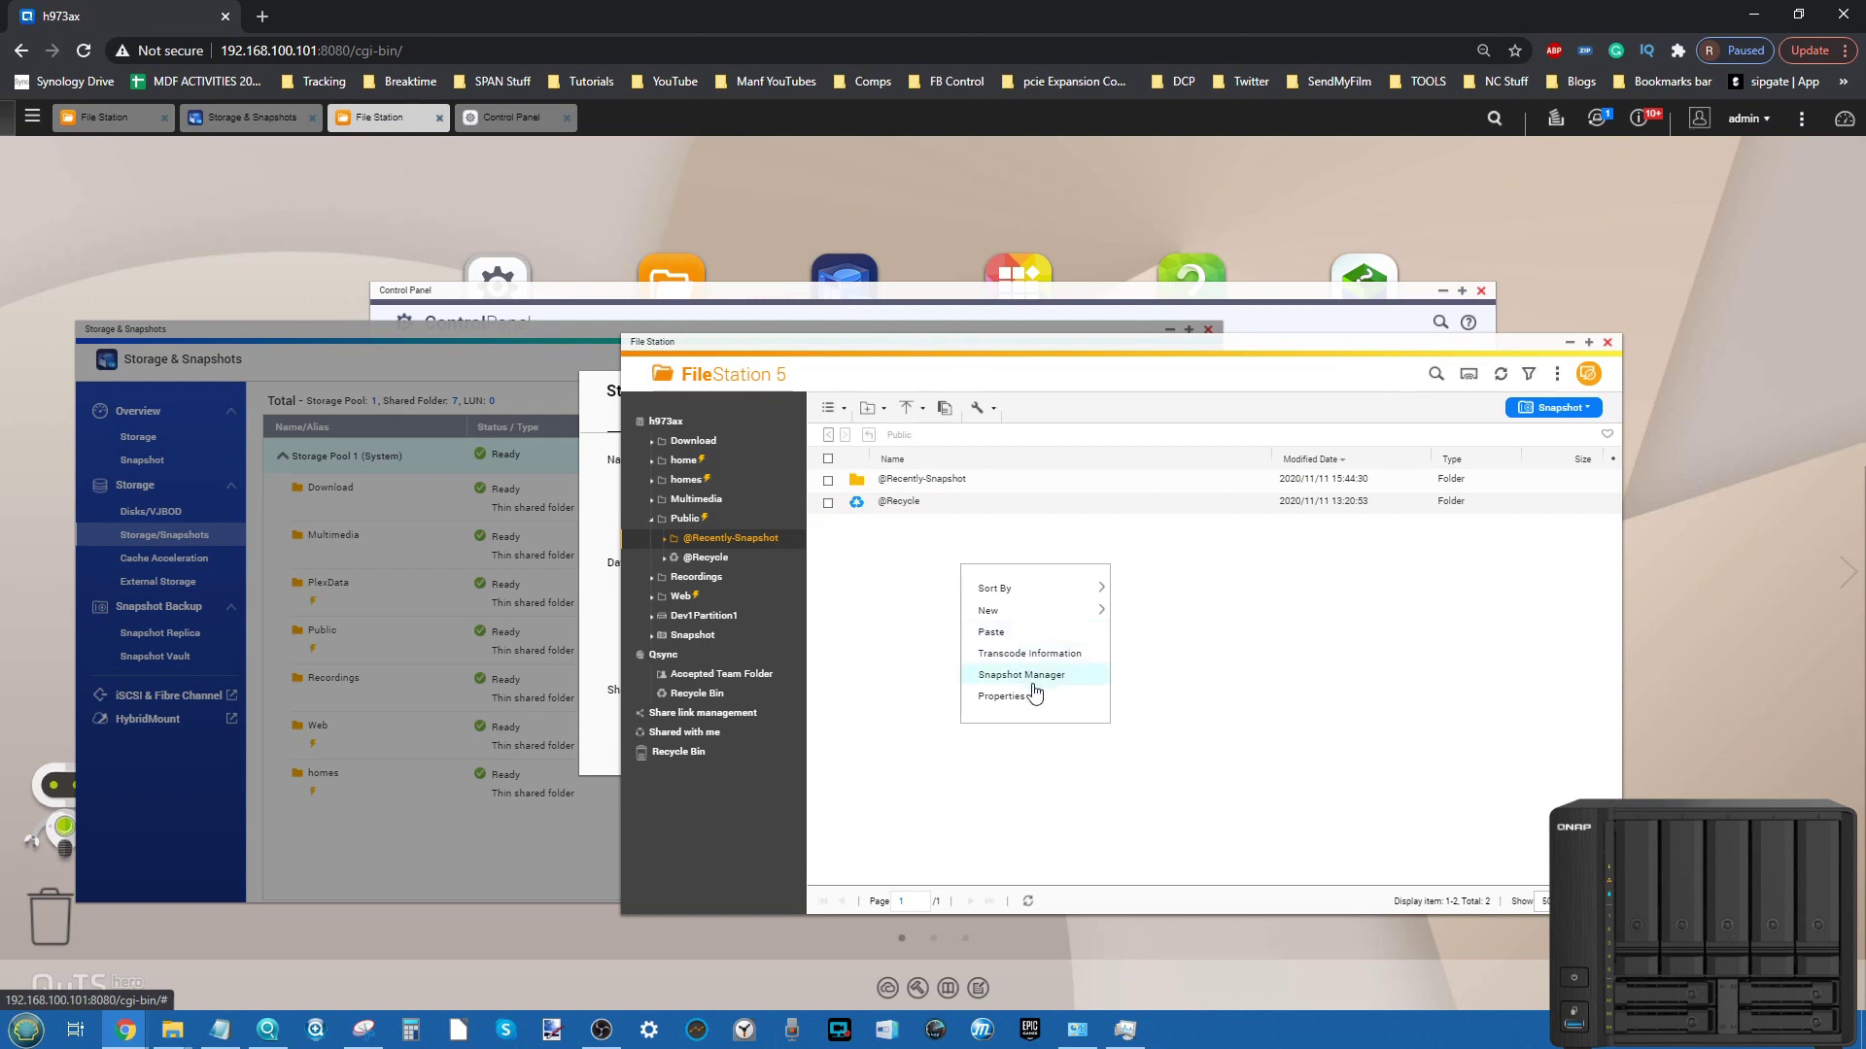
left_click(855, 626)
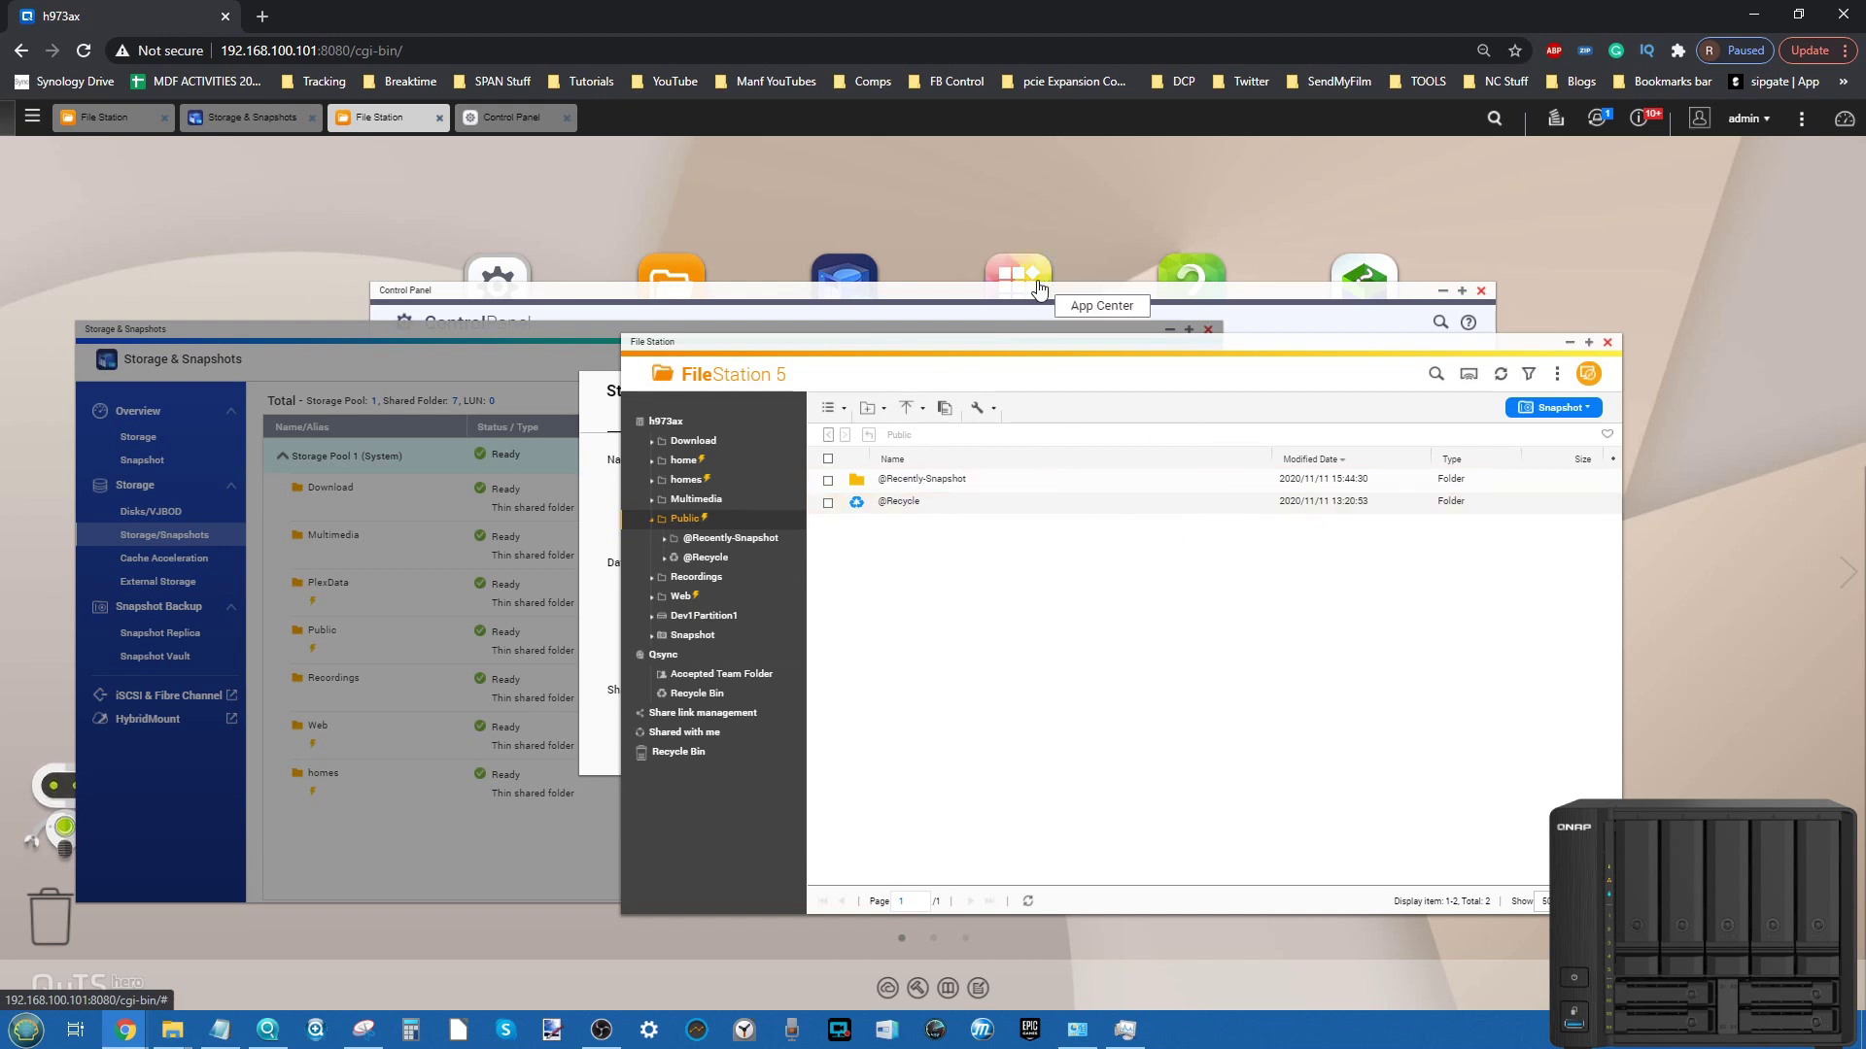
left_click_drag(1021, 347, 859, 313)
right_click(774, 556)
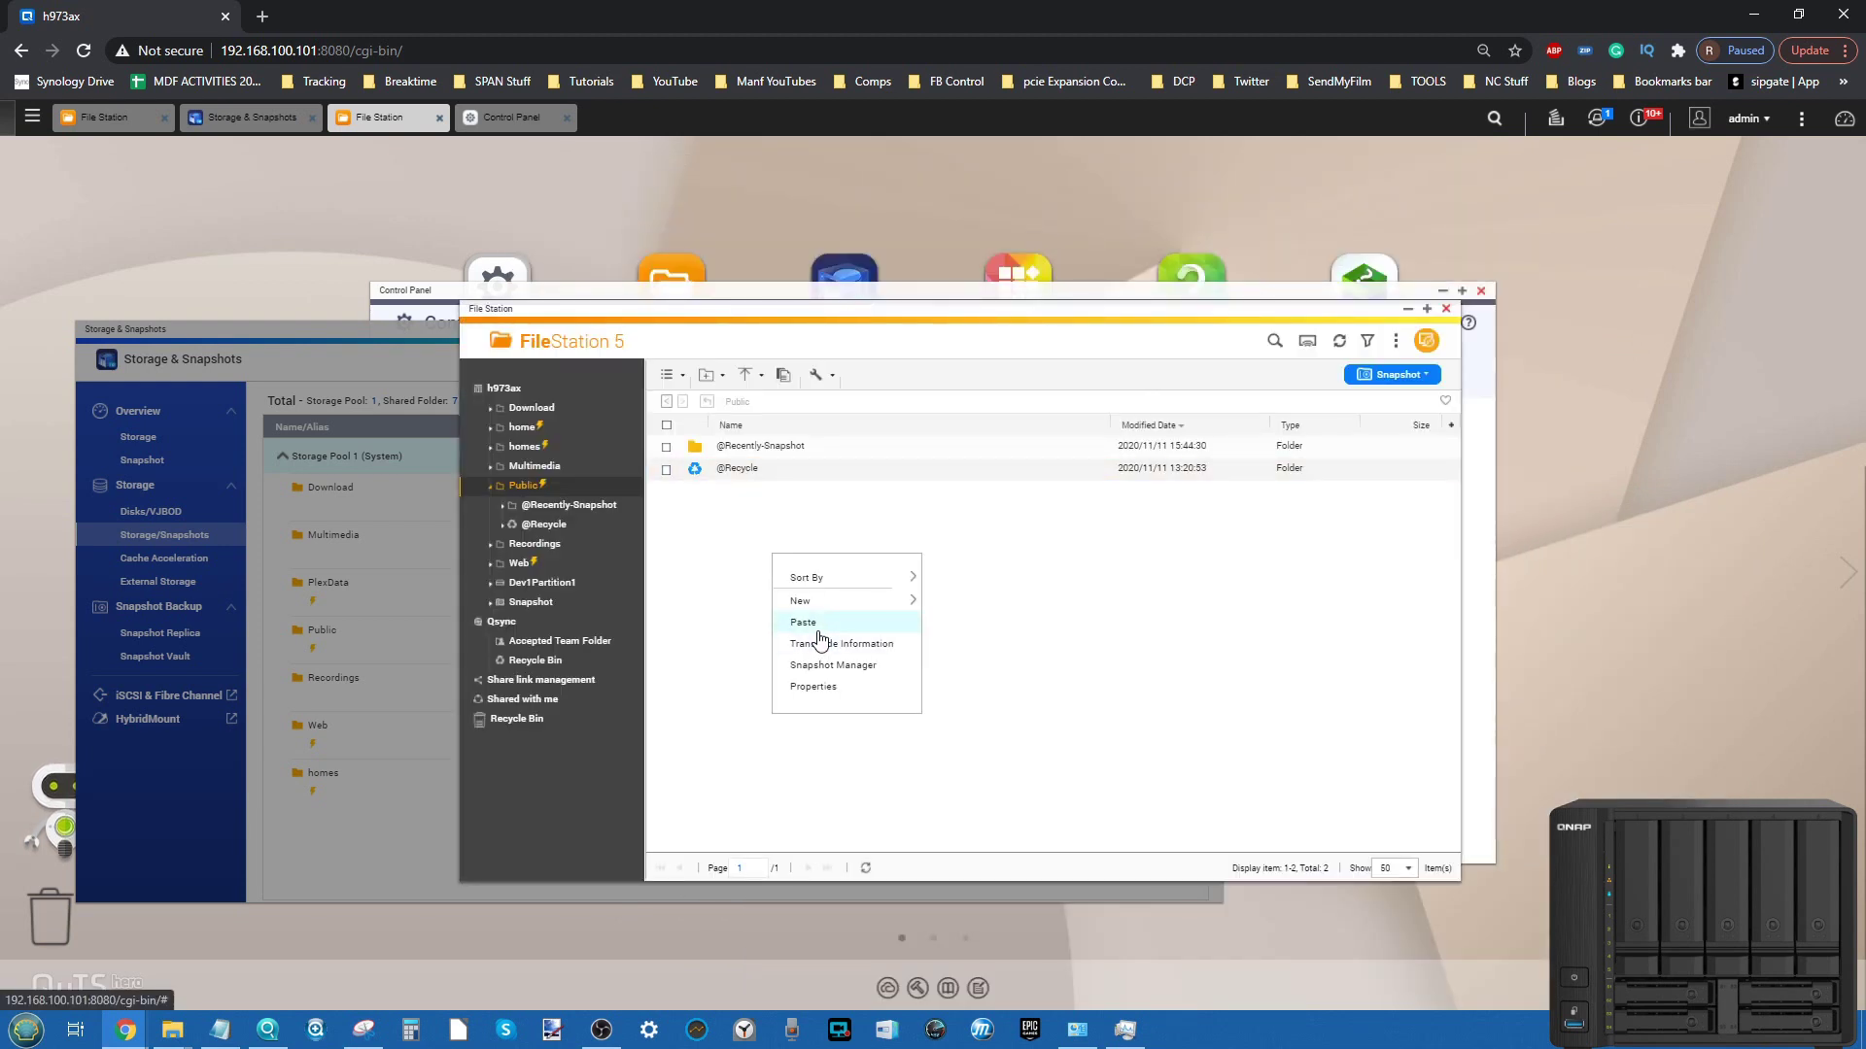
mouse_move(828, 602)
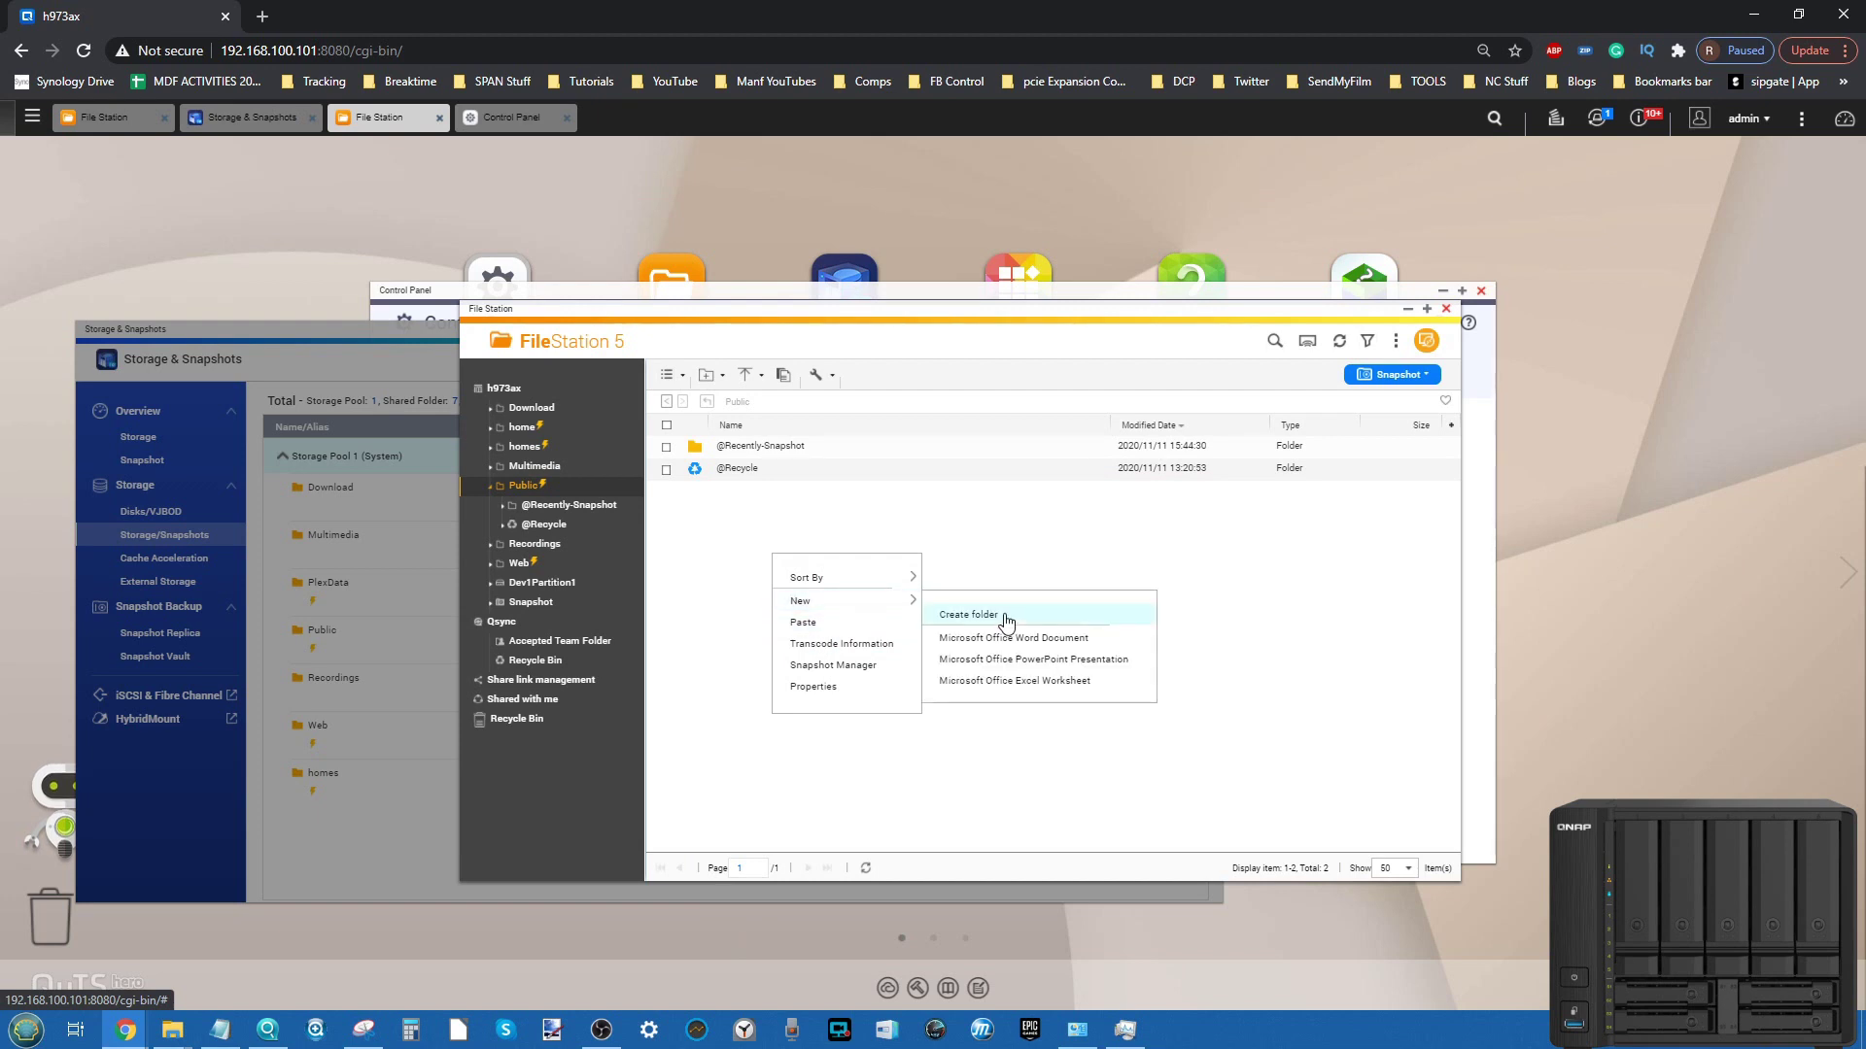
left_click(1008, 616)
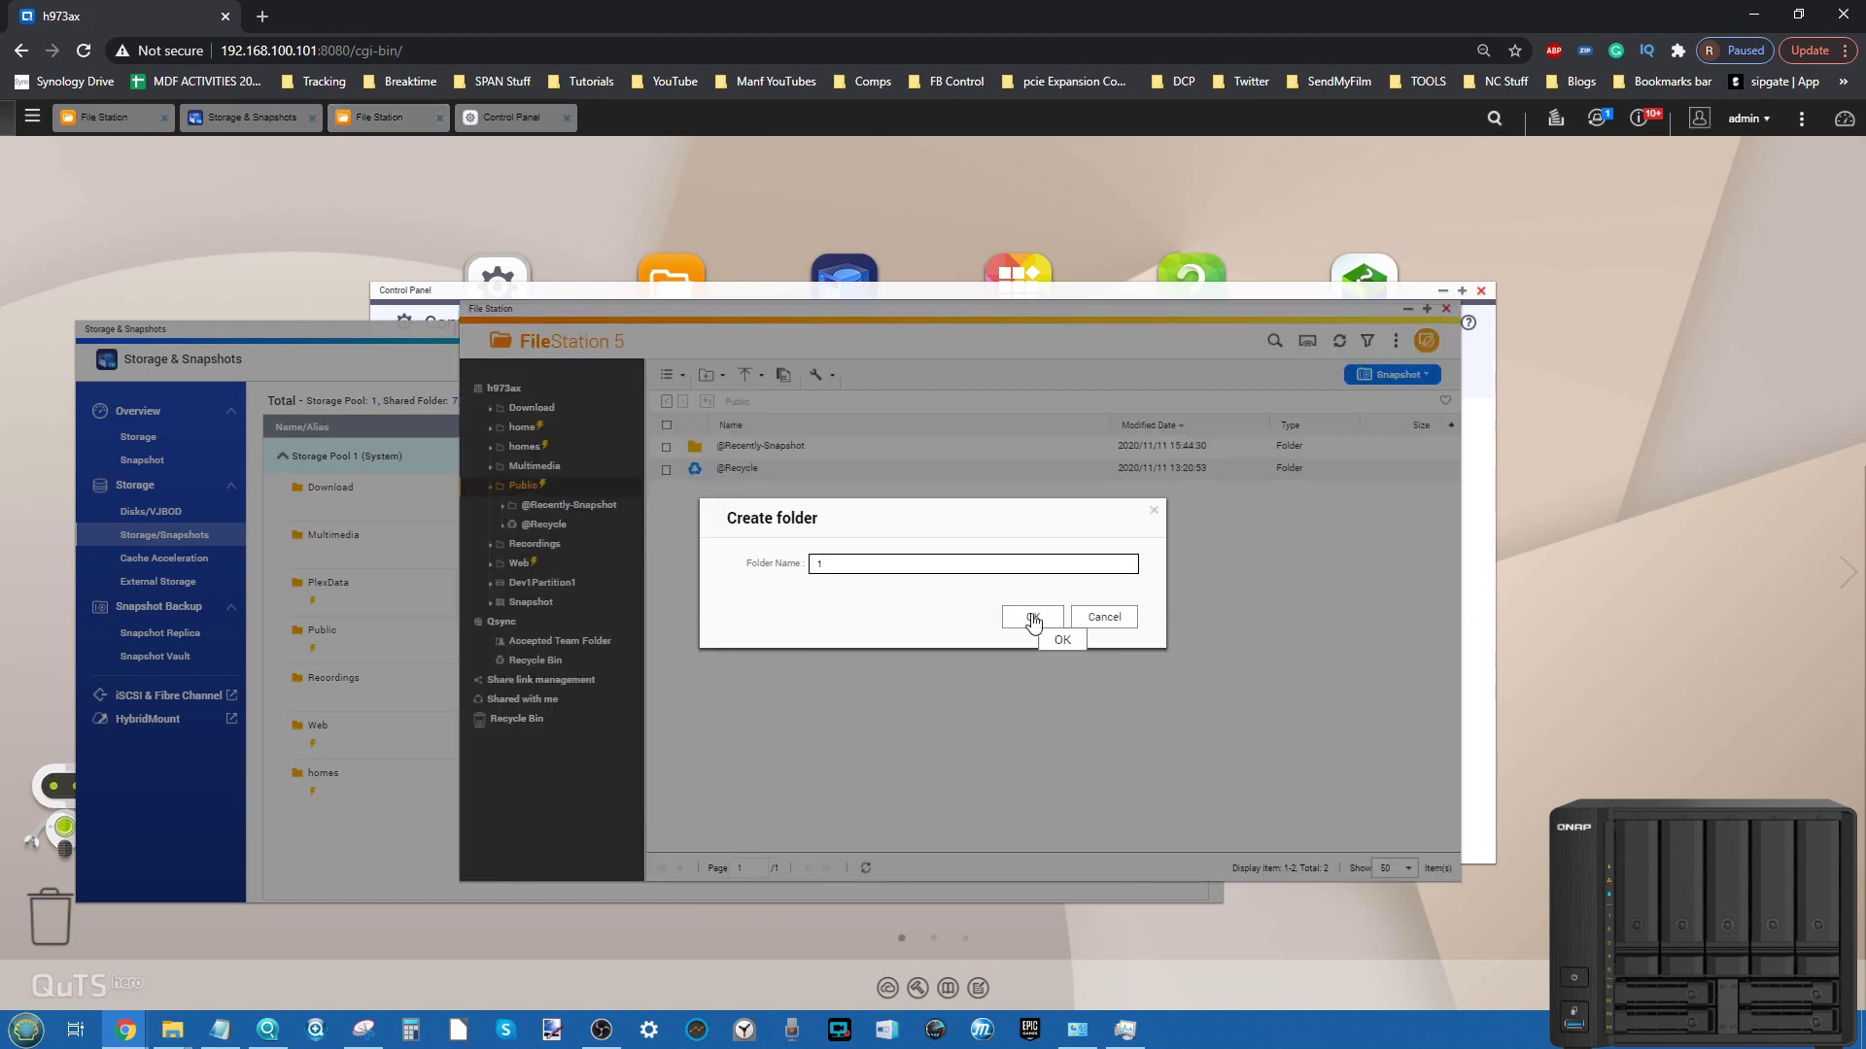
left_click(1036, 622)
Add further numbered folders from 2 onward until Public holds folders 1 through 10.
right_click(1036, 620)
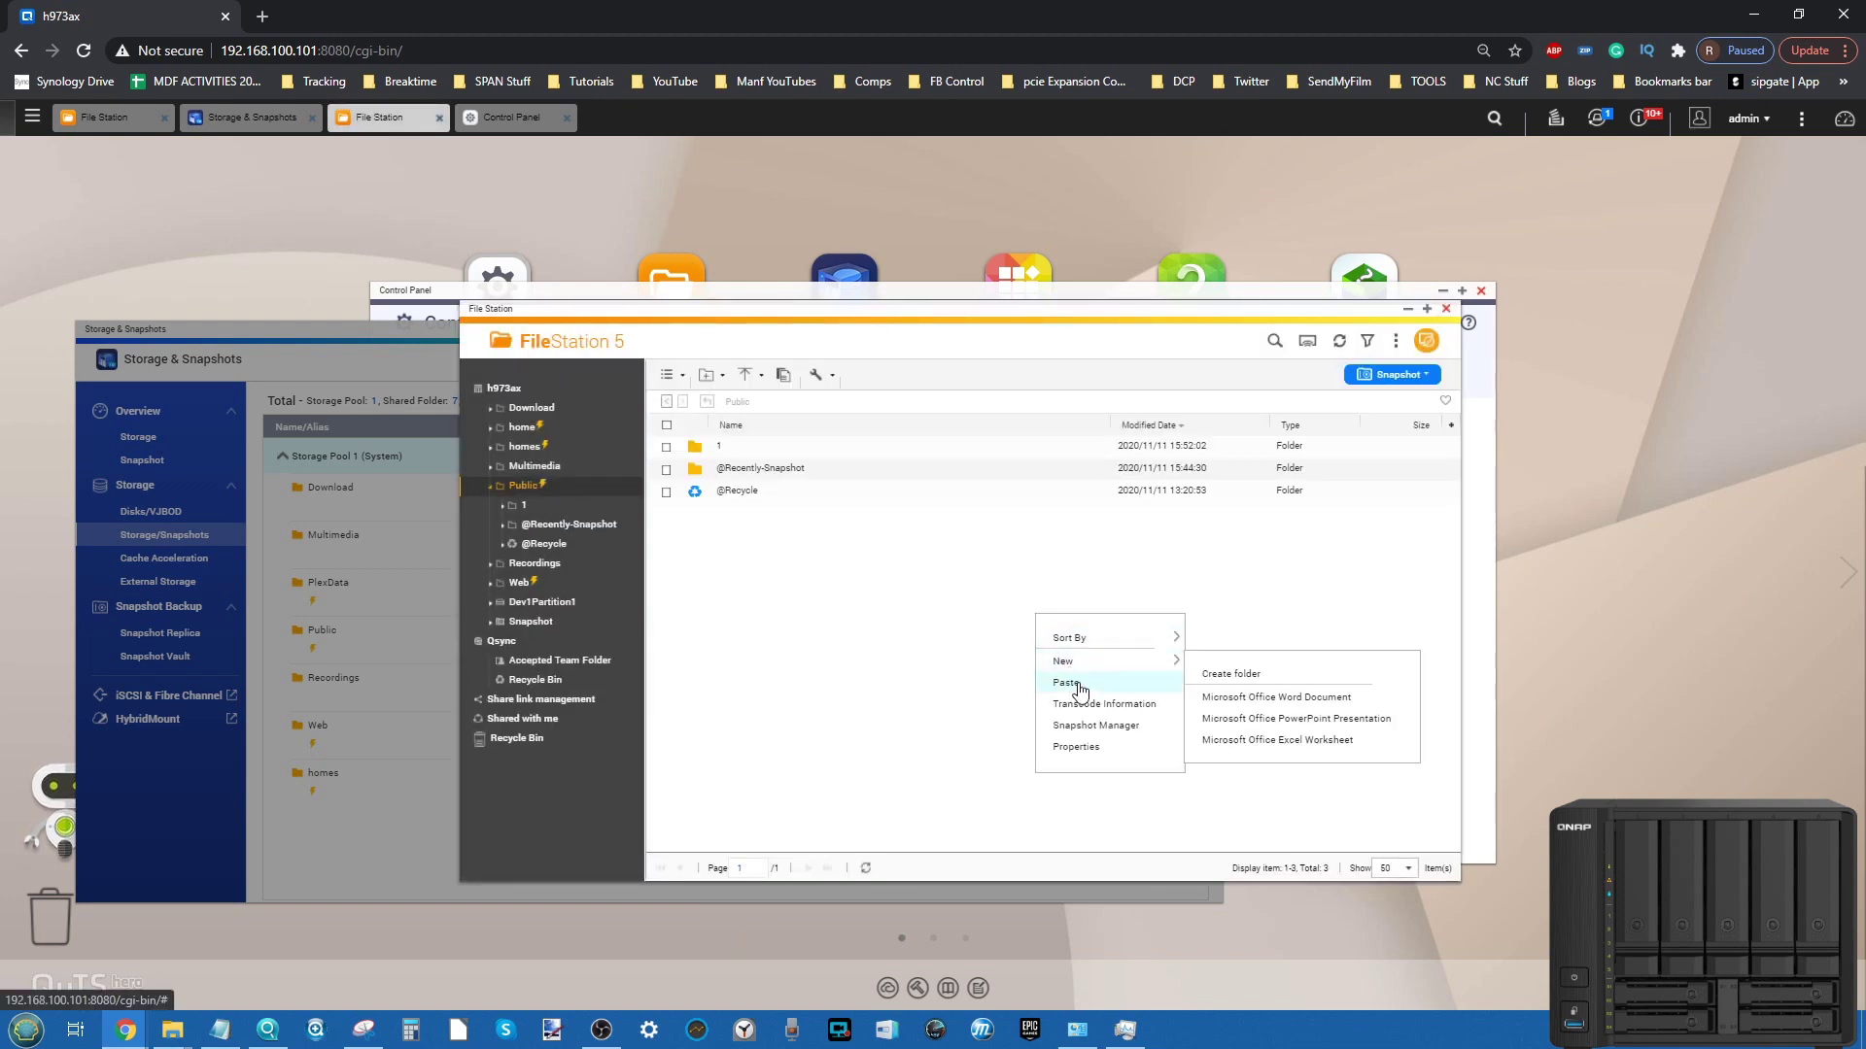
mouse_move(1081, 661)
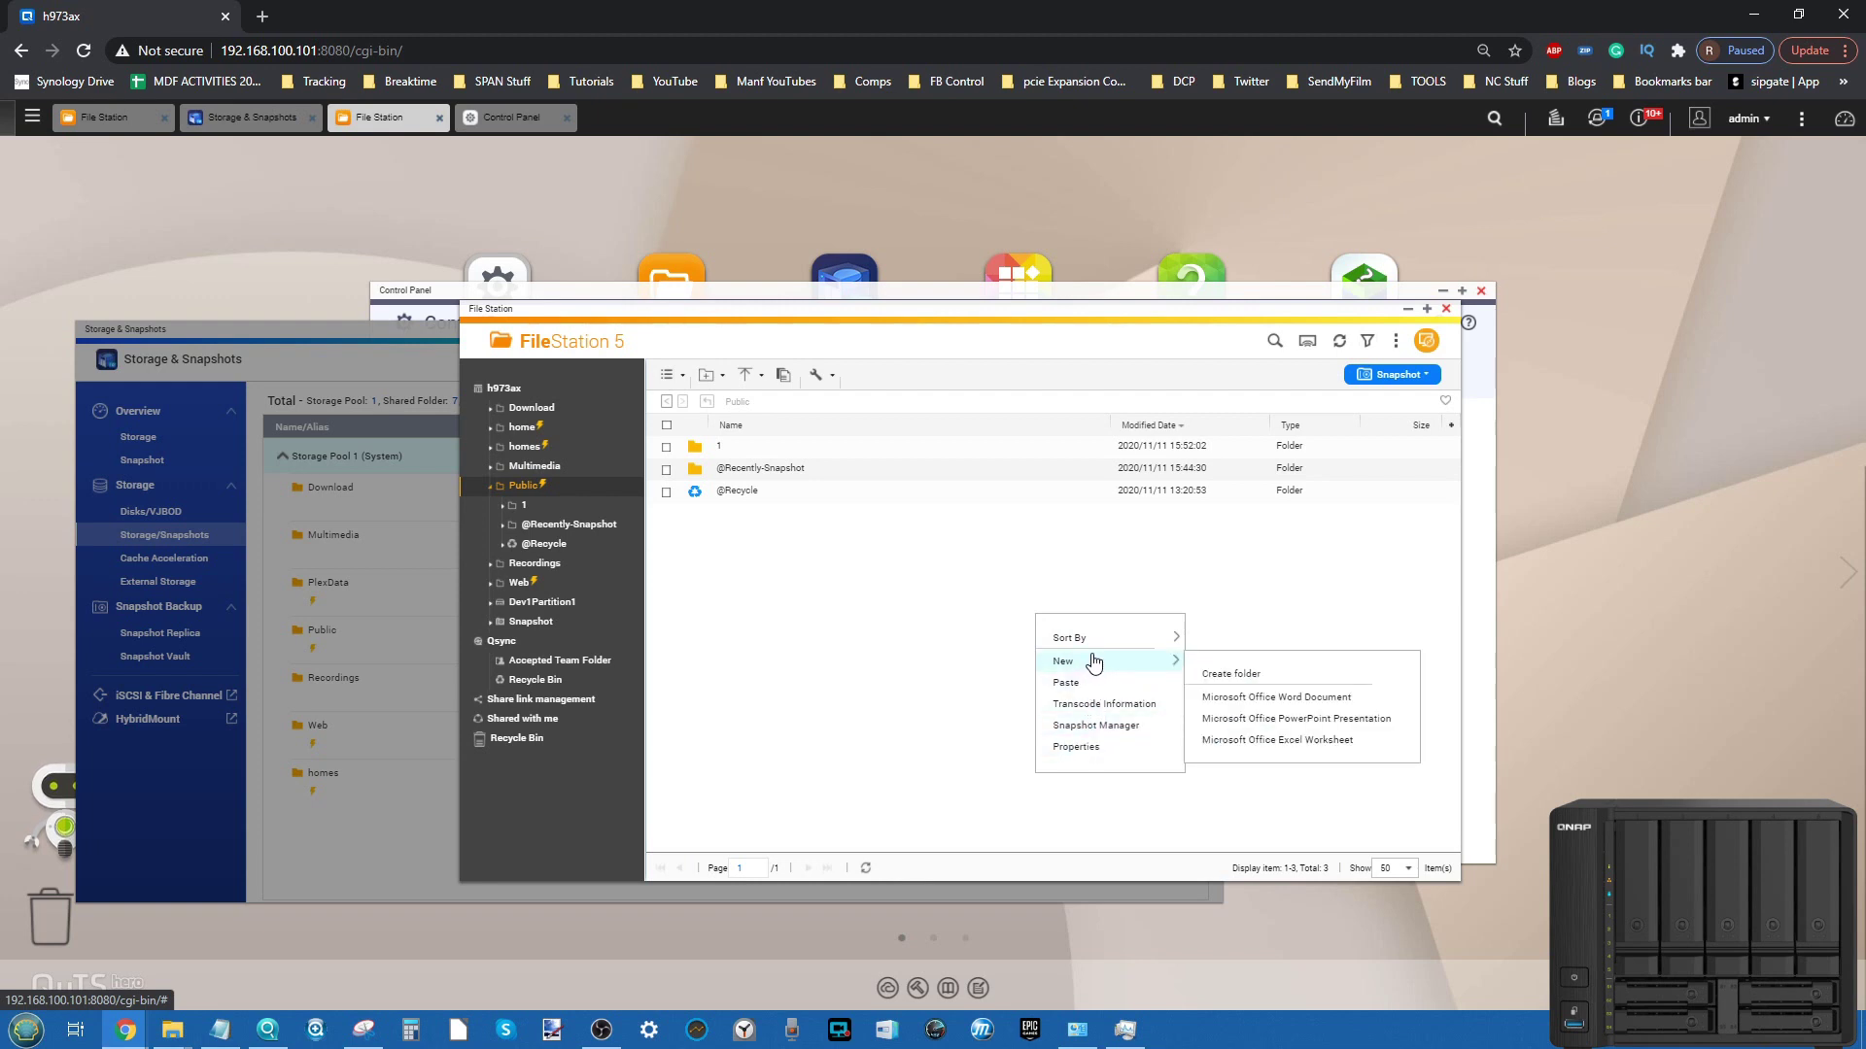
left_click(1226, 674)
key("Return")
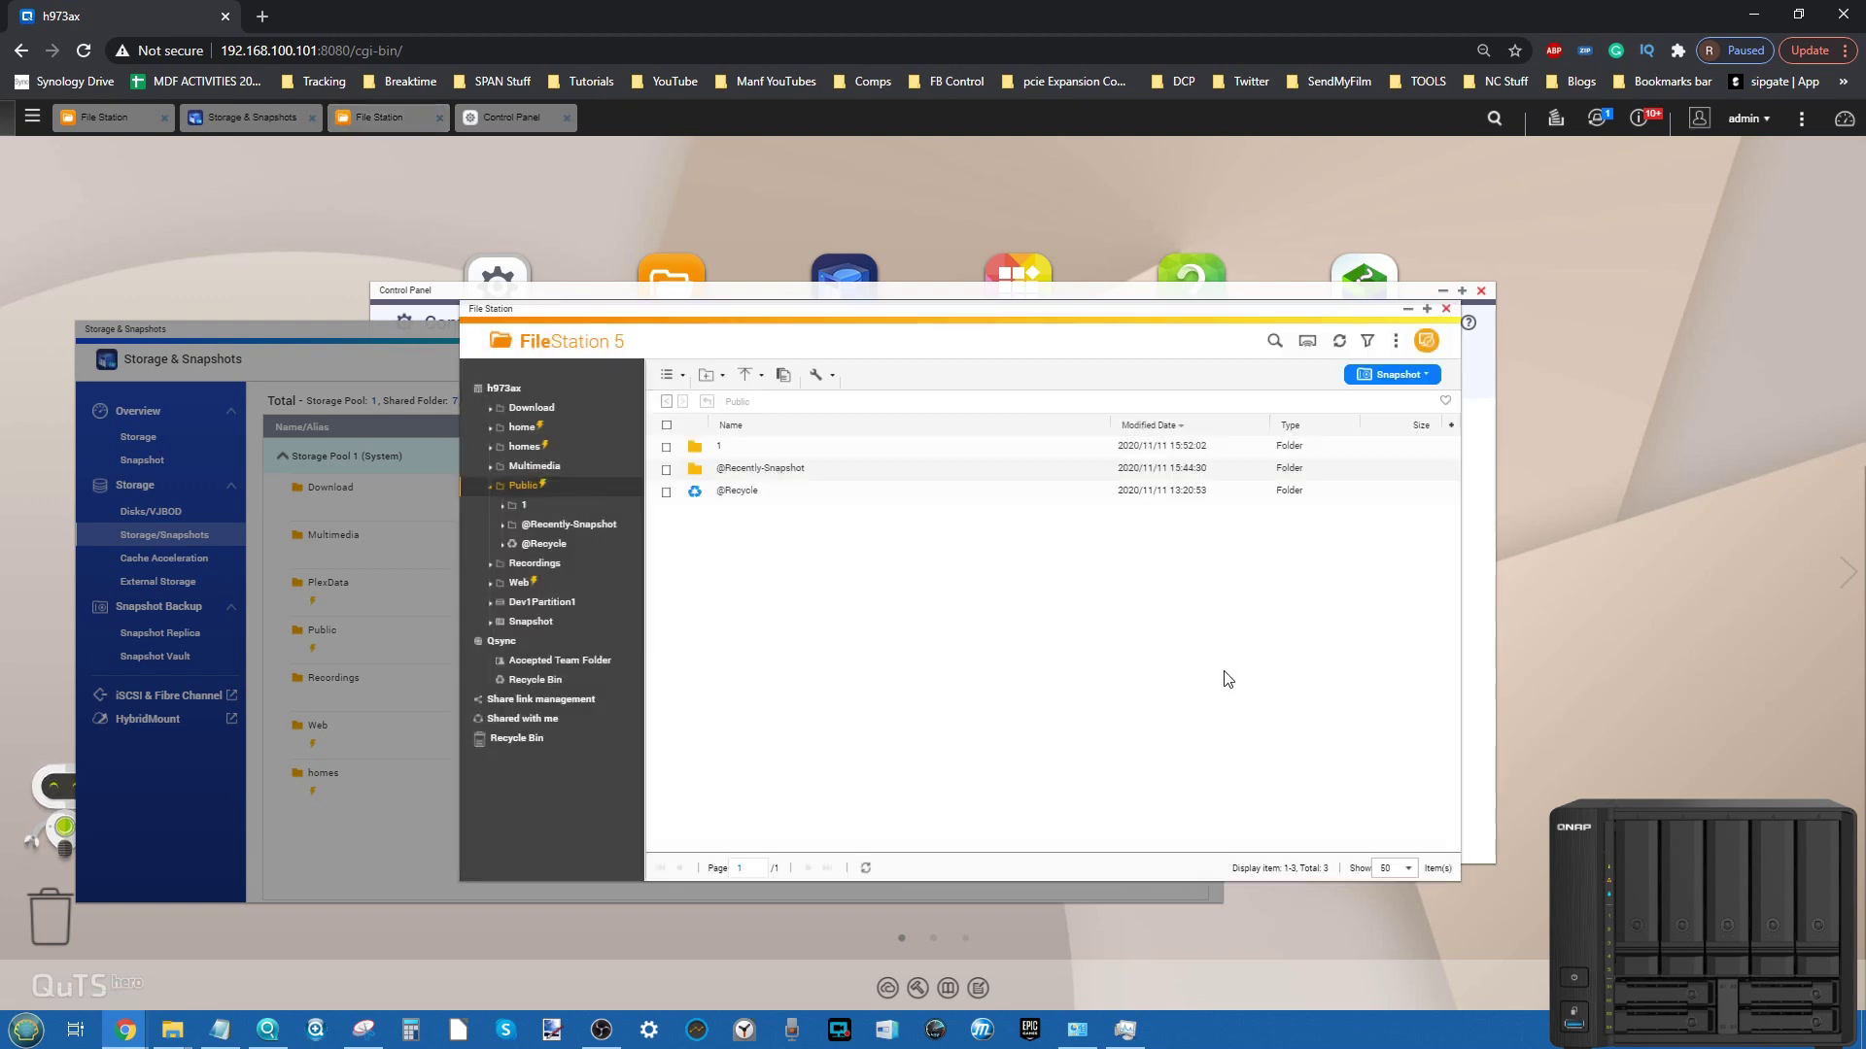
right_click(1228, 665)
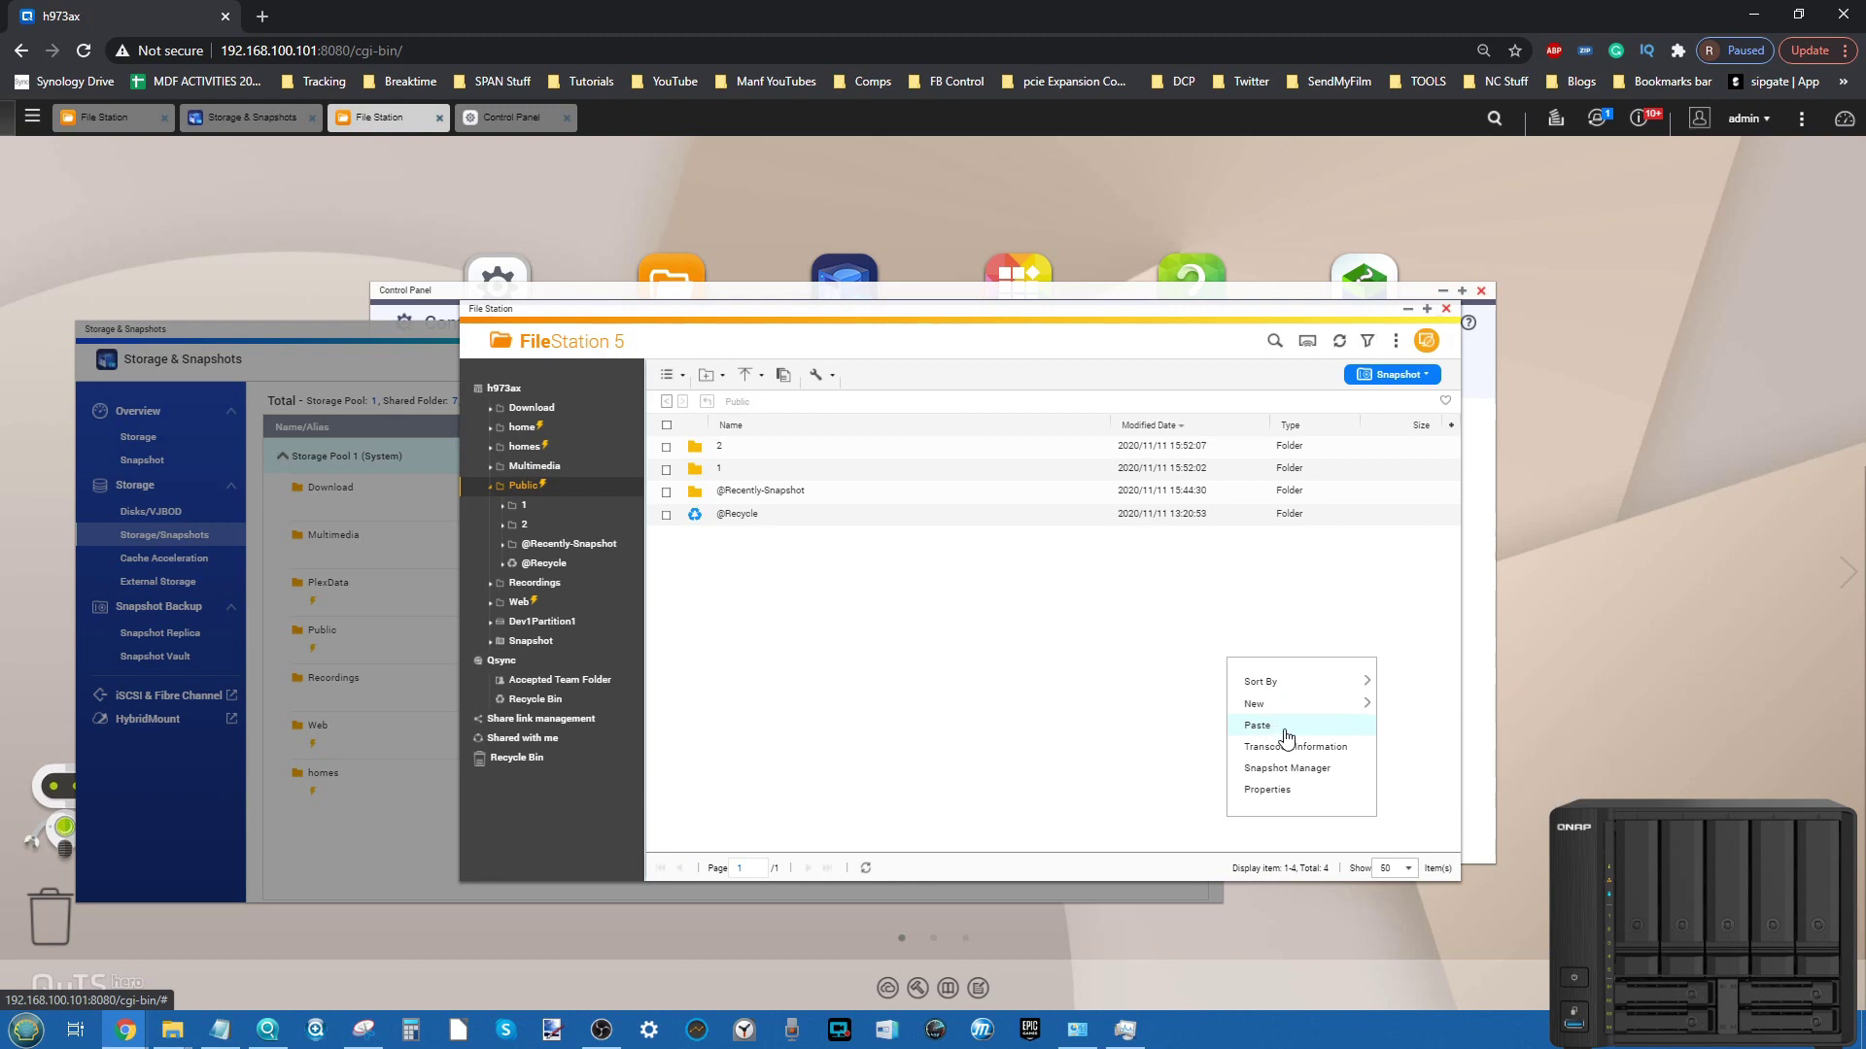
mouse_move(1300, 703)
left_click(1421, 718)
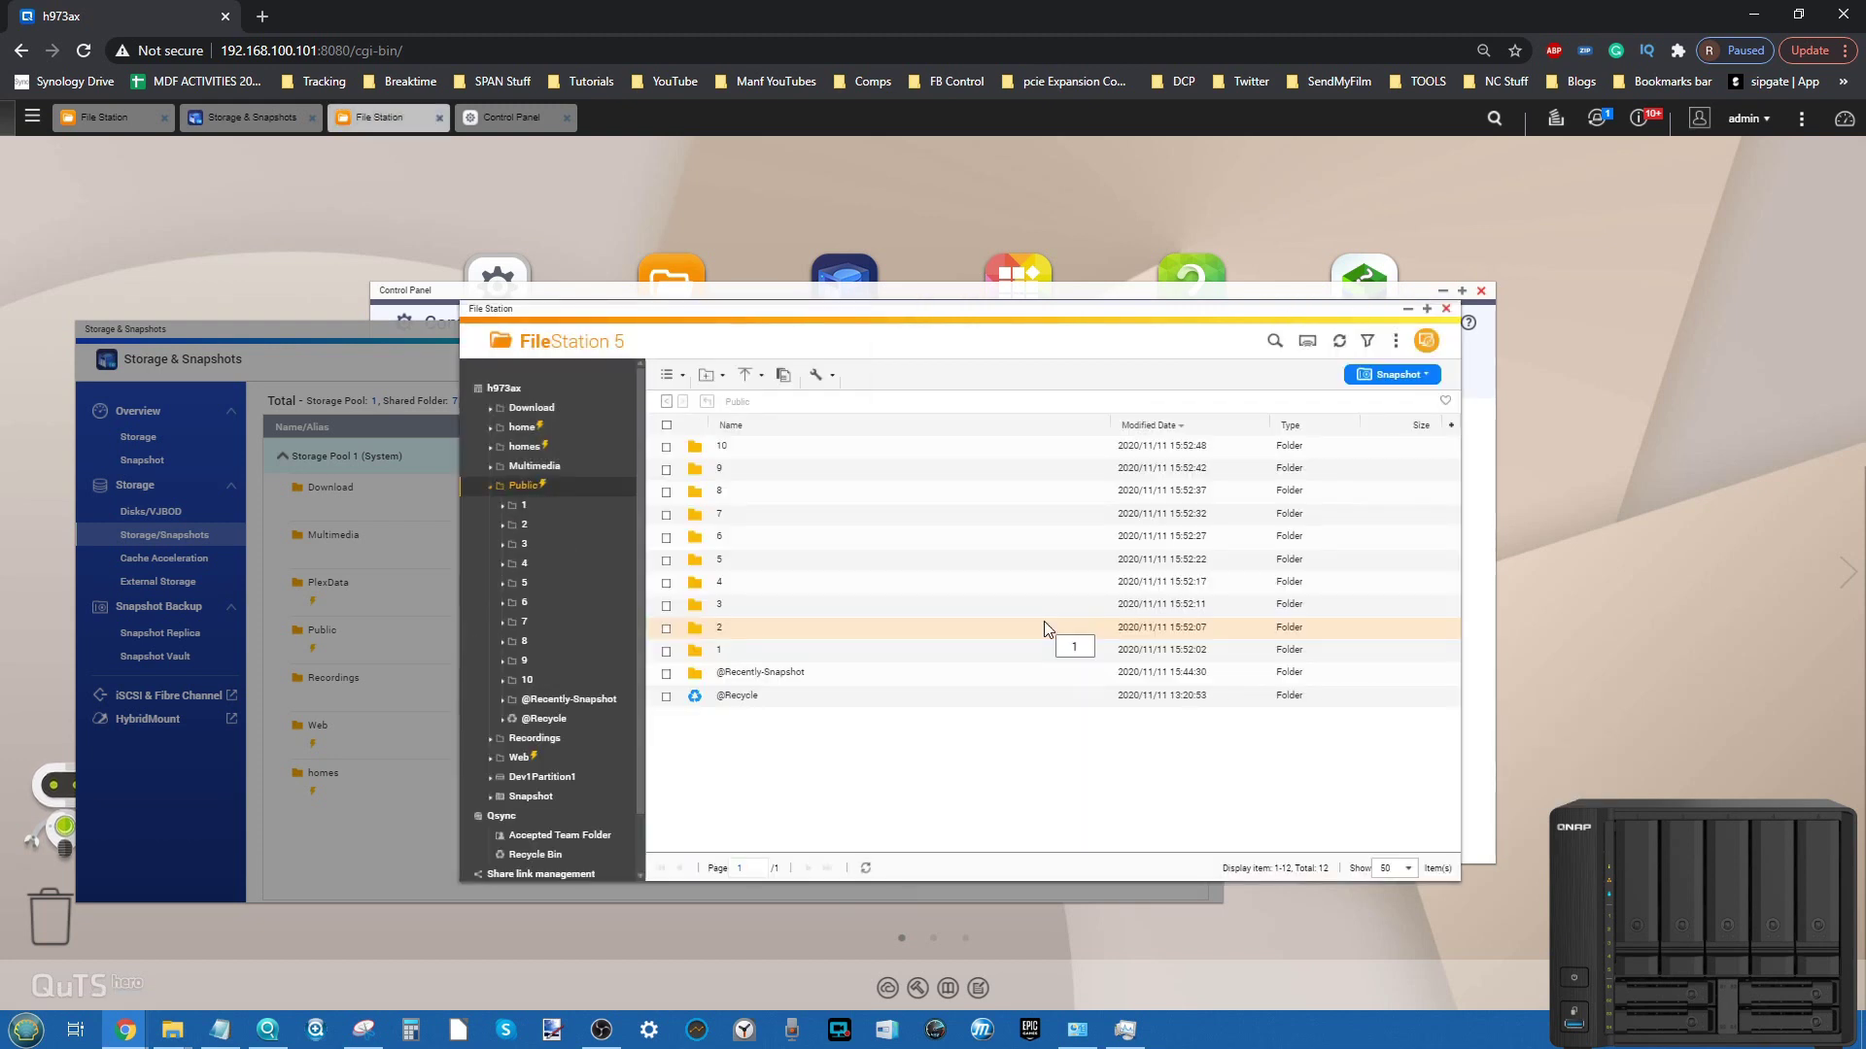
left_click_drag(1044, 621, 717, 330)
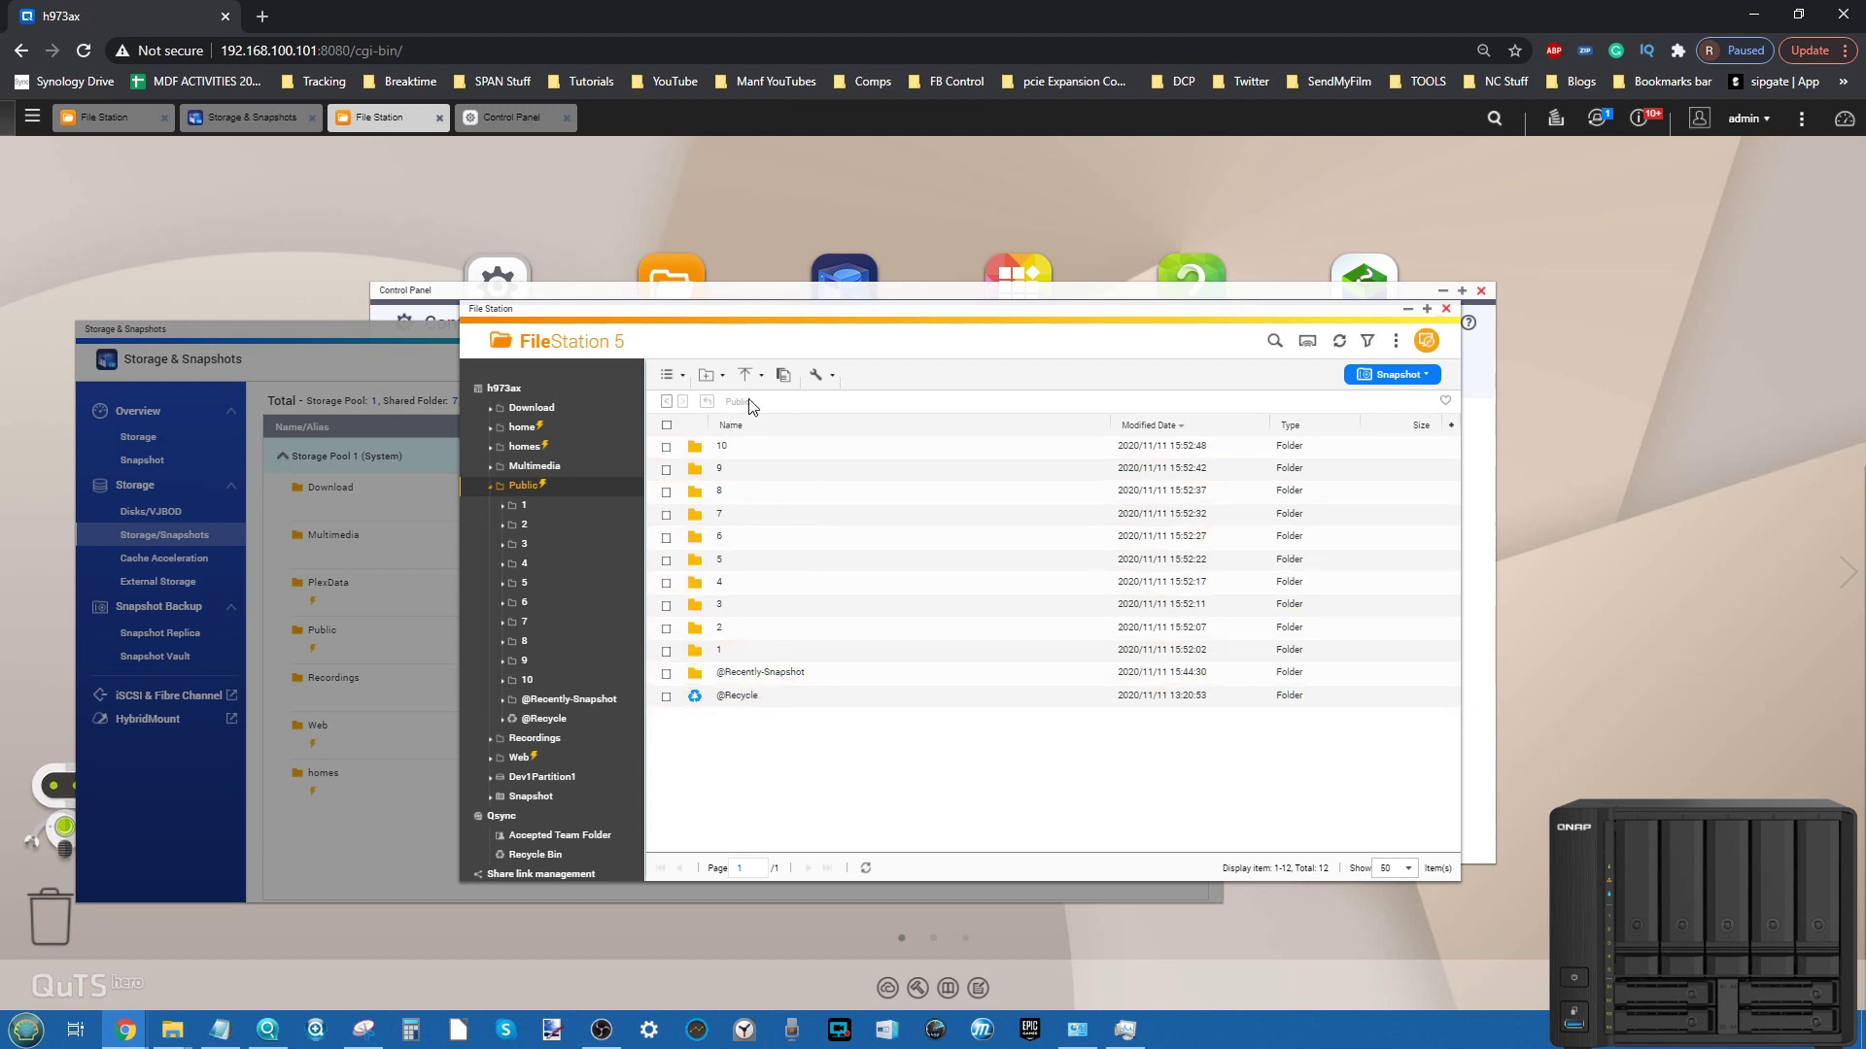
Move the windows aside and view Storage Pool 1's data reduction statistics.
left_click_drag(749, 310, 1006, 358)
left_click_drag(646, 398, 187, 524)
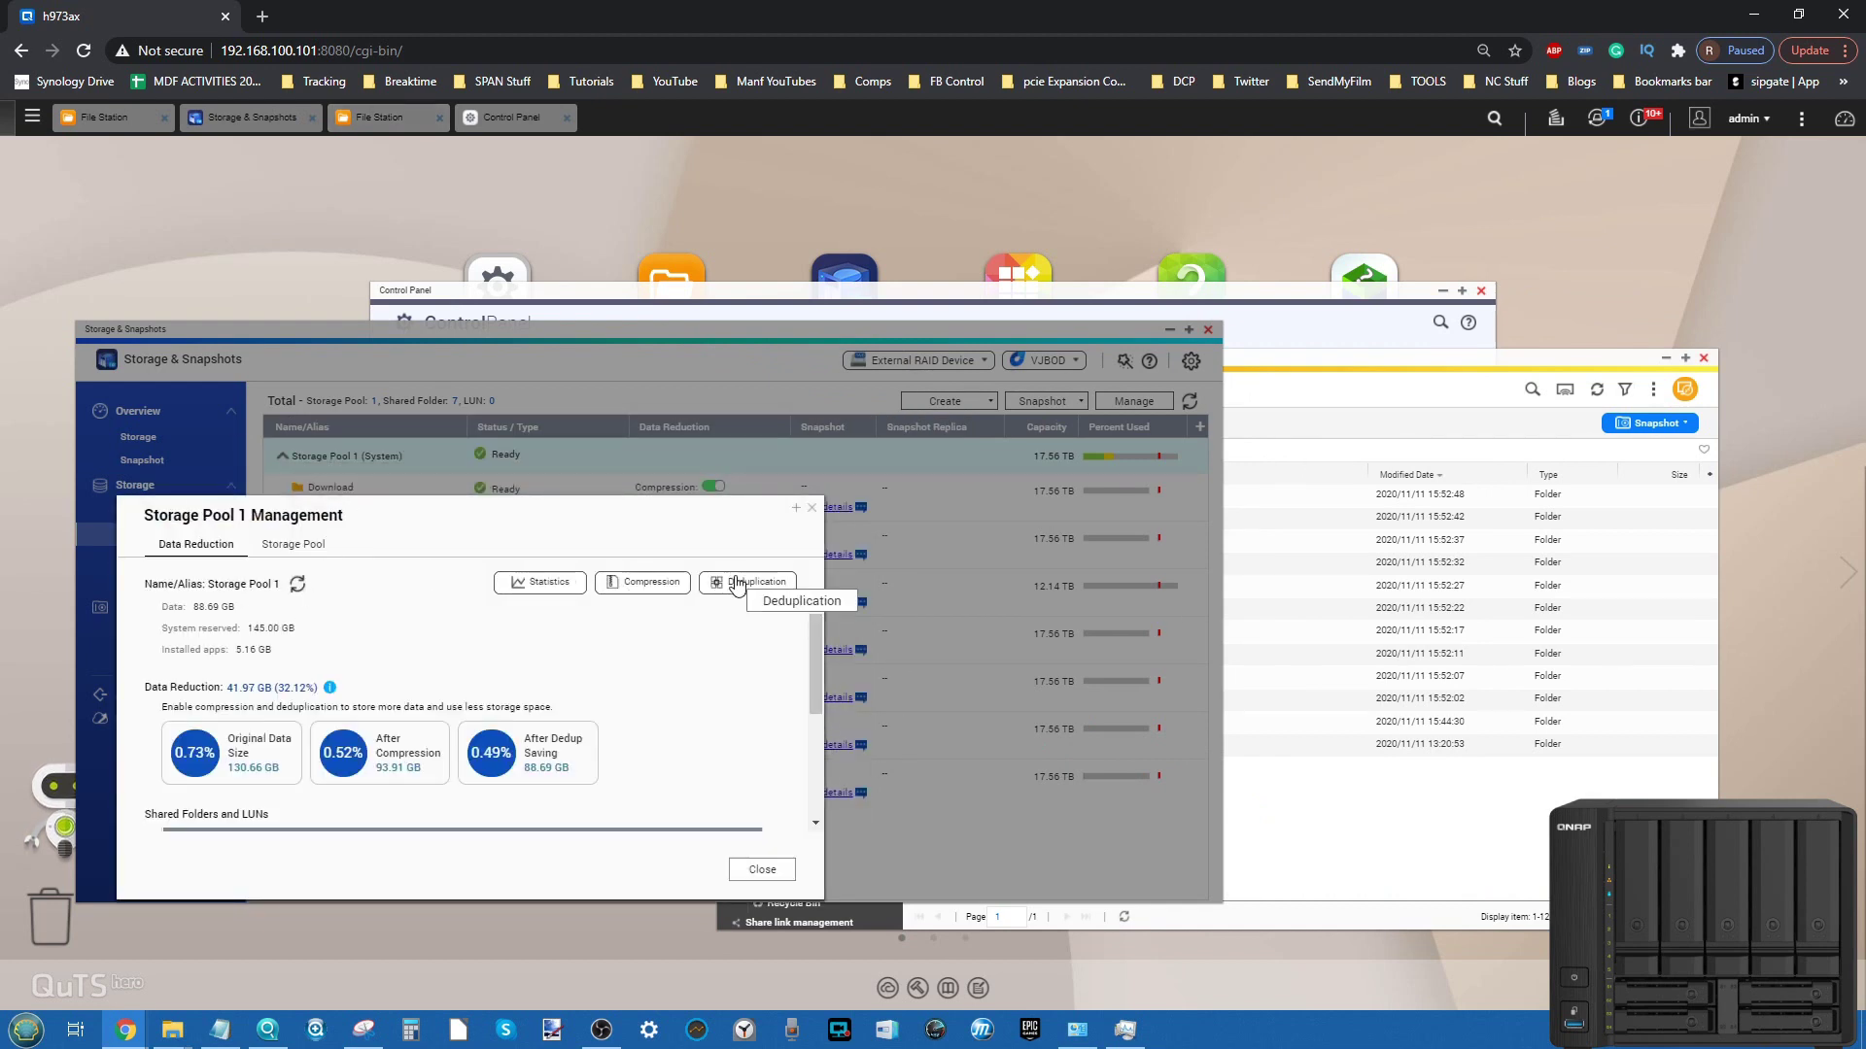
left_click(524, 586)
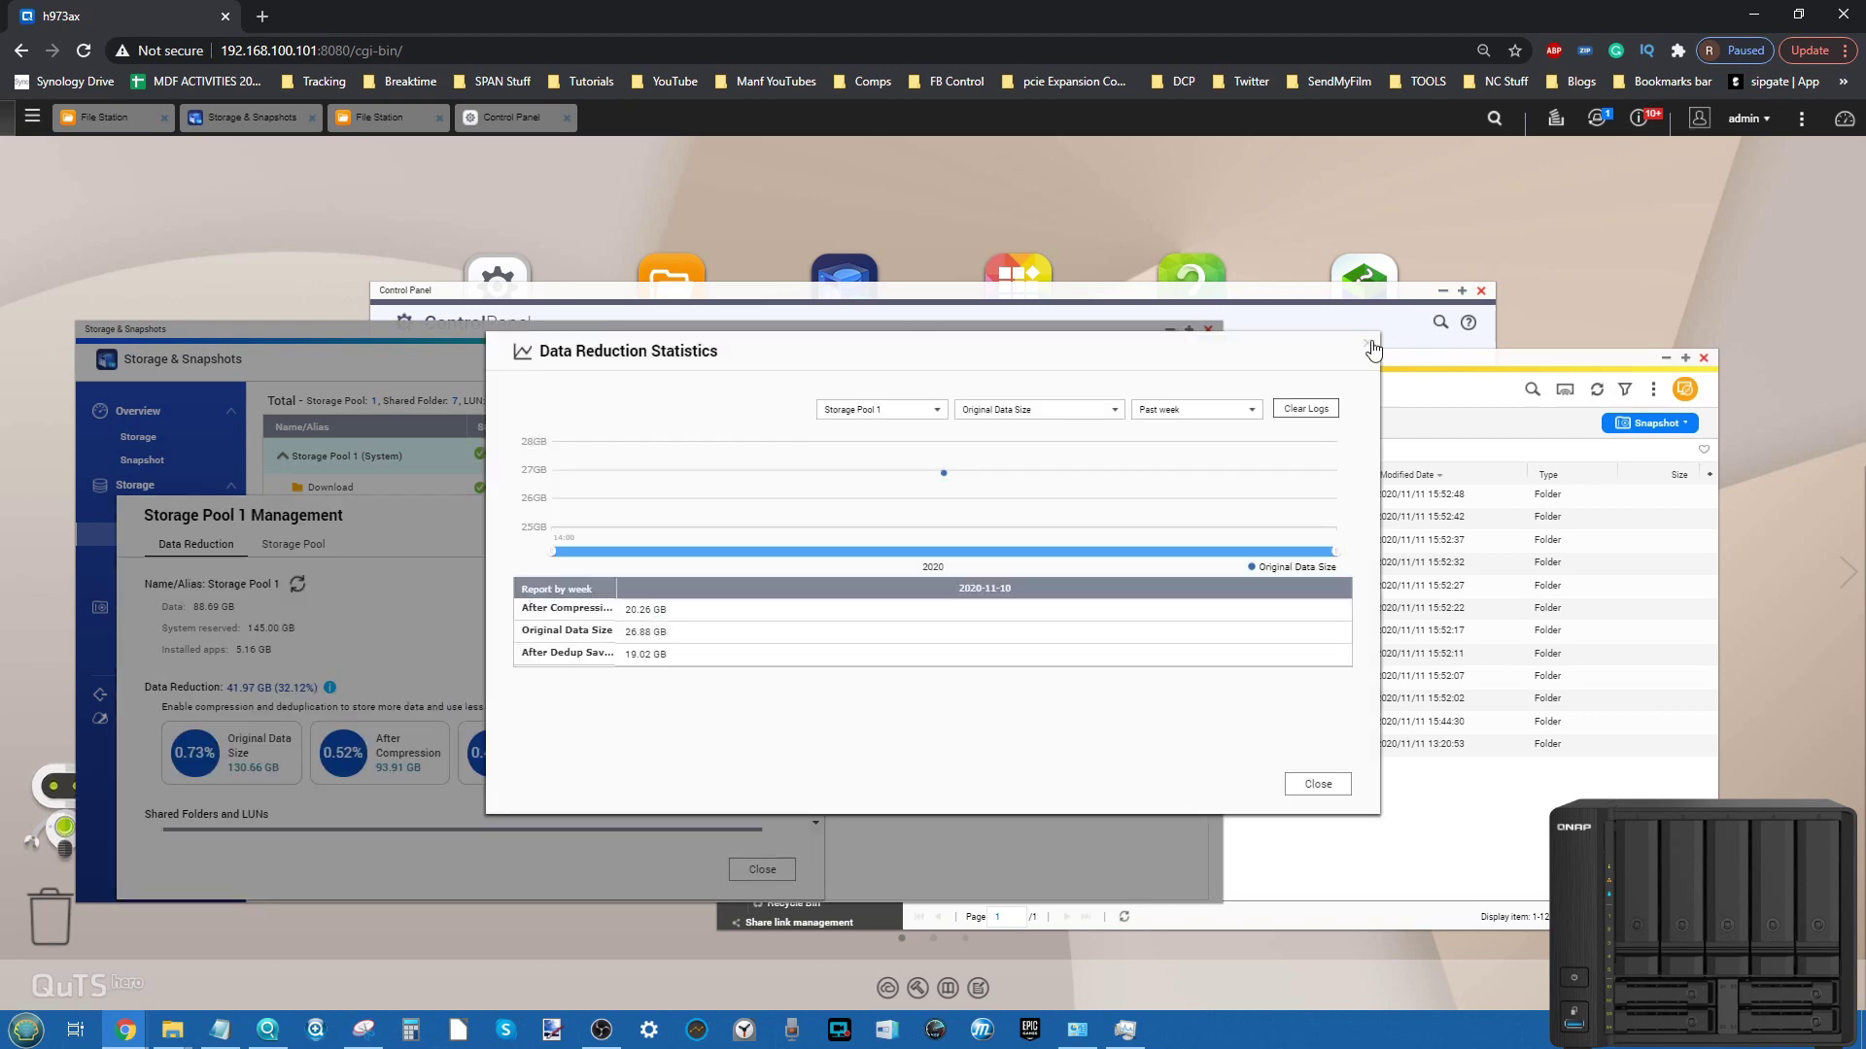
left_click(1367, 343)
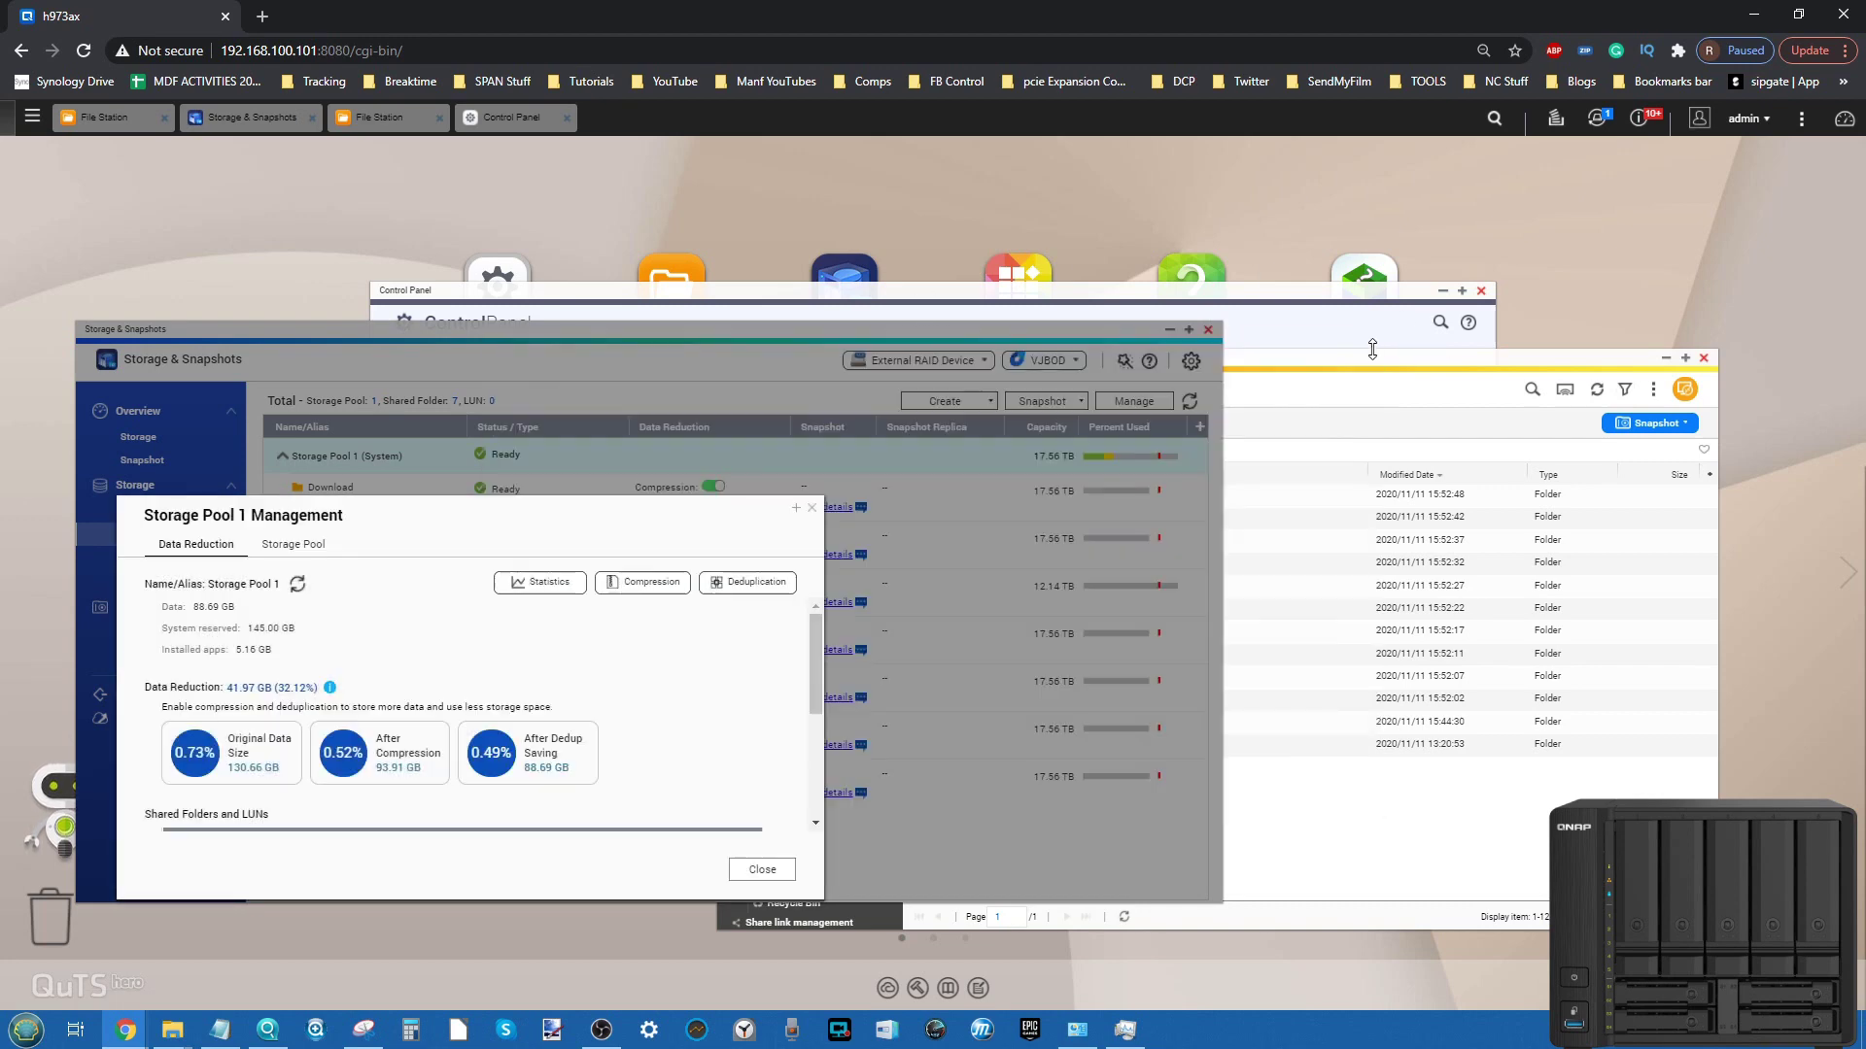
Read the compression explanation, scan the shared folder table, and close pool management.
left_click(646, 583)
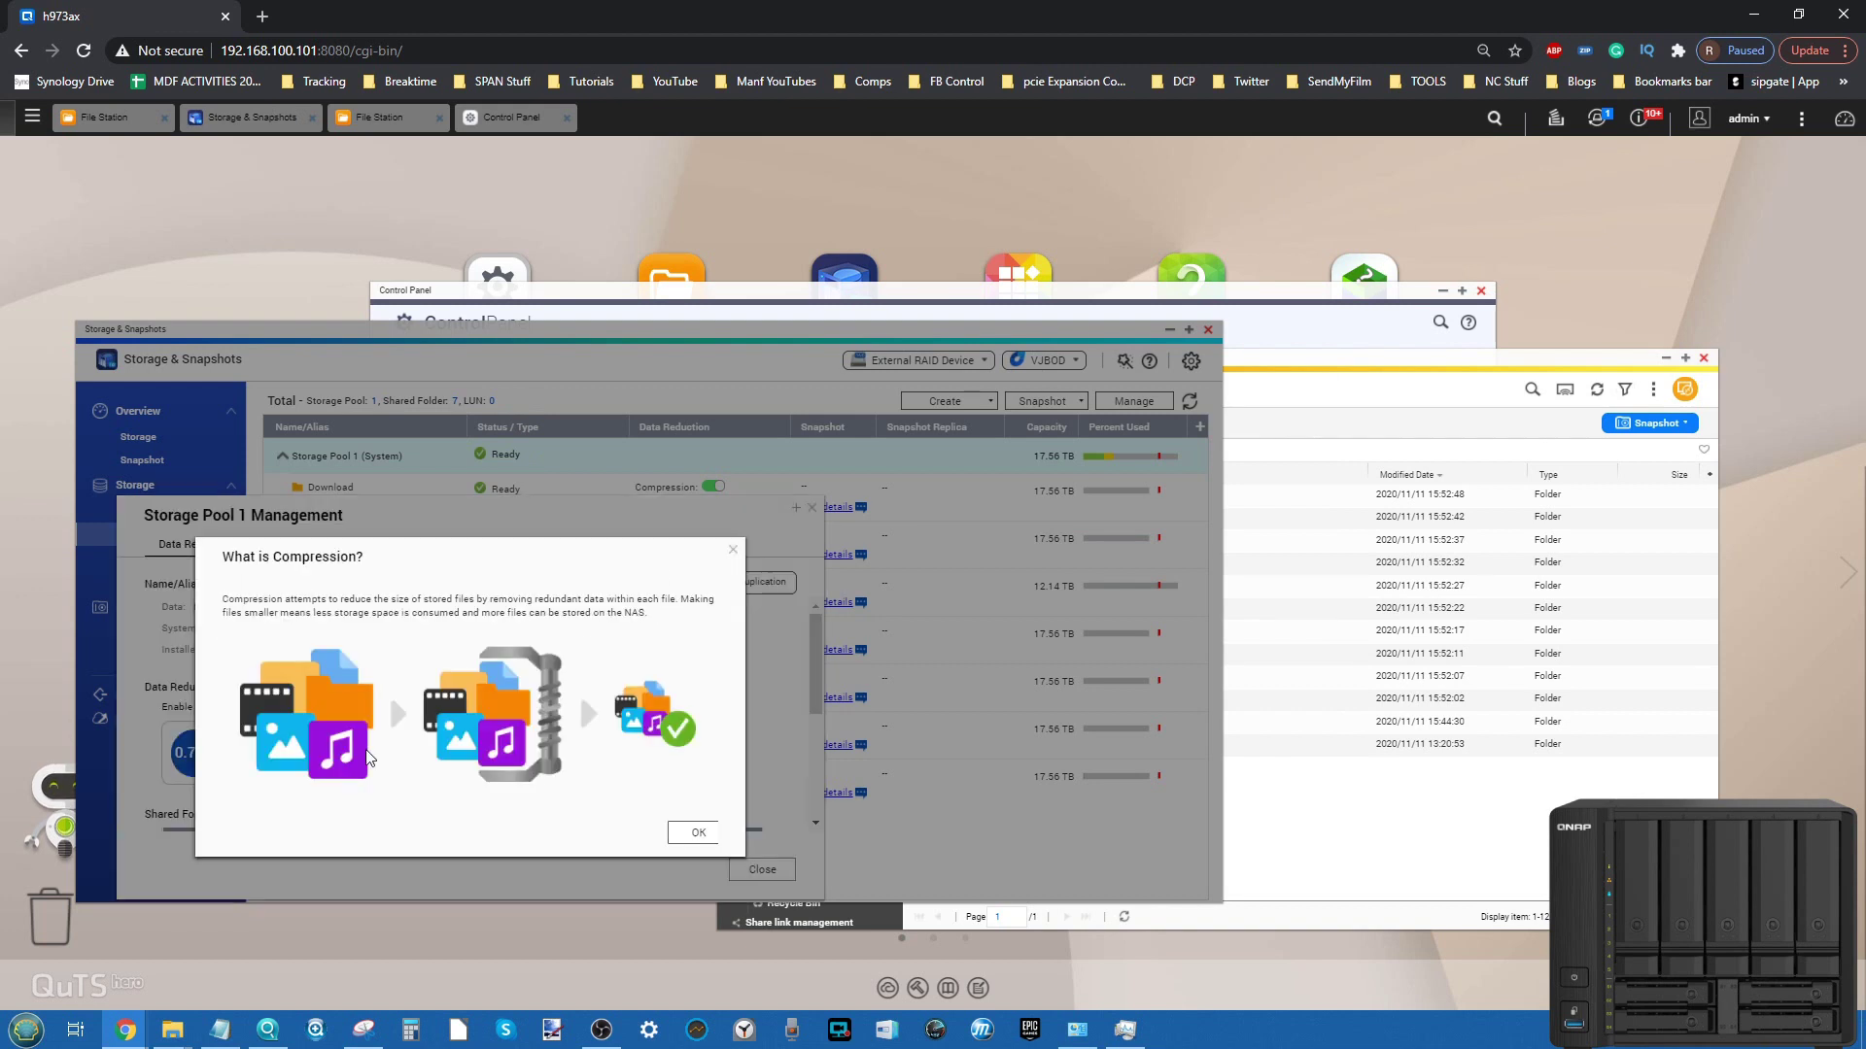
left_click(694, 834)
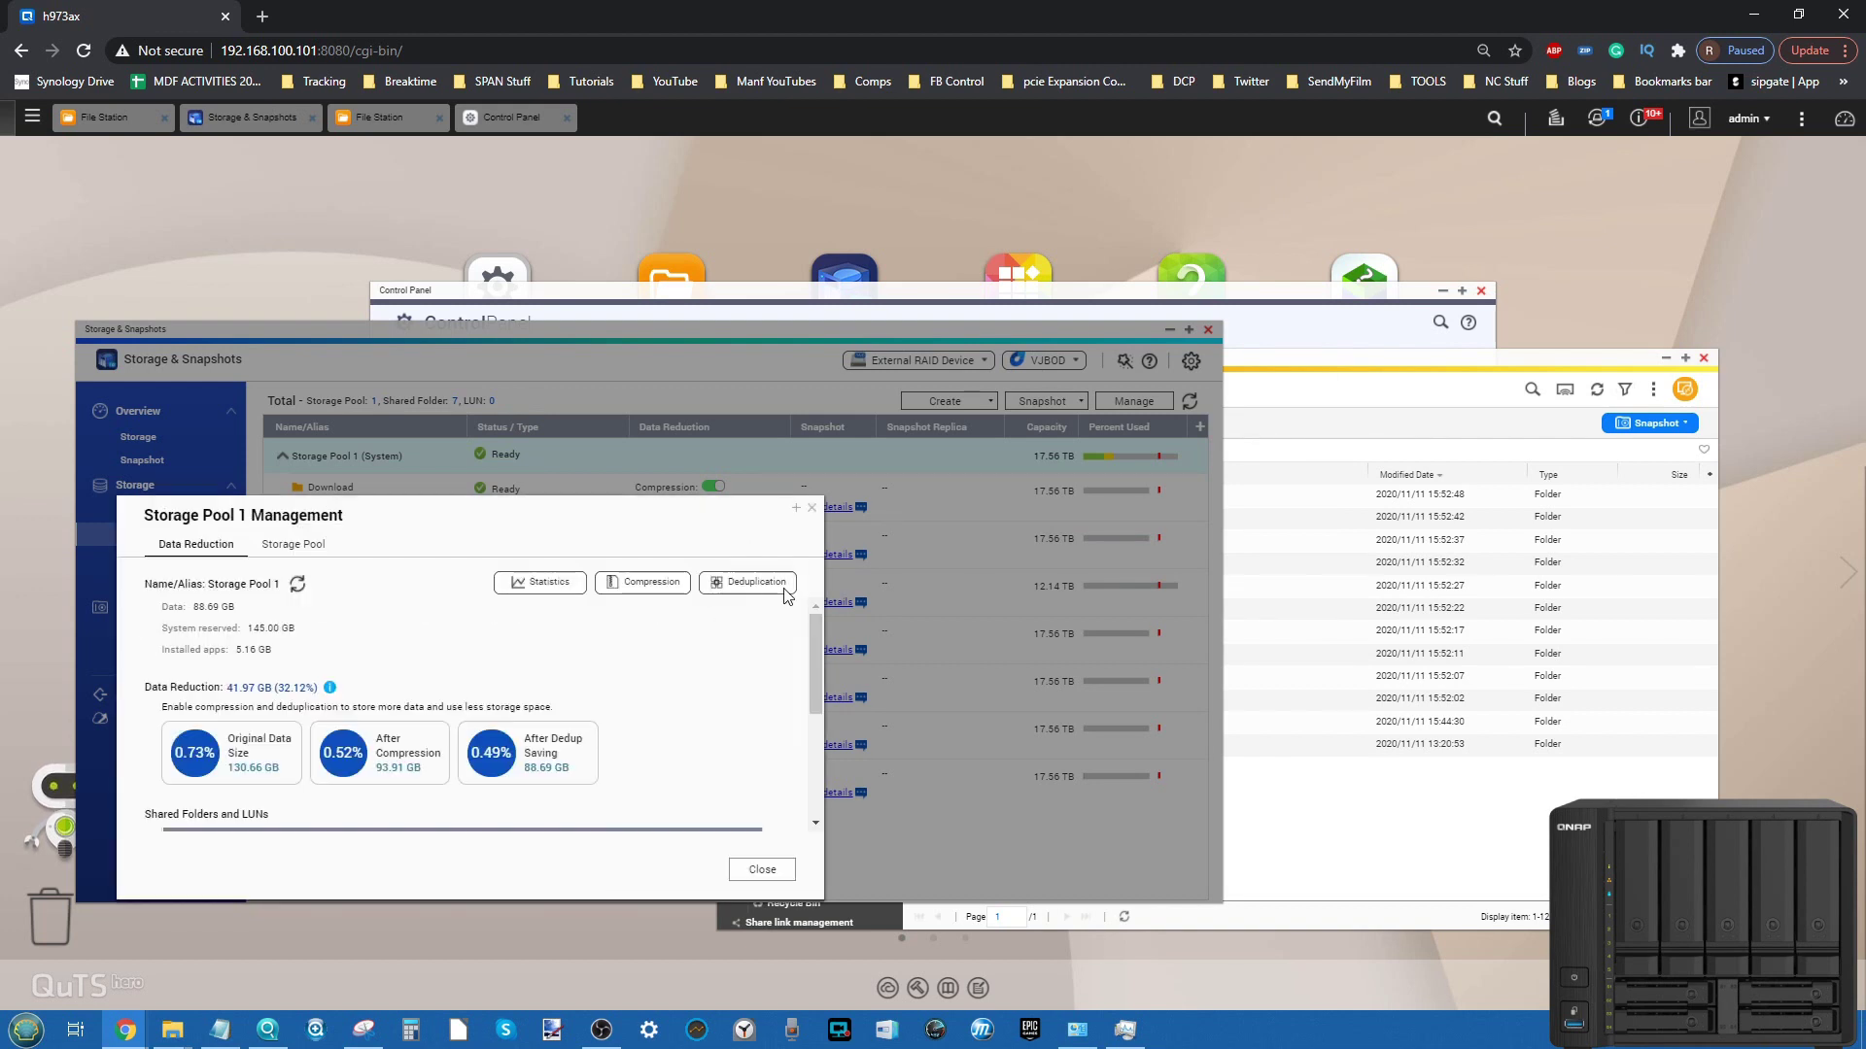
scroll(282, 736, "down", 5)
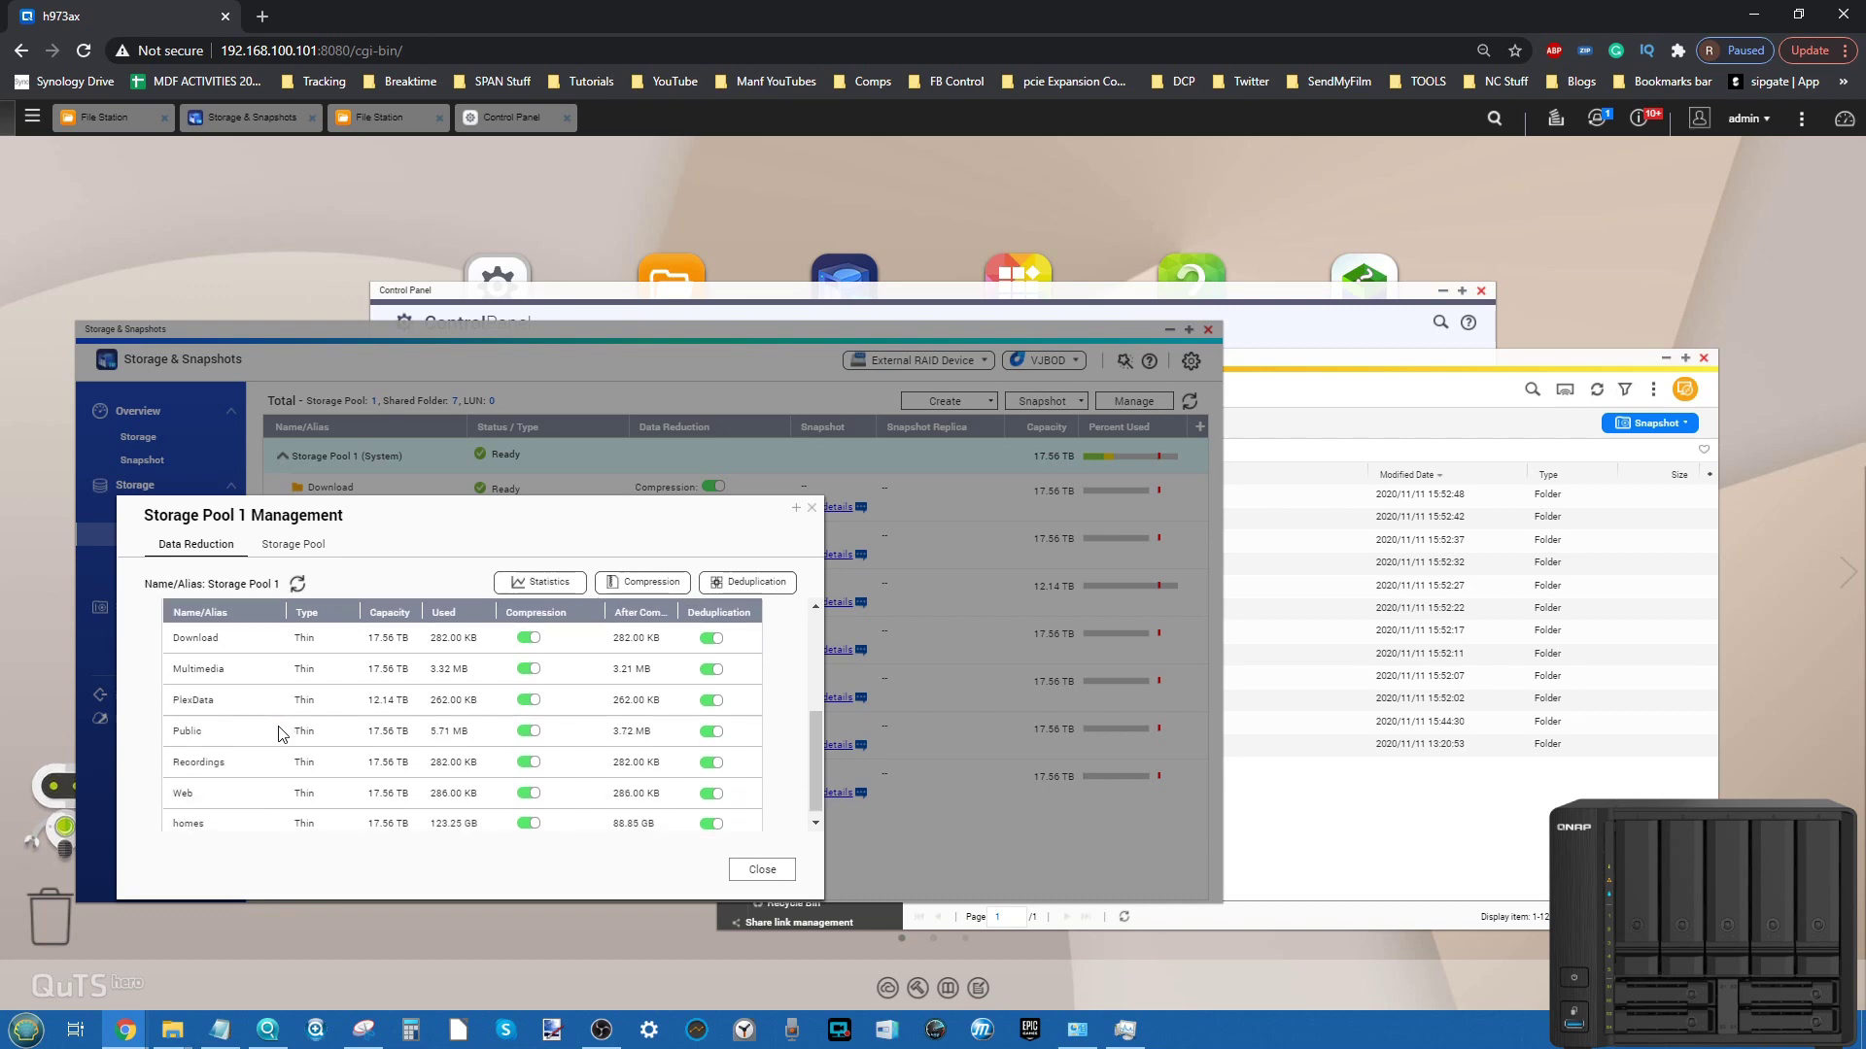
scroll(282, 736, "up", 5)
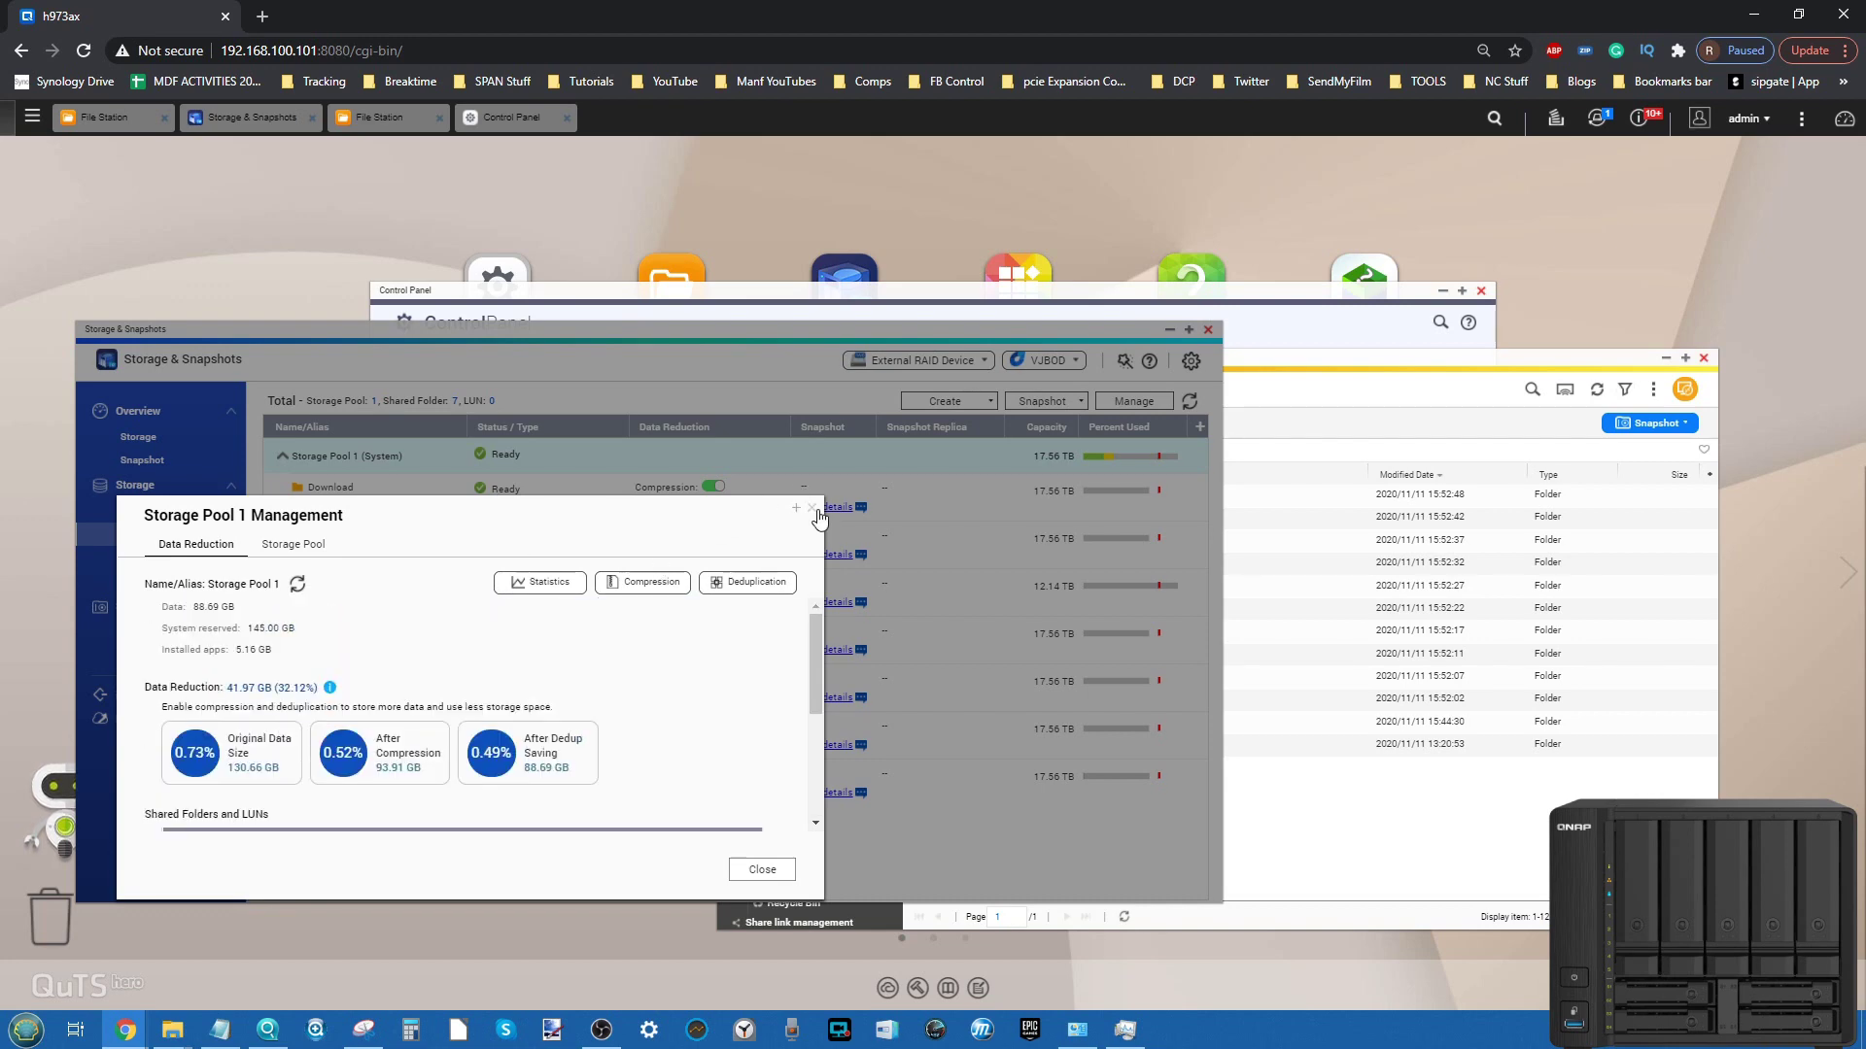
left_click(813, 509)
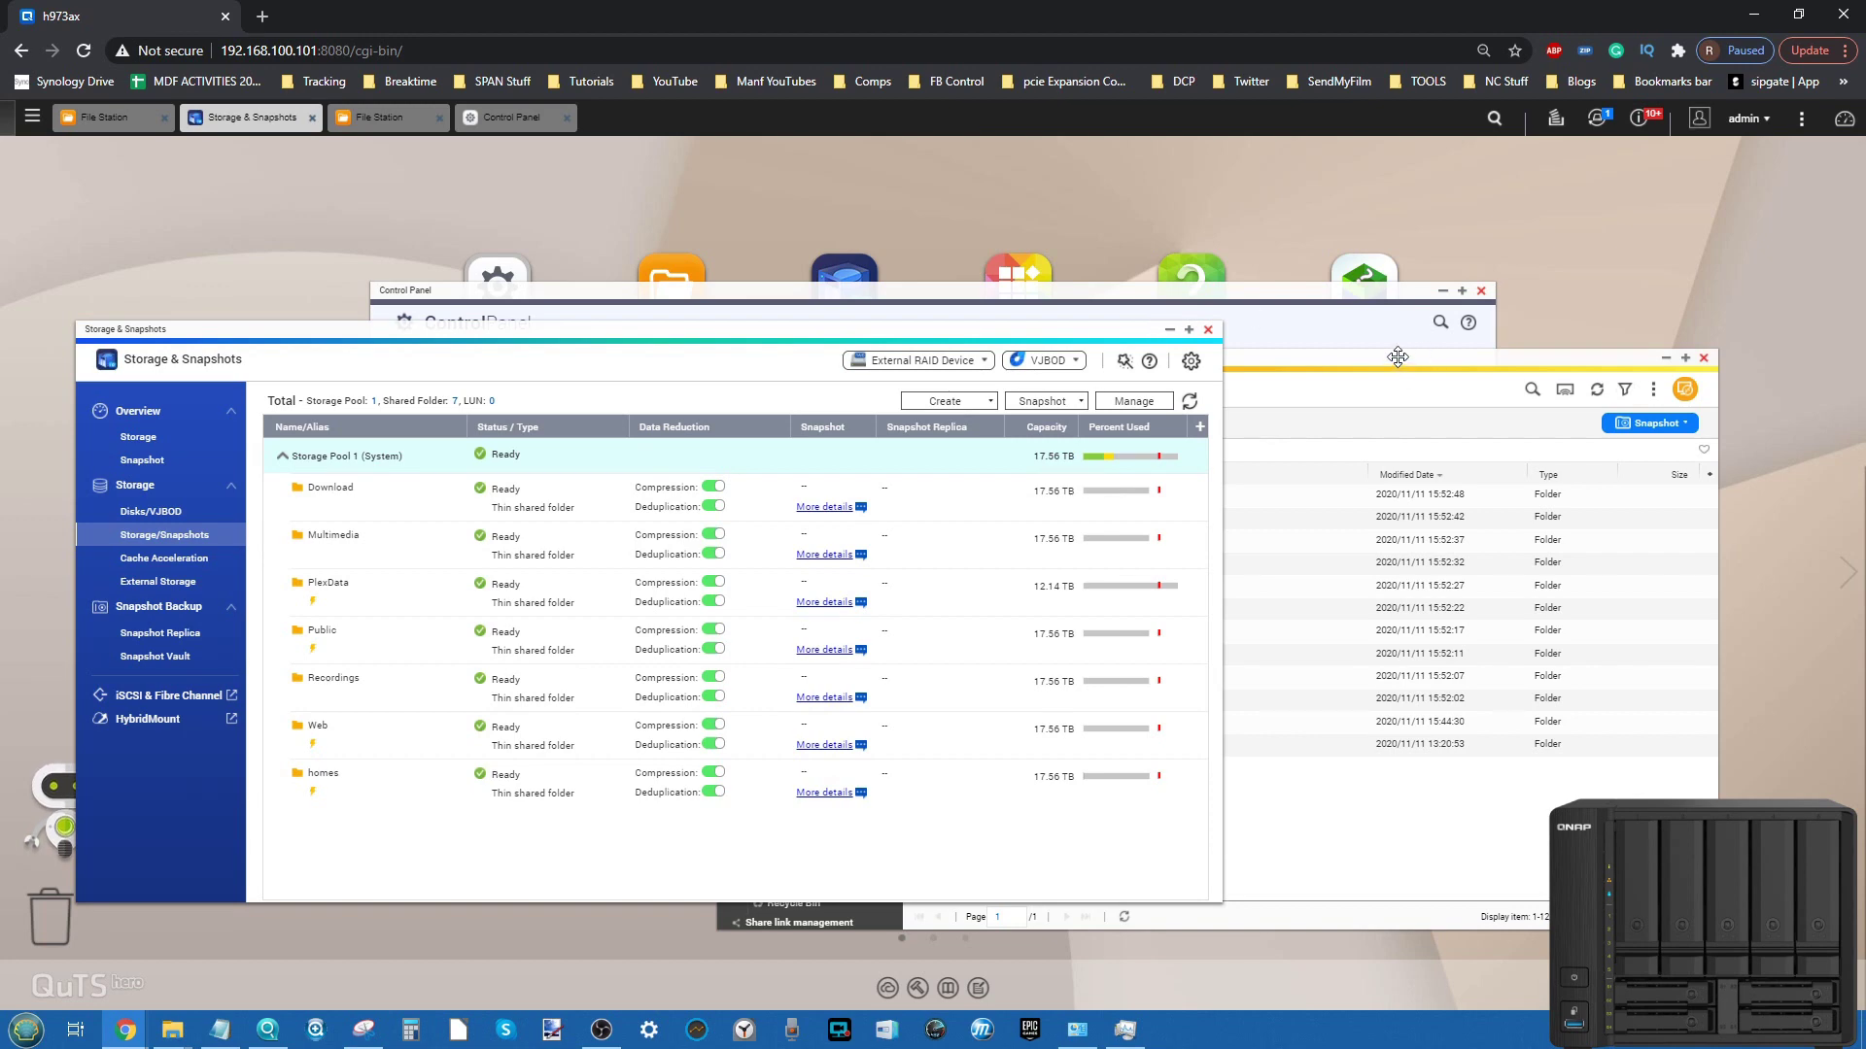
Place File Station beside an enlarged Storage & Snapshots window, with File Station in front.
left_click_drag(1398, 357, 1457, 211)
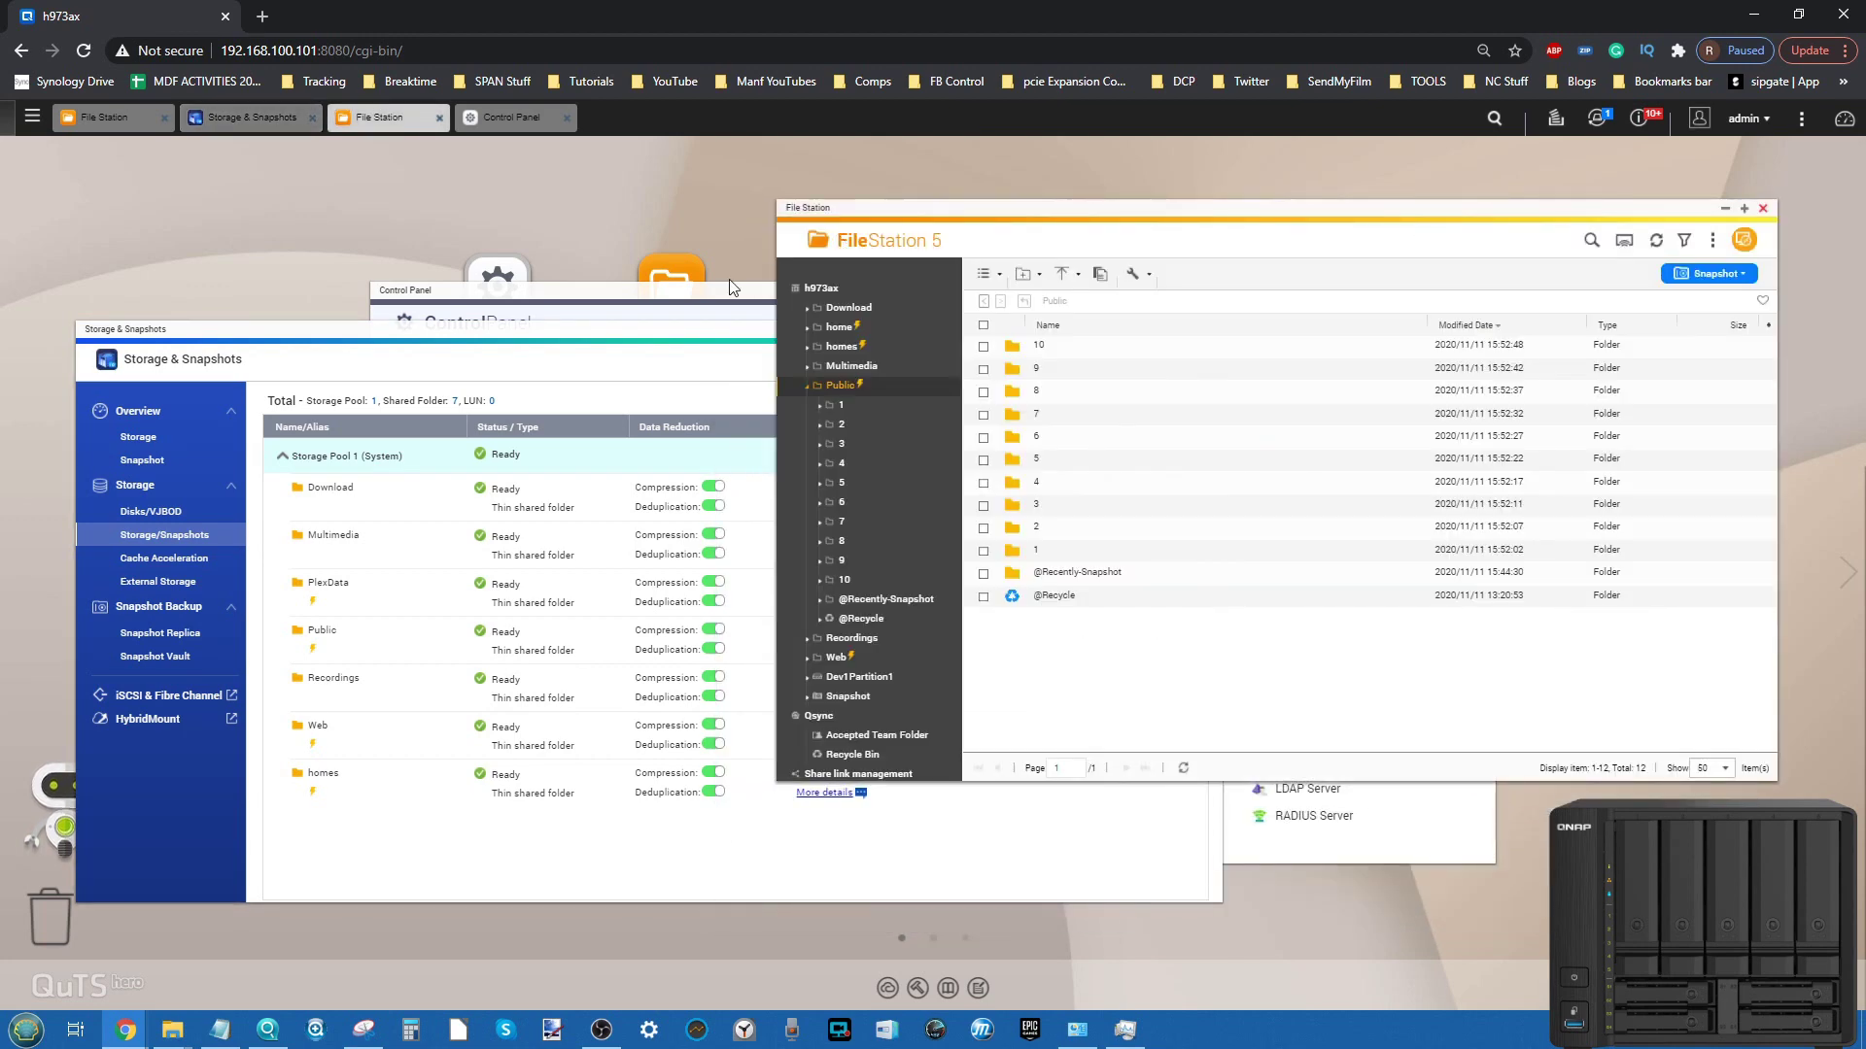
left_click_drag(697, 329, 656, 374)
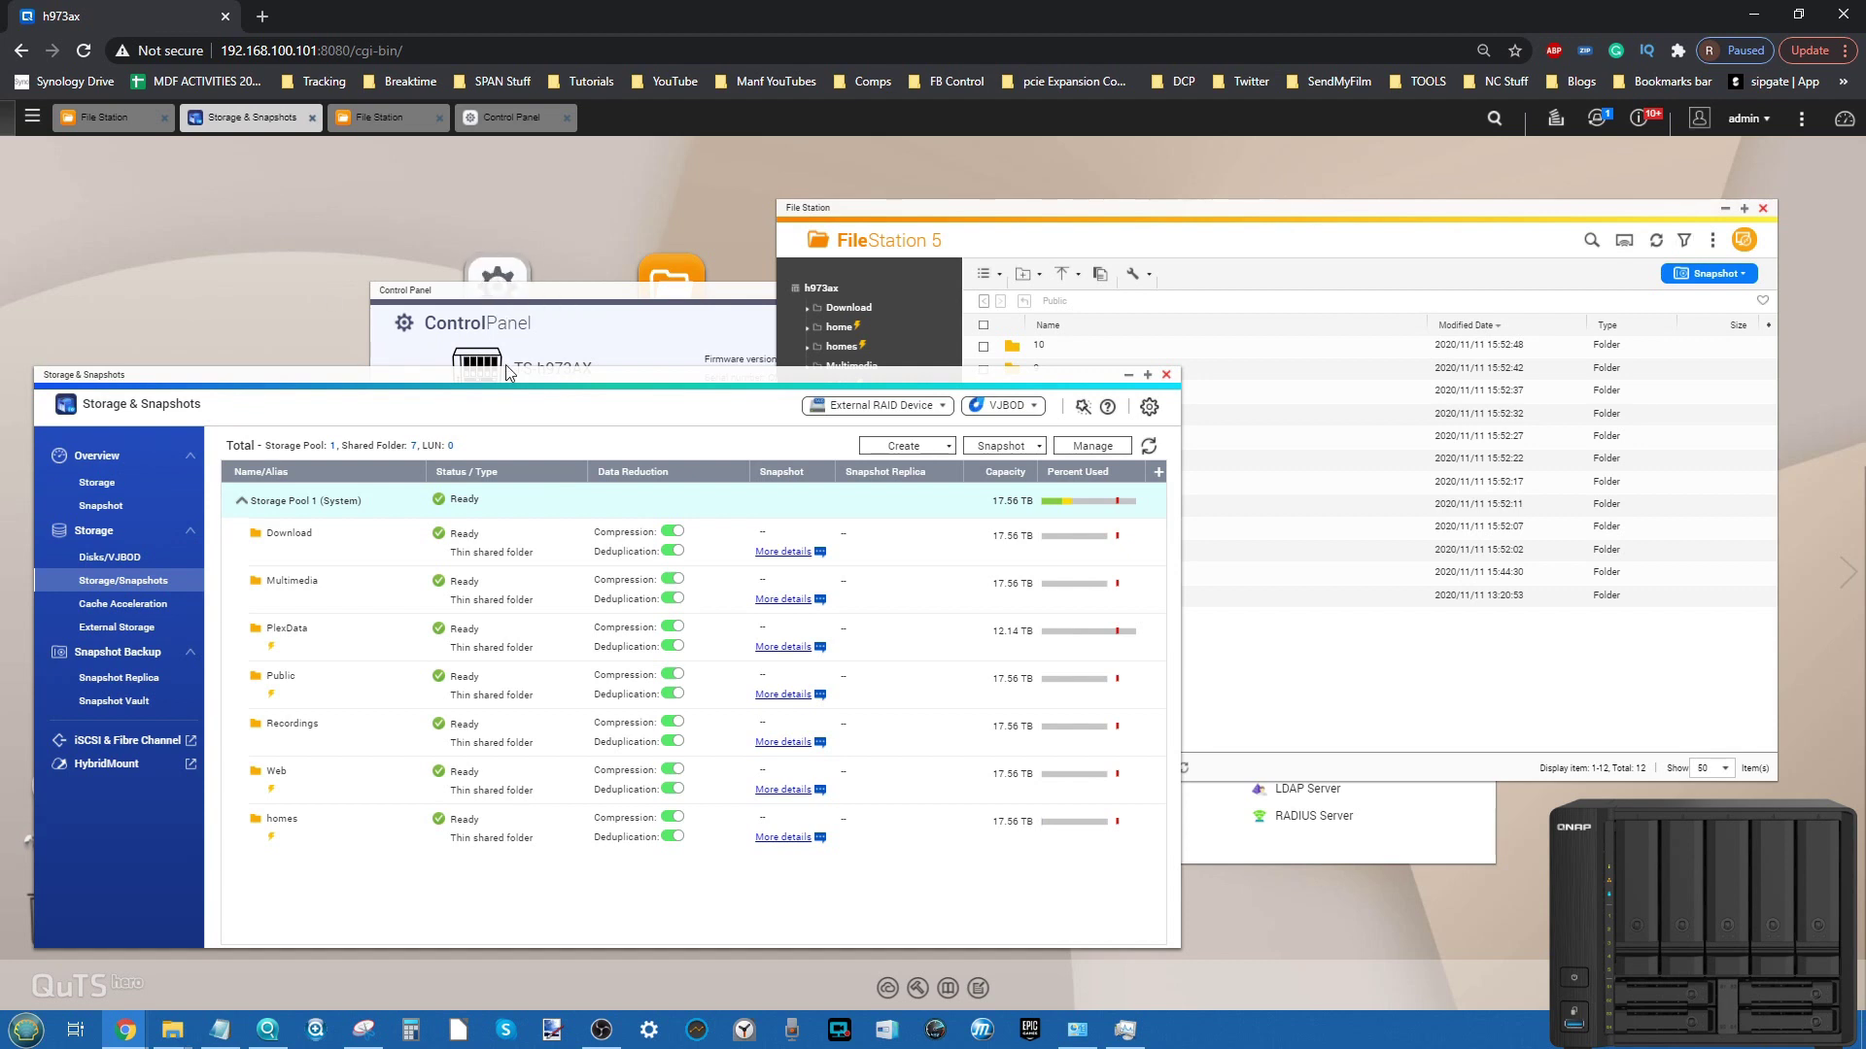
left_click(1101, 224)
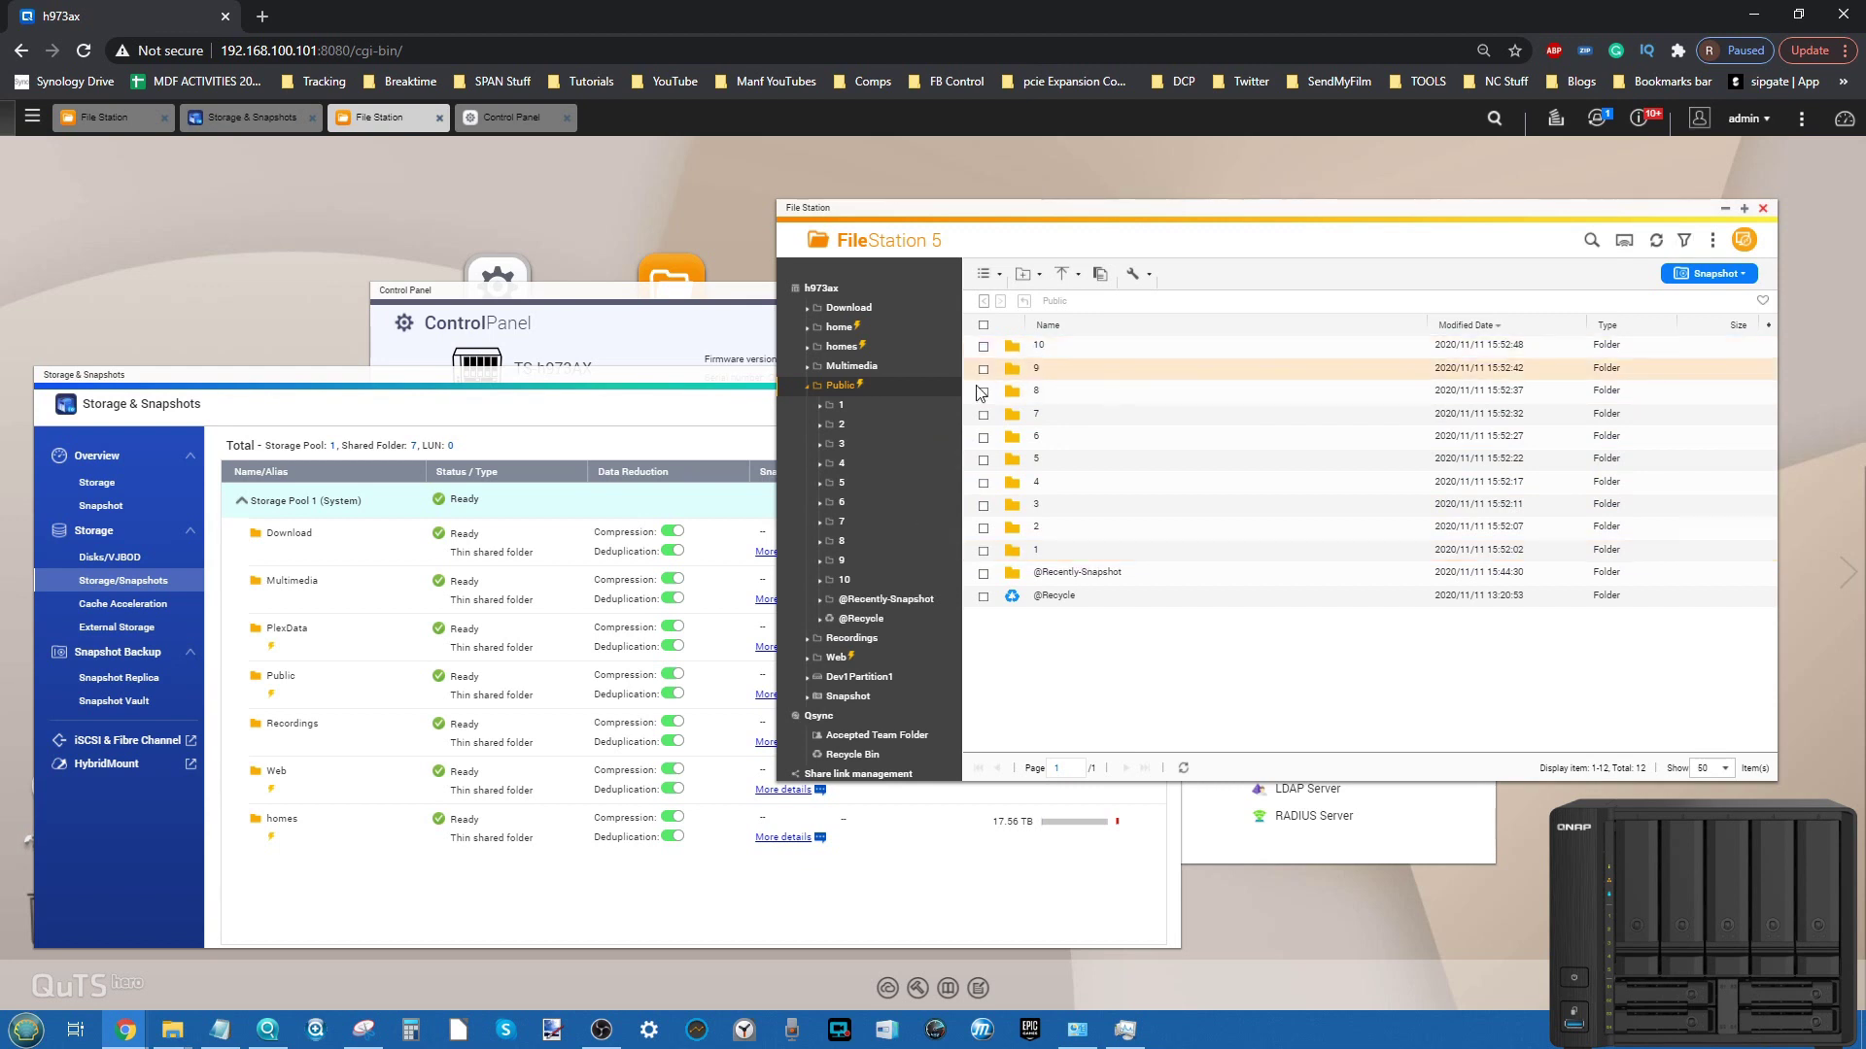
Paste the copied items into Public folders 1 and 2, renaming duplicates.
double_click(1081, 543)
right_click(1141, 530)
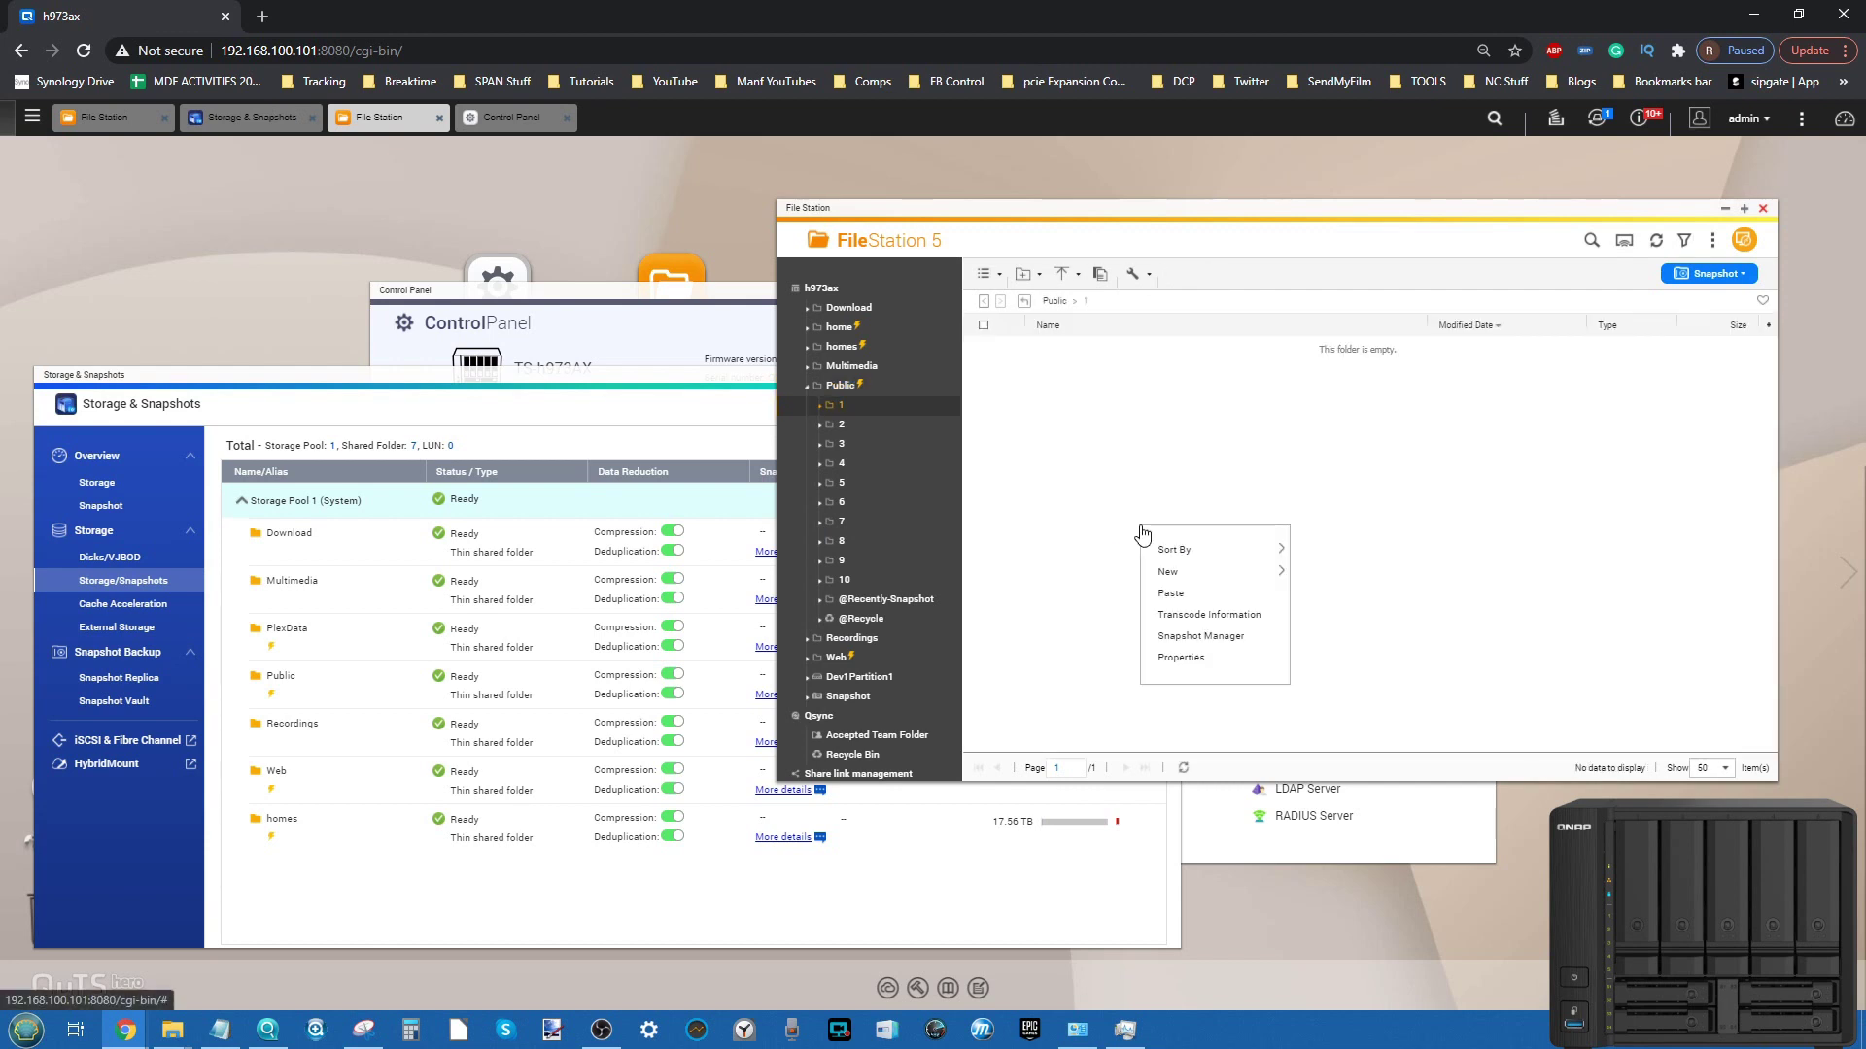
left_click(1191, 592)
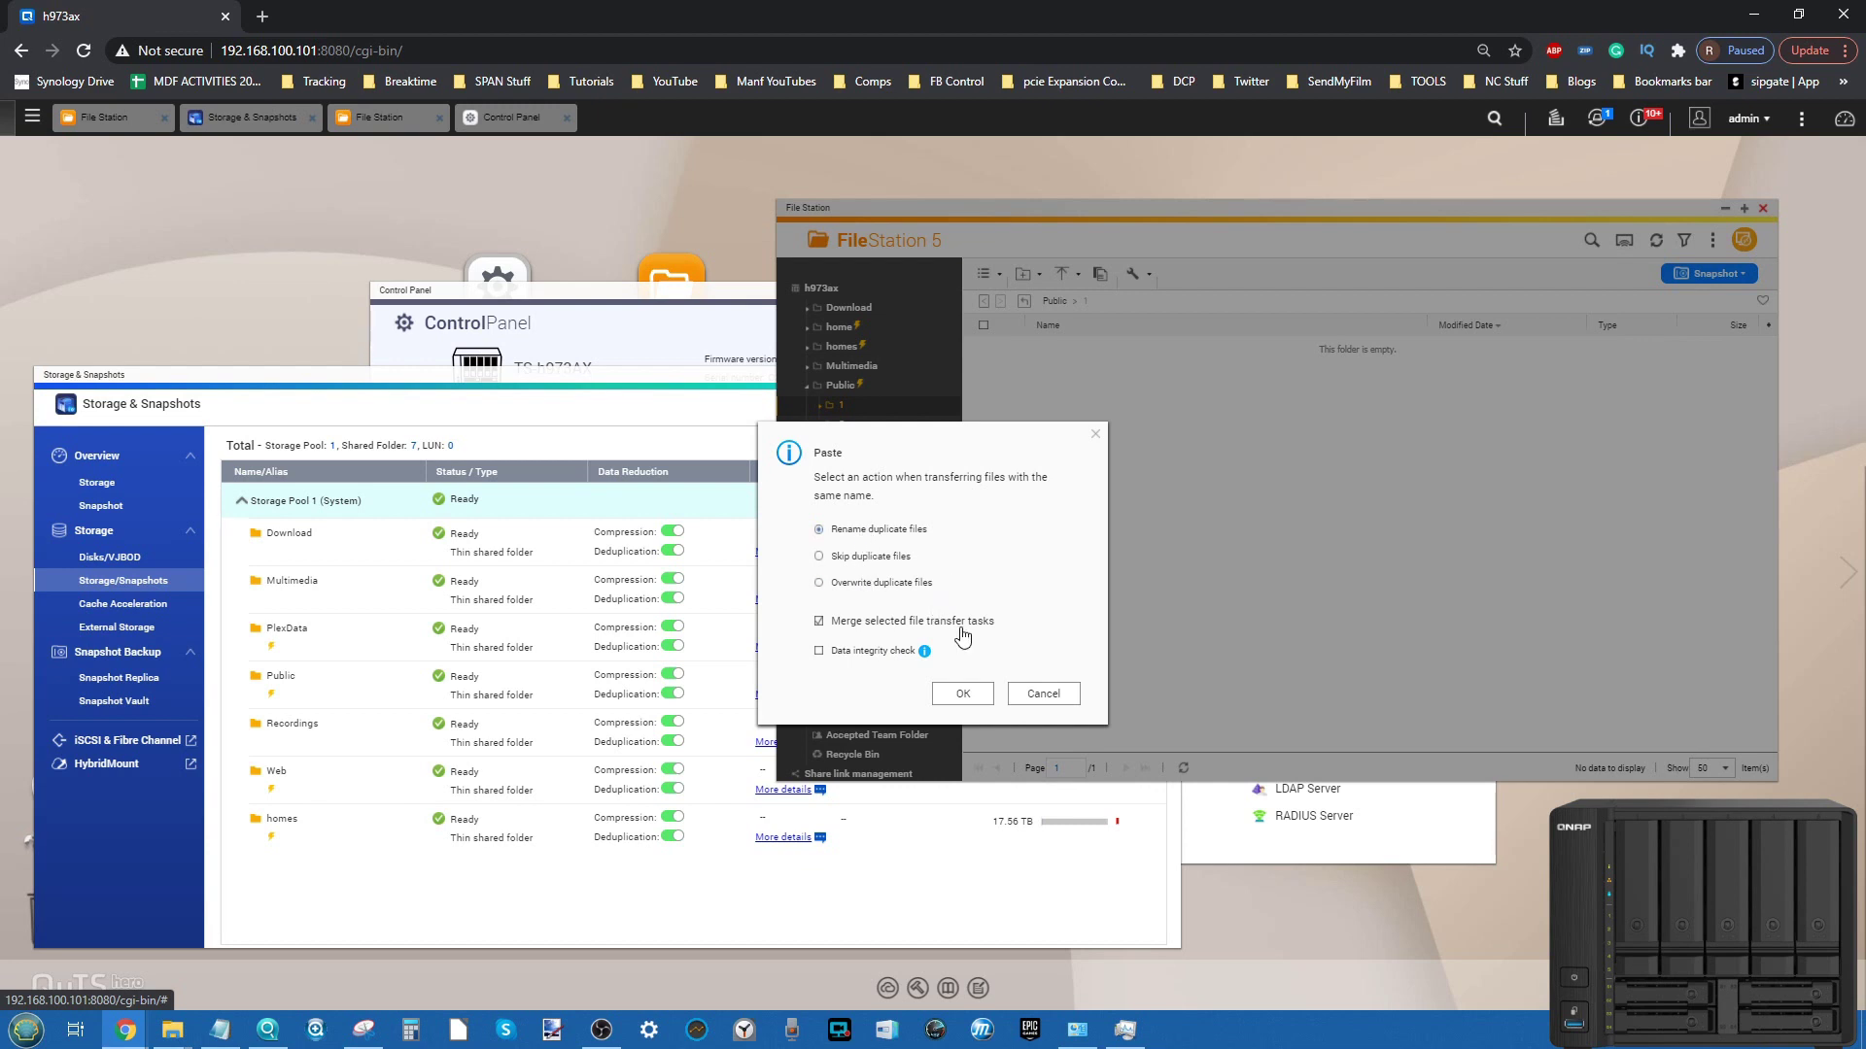
left_click(961, 693)
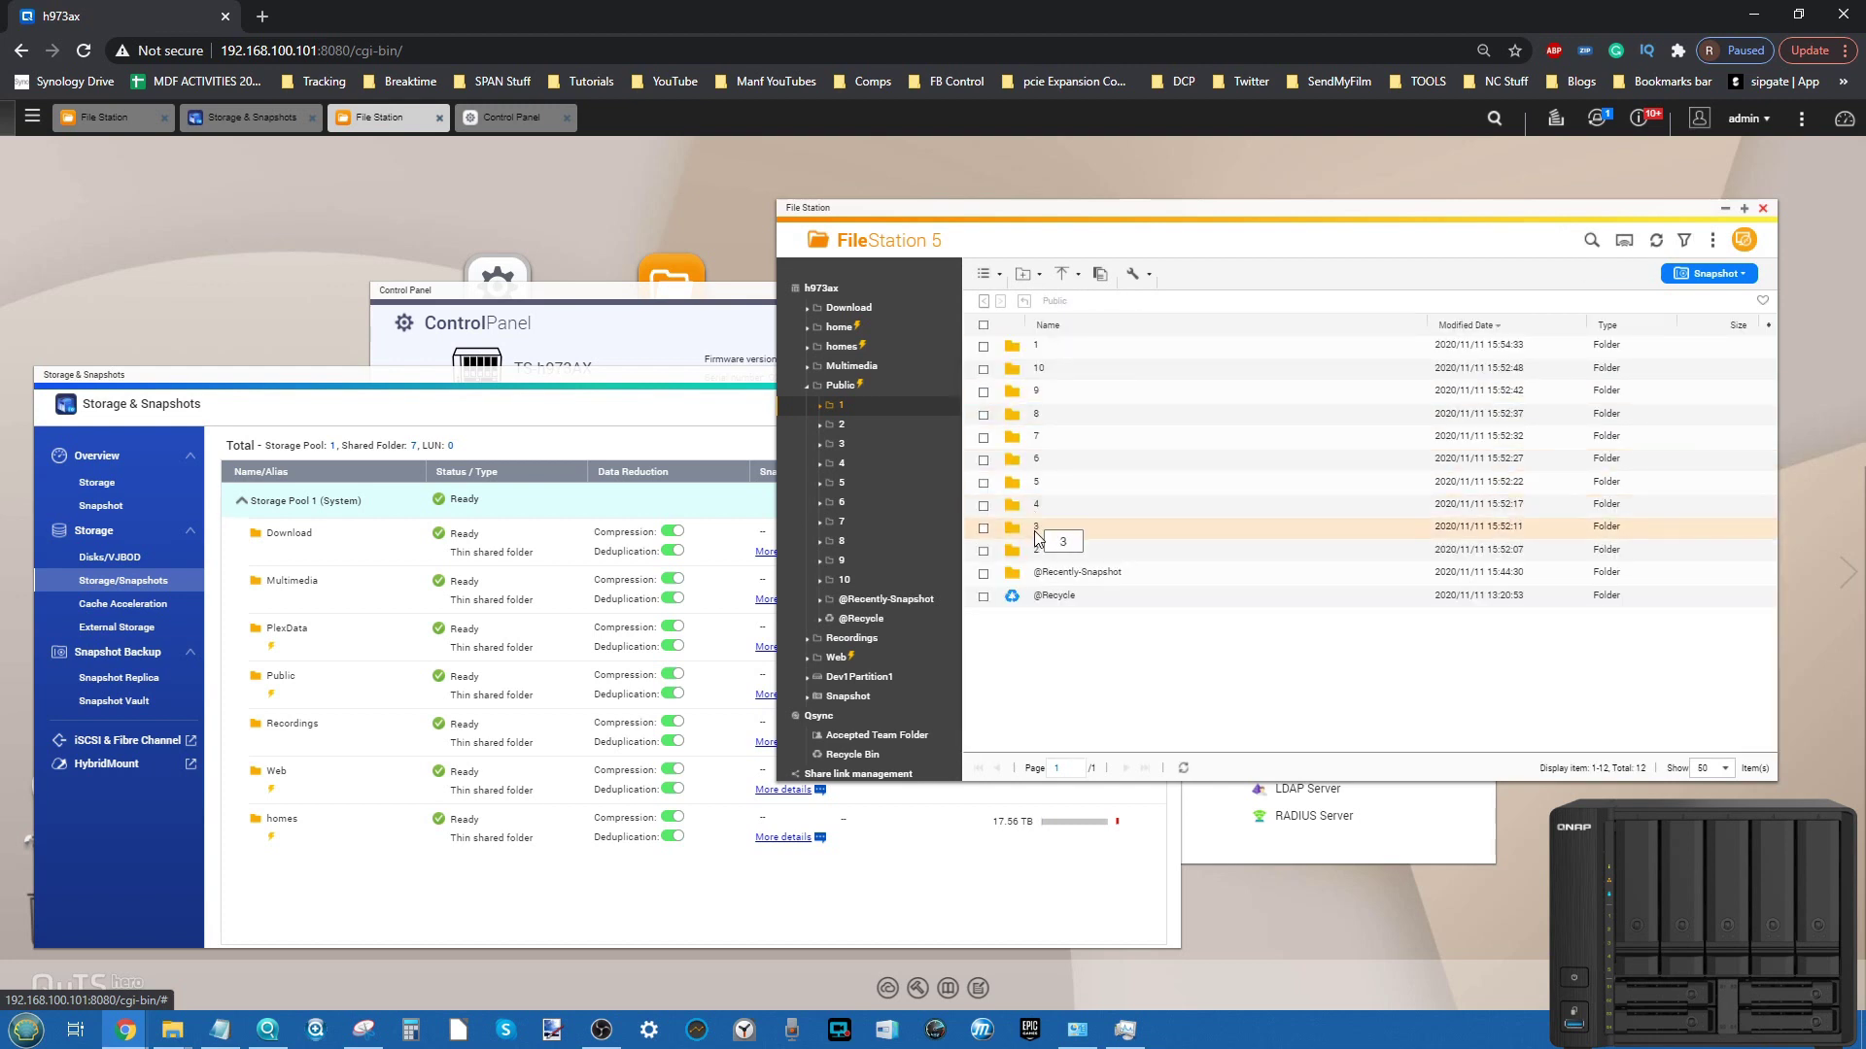
left_click(1049, 552)
double_click(1050, 552)
right_click(1171, 485)
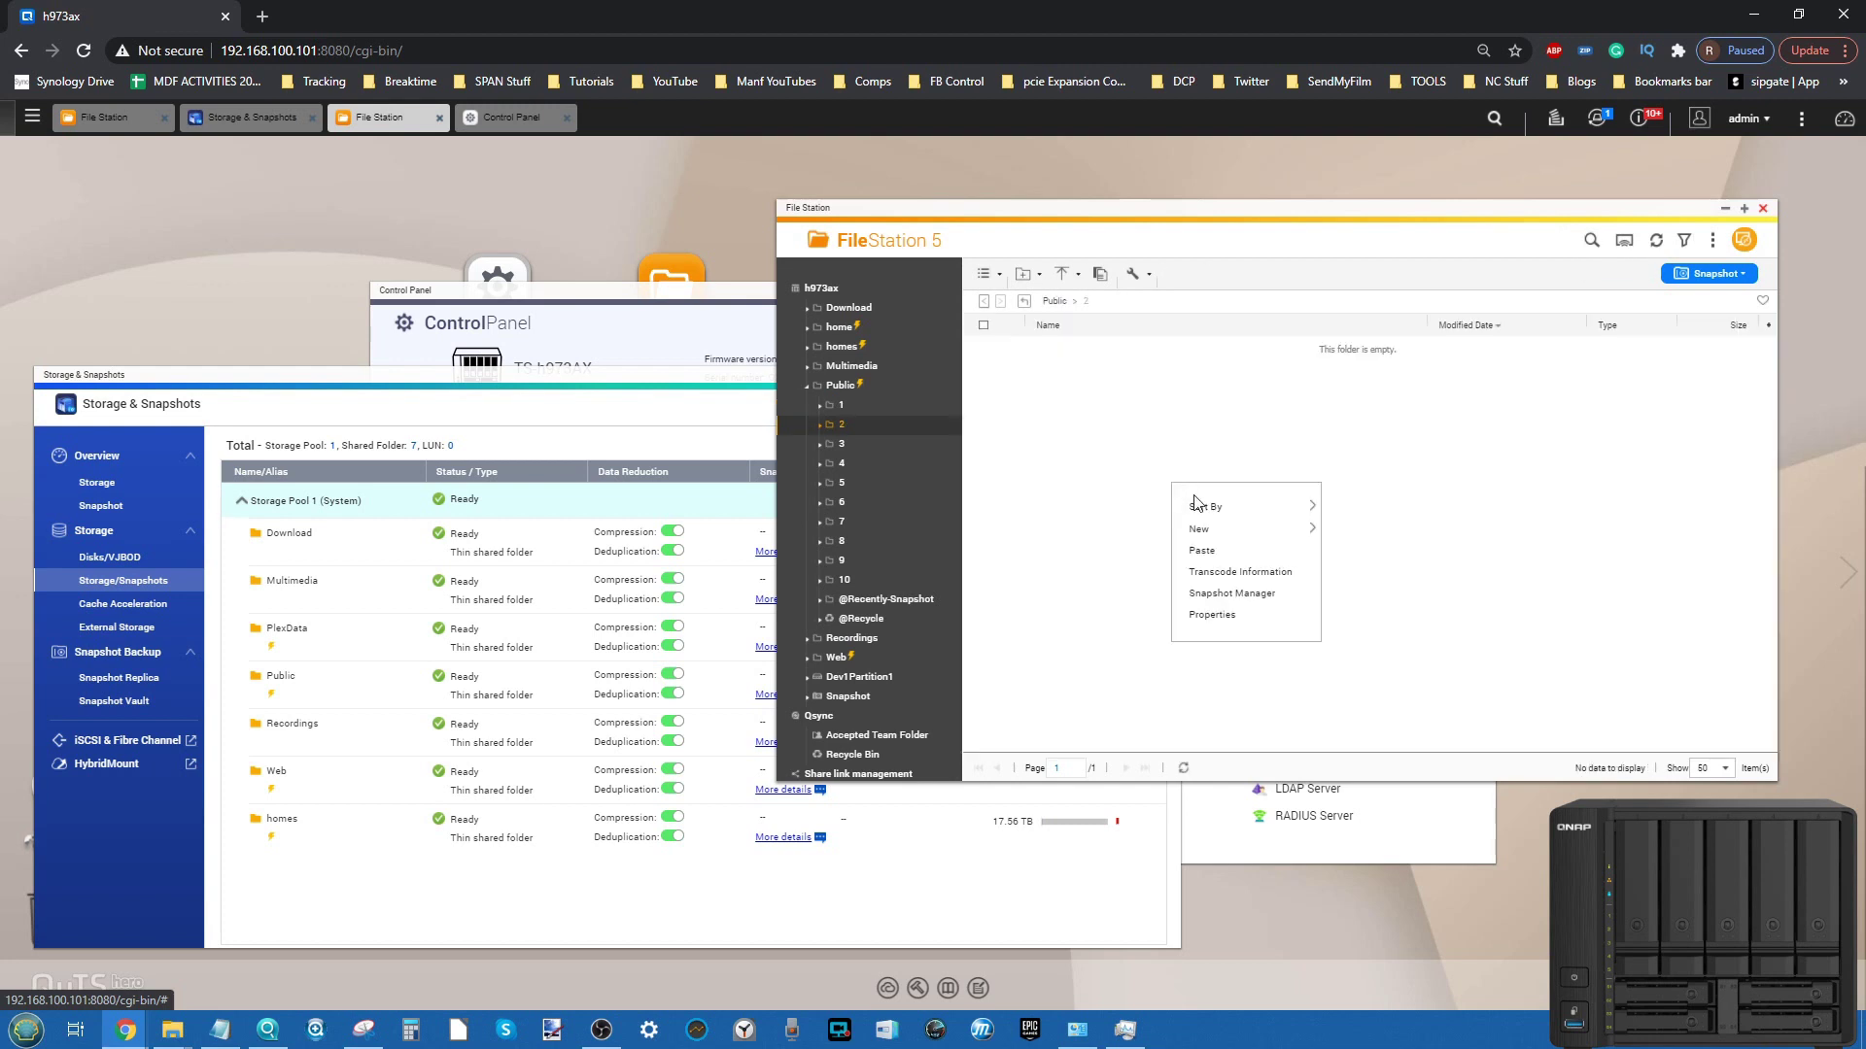
left_click(1202, 550)
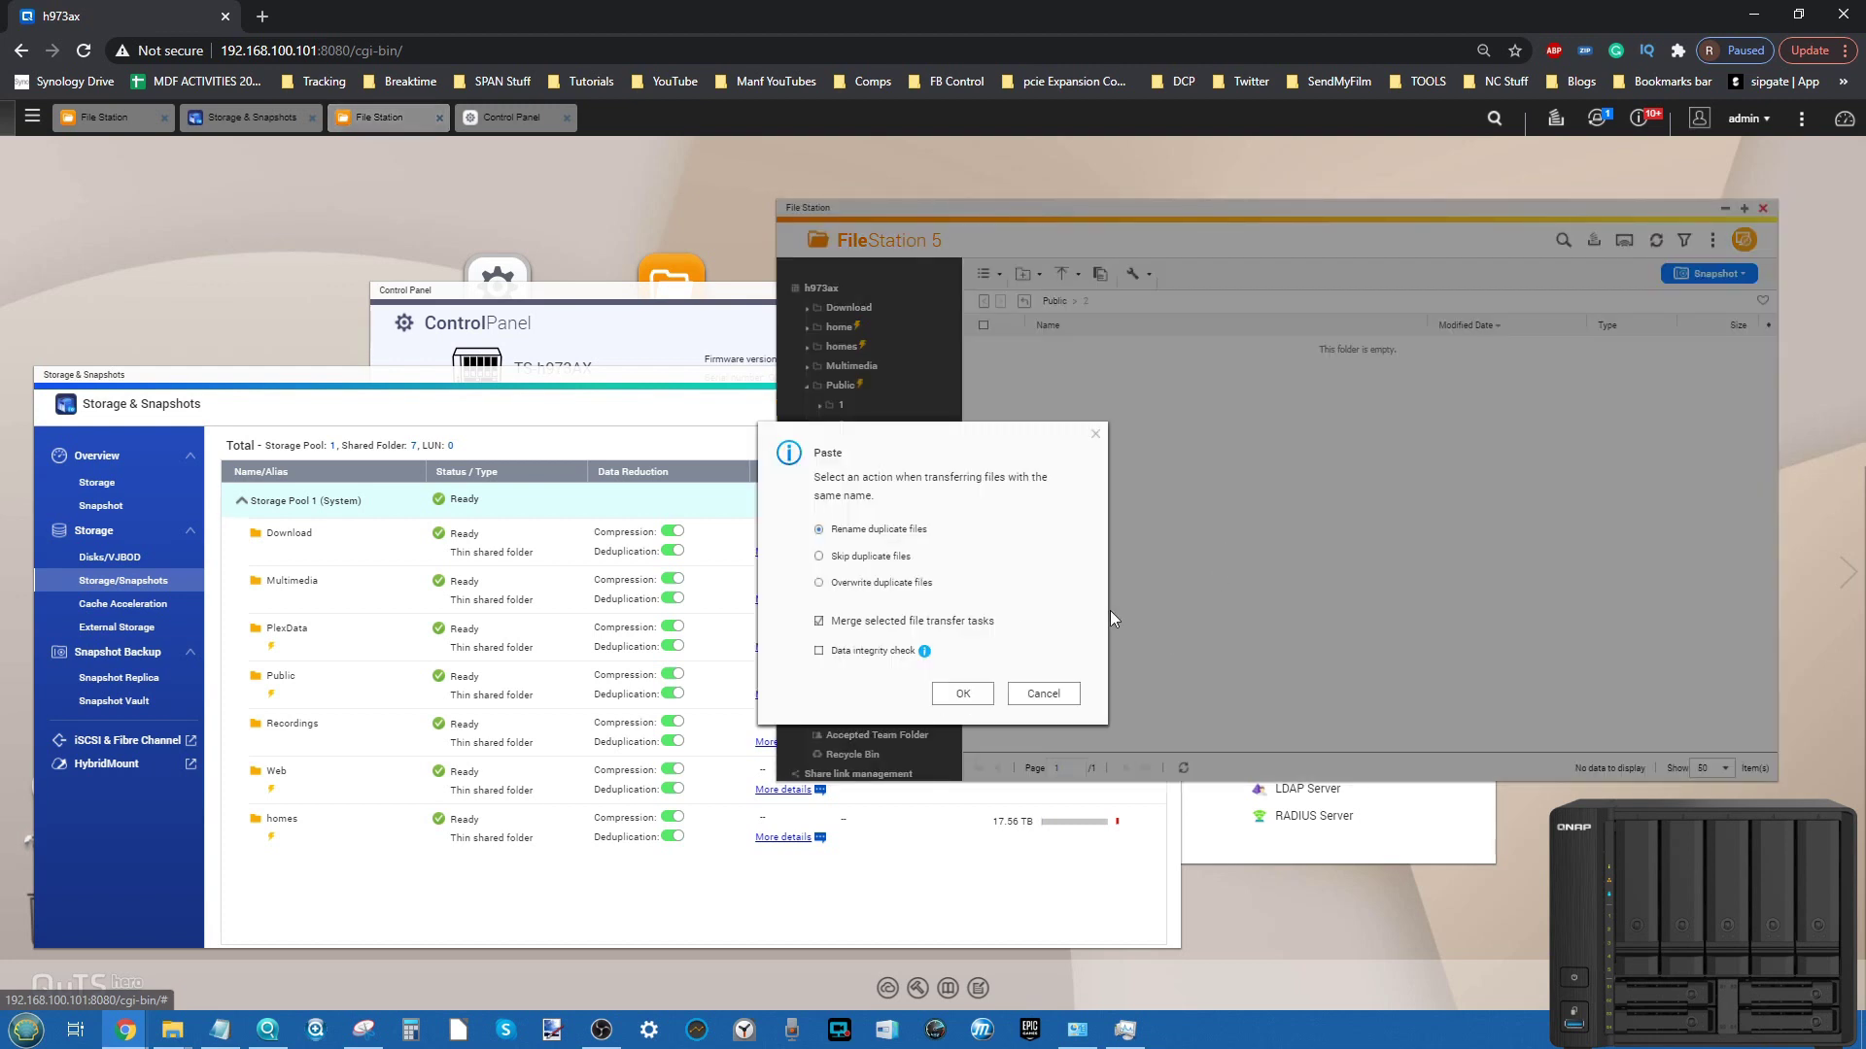
left_click(964, 692)
left_click(1054, 301)
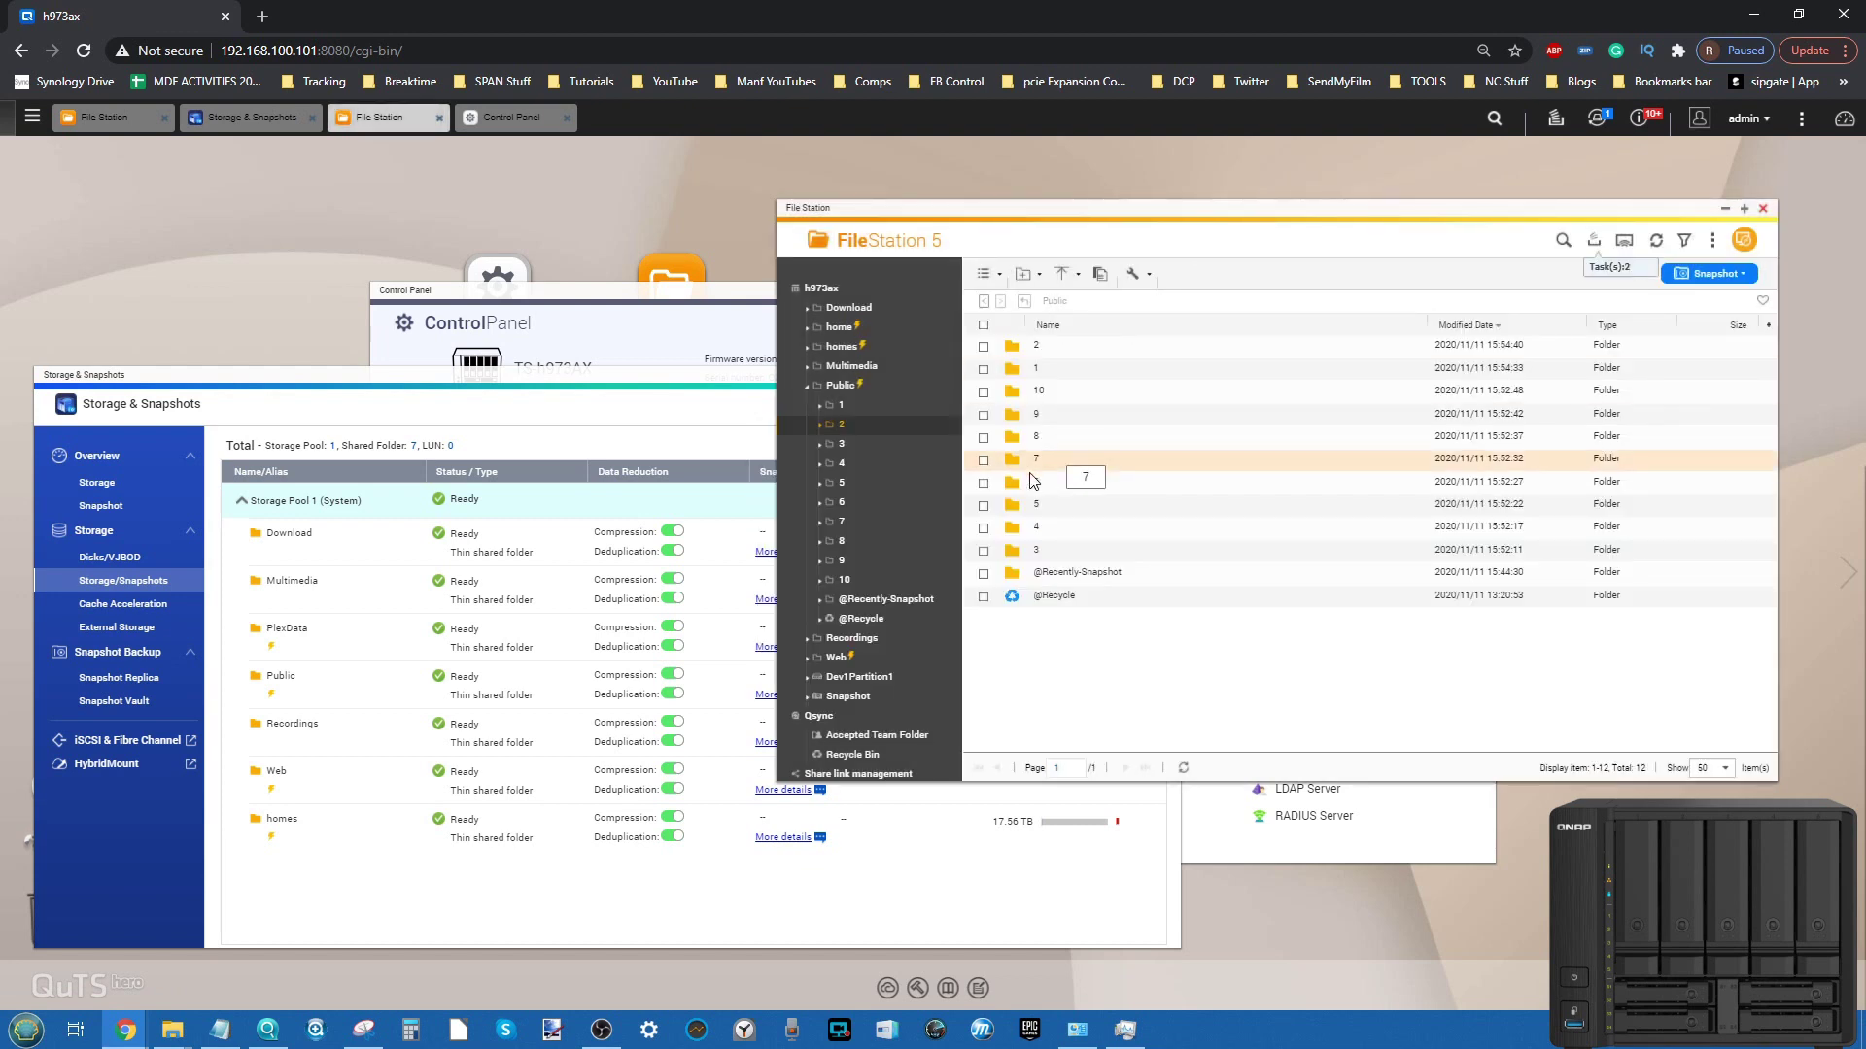
Paste the copied items into folders 3 and 4, then move into folder 5.
left_click(1028, 551)
double_click(1028, 550)
right_click(1149, 500)
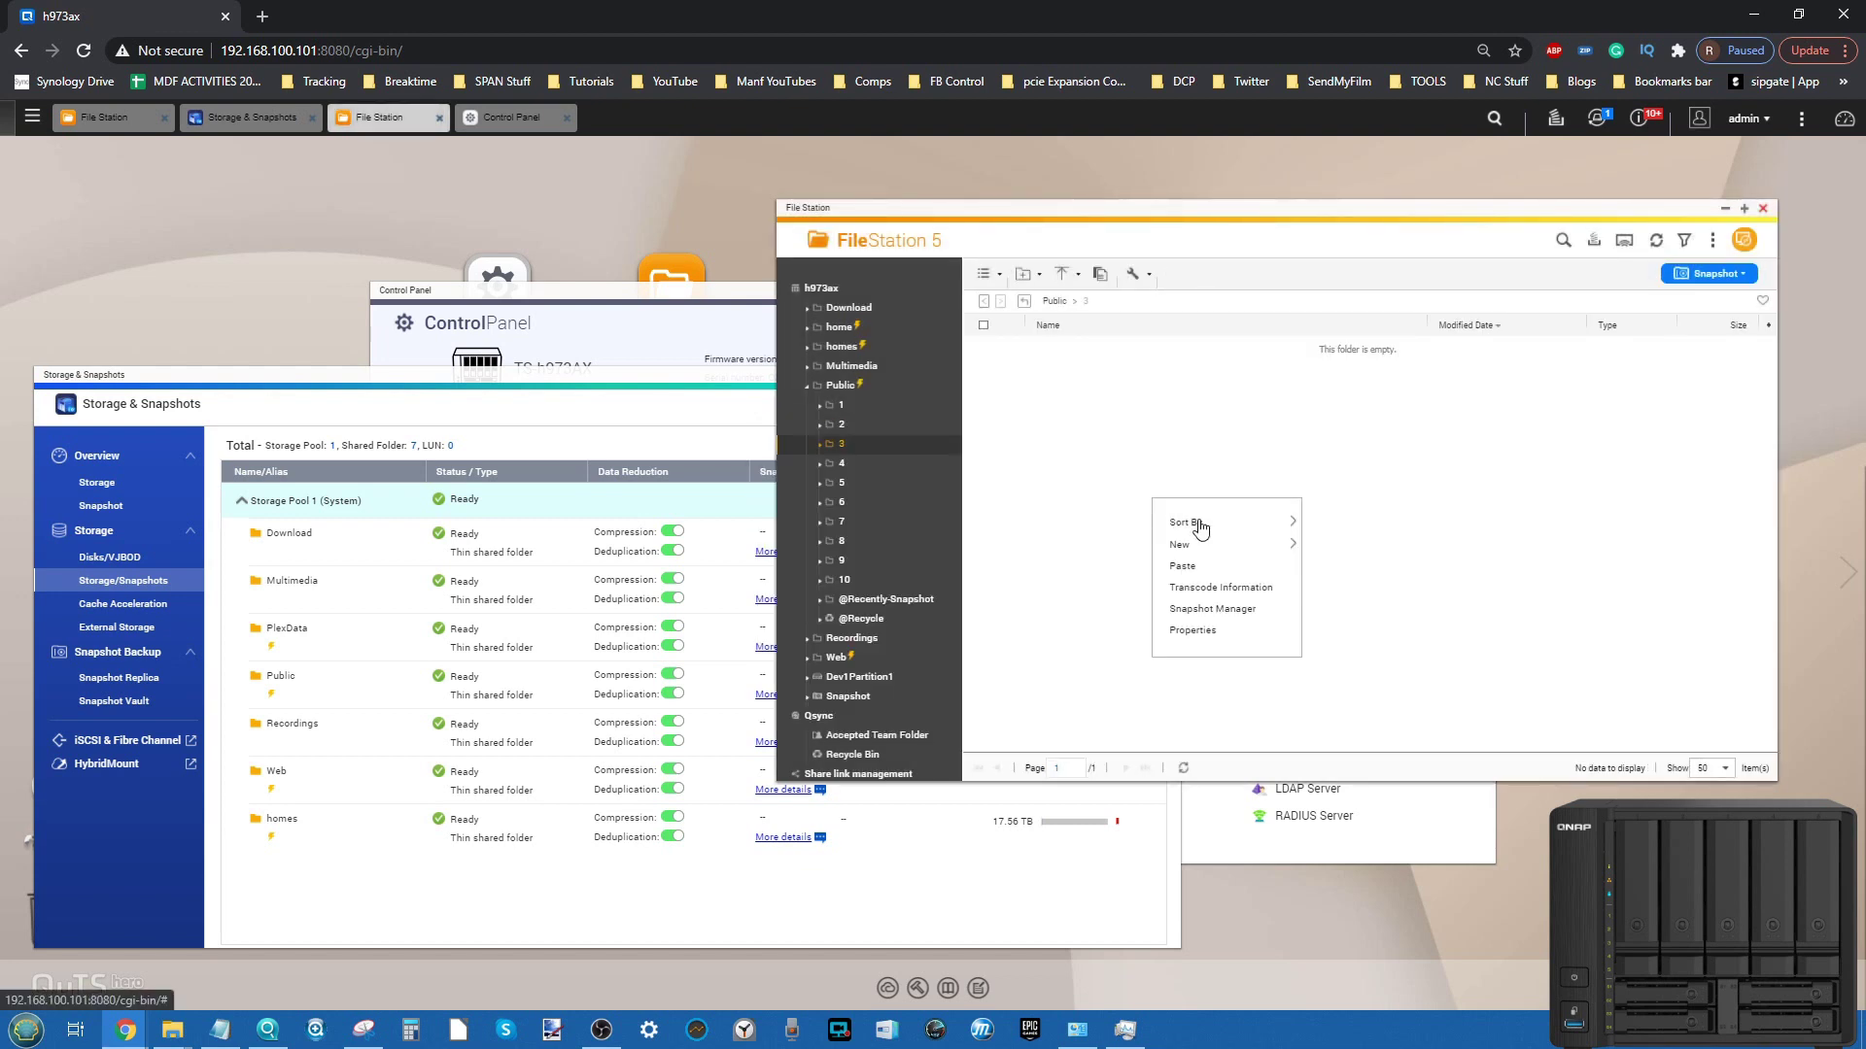
left_click(1226, 571)
left_click(962, 693)
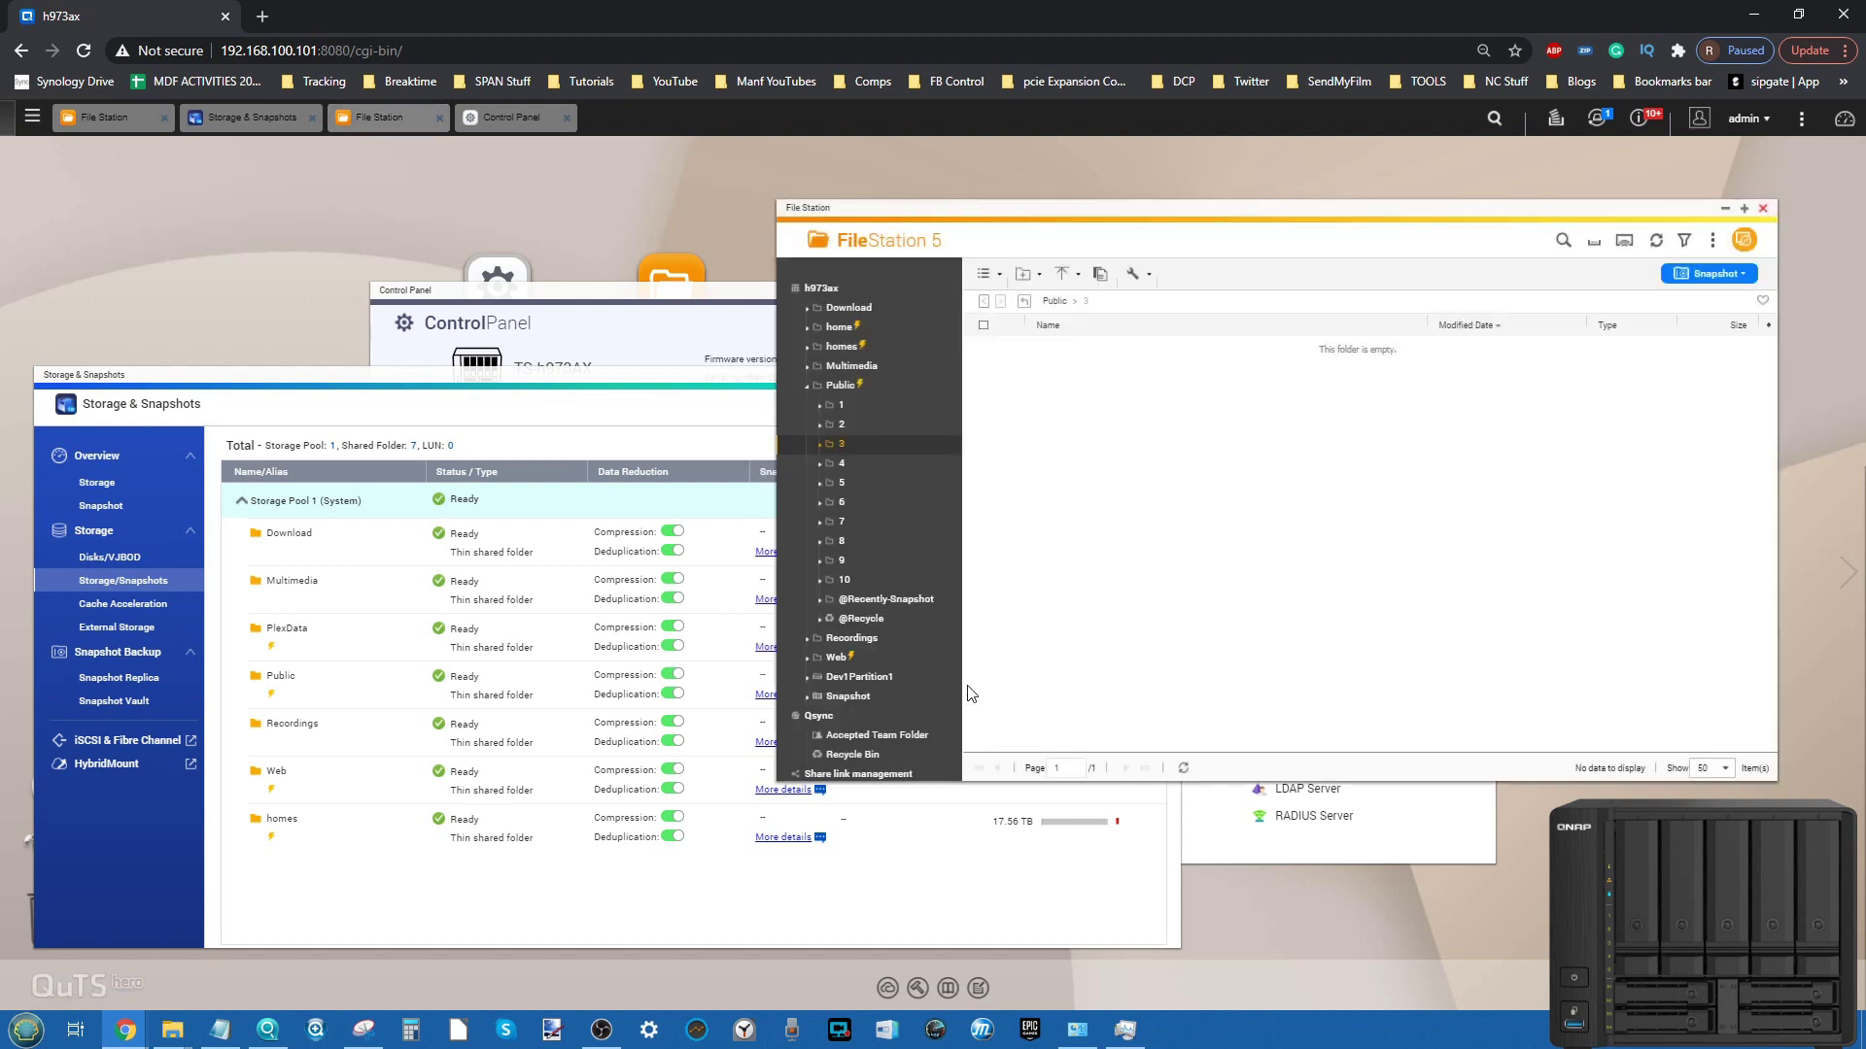
left_click(1054, 303)
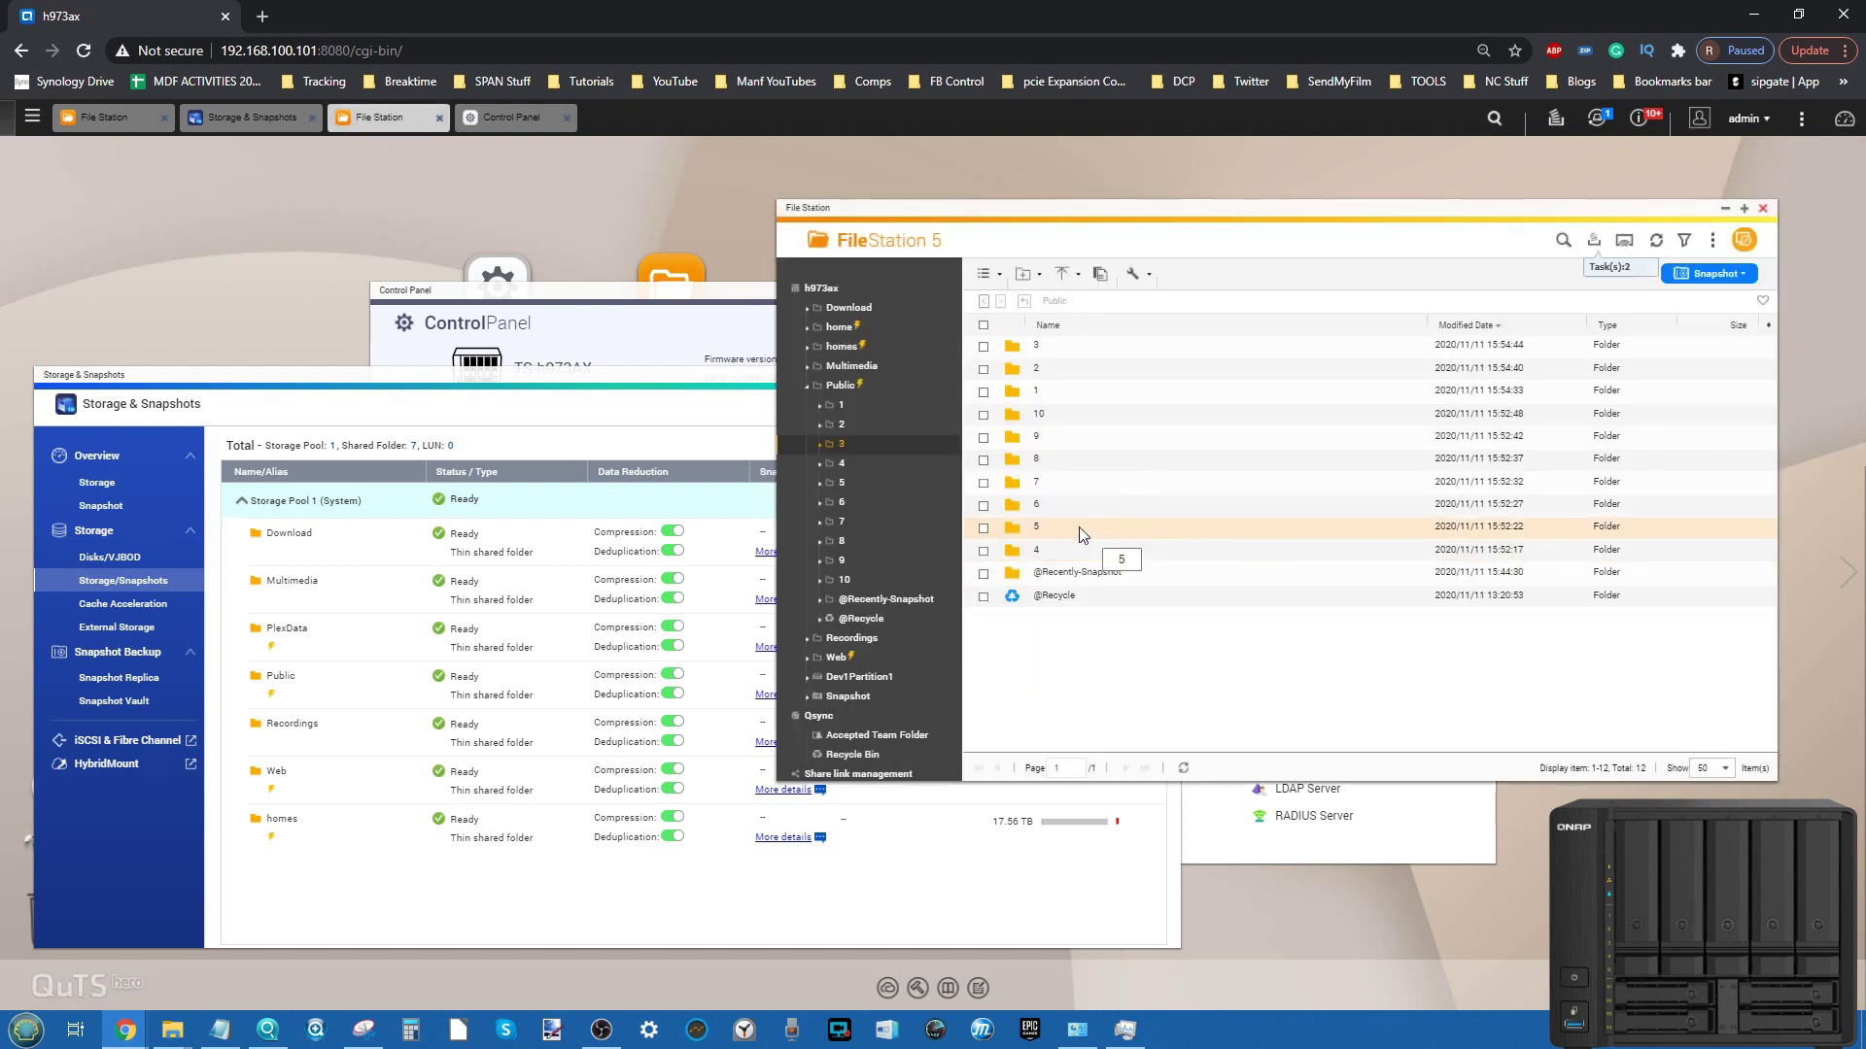
left_click(1080, 552)
double_click(1081, 552)
right_click(1151, 494)
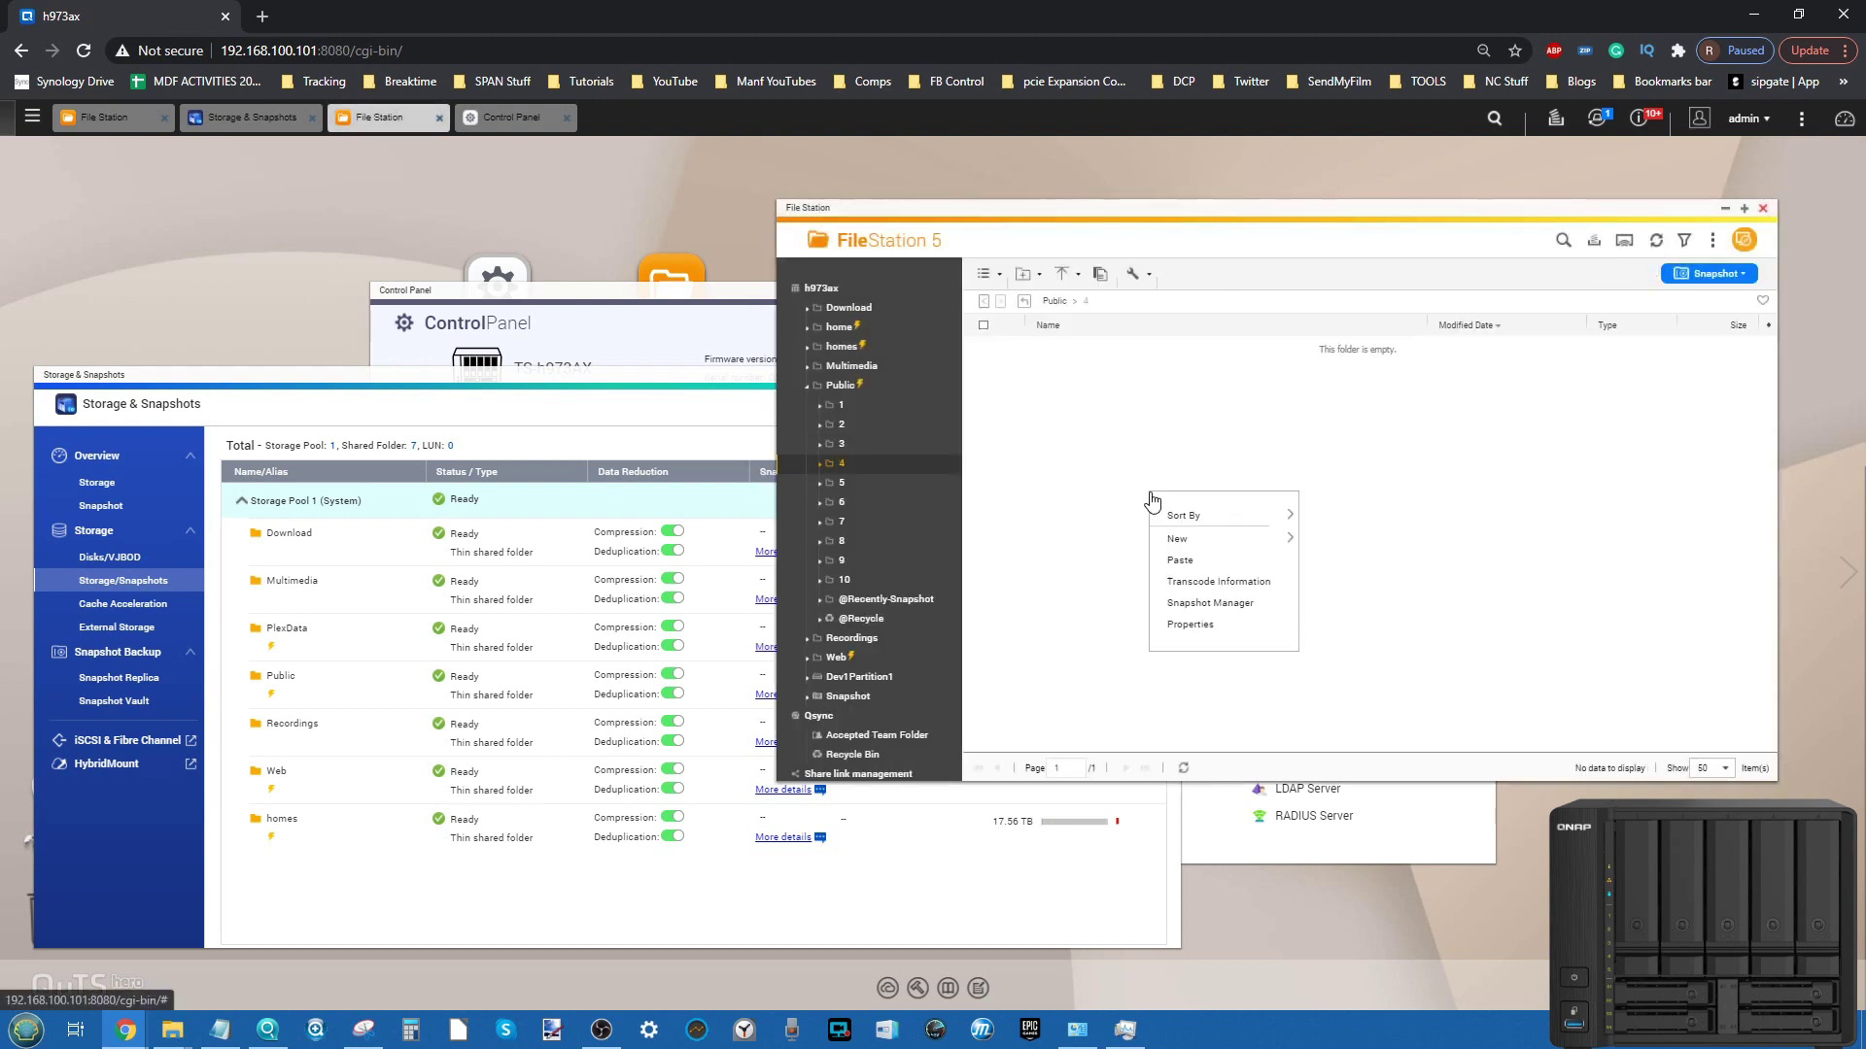
left_click(1207, 561)
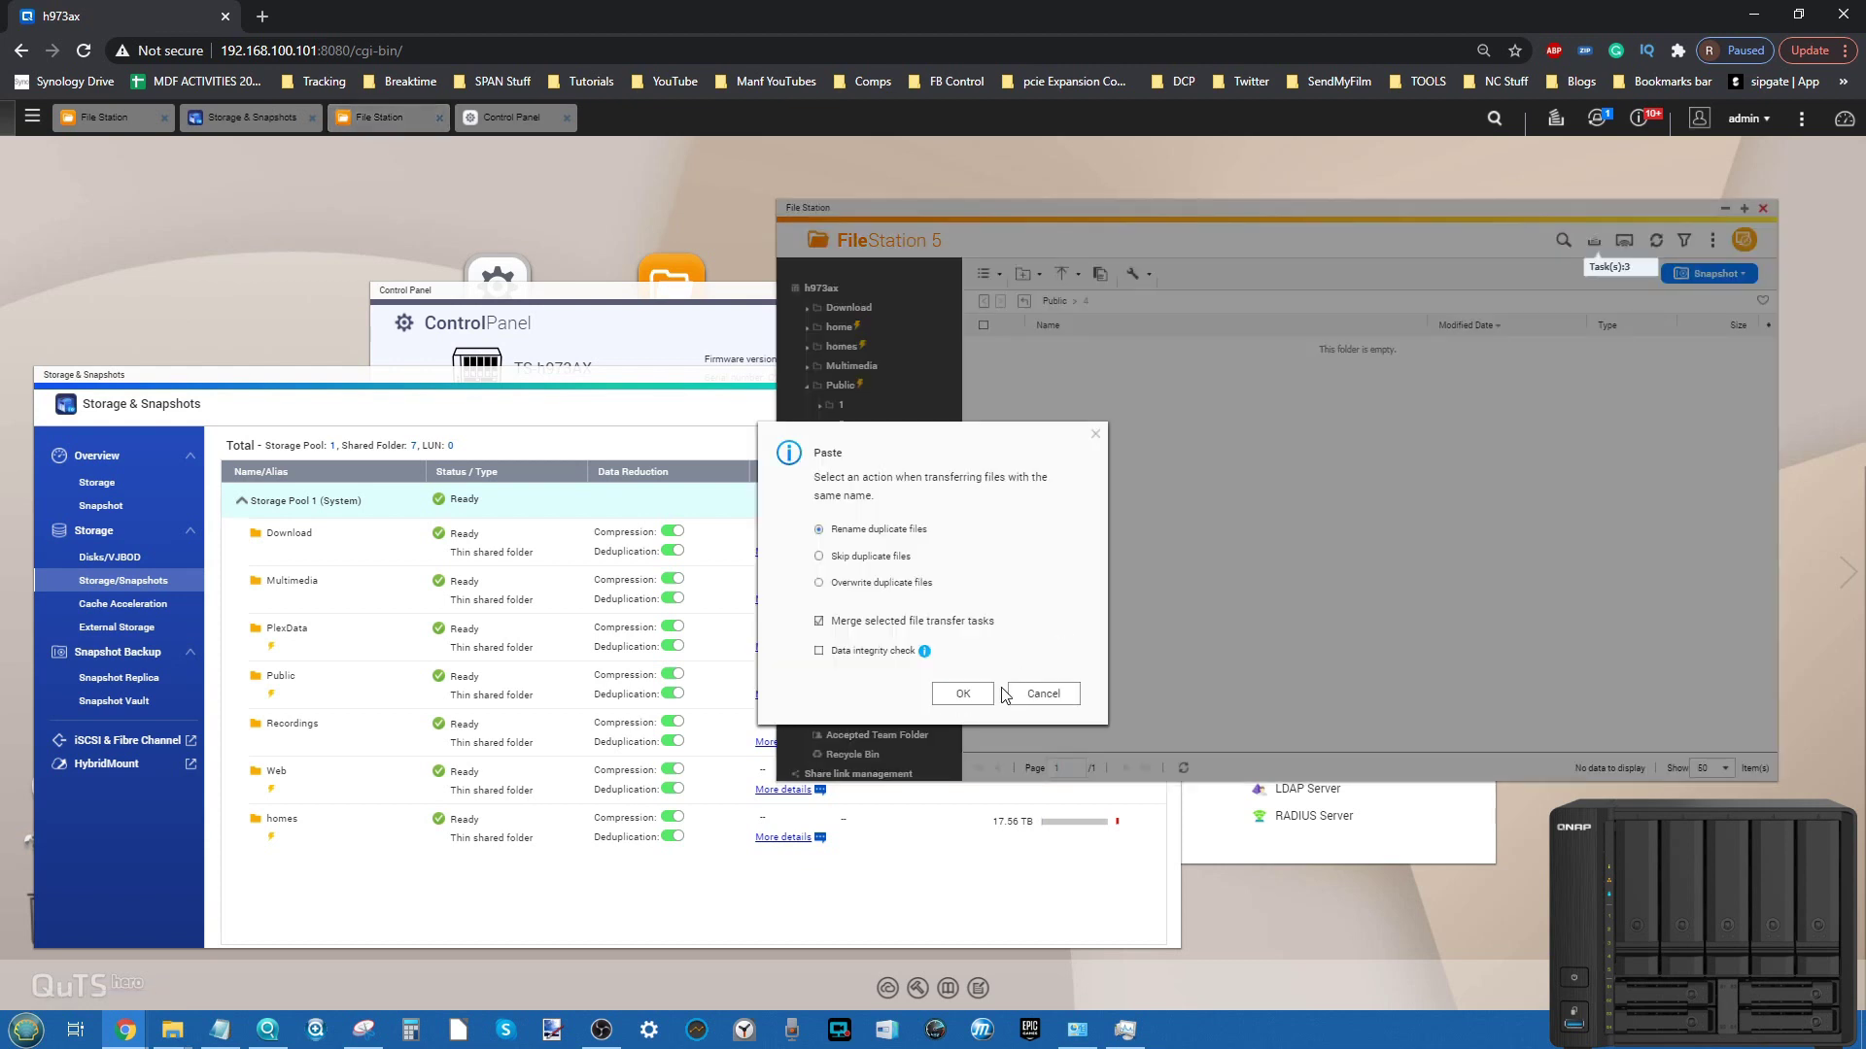
left_click(962, 693)
left_click(1051, 301)
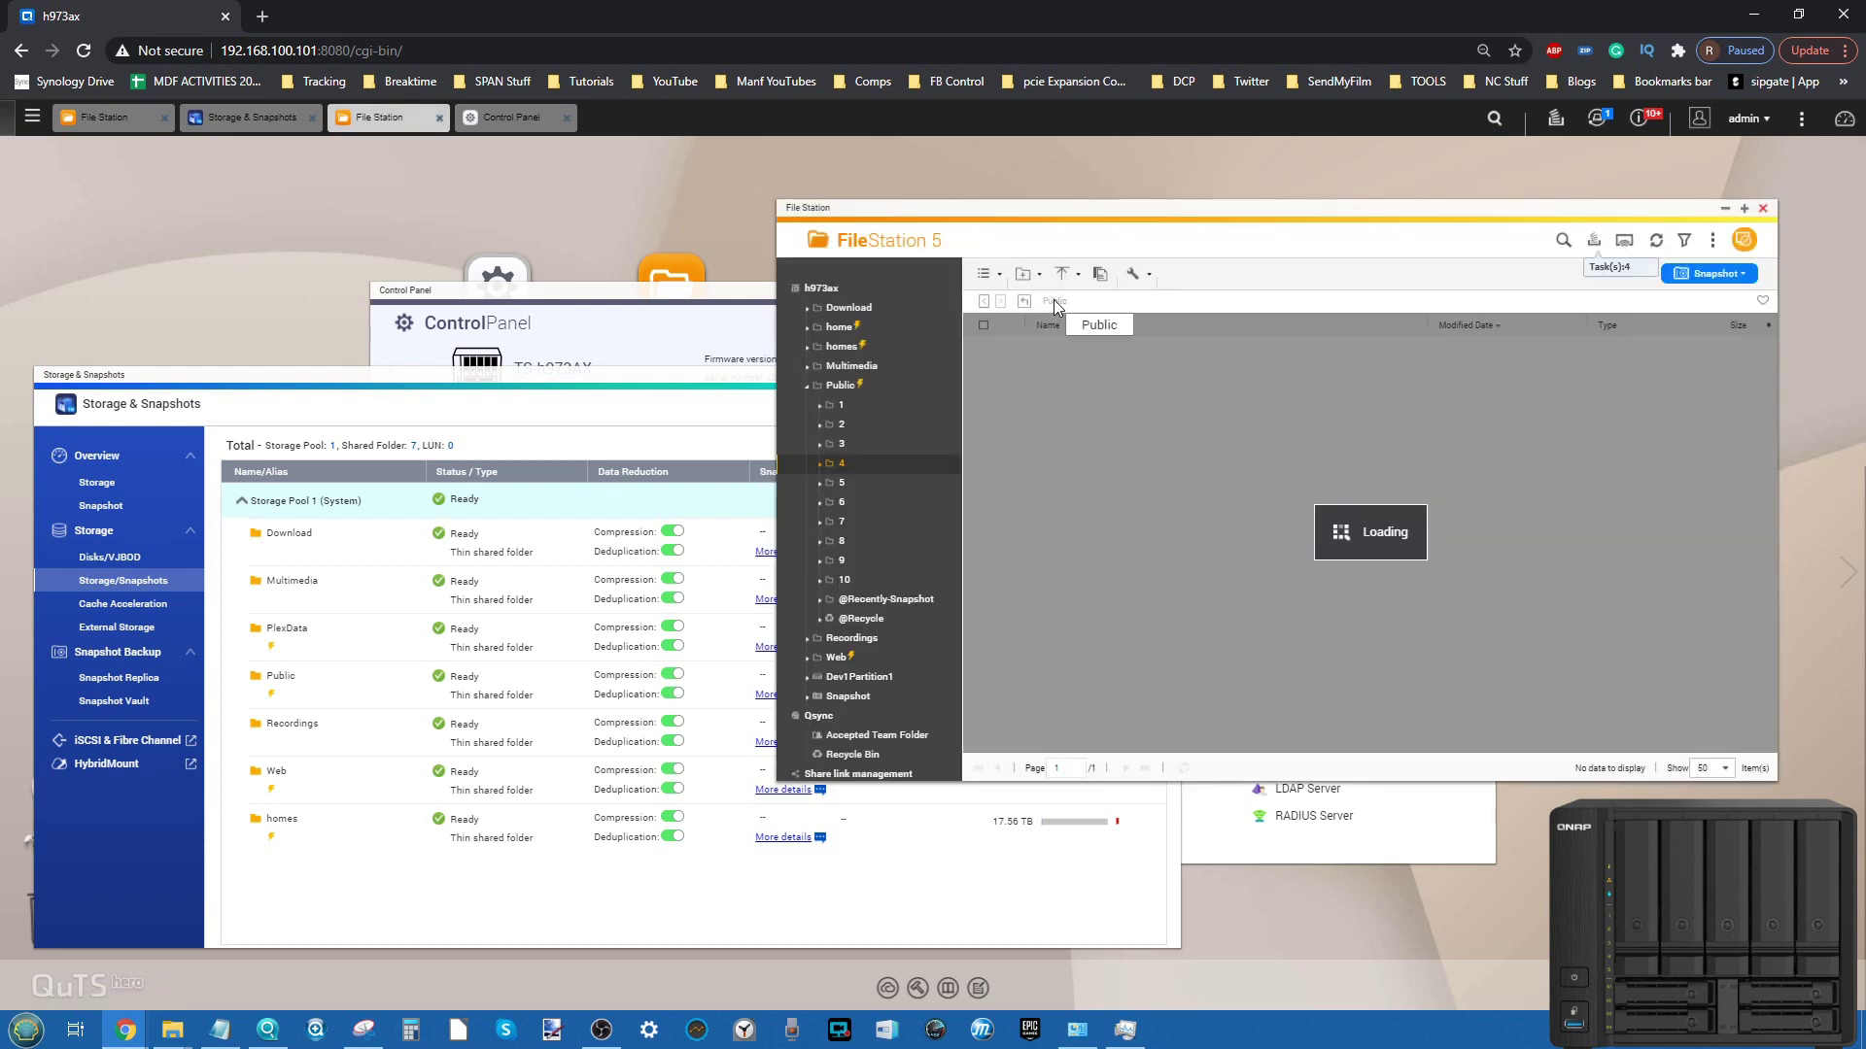
left_click(1036, 557)
double_click(1036, 554)
Paste the copied items into Public folders 5 and 6.
right_click(1164, 507)
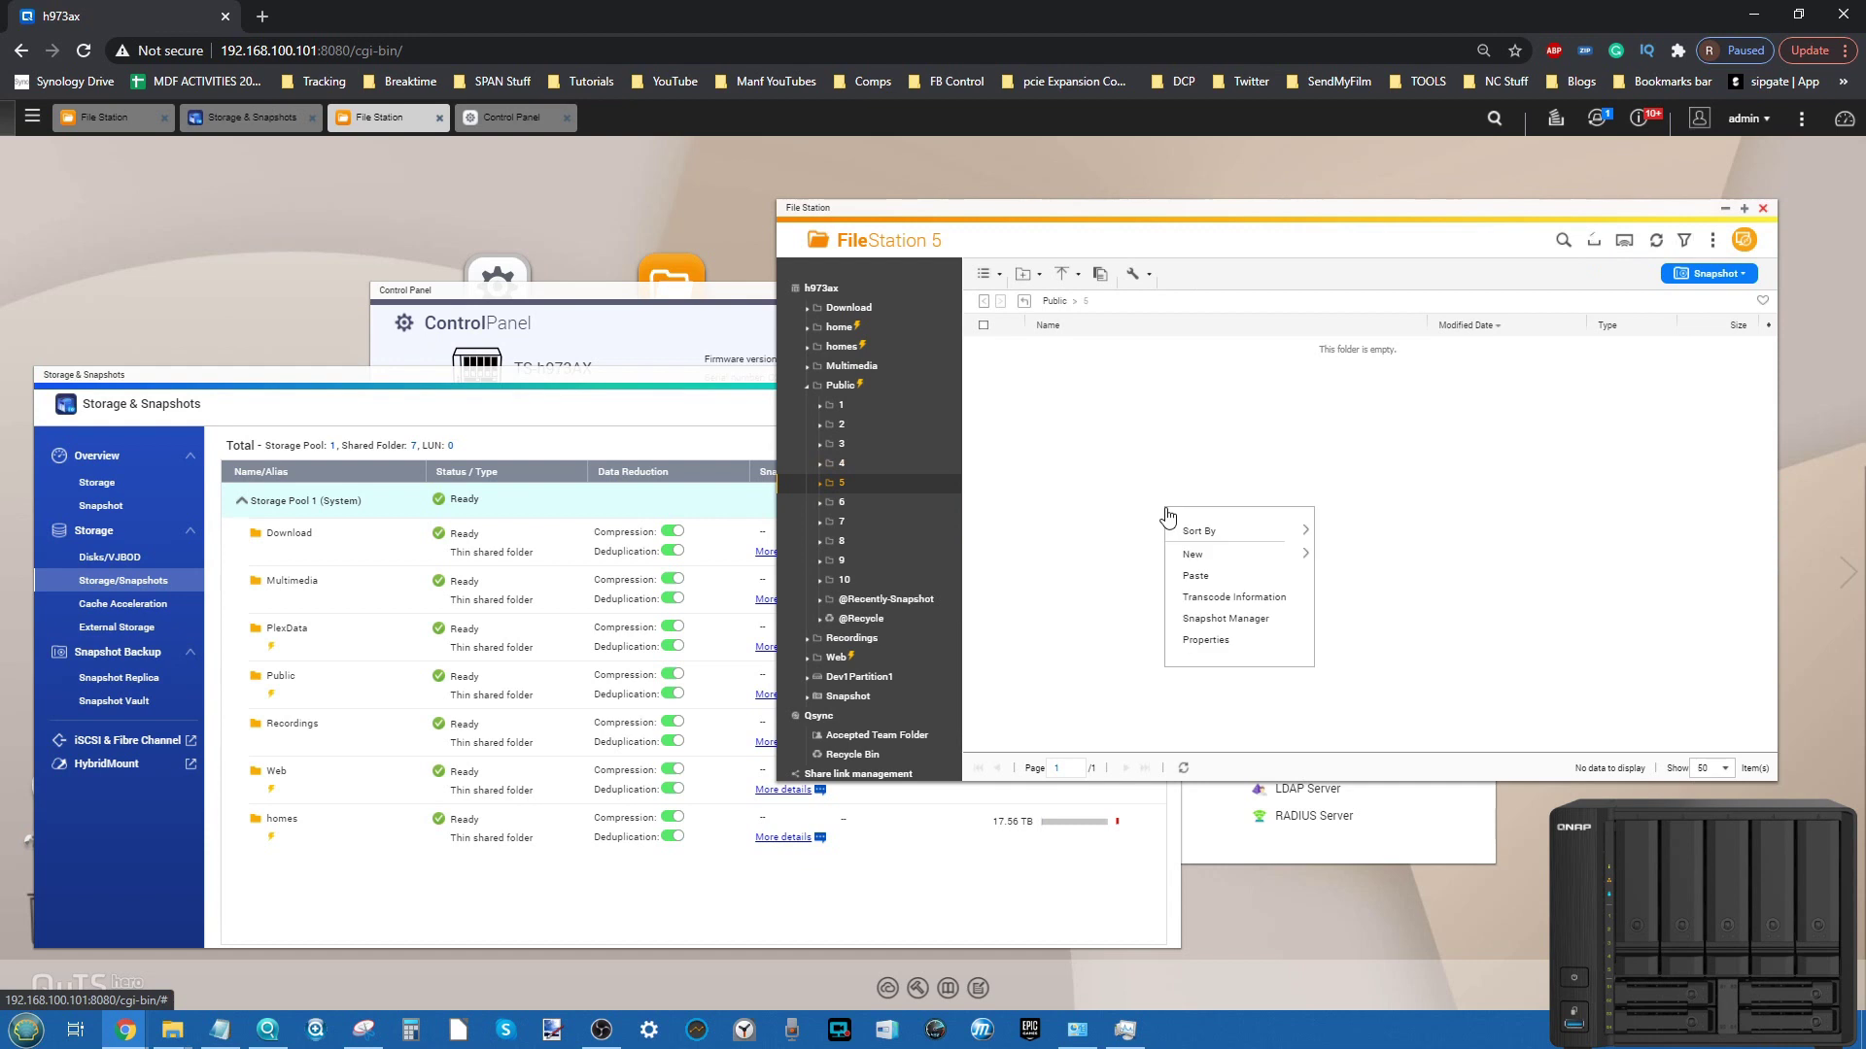
left_click(1225, 580)
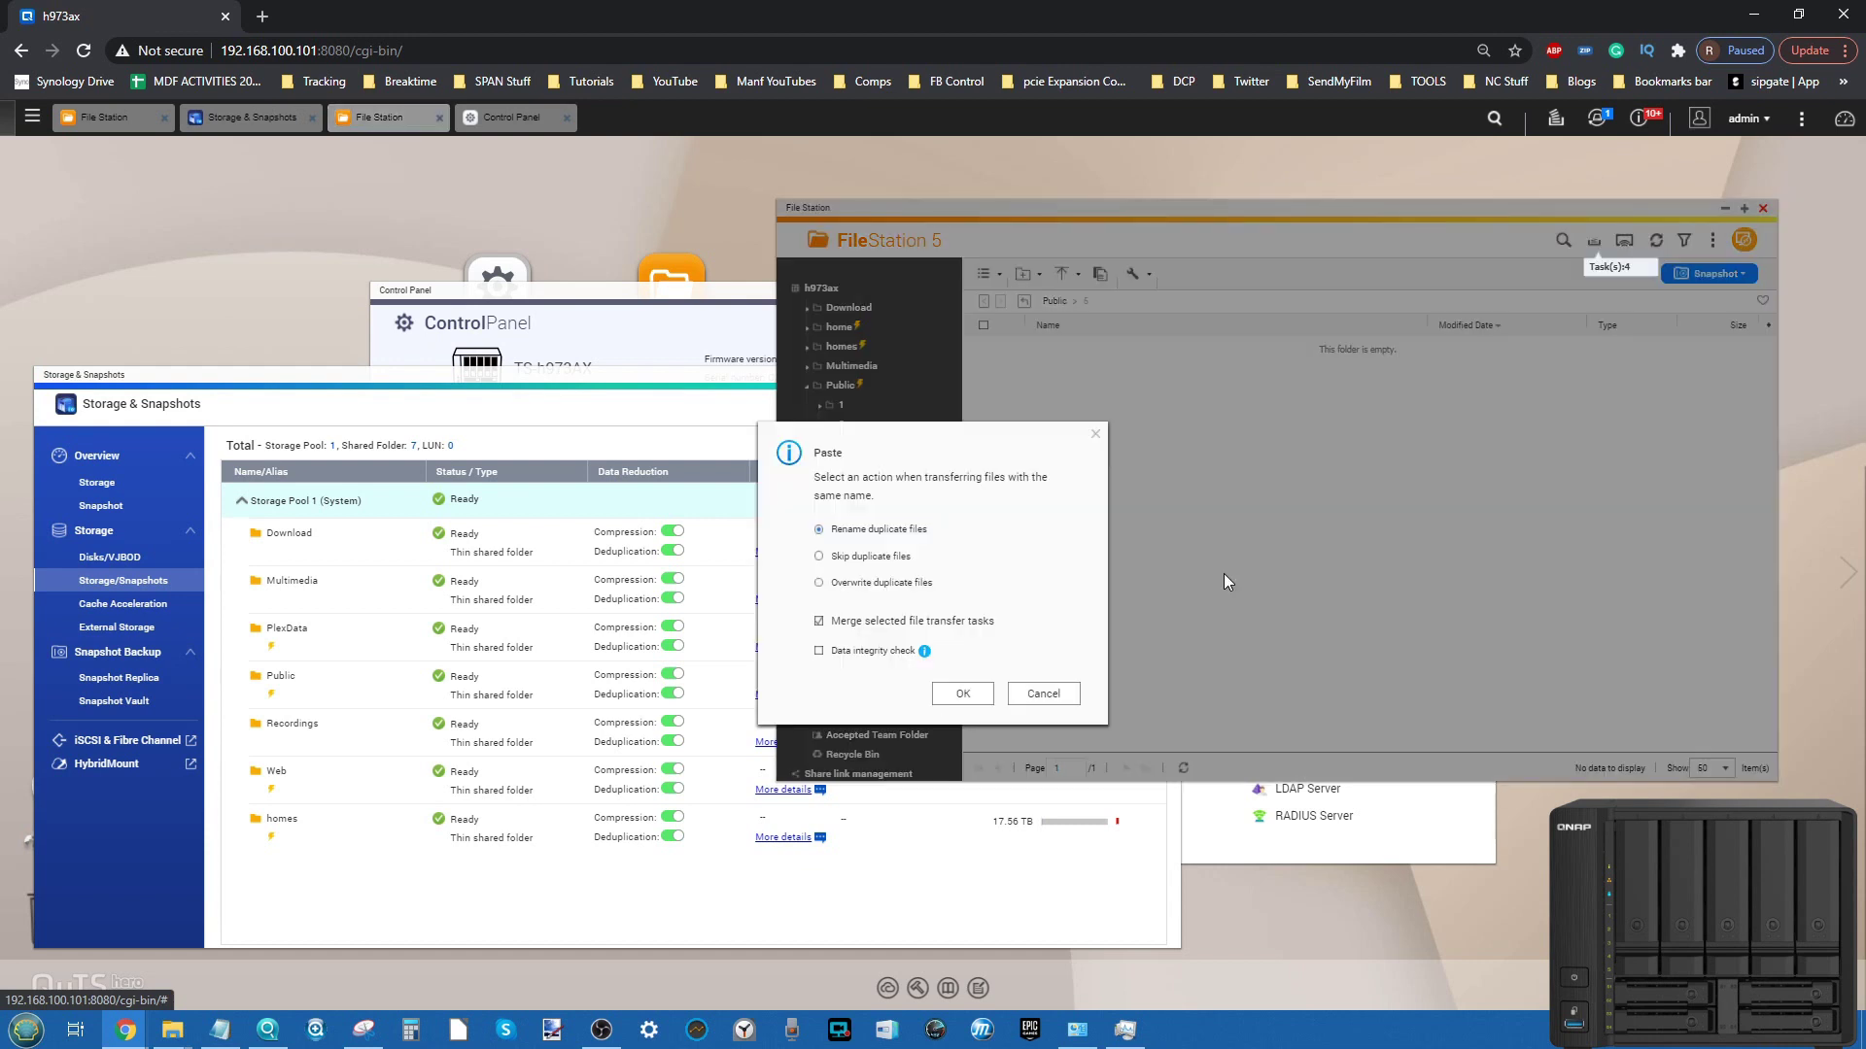
left_click(956, 689)
left_click(1054, 301)
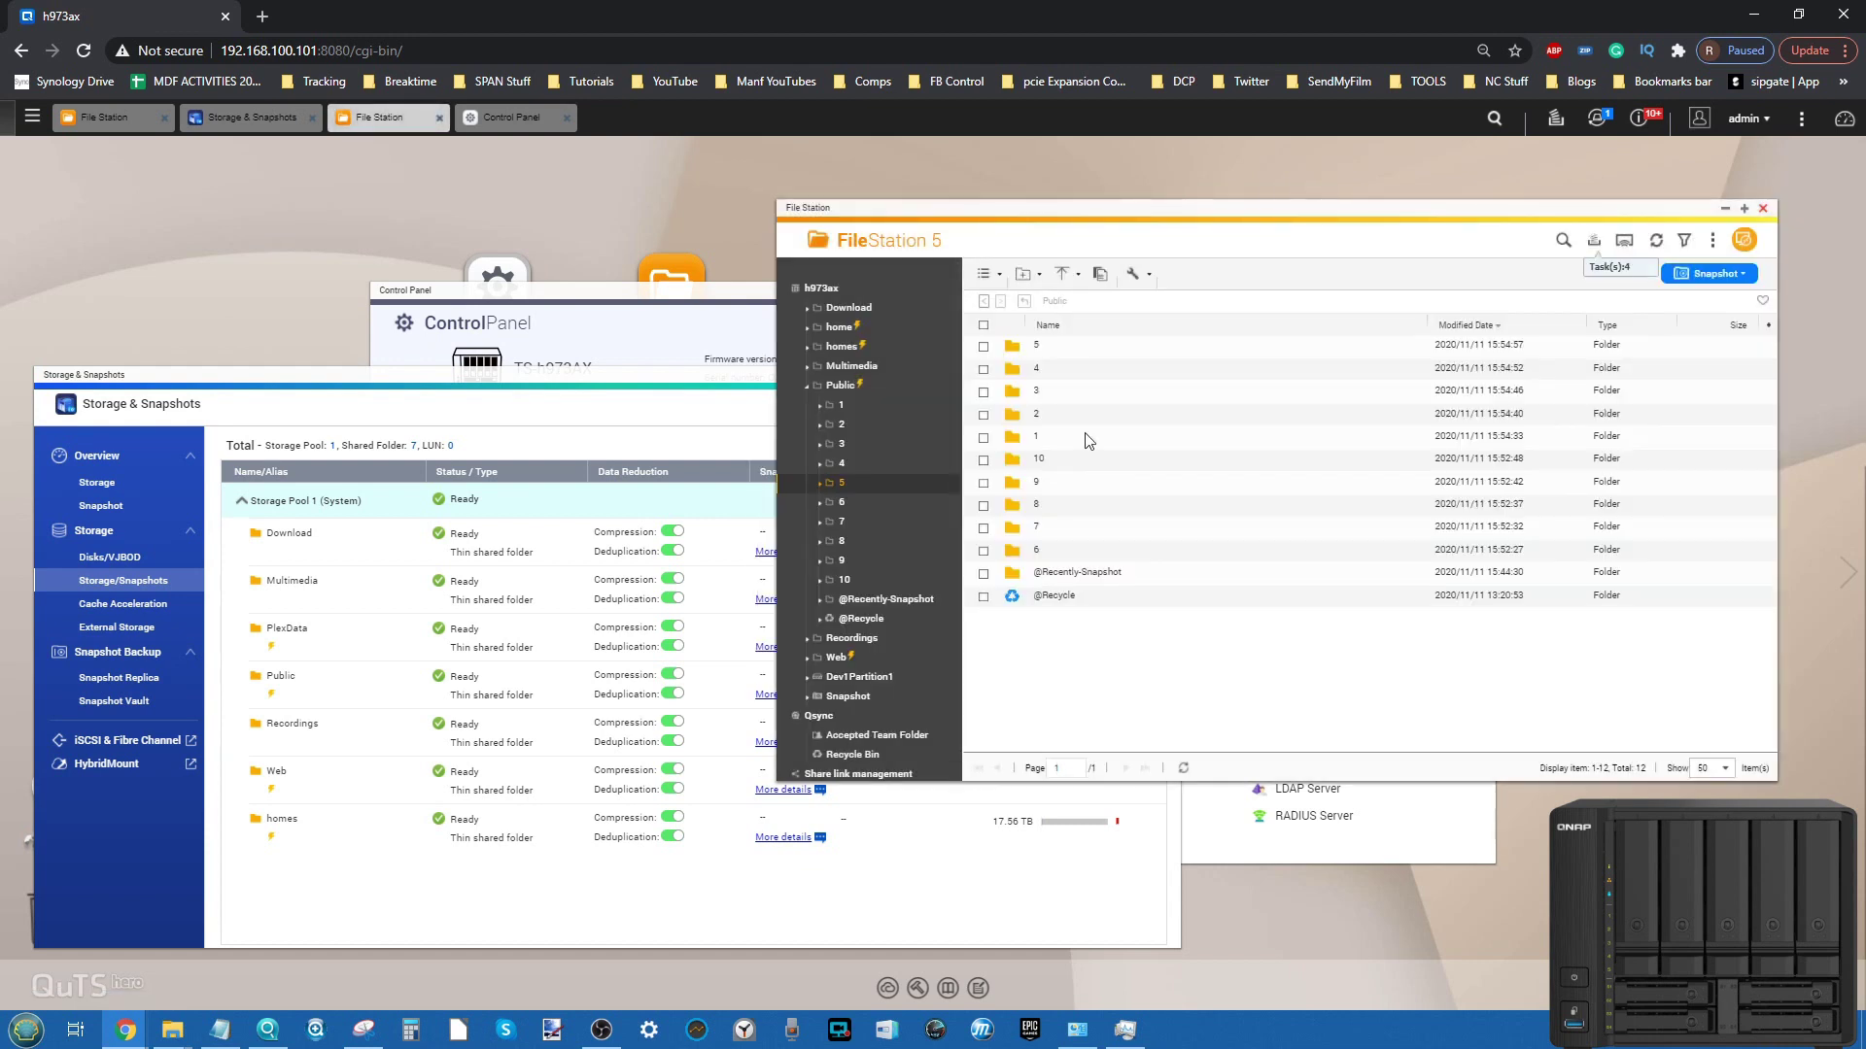
double_click(1036, 550)
right_click(1125, 542)
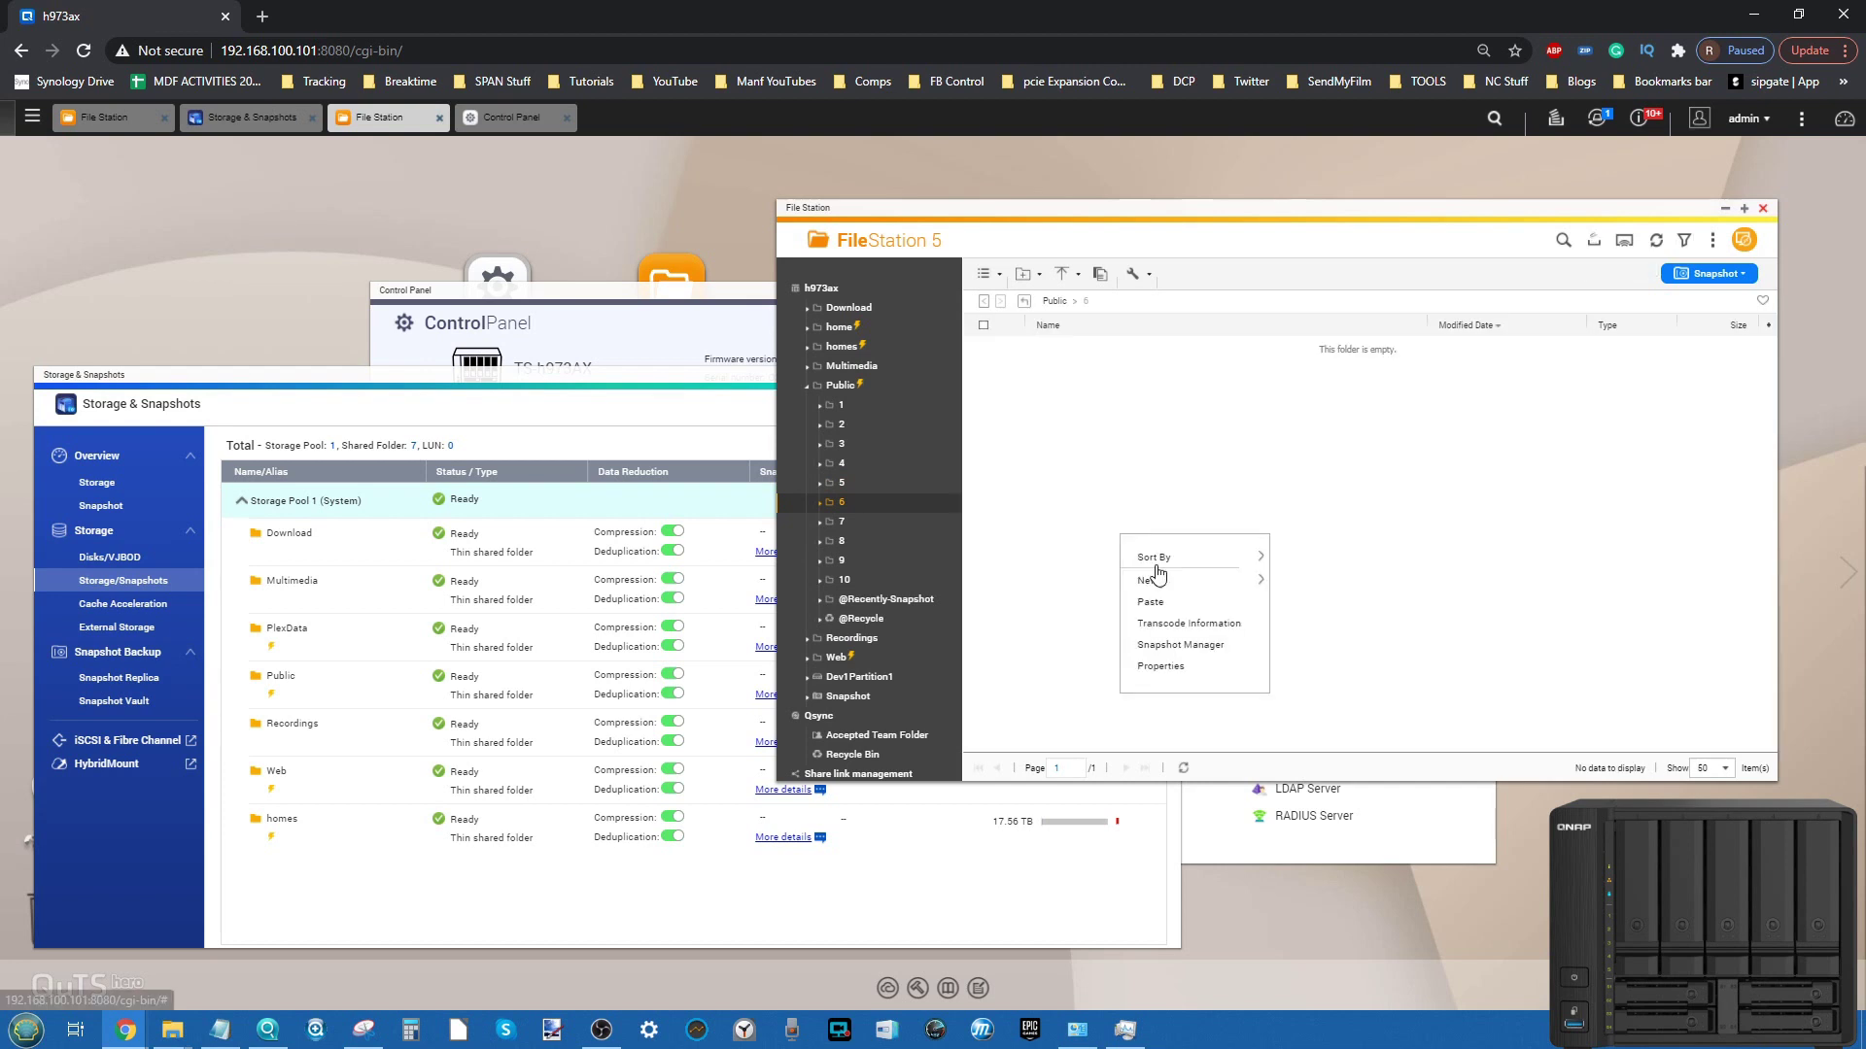
left_click(1193, 615)
left_click(965, 691)
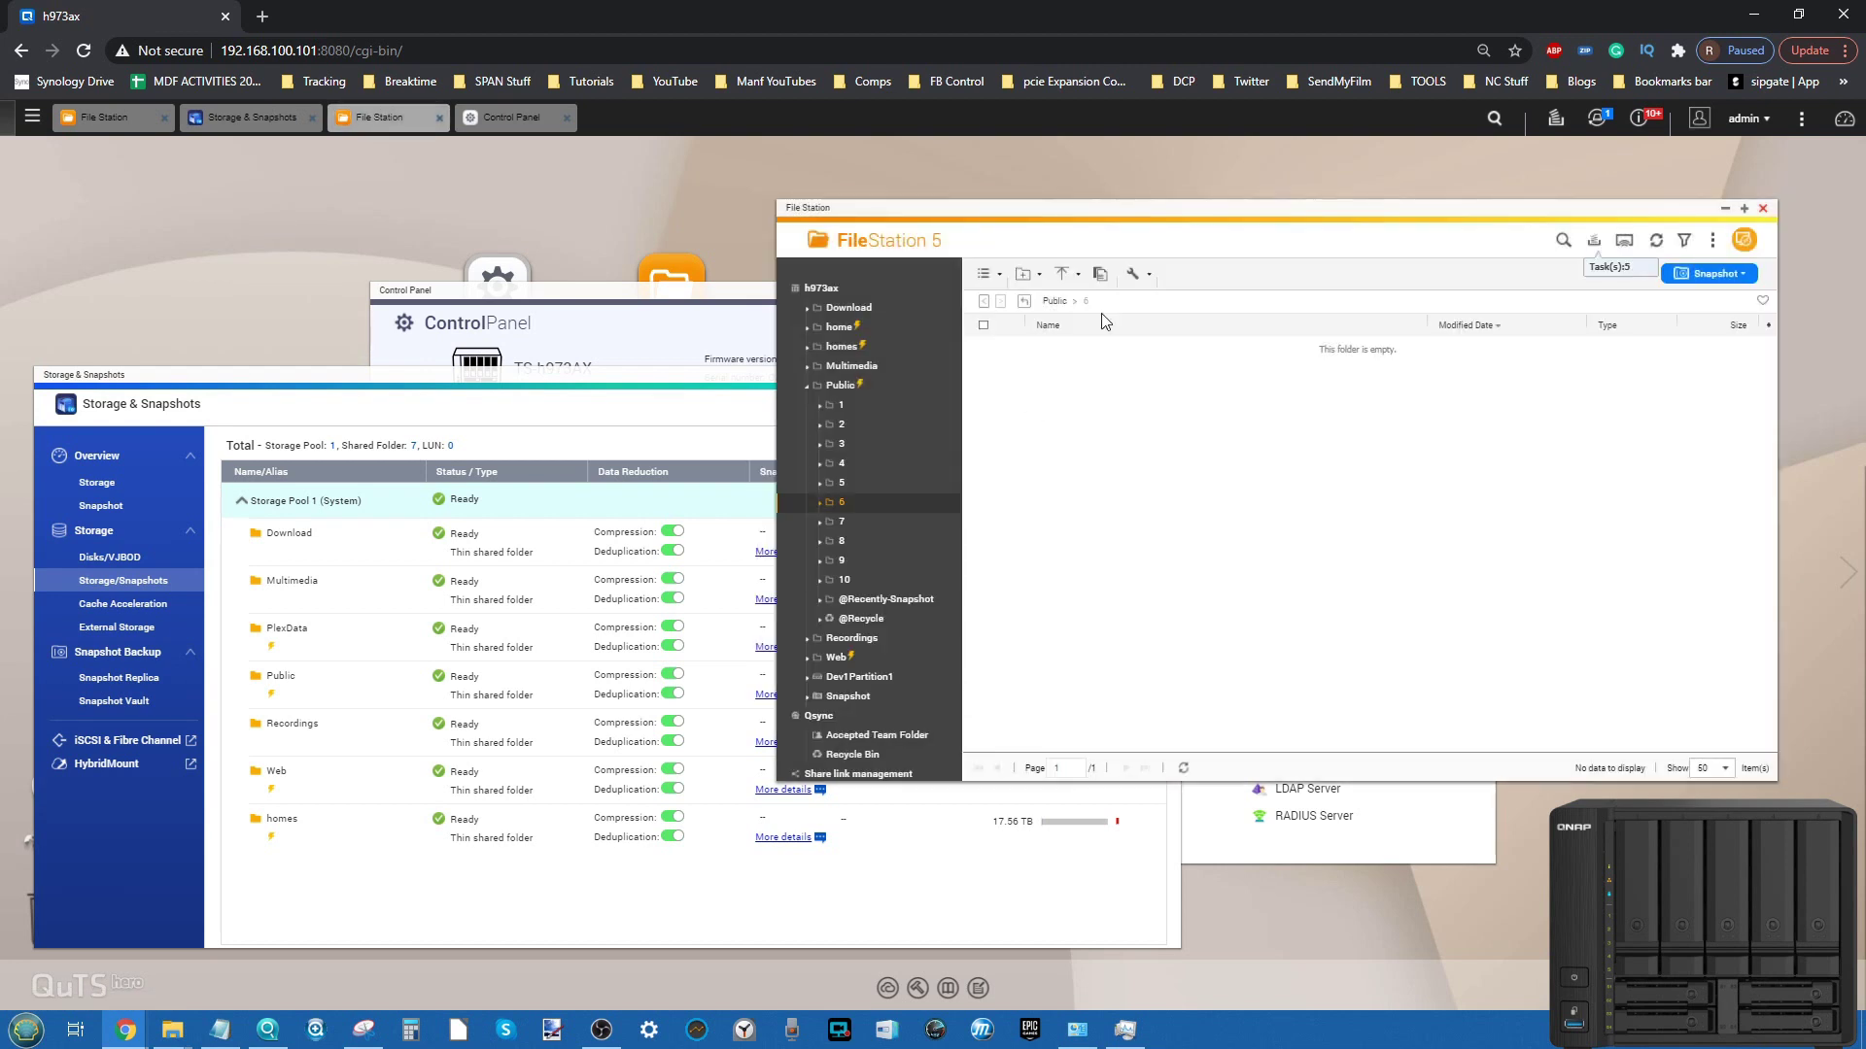
left_click(1056, 303)
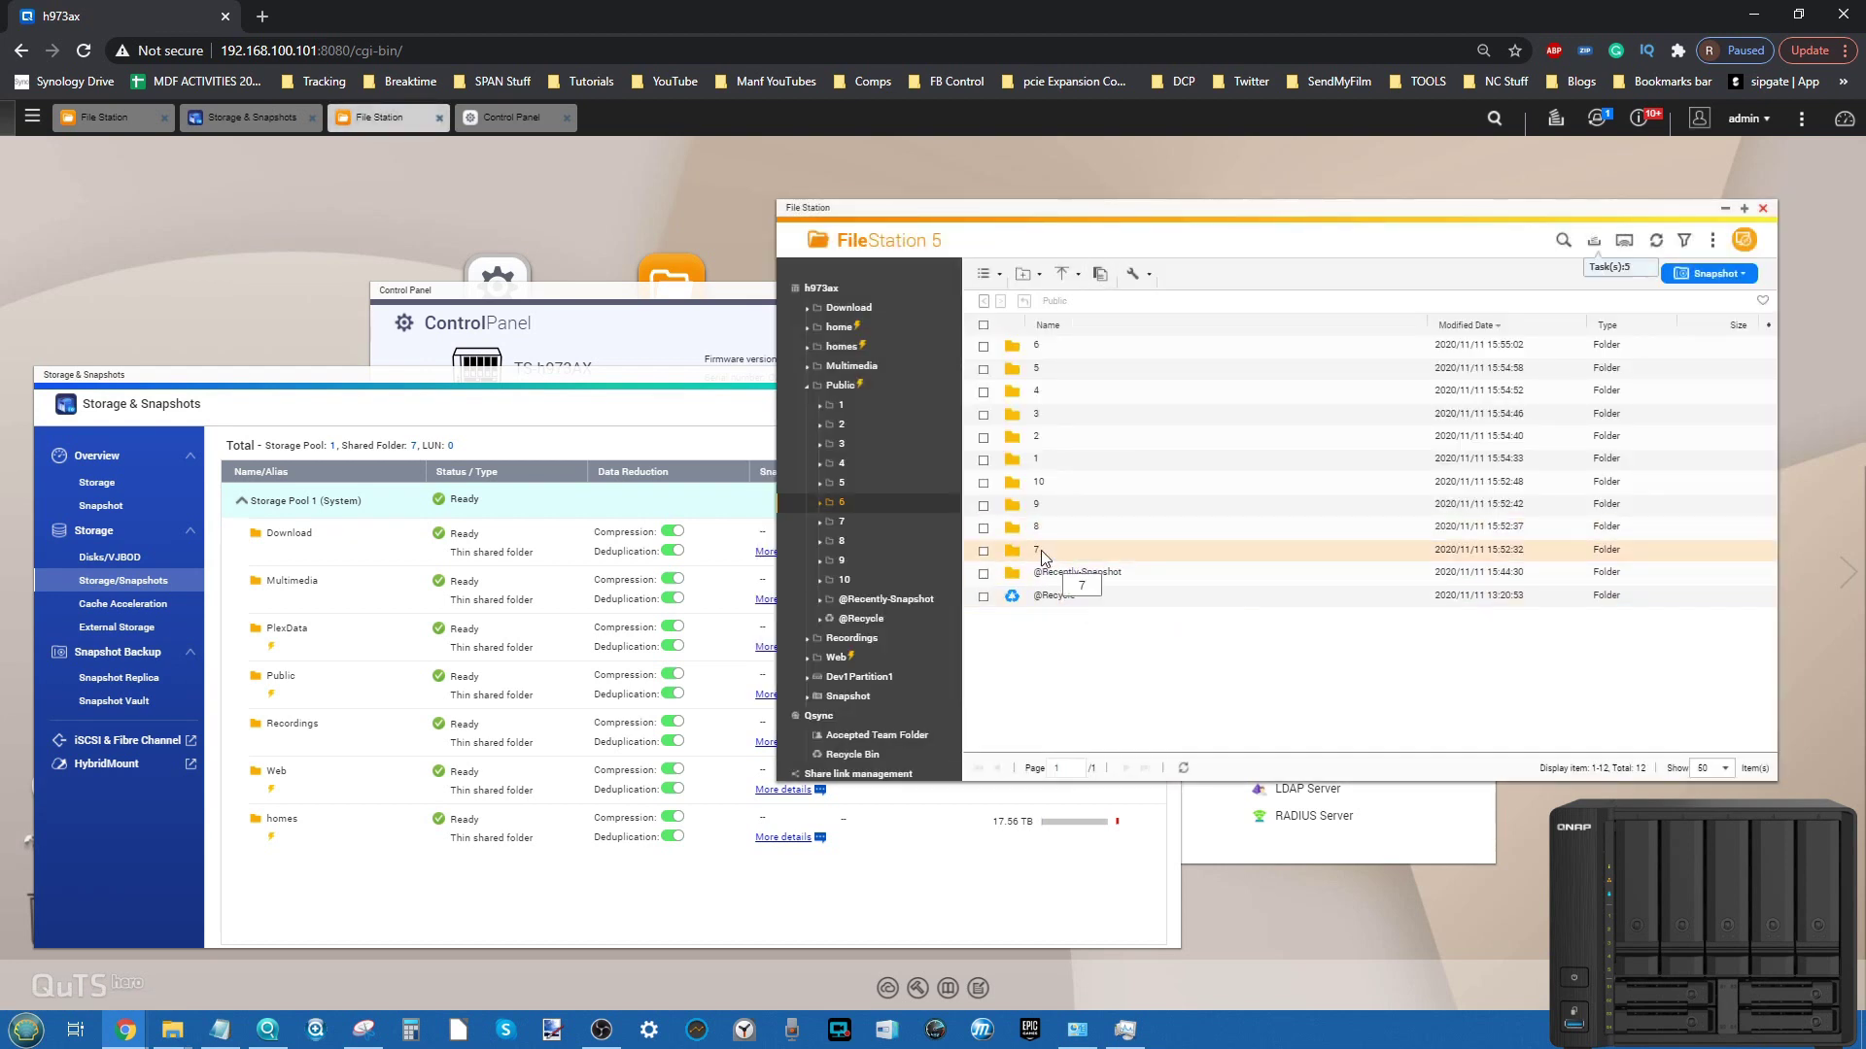
Paste the copied items into Public folders 7 and 8.
double_click(1040, 550)
right_click(1106, 535)
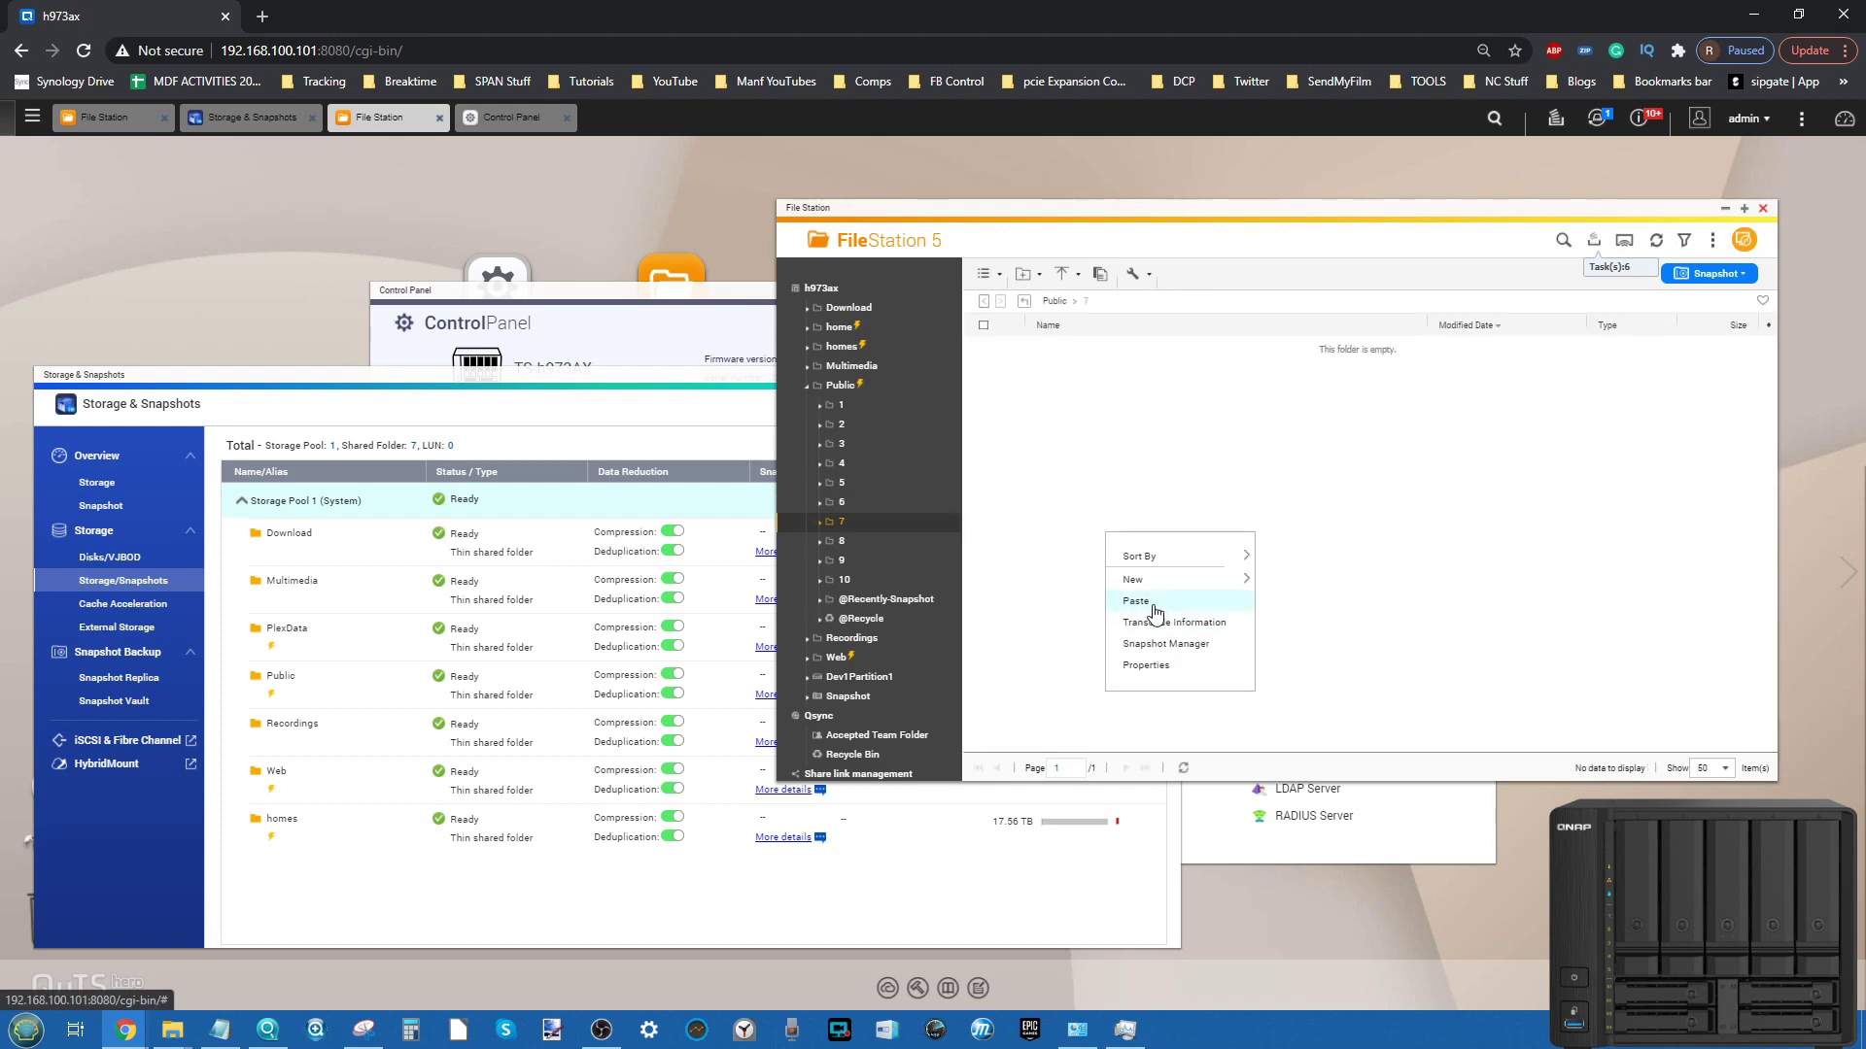
left_click(1154, 601)
left_click(967, 696)
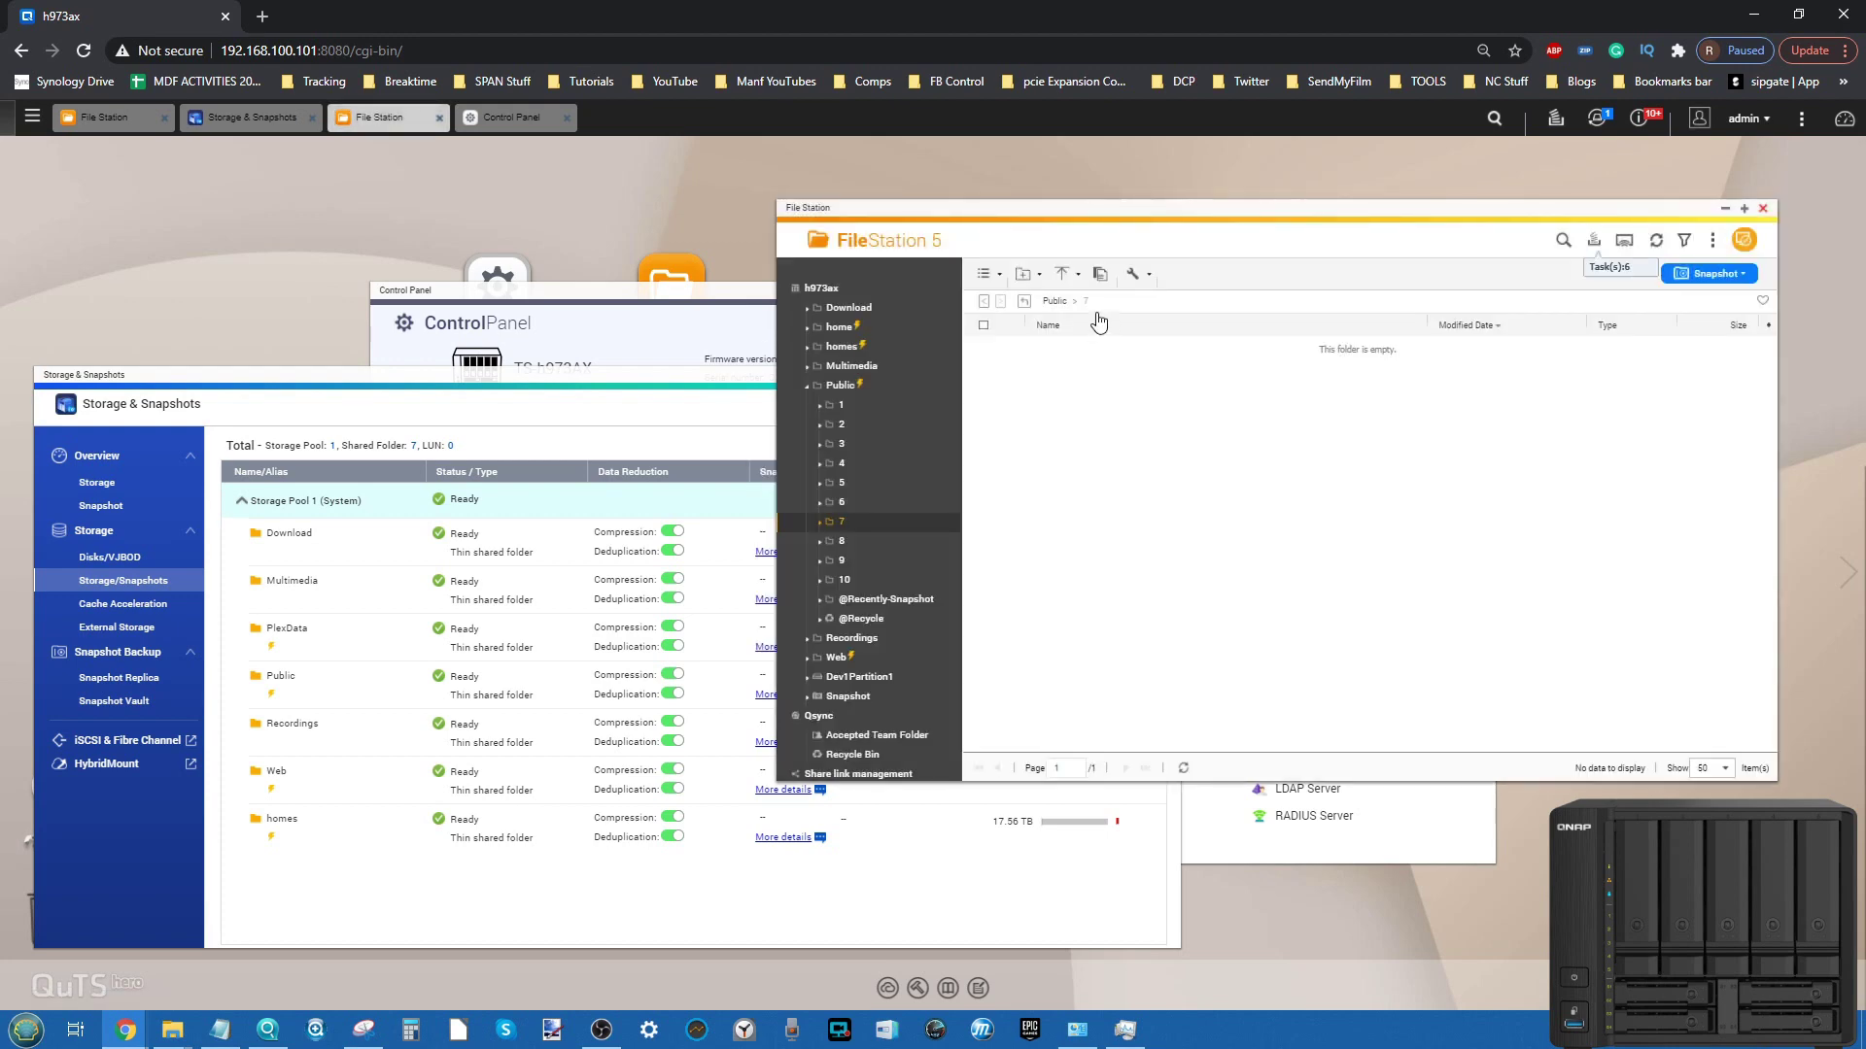
left_click(1055, 301)
double_click(1032, 549)
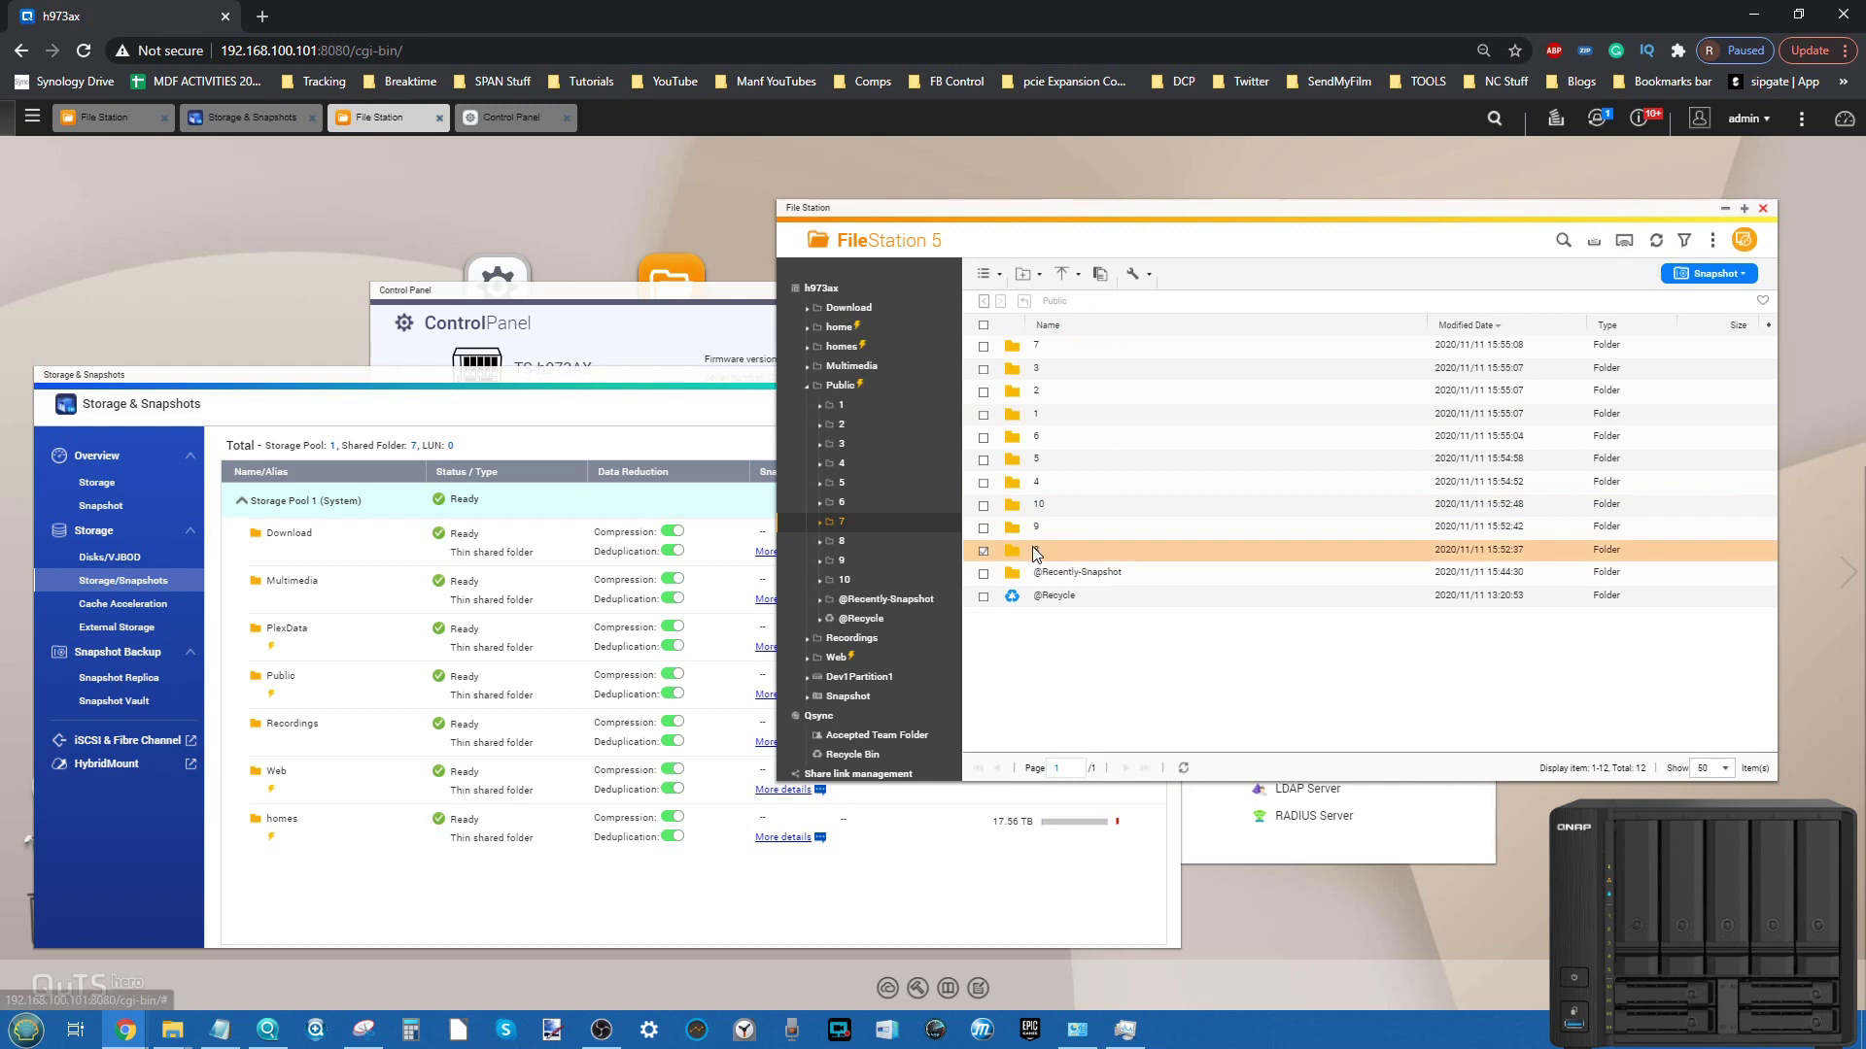
right_click(1165, 586)
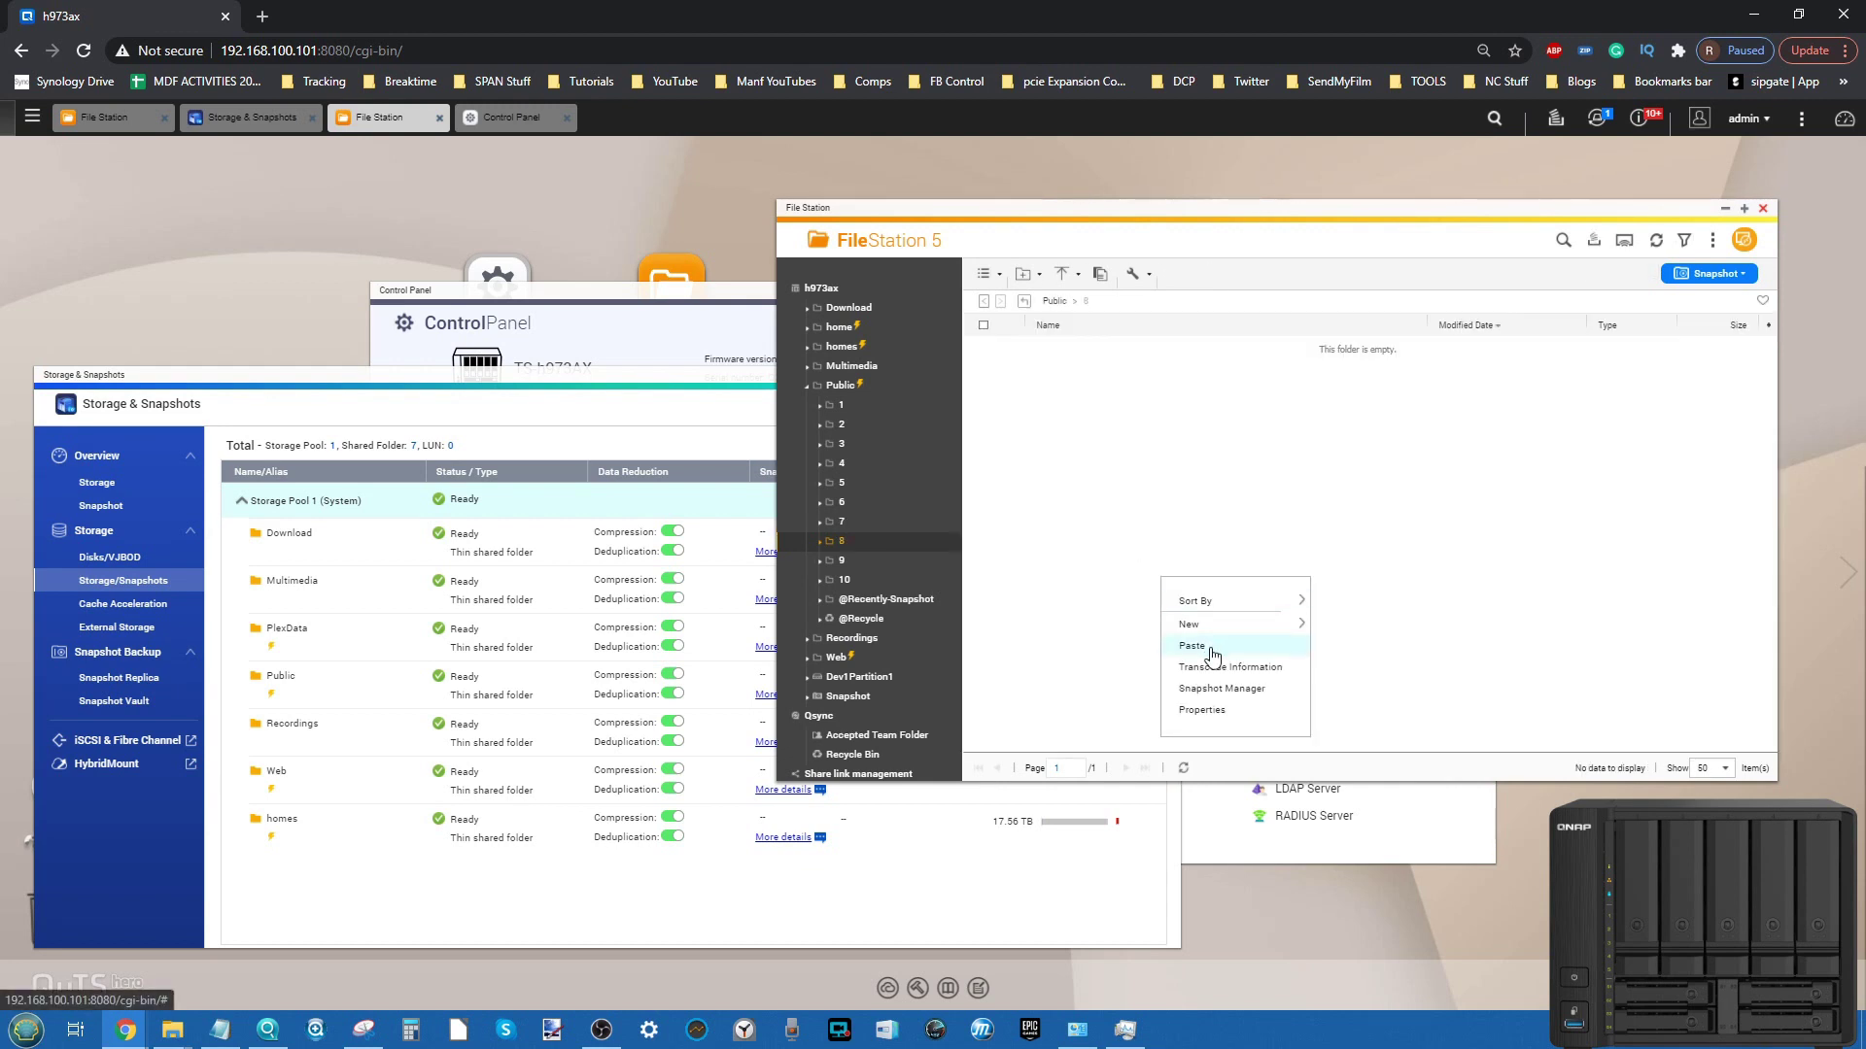
left_click(1209, 639)
left_click(991, 694)
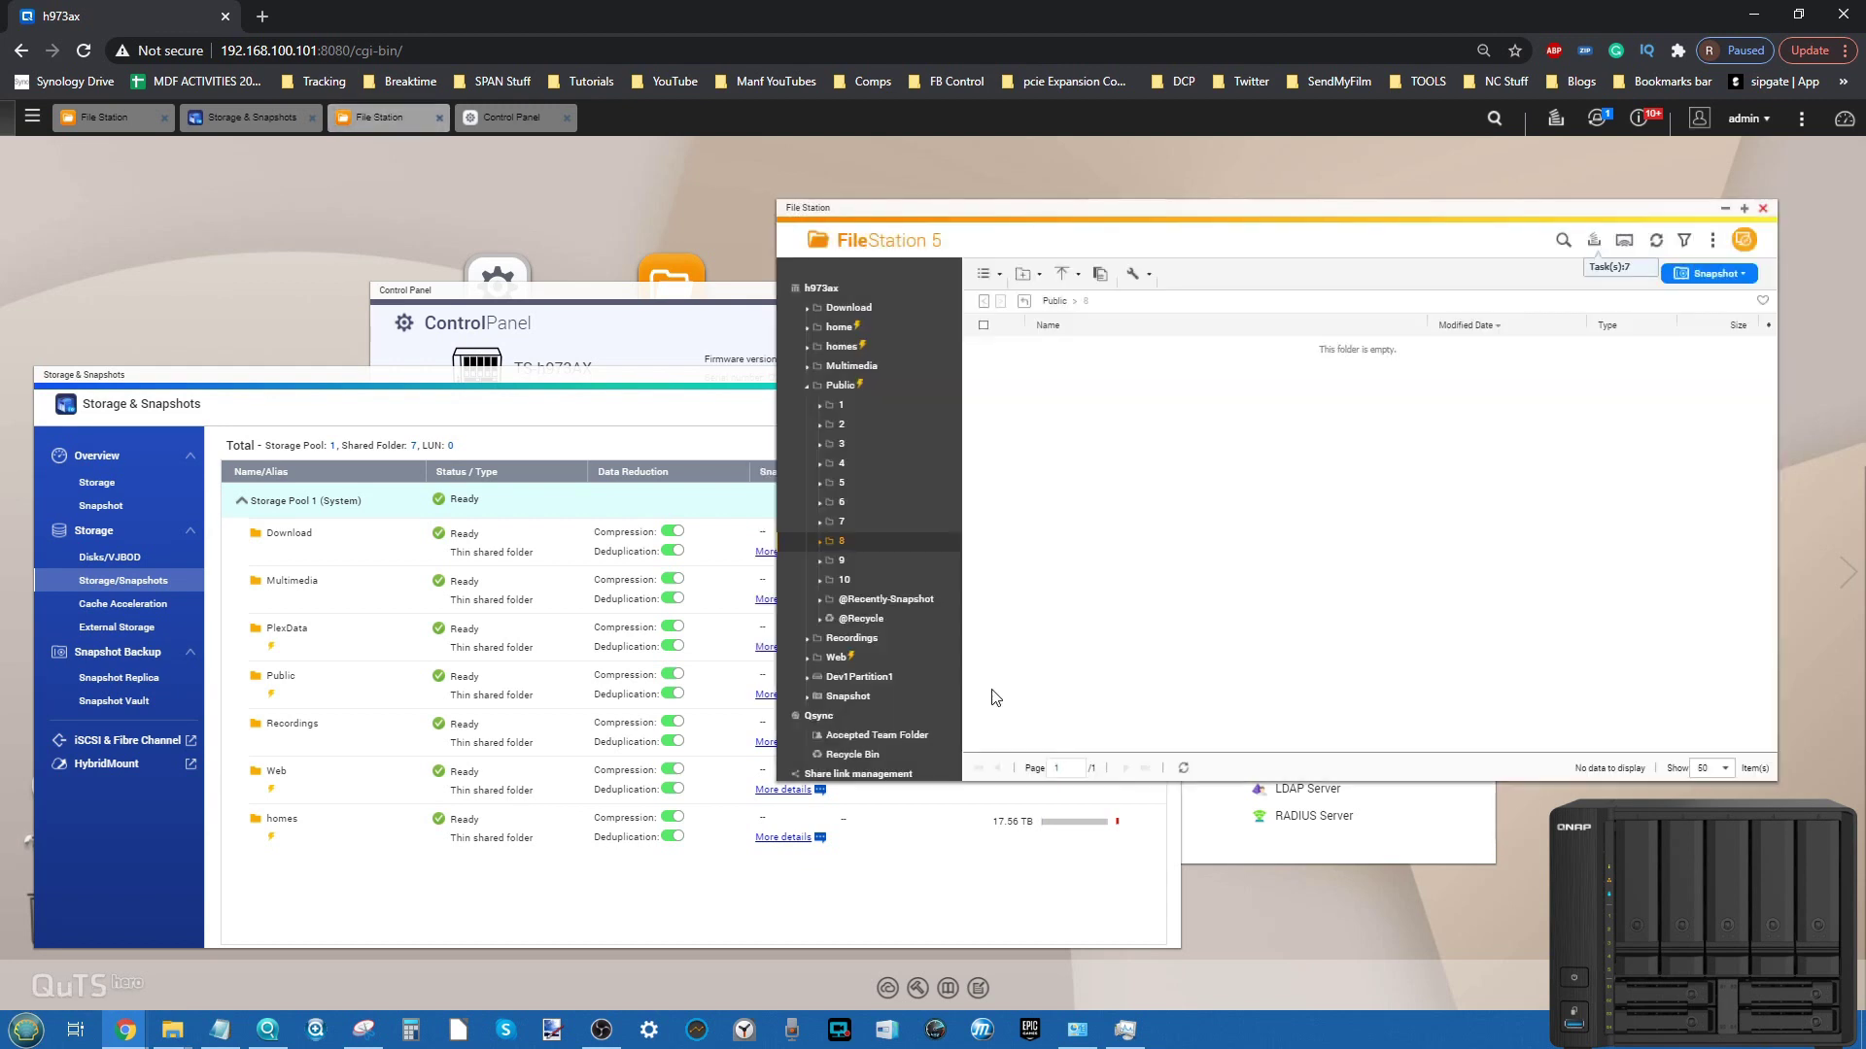
left_click(1054, 302)
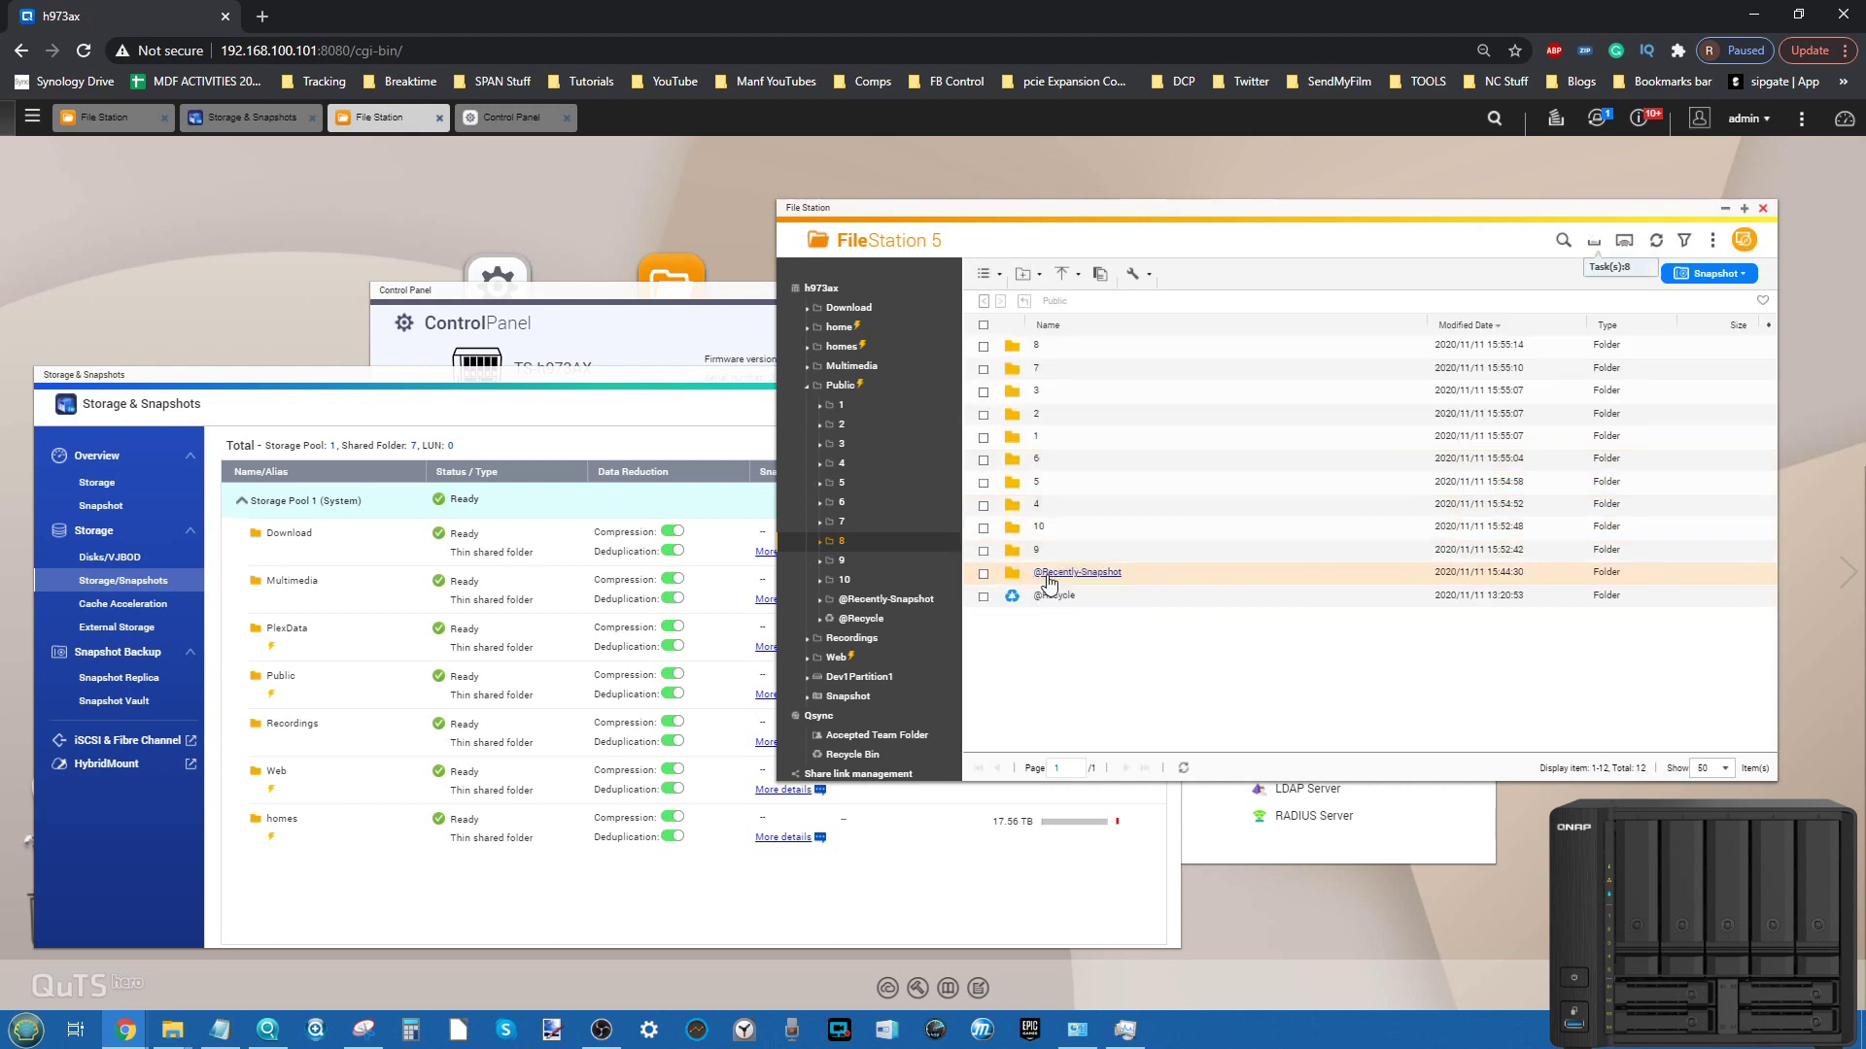
Paste the copied items into Public folders 9 and 10.
double_click(1050, 572)
right_click(1143, 536)
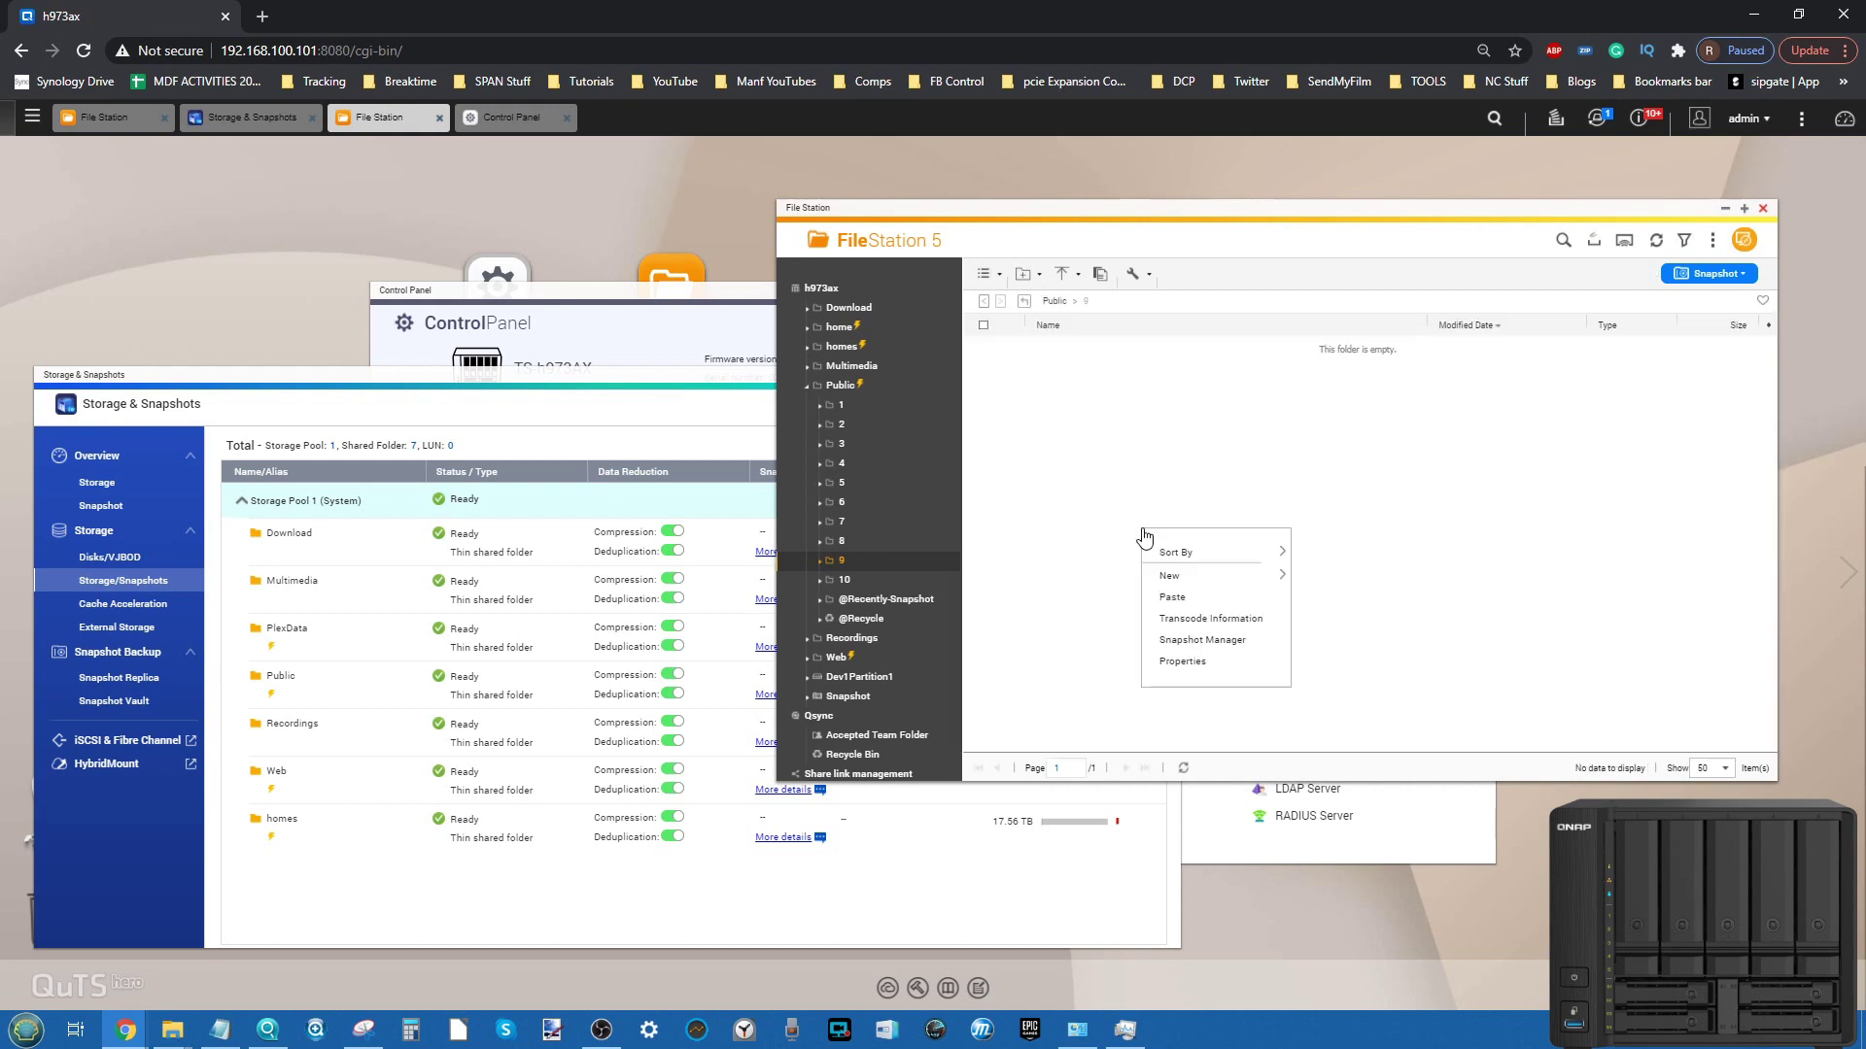
left_click(1176, 596)
left_click(979, 694)
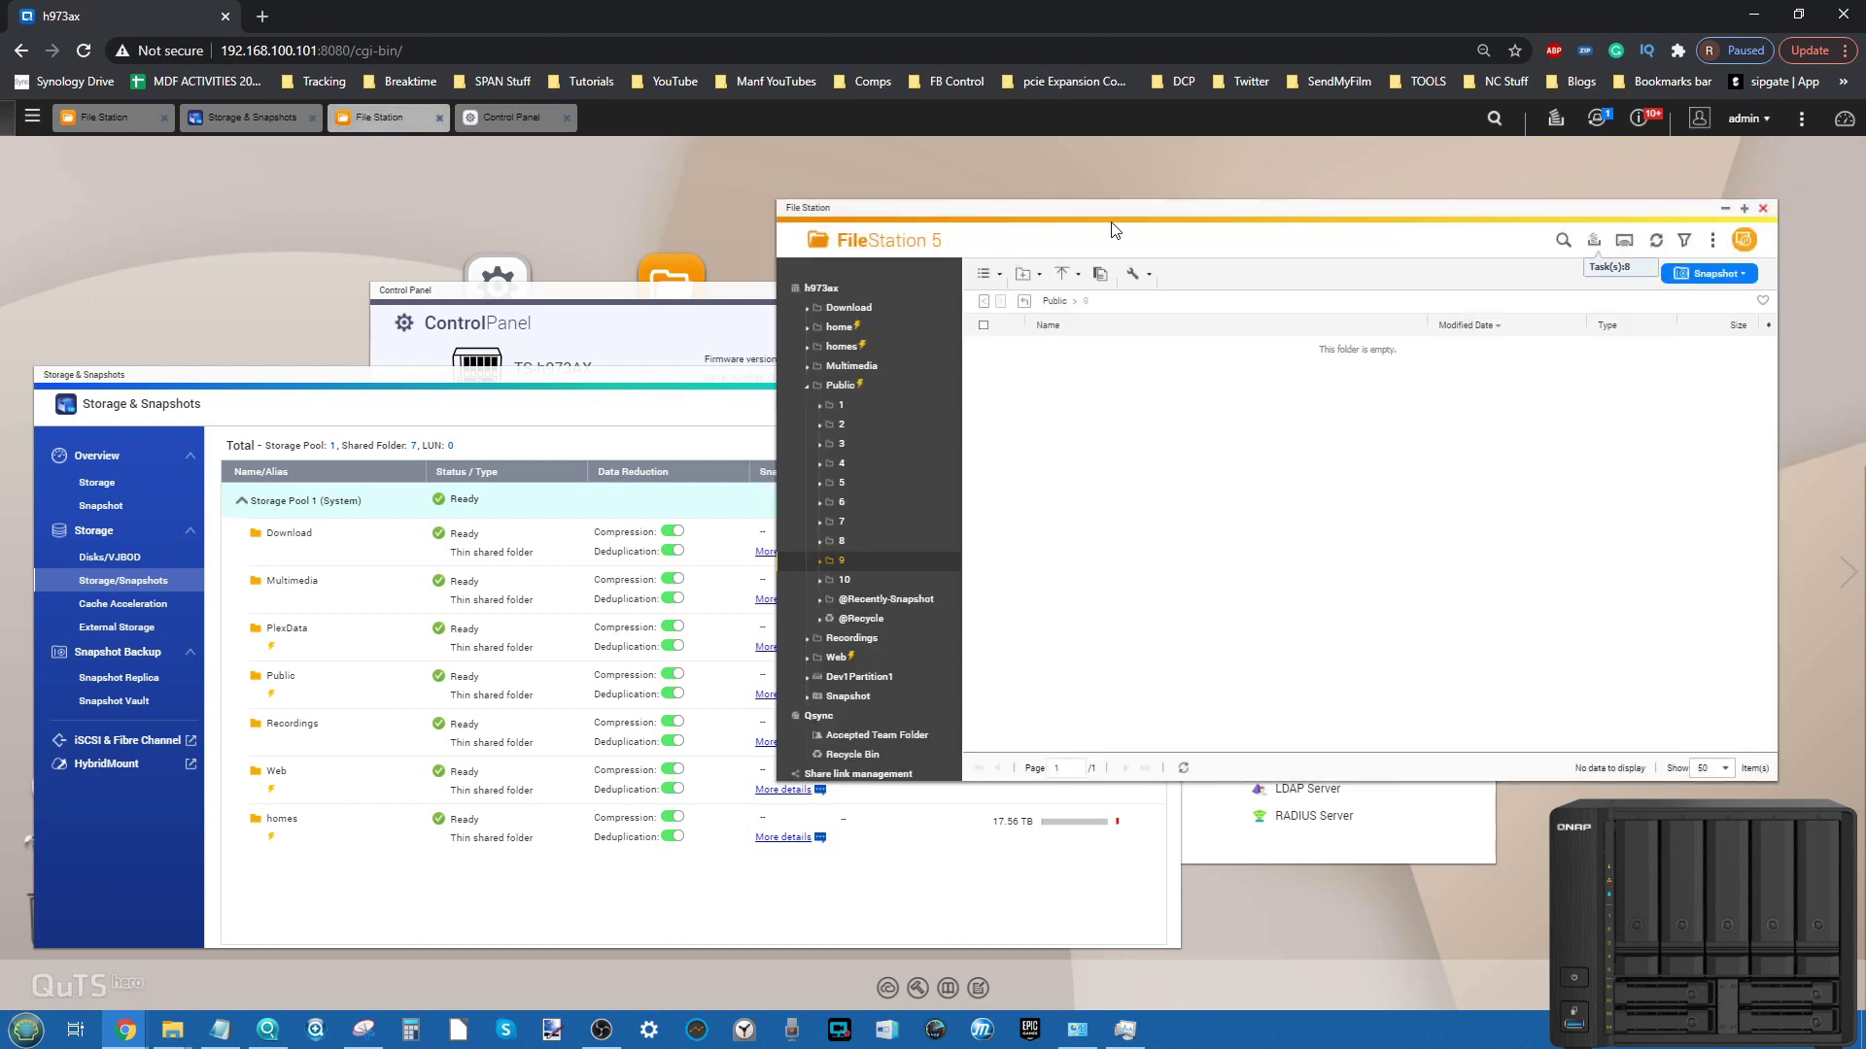
left_click(1055, 302)
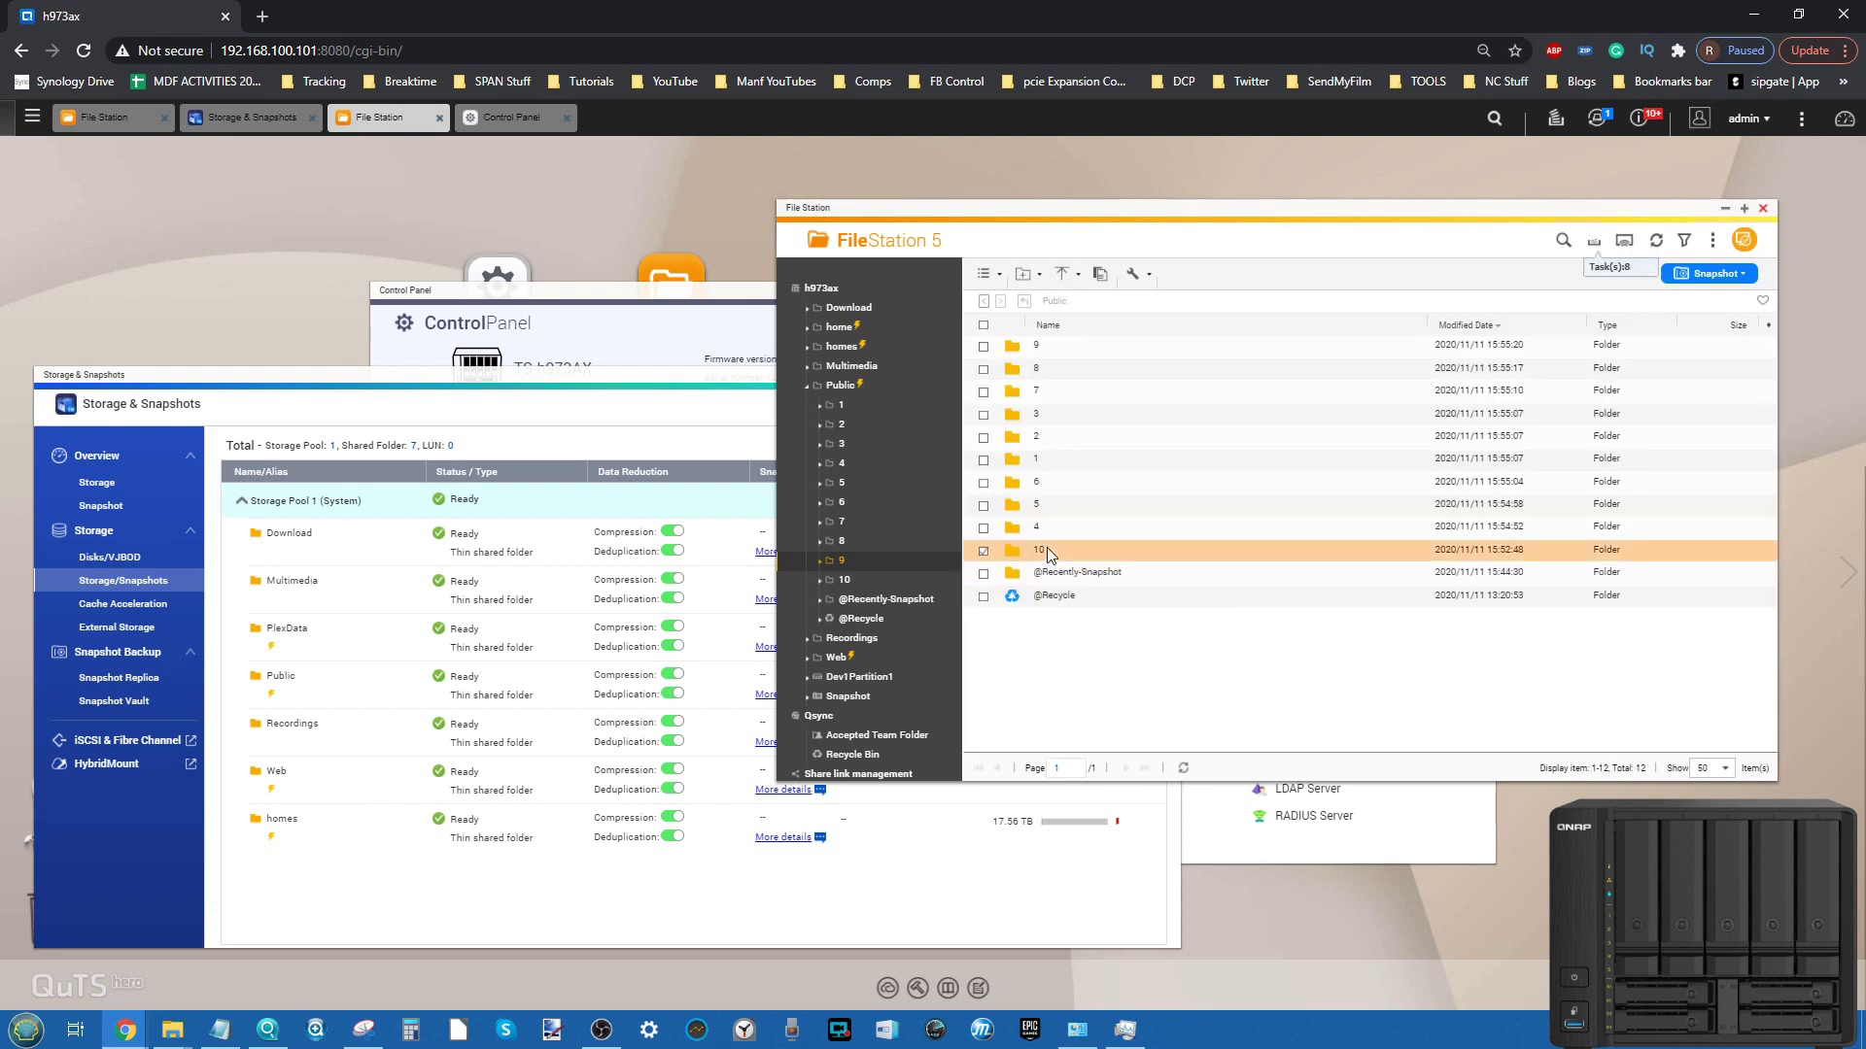
double_click(1049, 550)
right_click(1104, 530)
left_click(1168, 598)
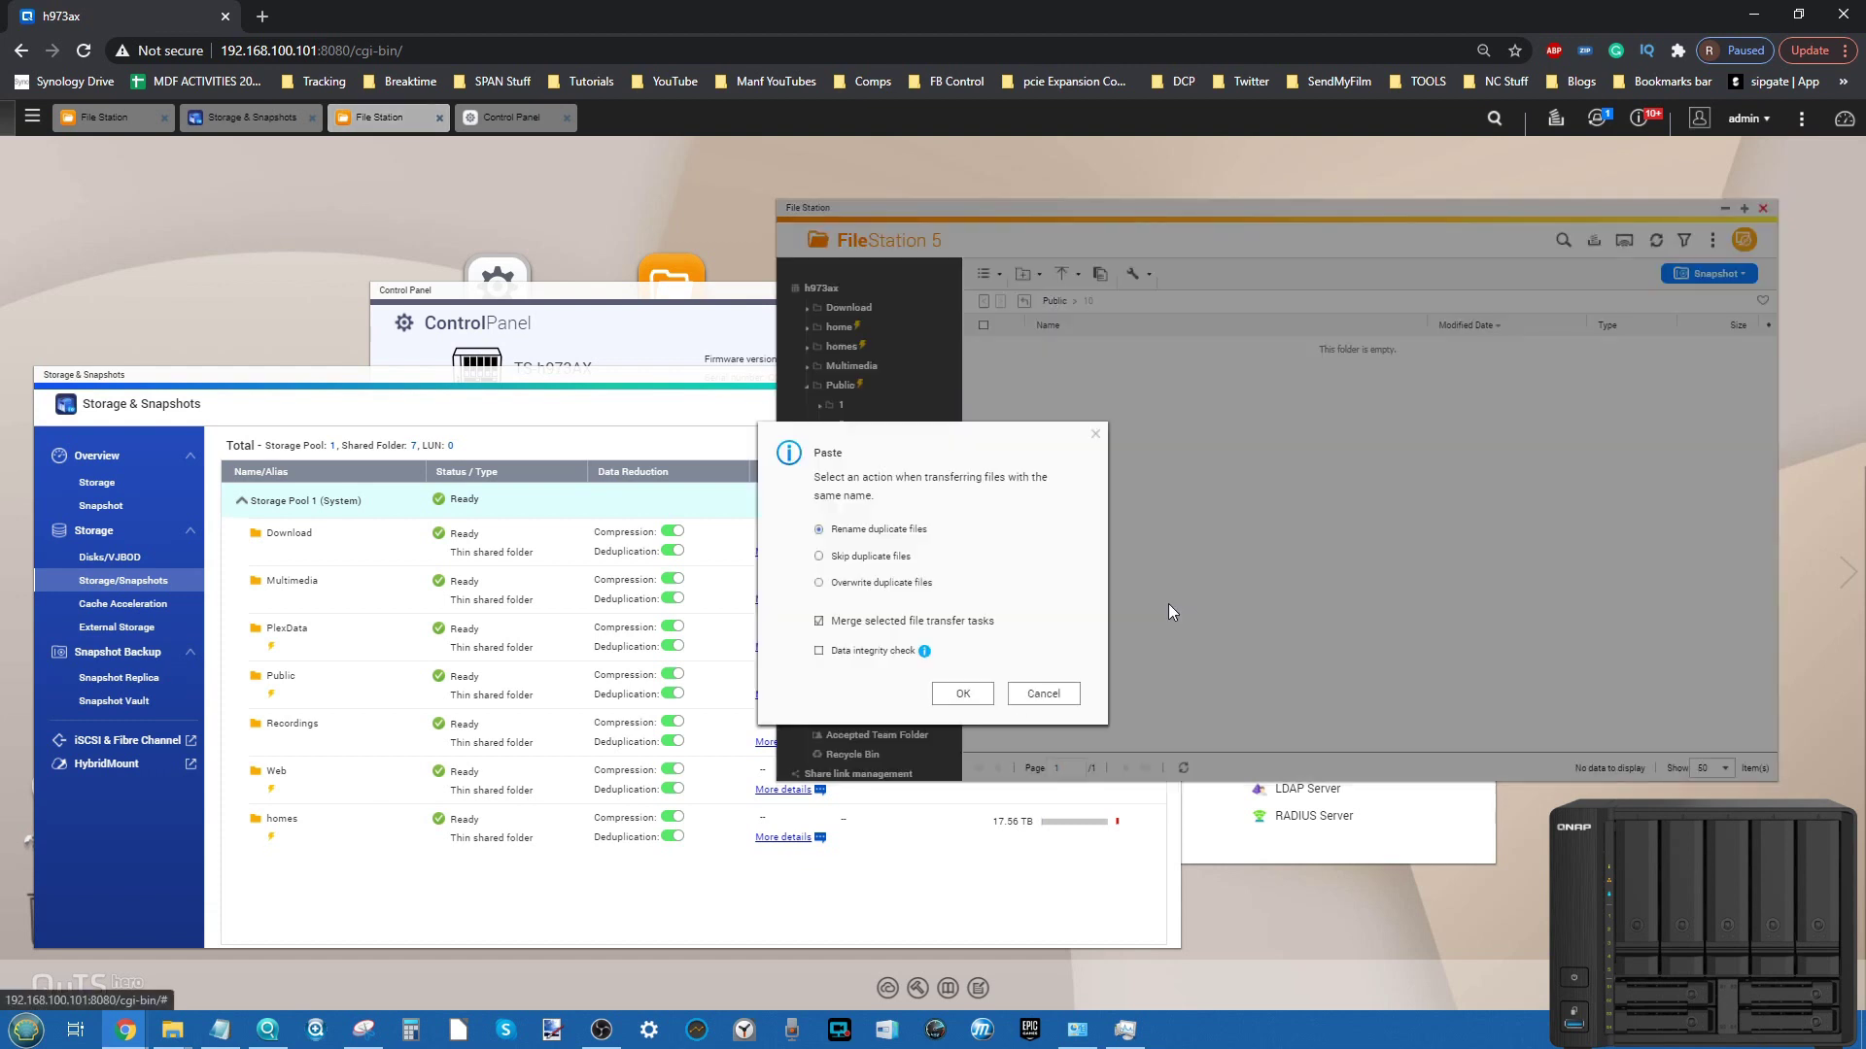
left_click(982, 696)
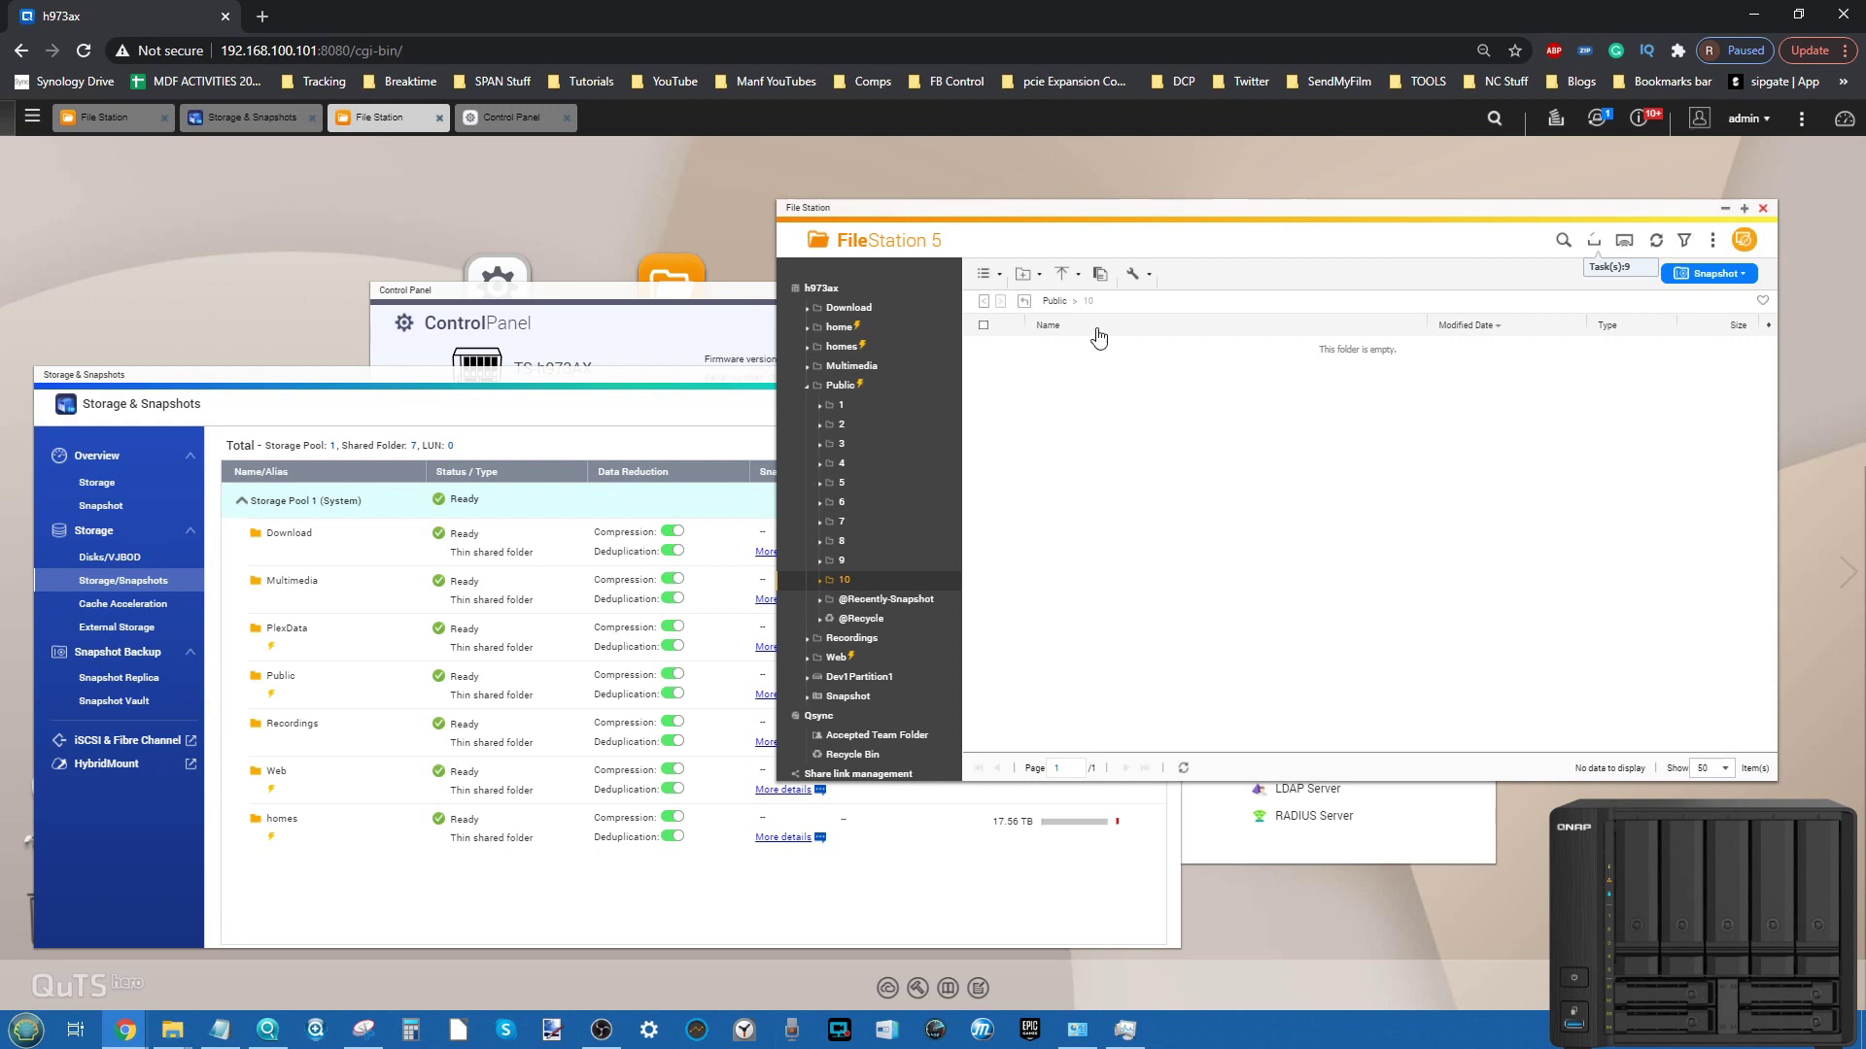
left_click(1054, 302)
Open the background task list and enlarge it so every copy job is visible.
left_click(1593, 245)
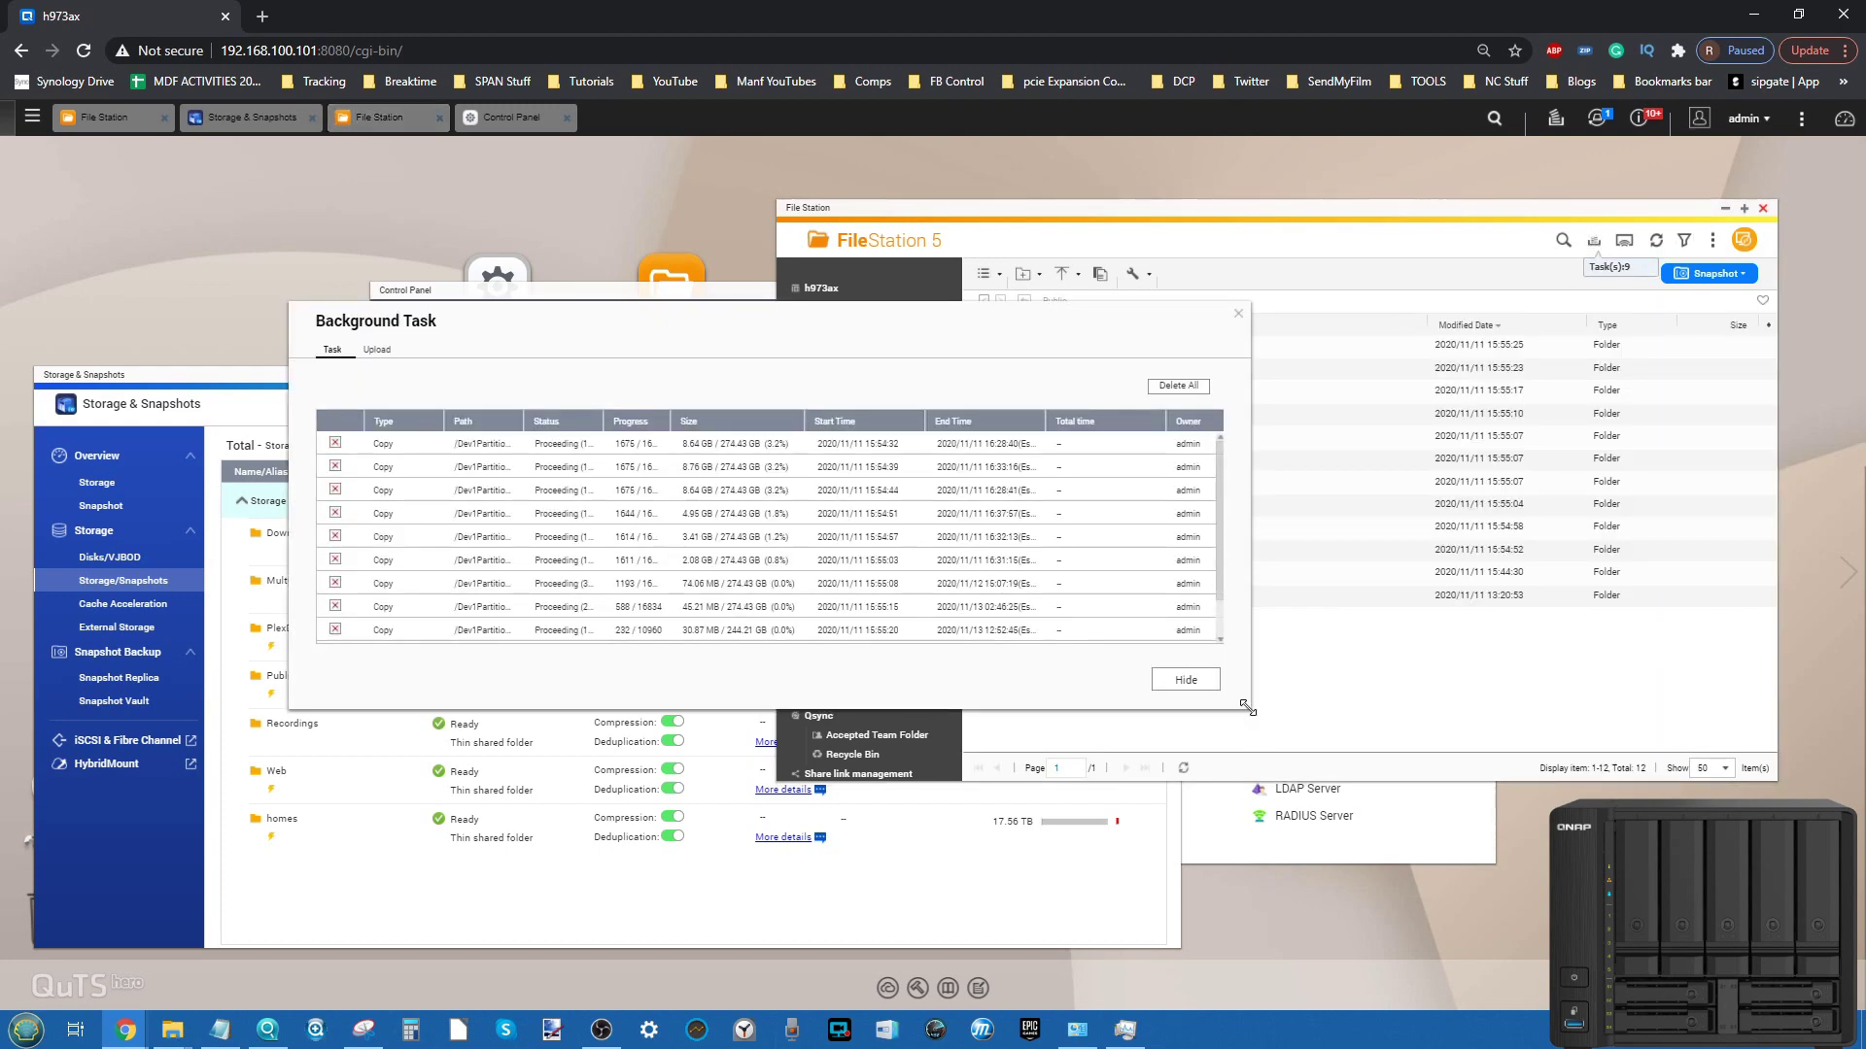
left_click_drag(1254, 719, 1292, 794)
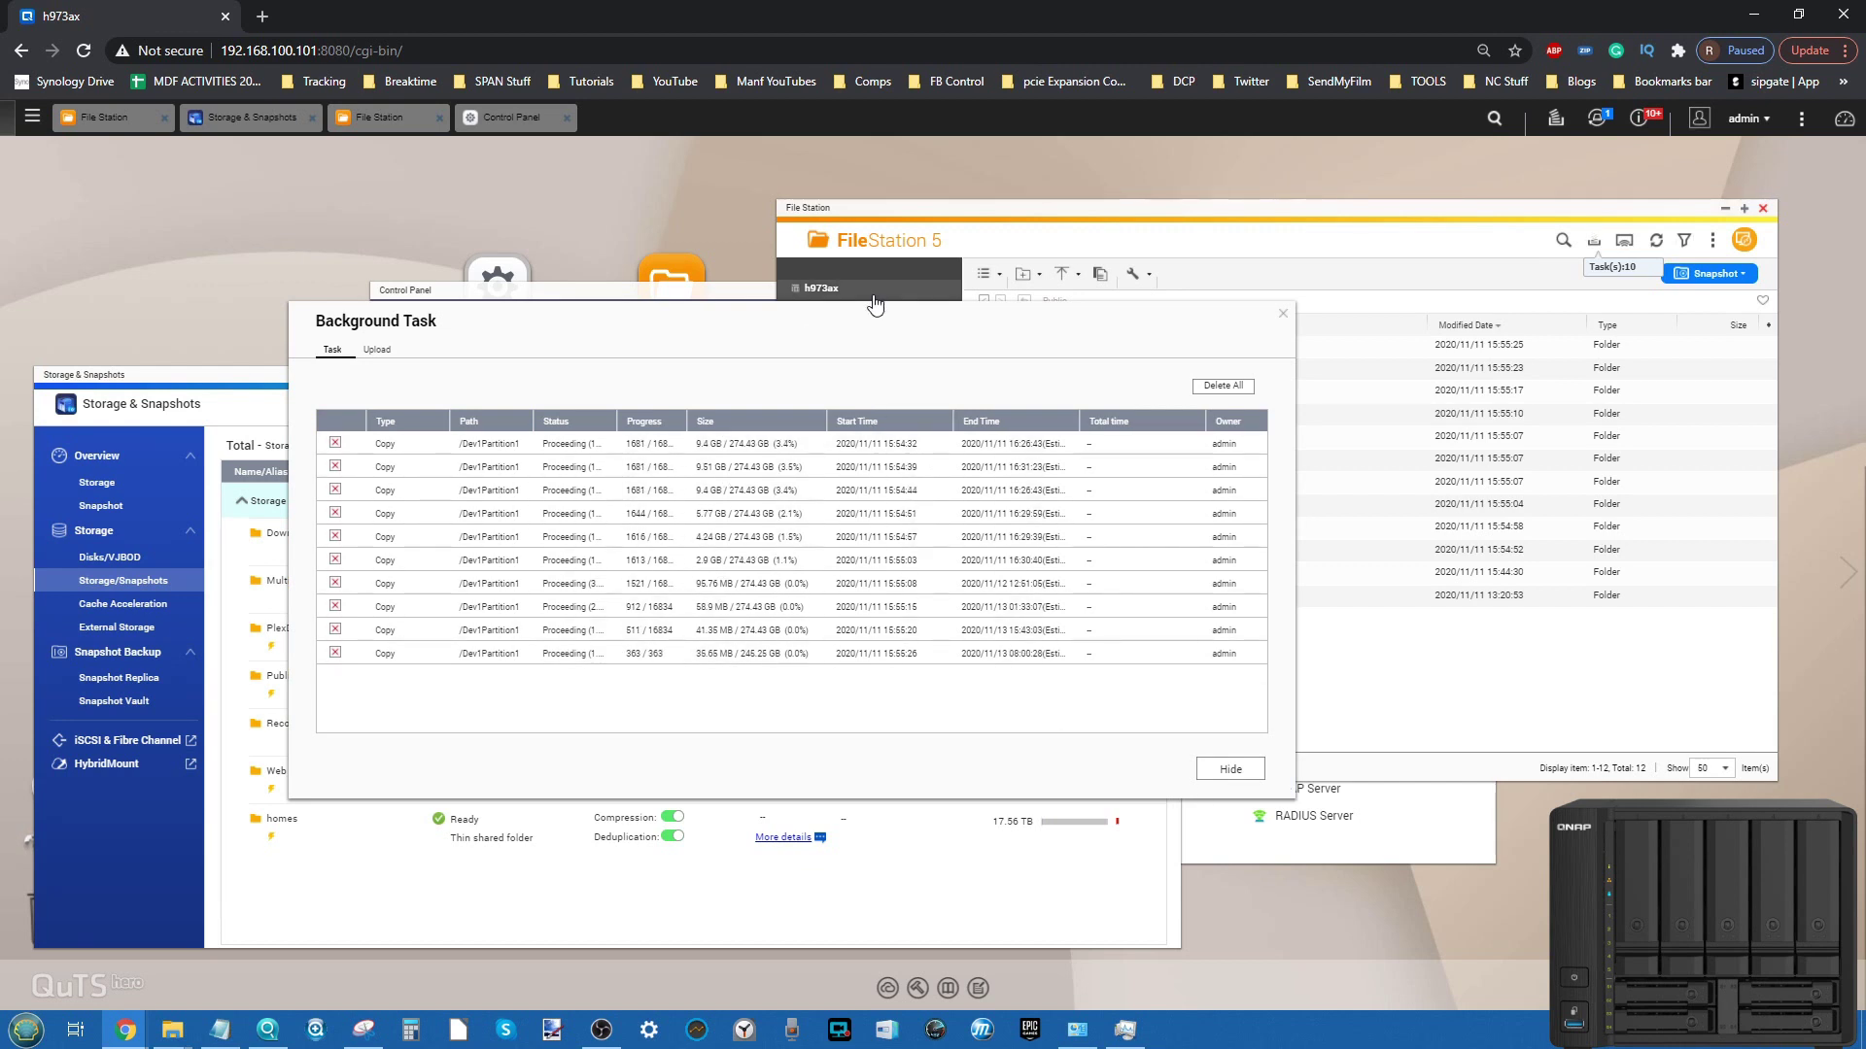
left_click_drag(875, 311, 1092, 392)
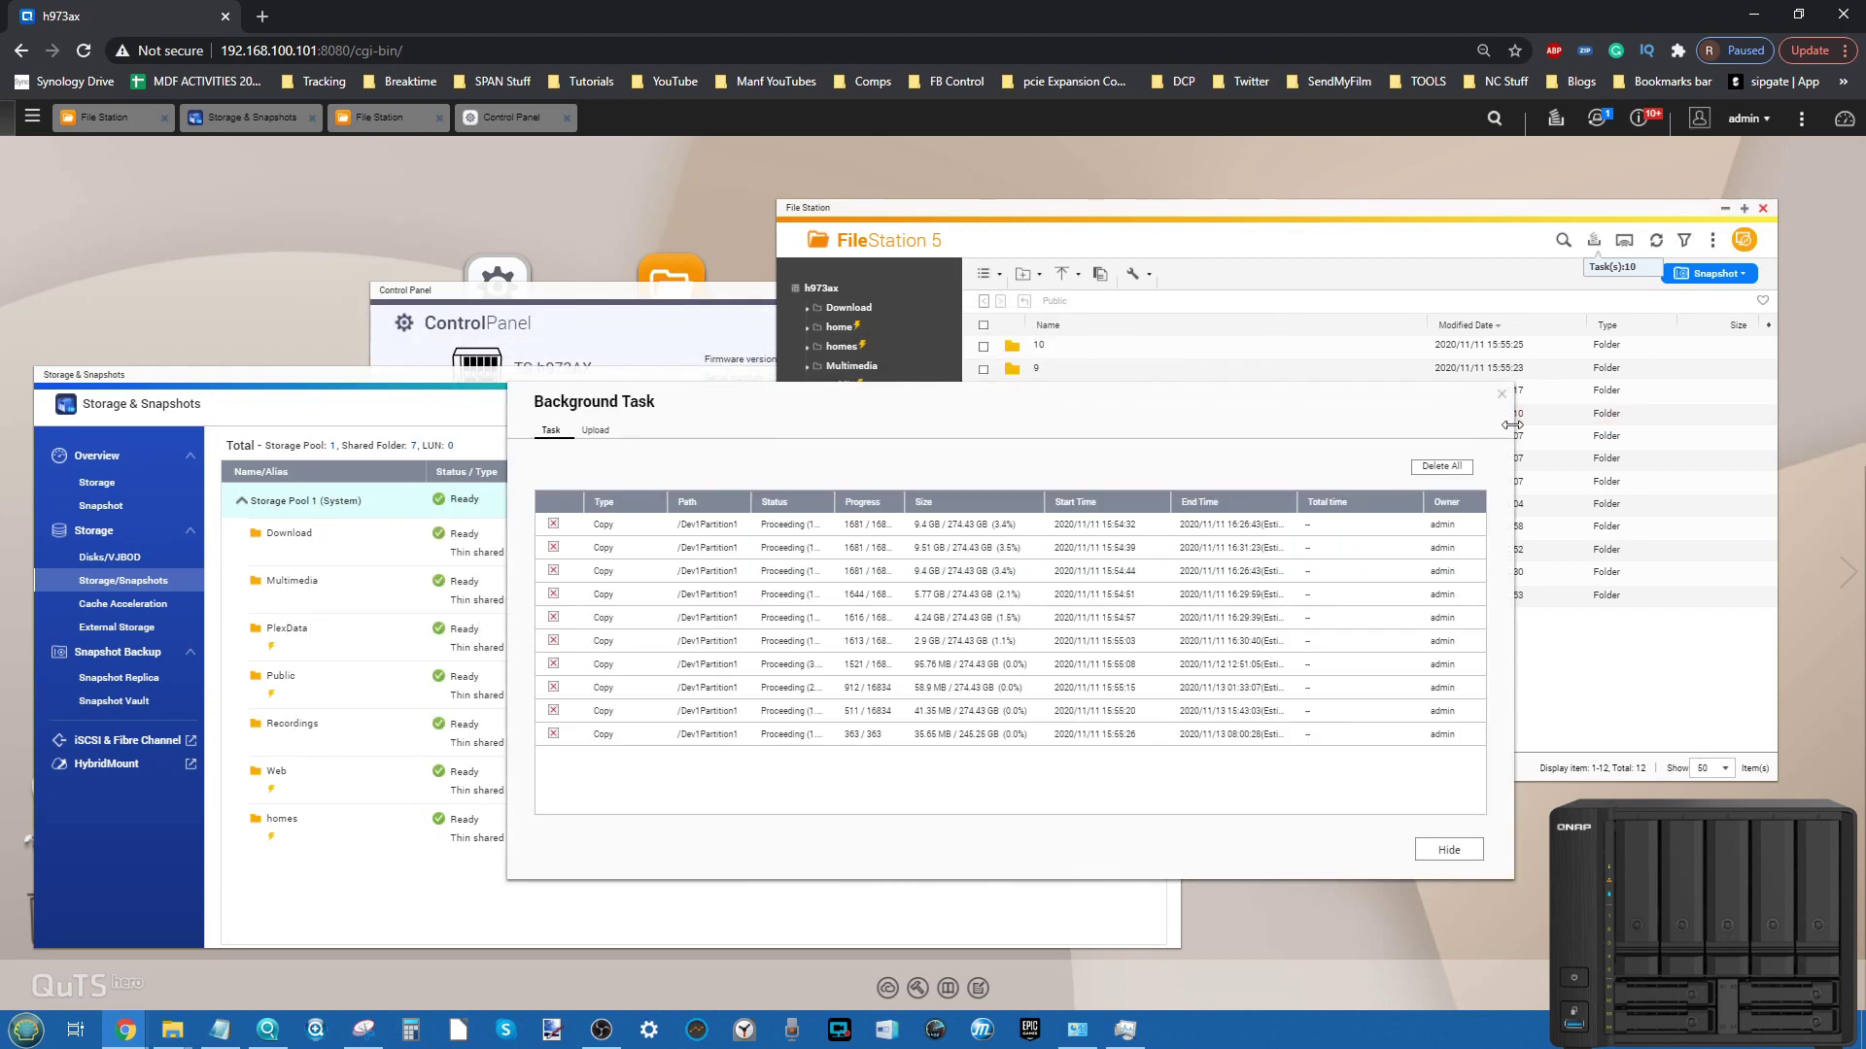
left_click_drag(1512, 425, 1698, 429)
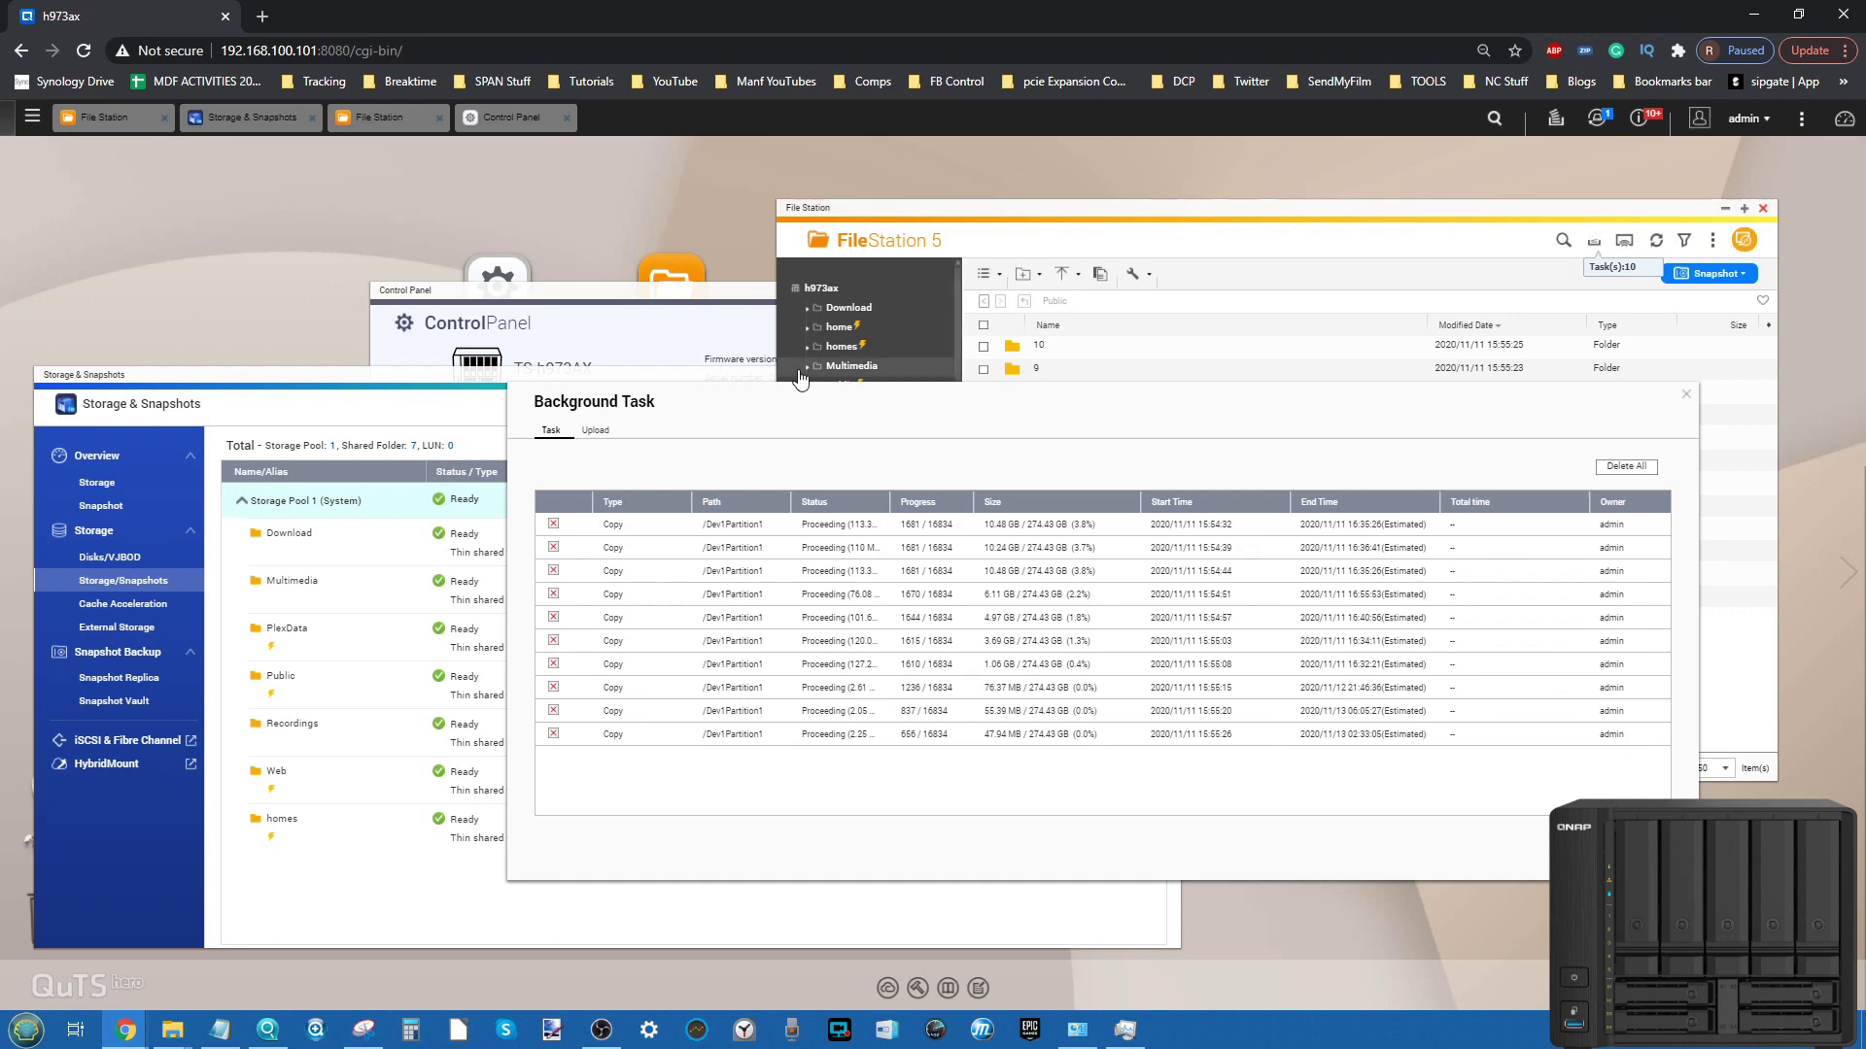
Move the task list aside and bring Storage & Snapshots forward on its disks overview.
left_click_drag(803, 386, 952, 518)
left_click_drag(355, 378, 426, 249)
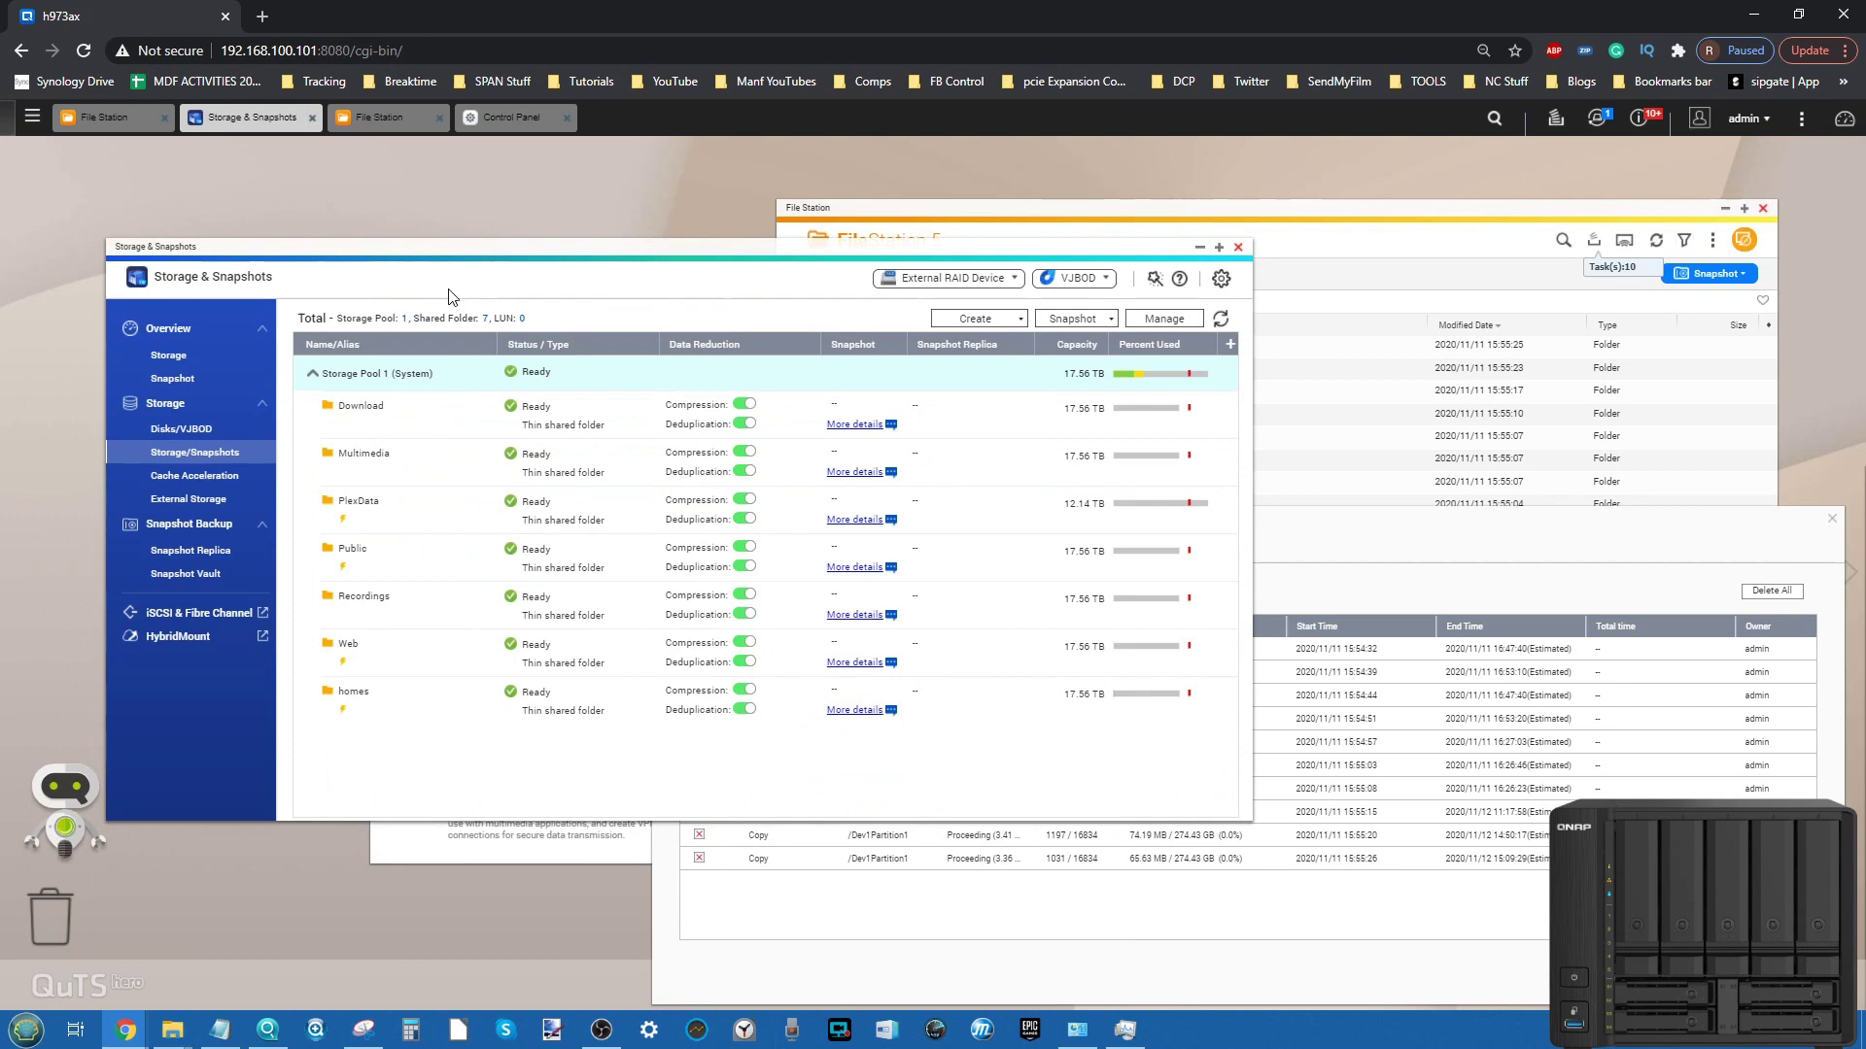
left_click(214, 435)
left_click(227, 454)
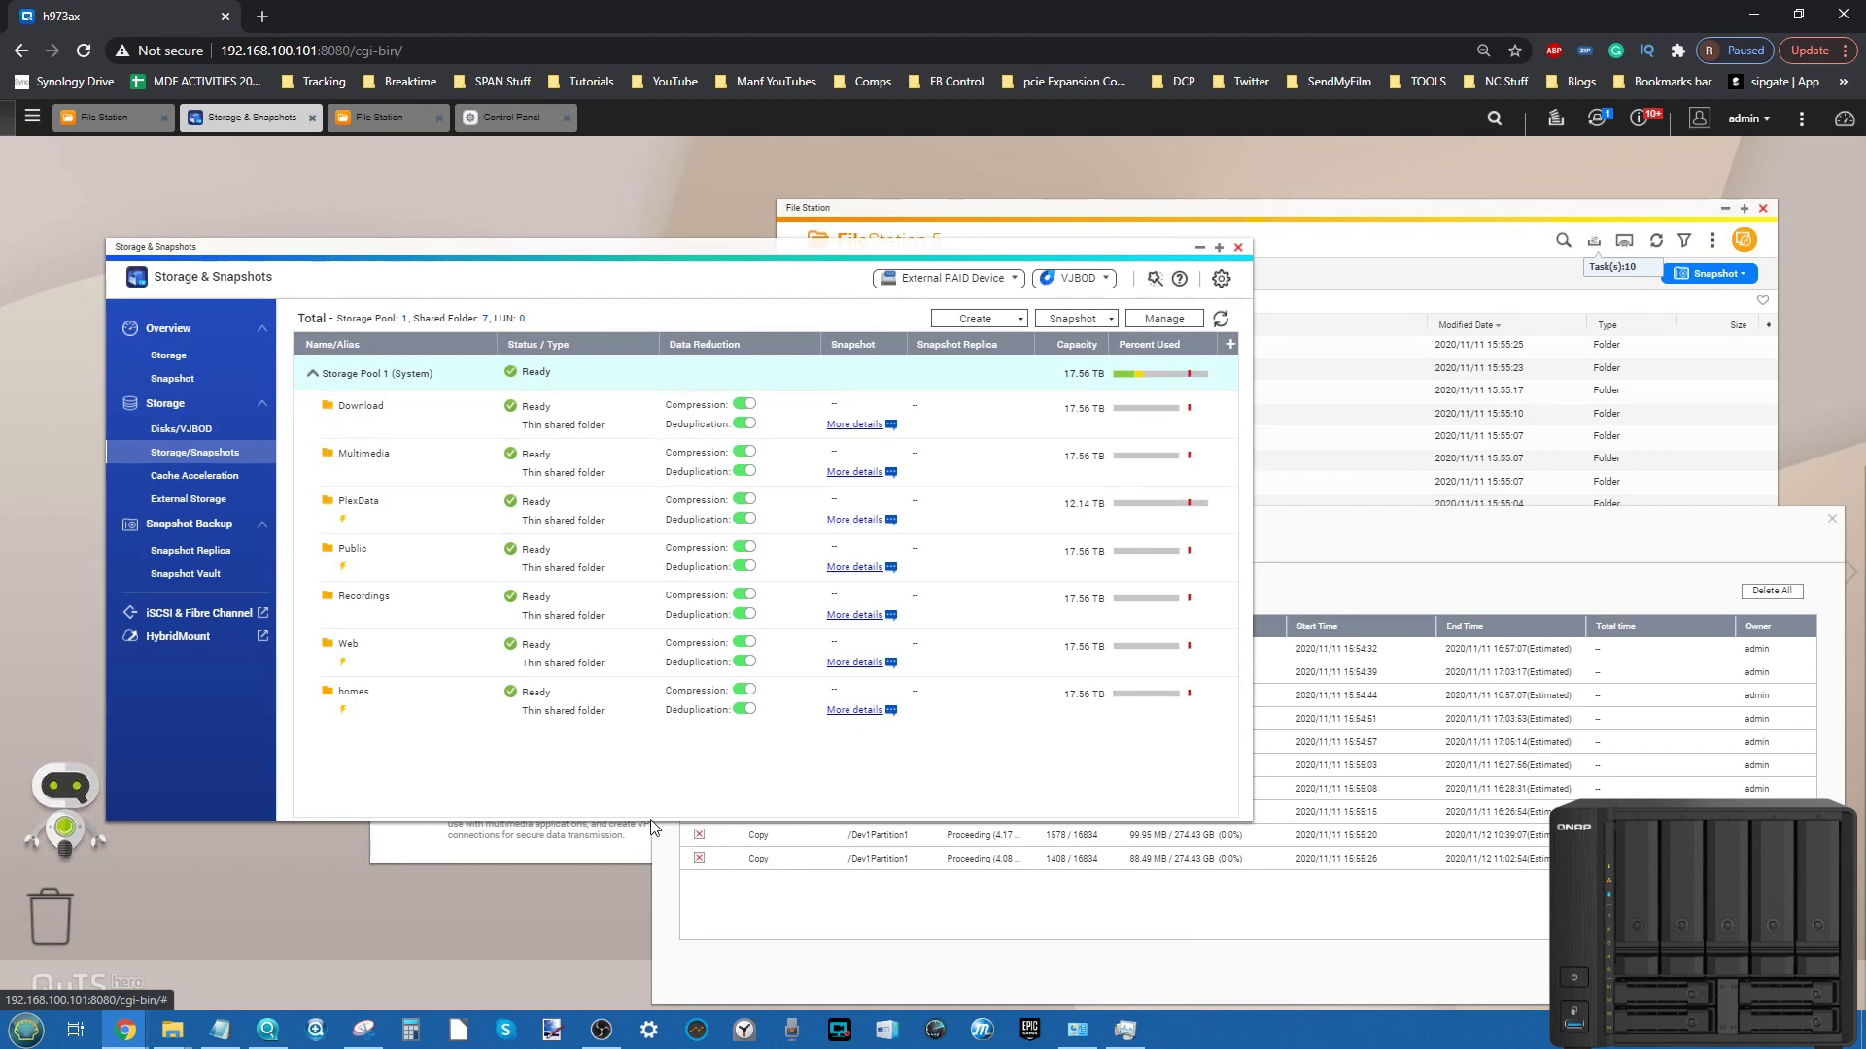
left_click(413, 1030)
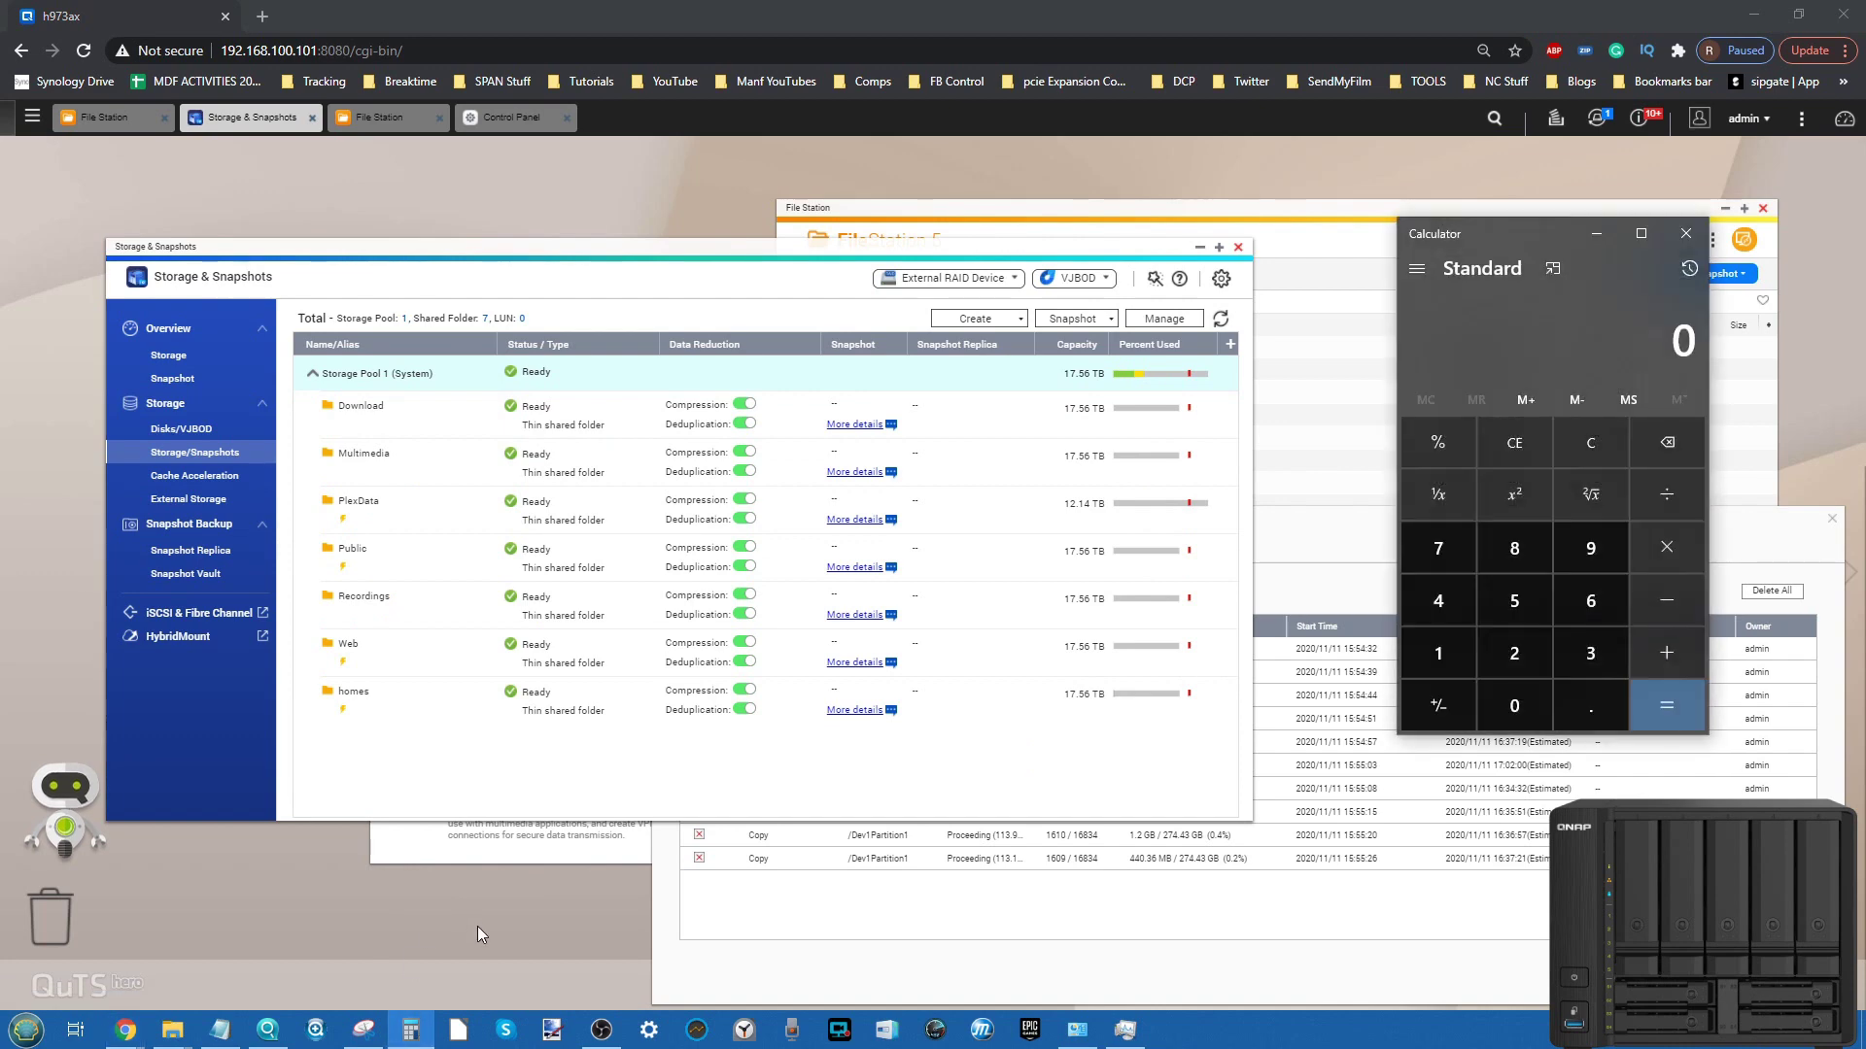
Multiply 274 by 10 in Calculator to get 2,740, then close Calculator.
type("274")
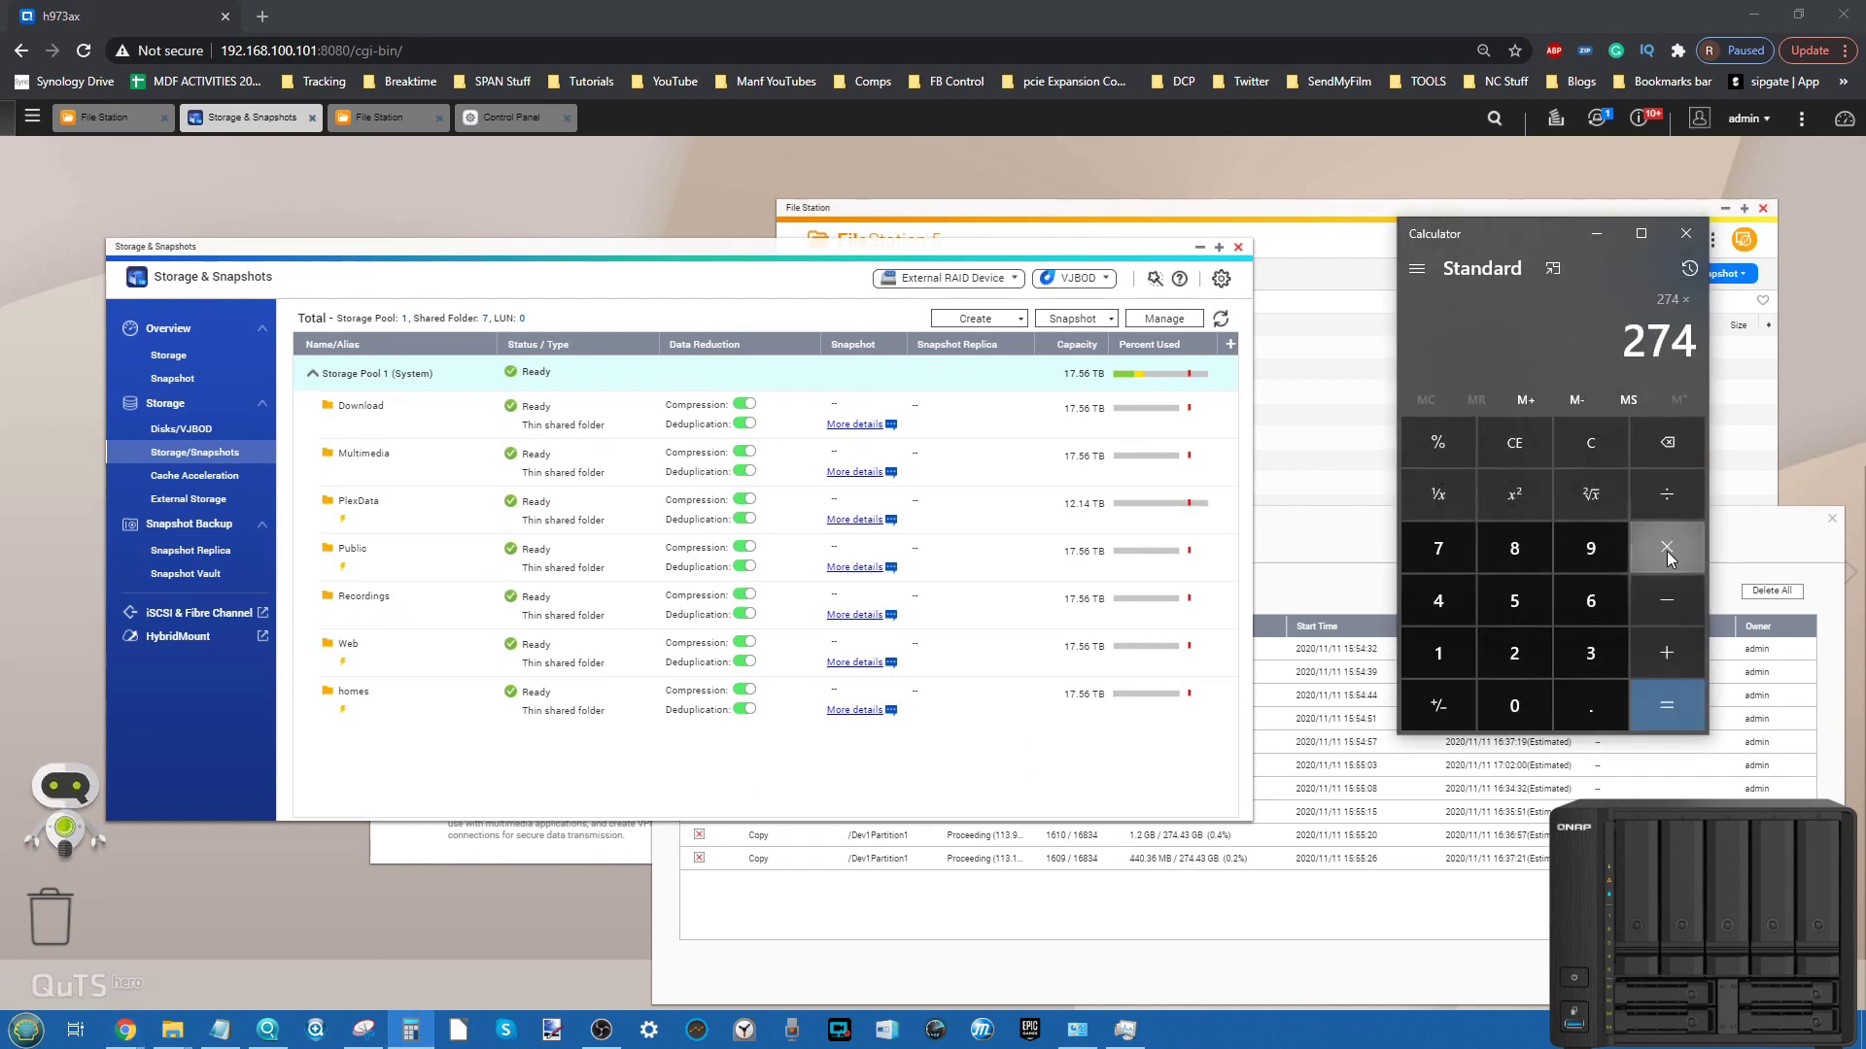
left_click(1425, 672)
left_click(1495, 719)
left_click(1666, 692)
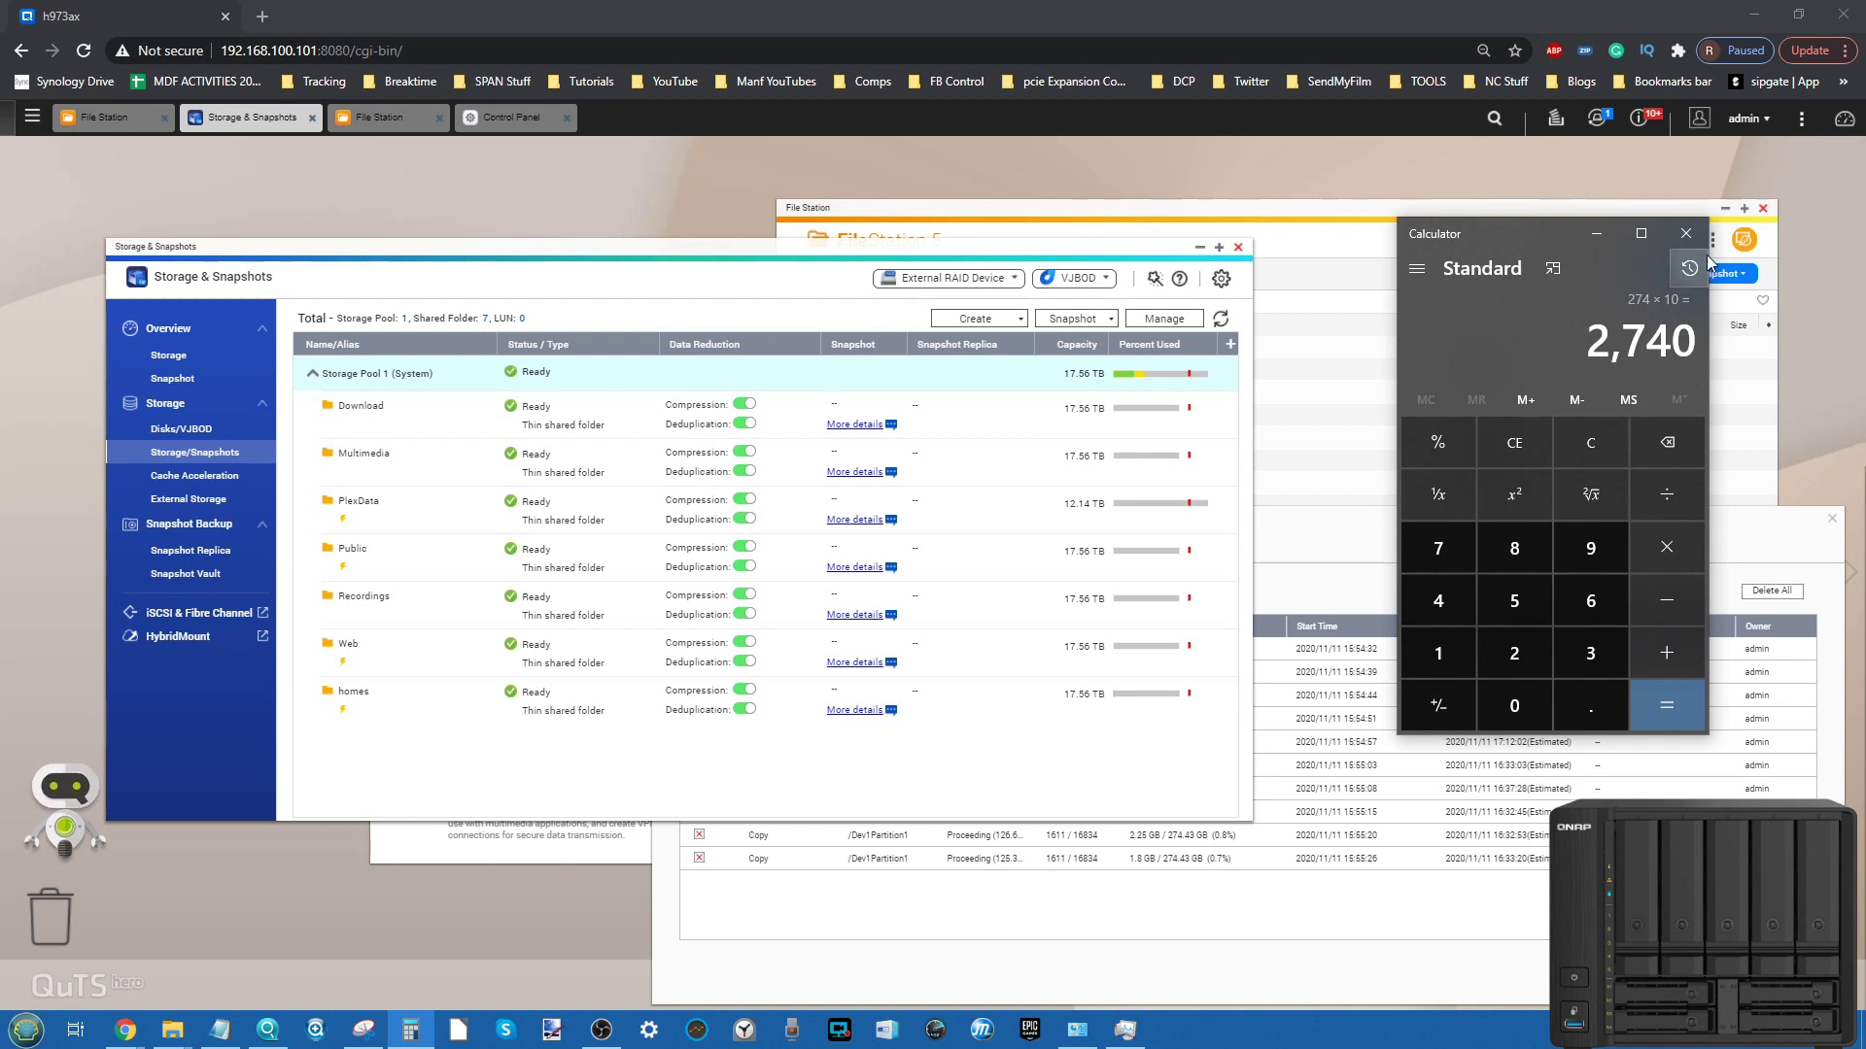
left_click(1686, 233)
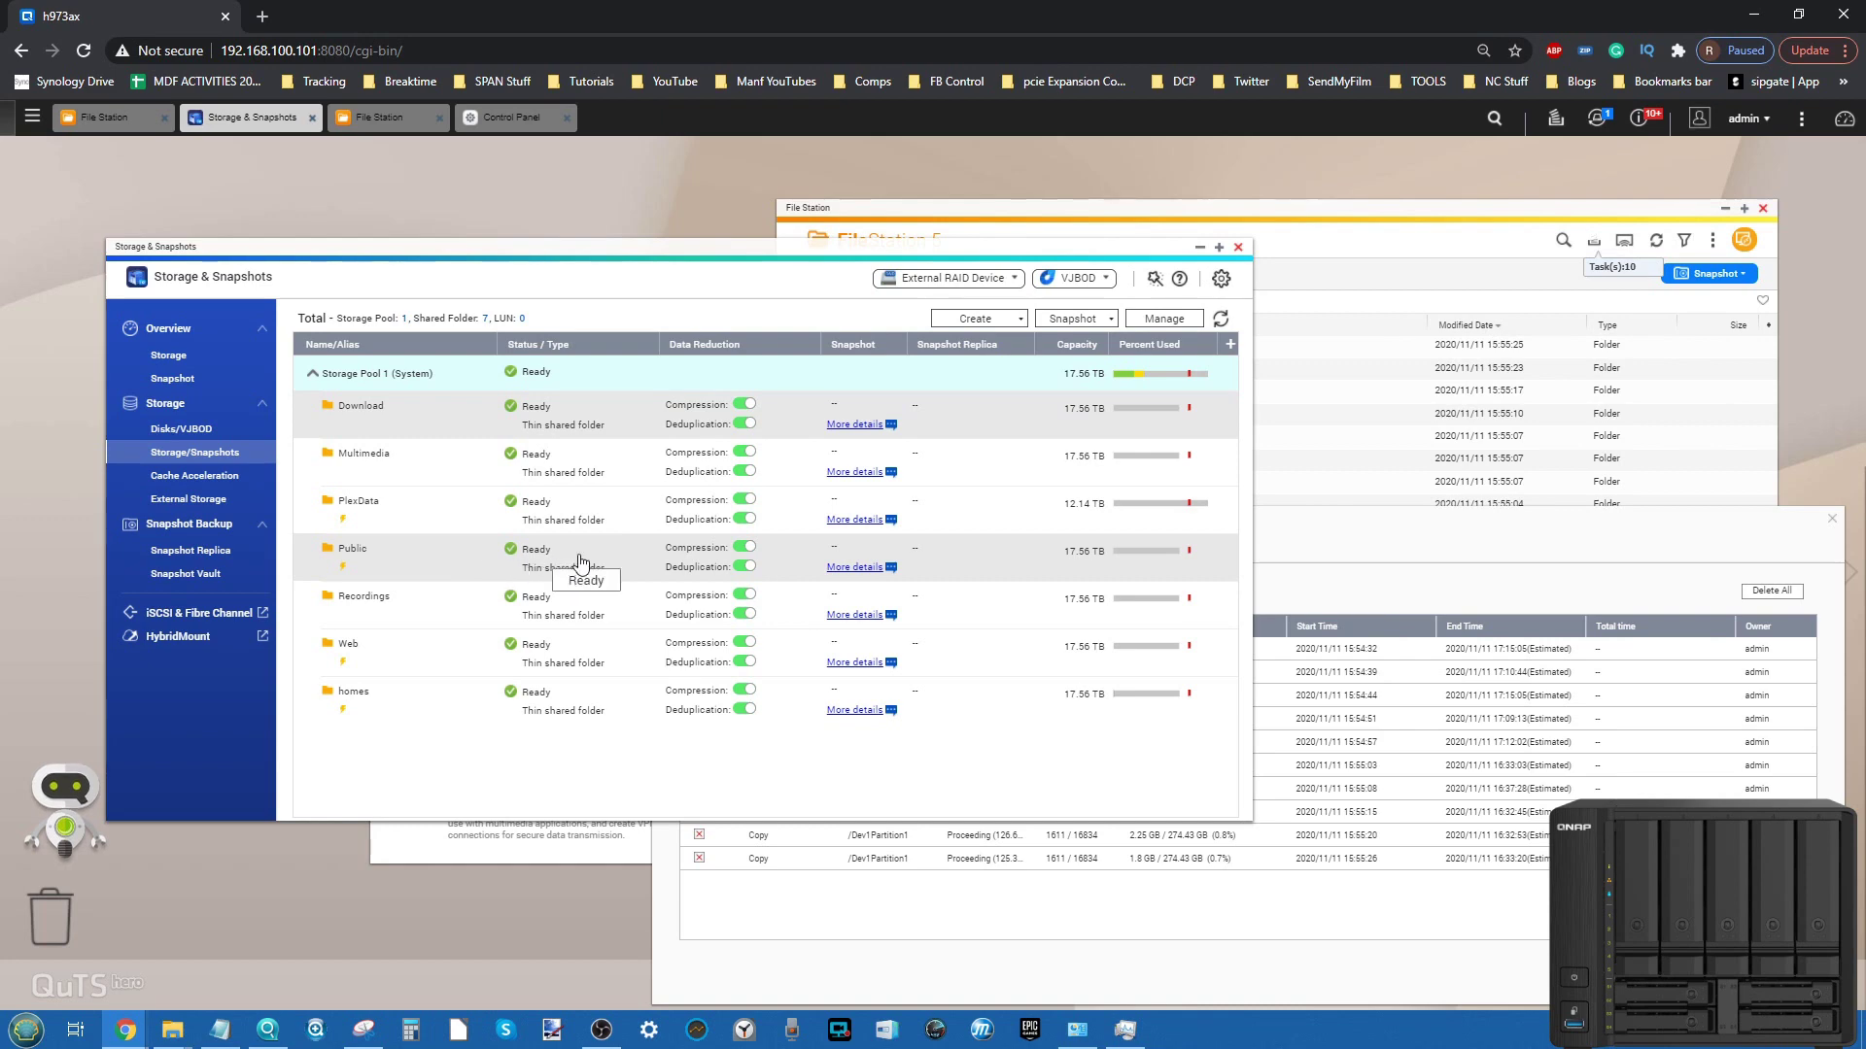
Open the Public shared folder's details and view Storage Pool 1's data reduction information.
left_click(844, 567)
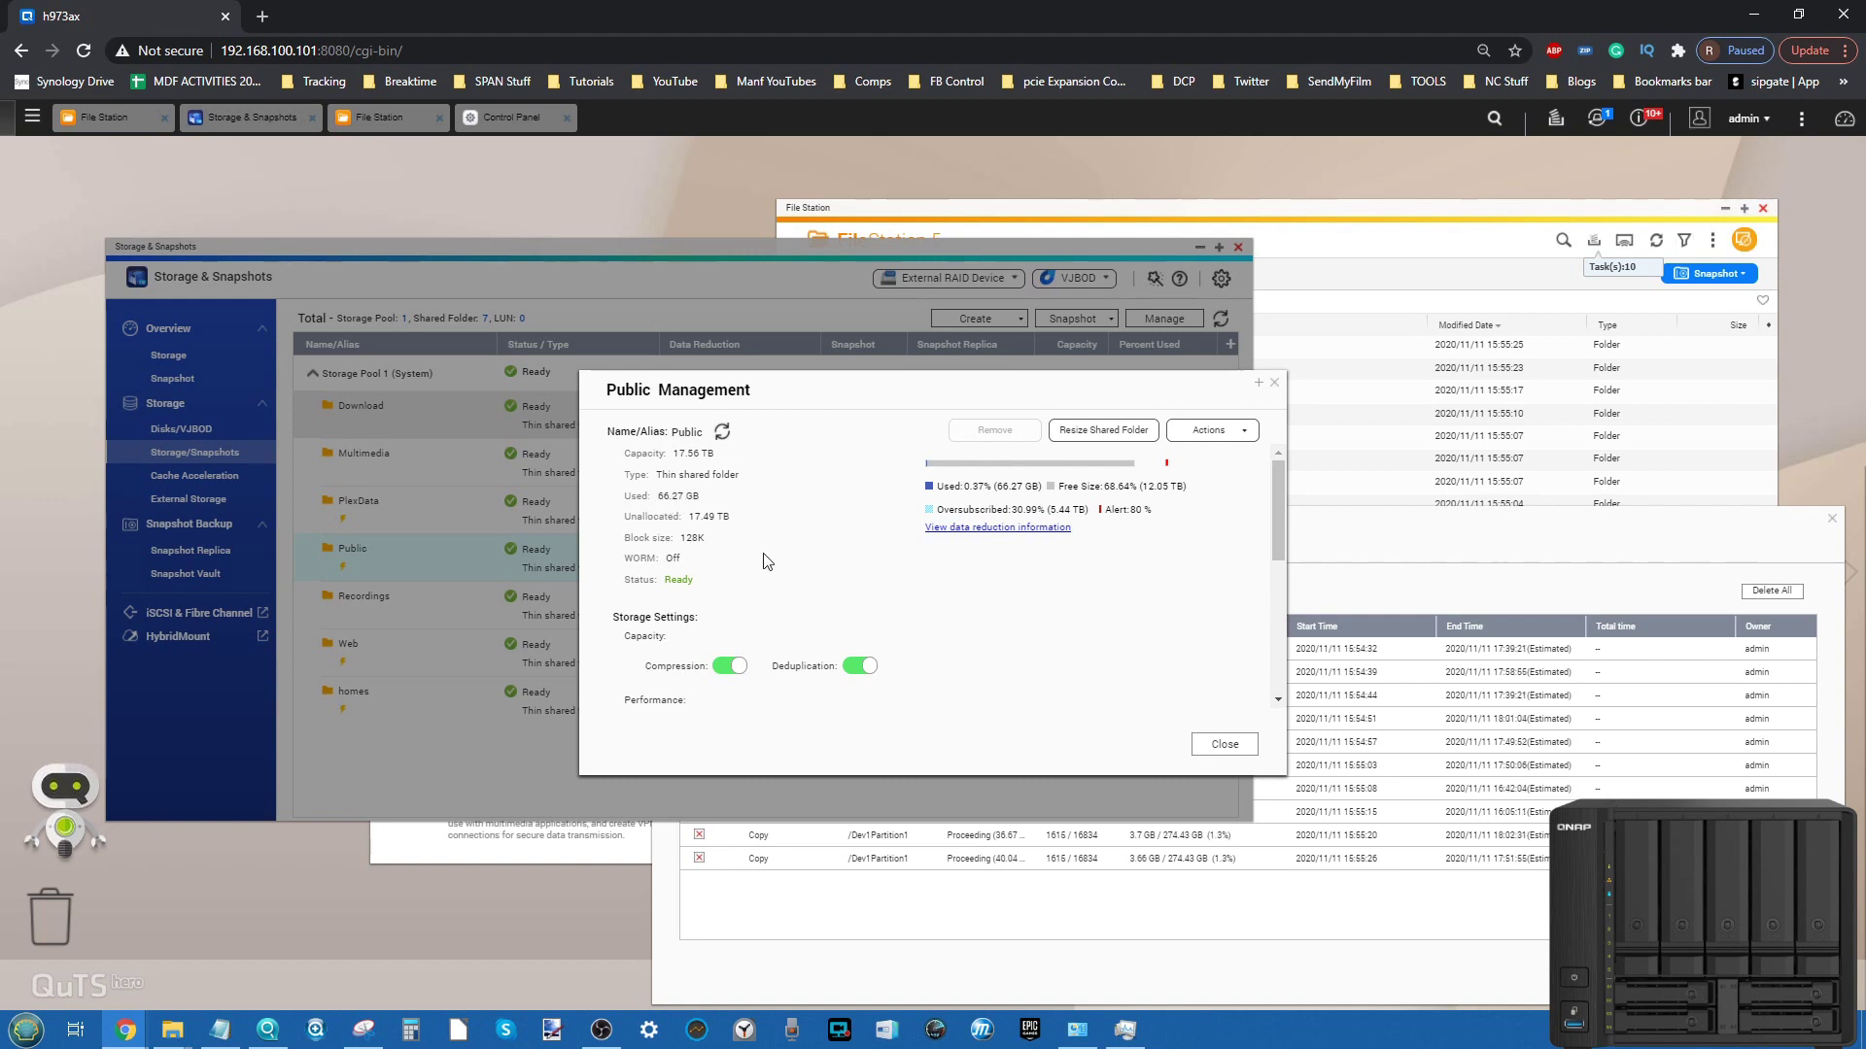
scroll(764, 559, "down", 1)
scroll(764, 558, "down", 3)
scroll(763, 558, "up", 5)
left_click(1014, 529)
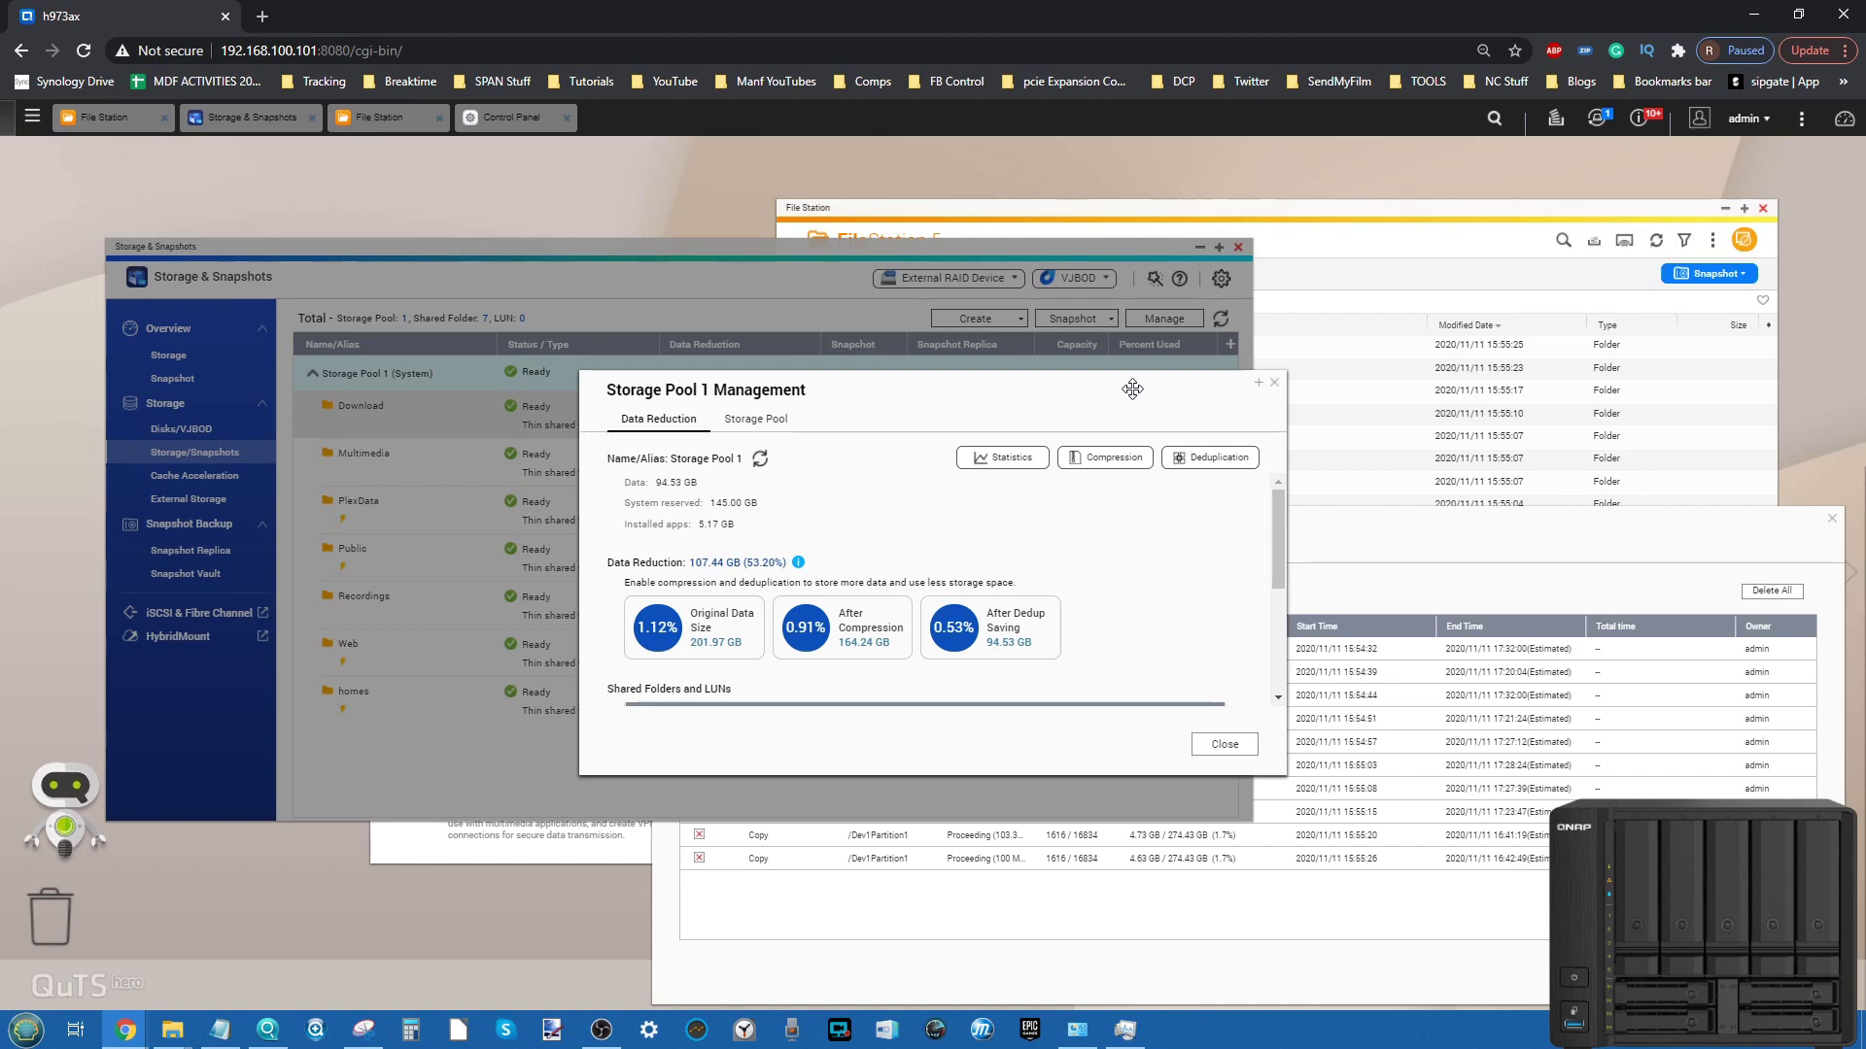
Enlarge and maximize Storage Pool 1 Management to show 131.39 GB (58.10%) reduction and per-folder compression.
left_click_drag(1133, 387, 848, 349)
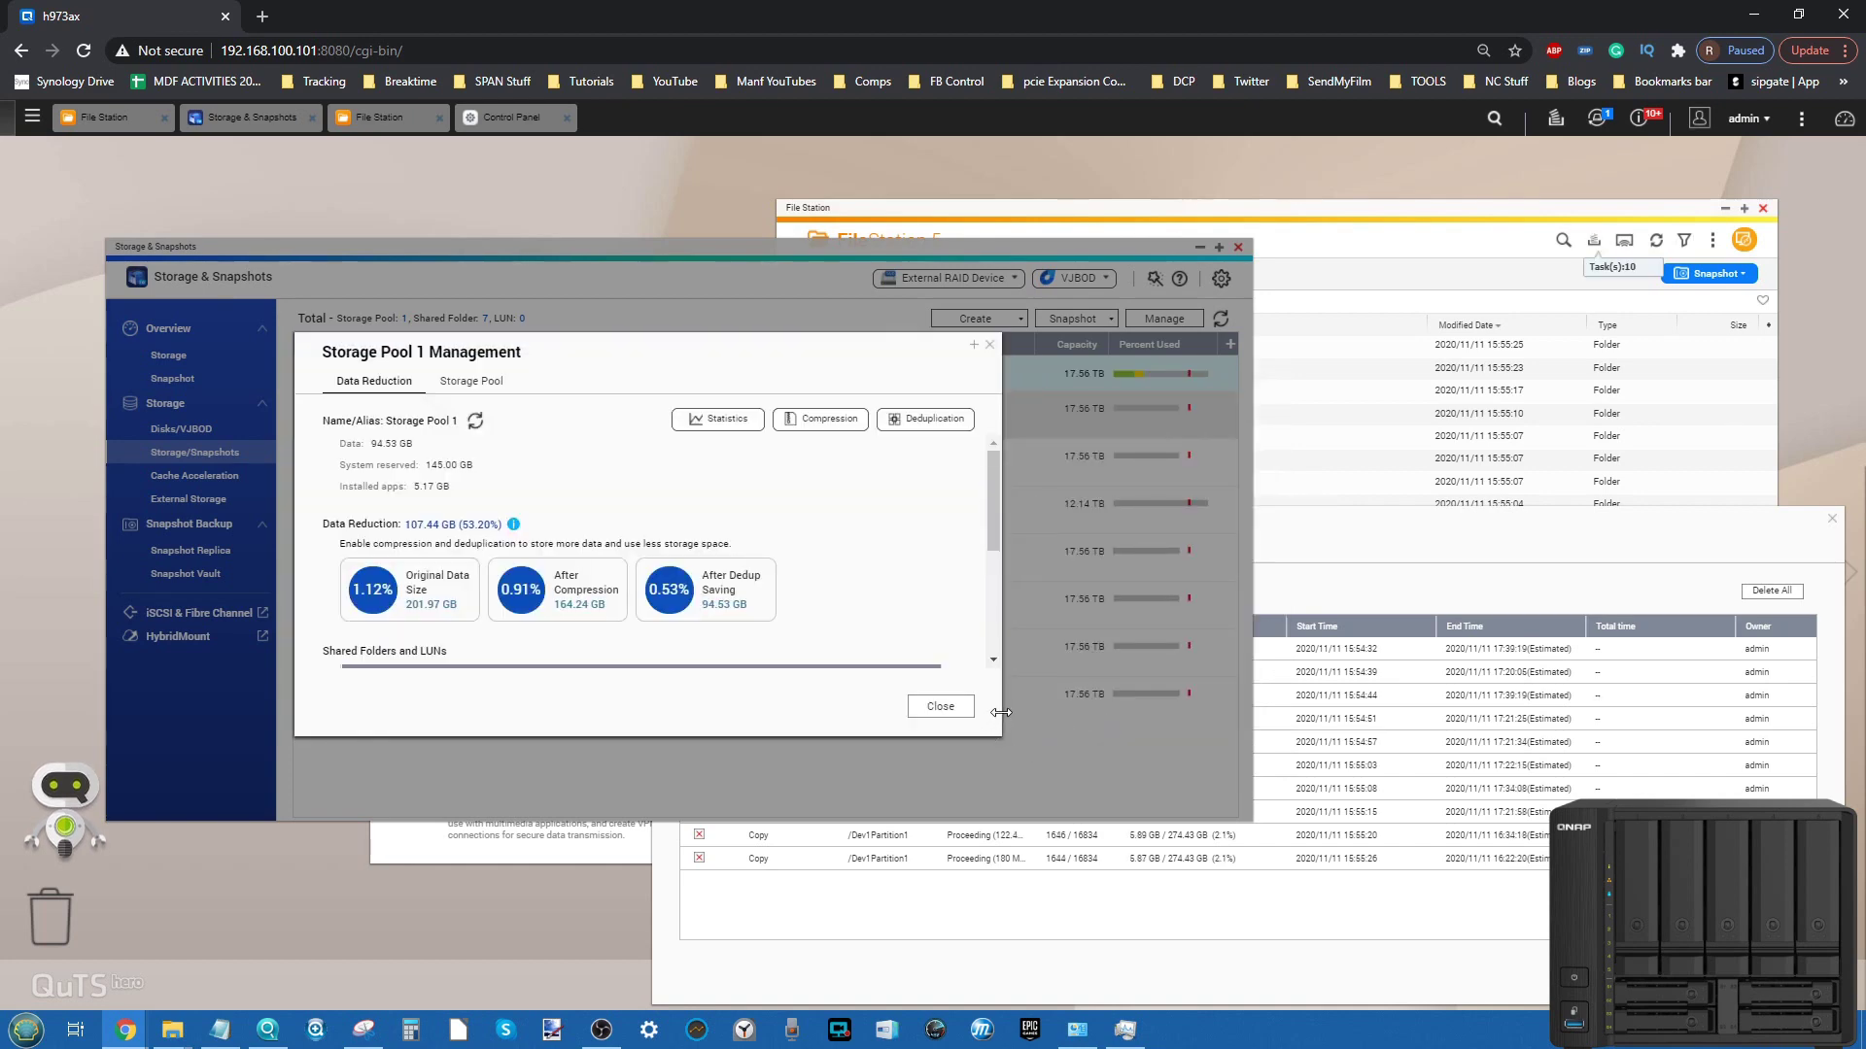
left_click_drag(1001, 712, 1234, 715)
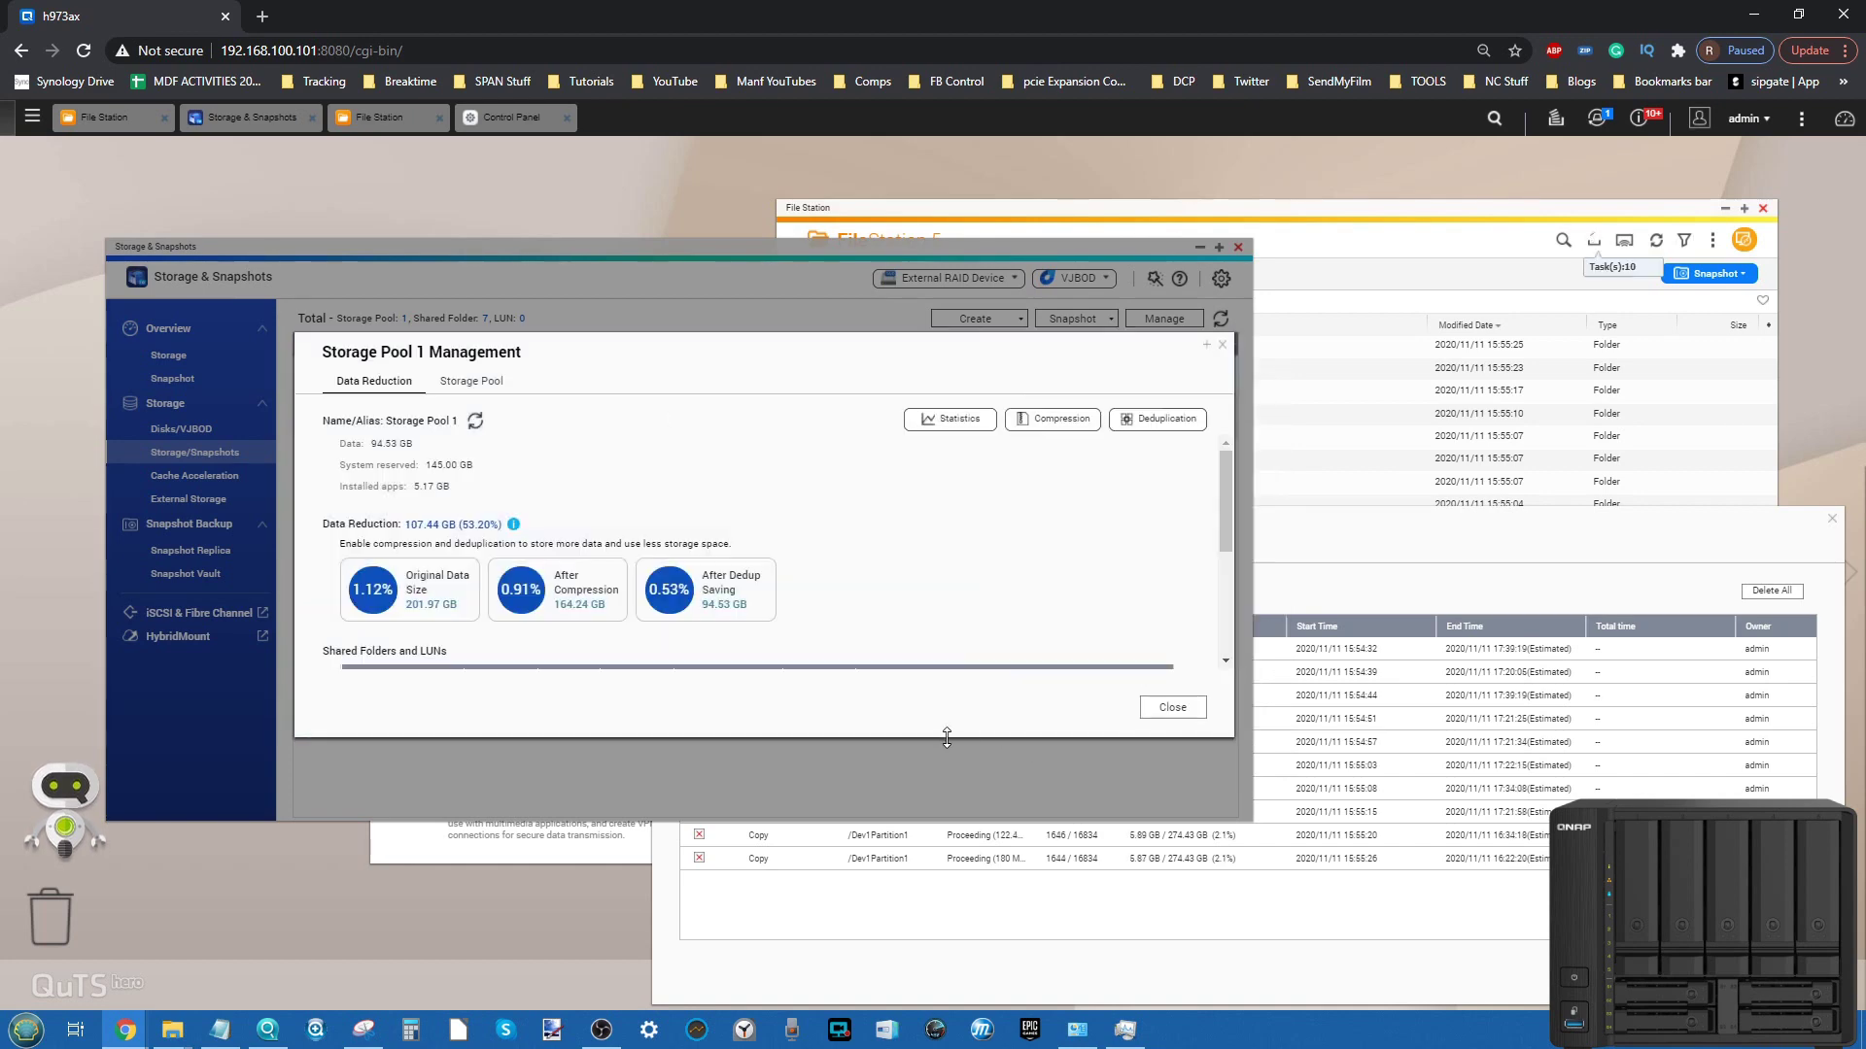
left_click_drag(947, 737, 941, 912)
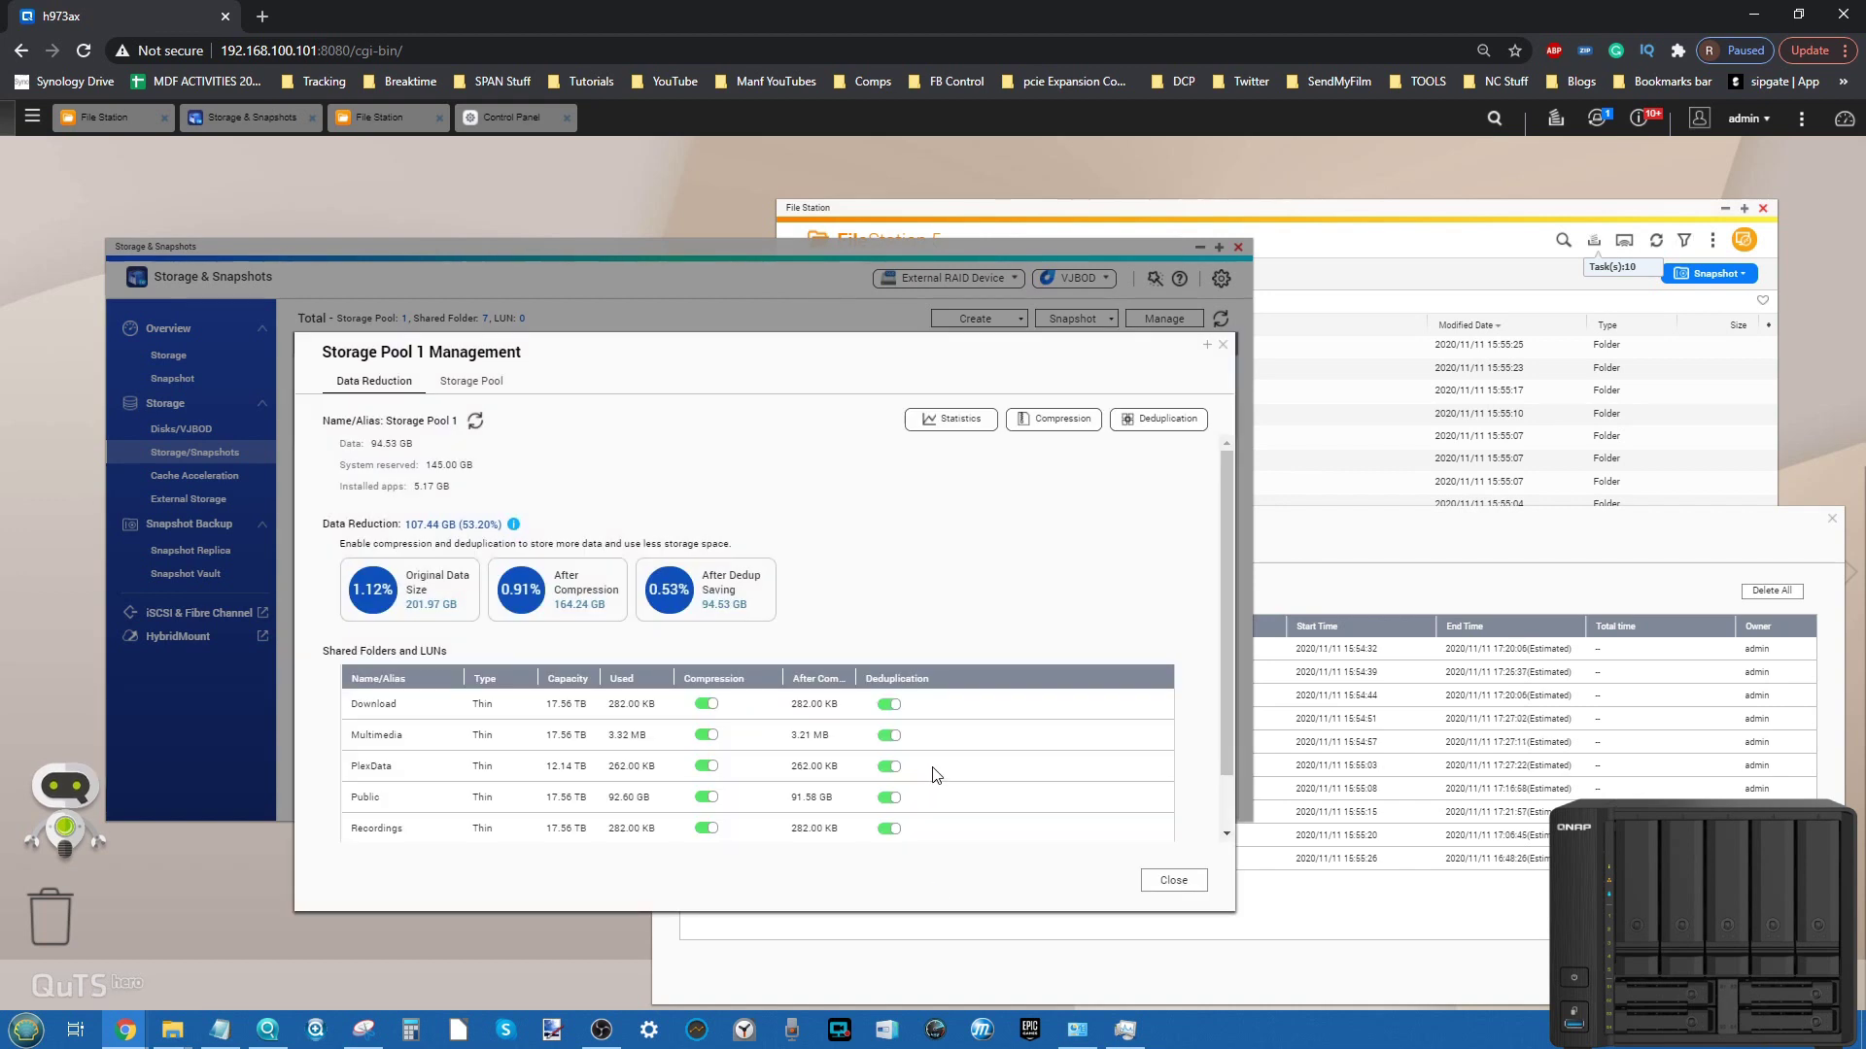
scroll(936, 775, "down", 1)
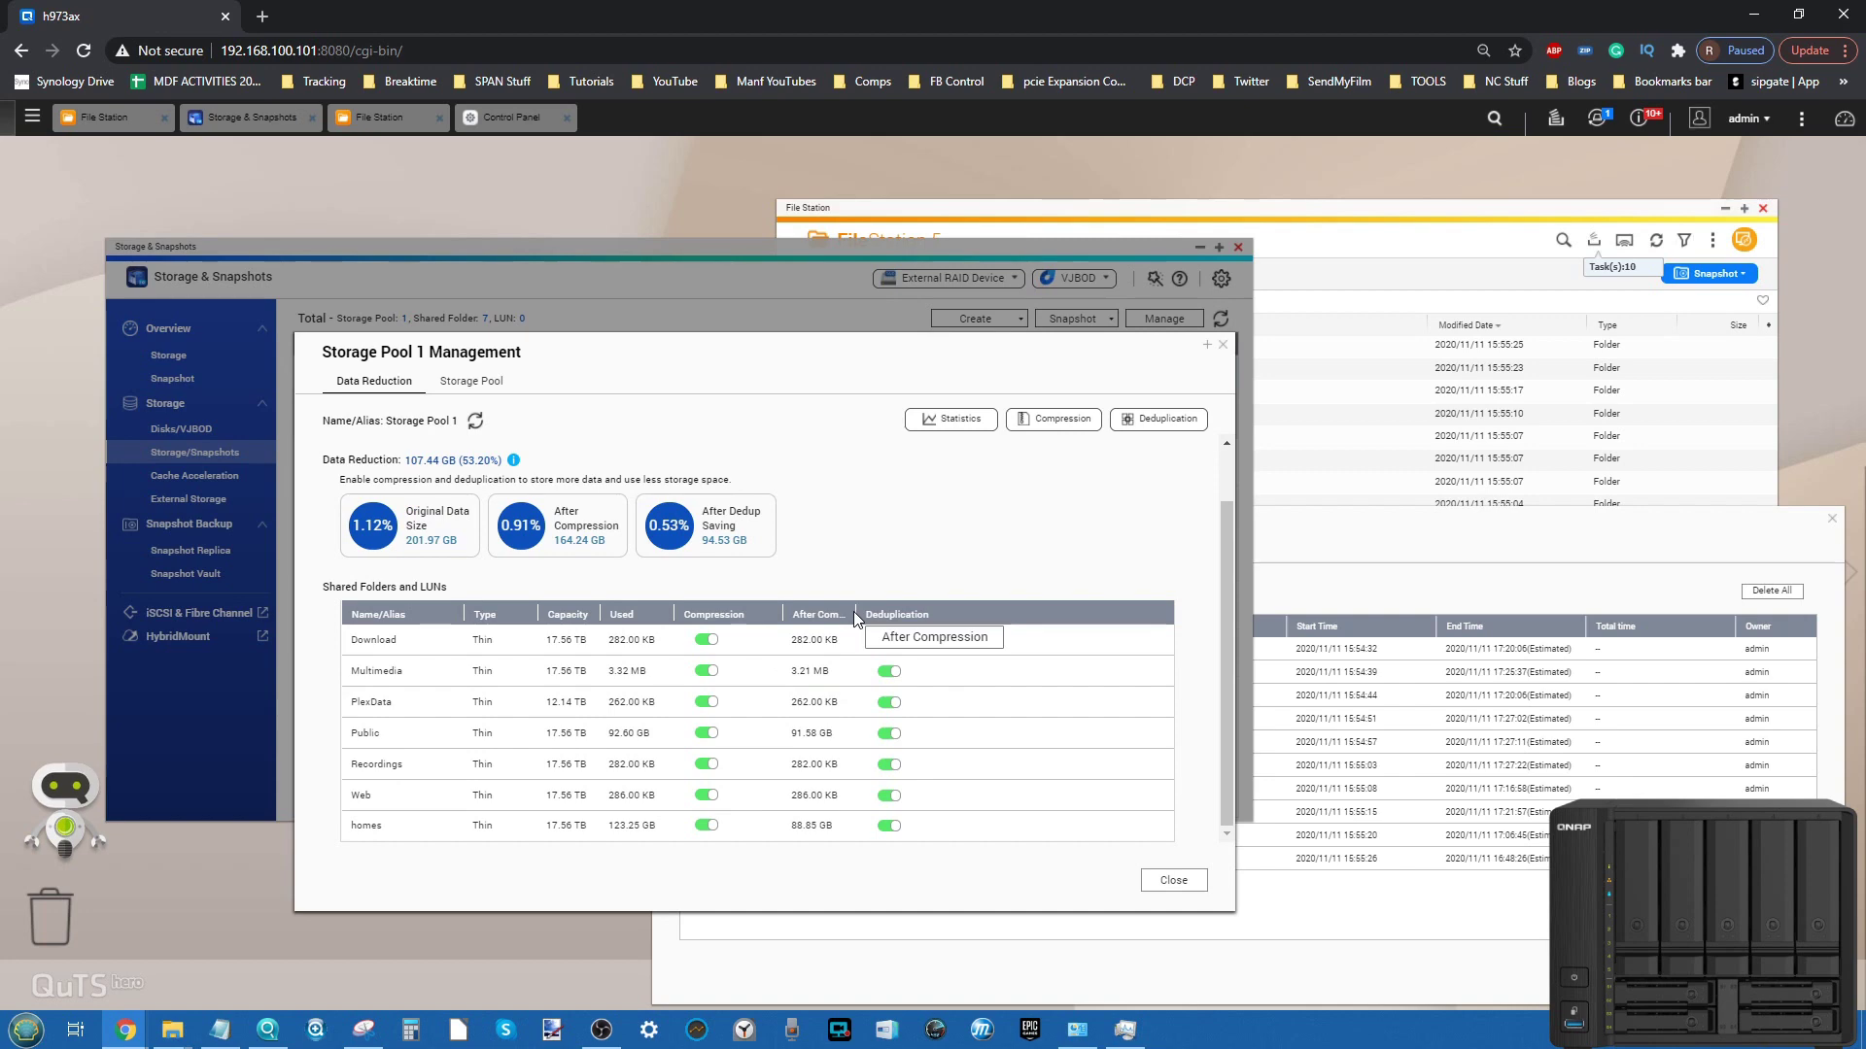
left_click(1207, 345)
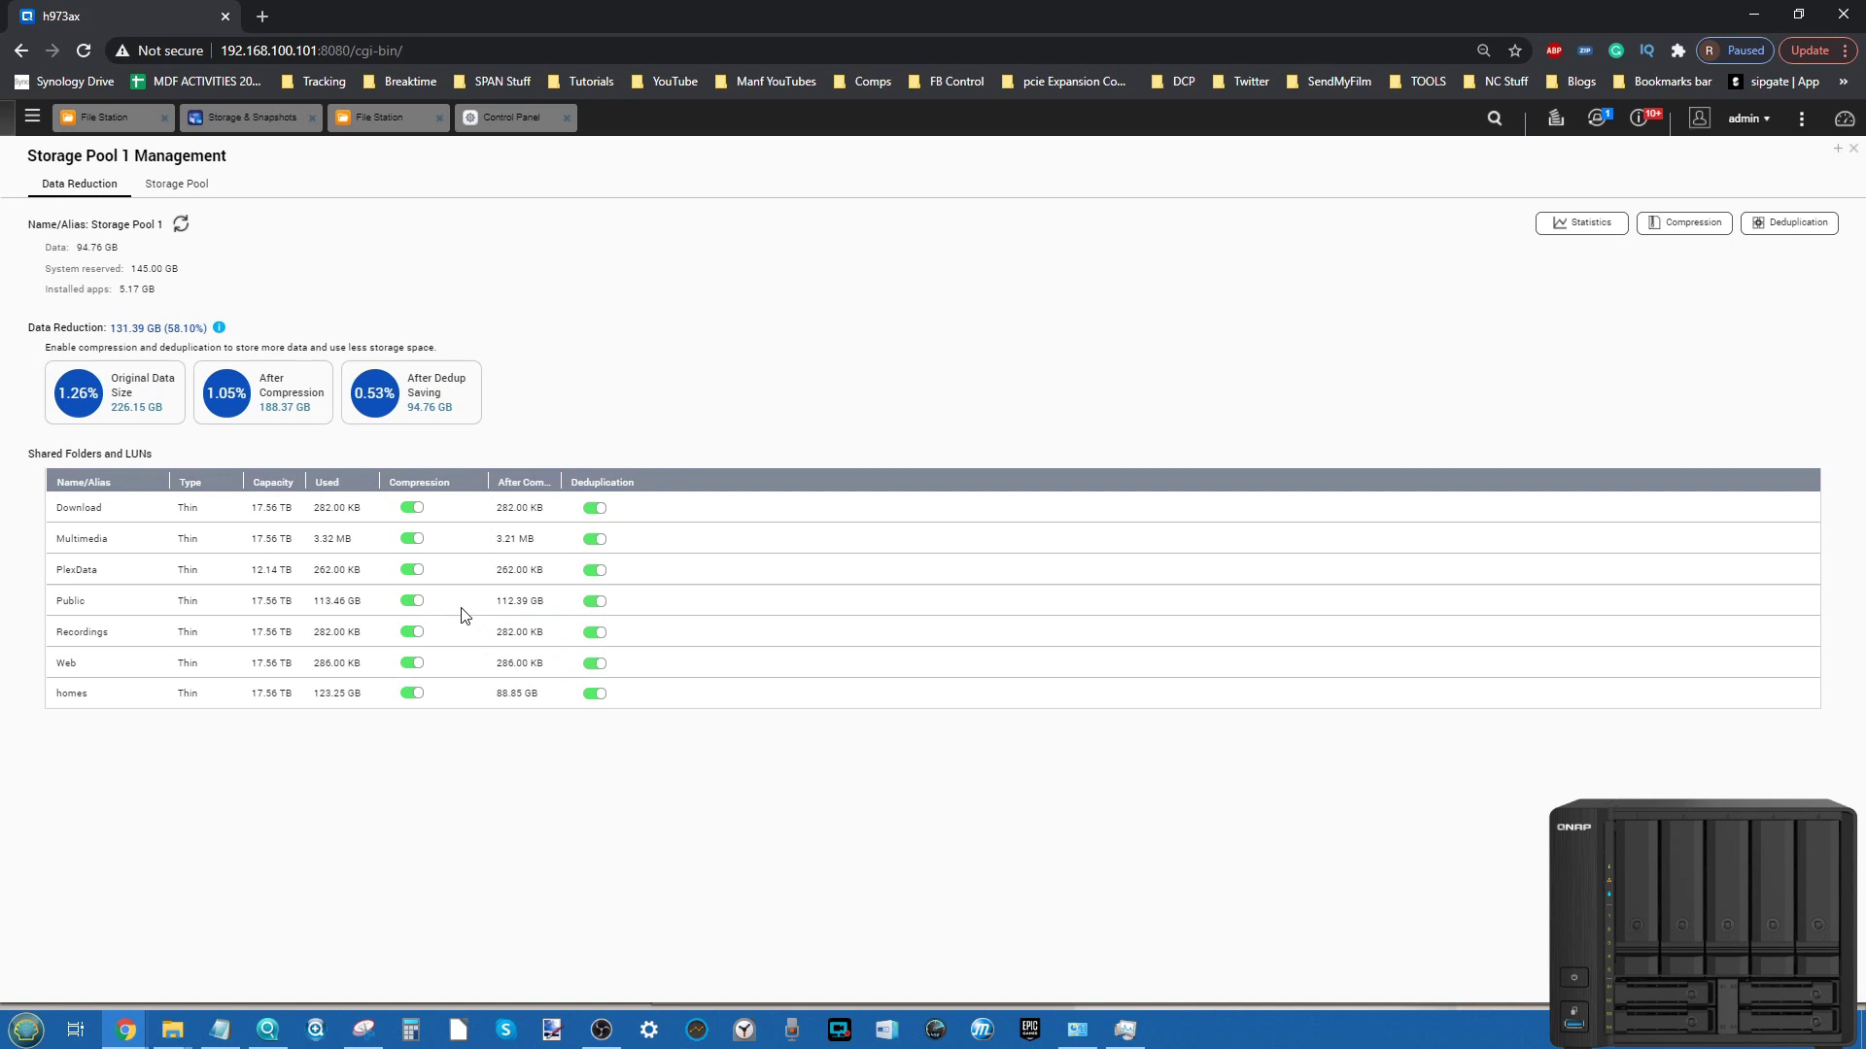
left_click(437, 540)
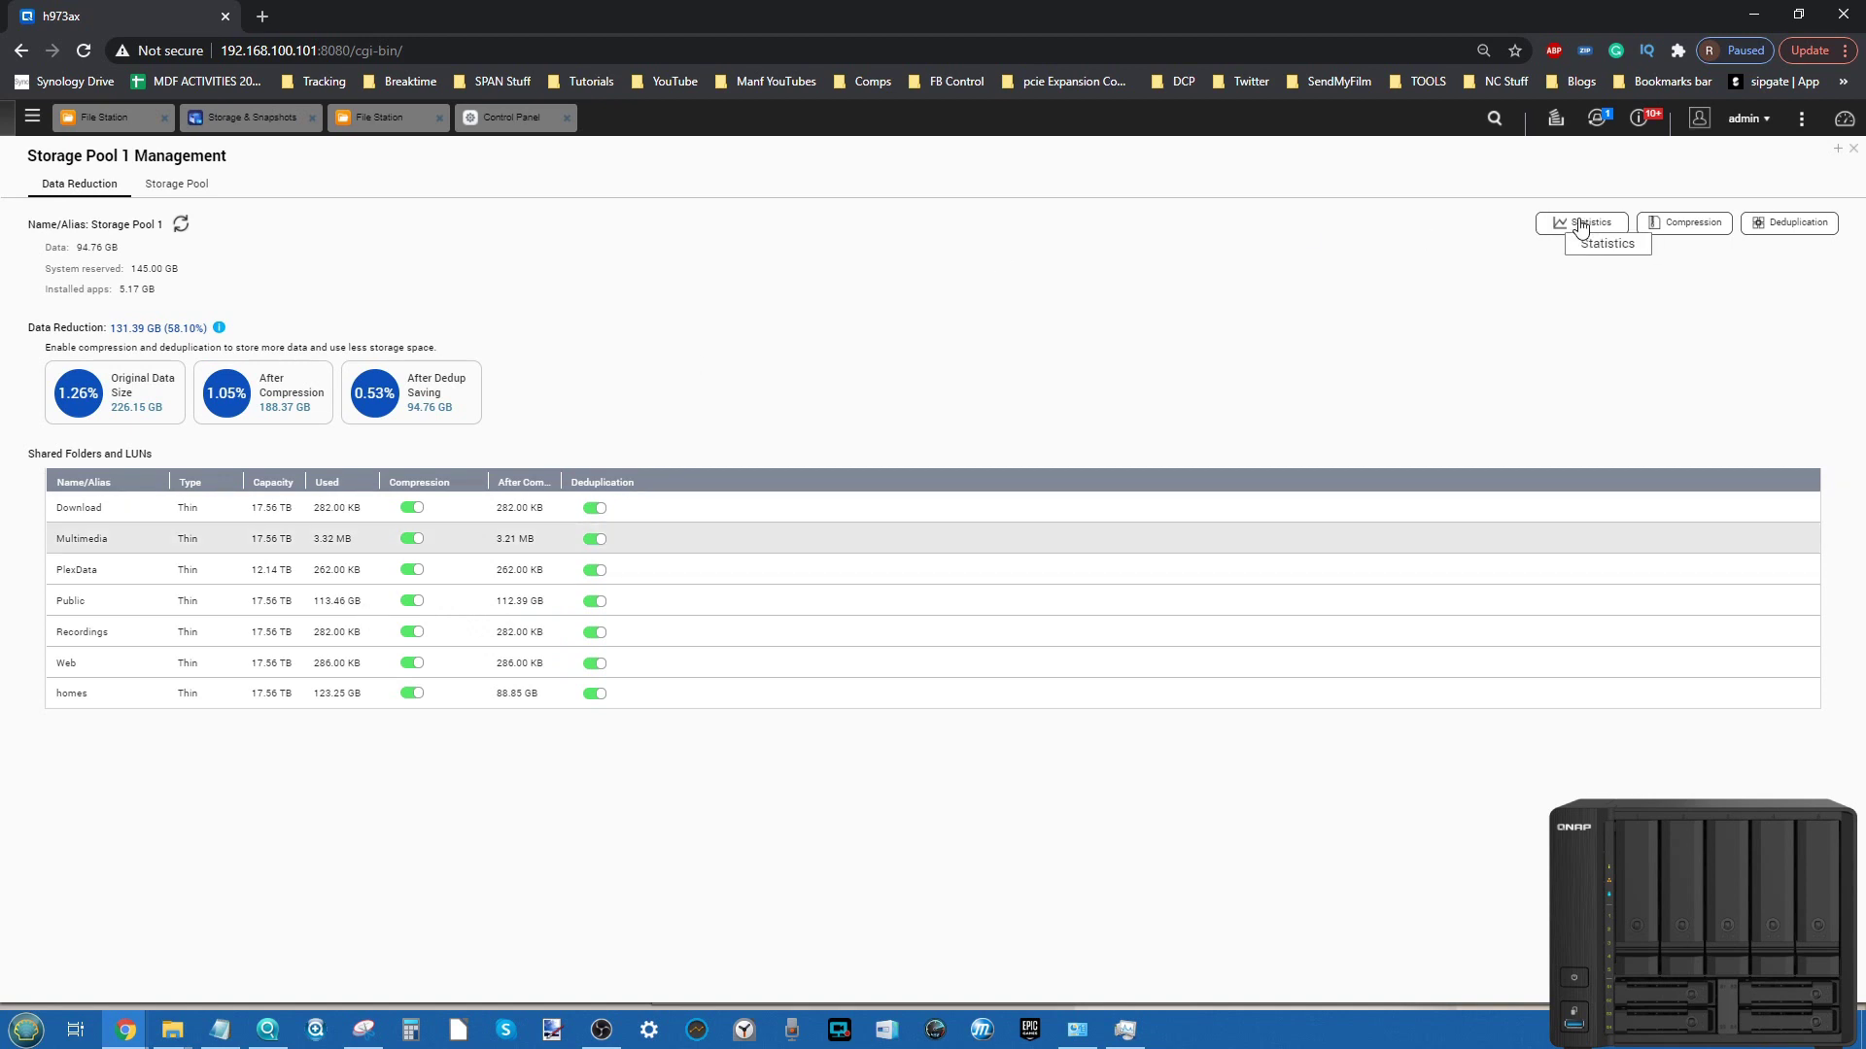
Check the data reduction statistics, dismiss the task list, and open the 'What is Compression?' explanation.
left_click(1581, 226)
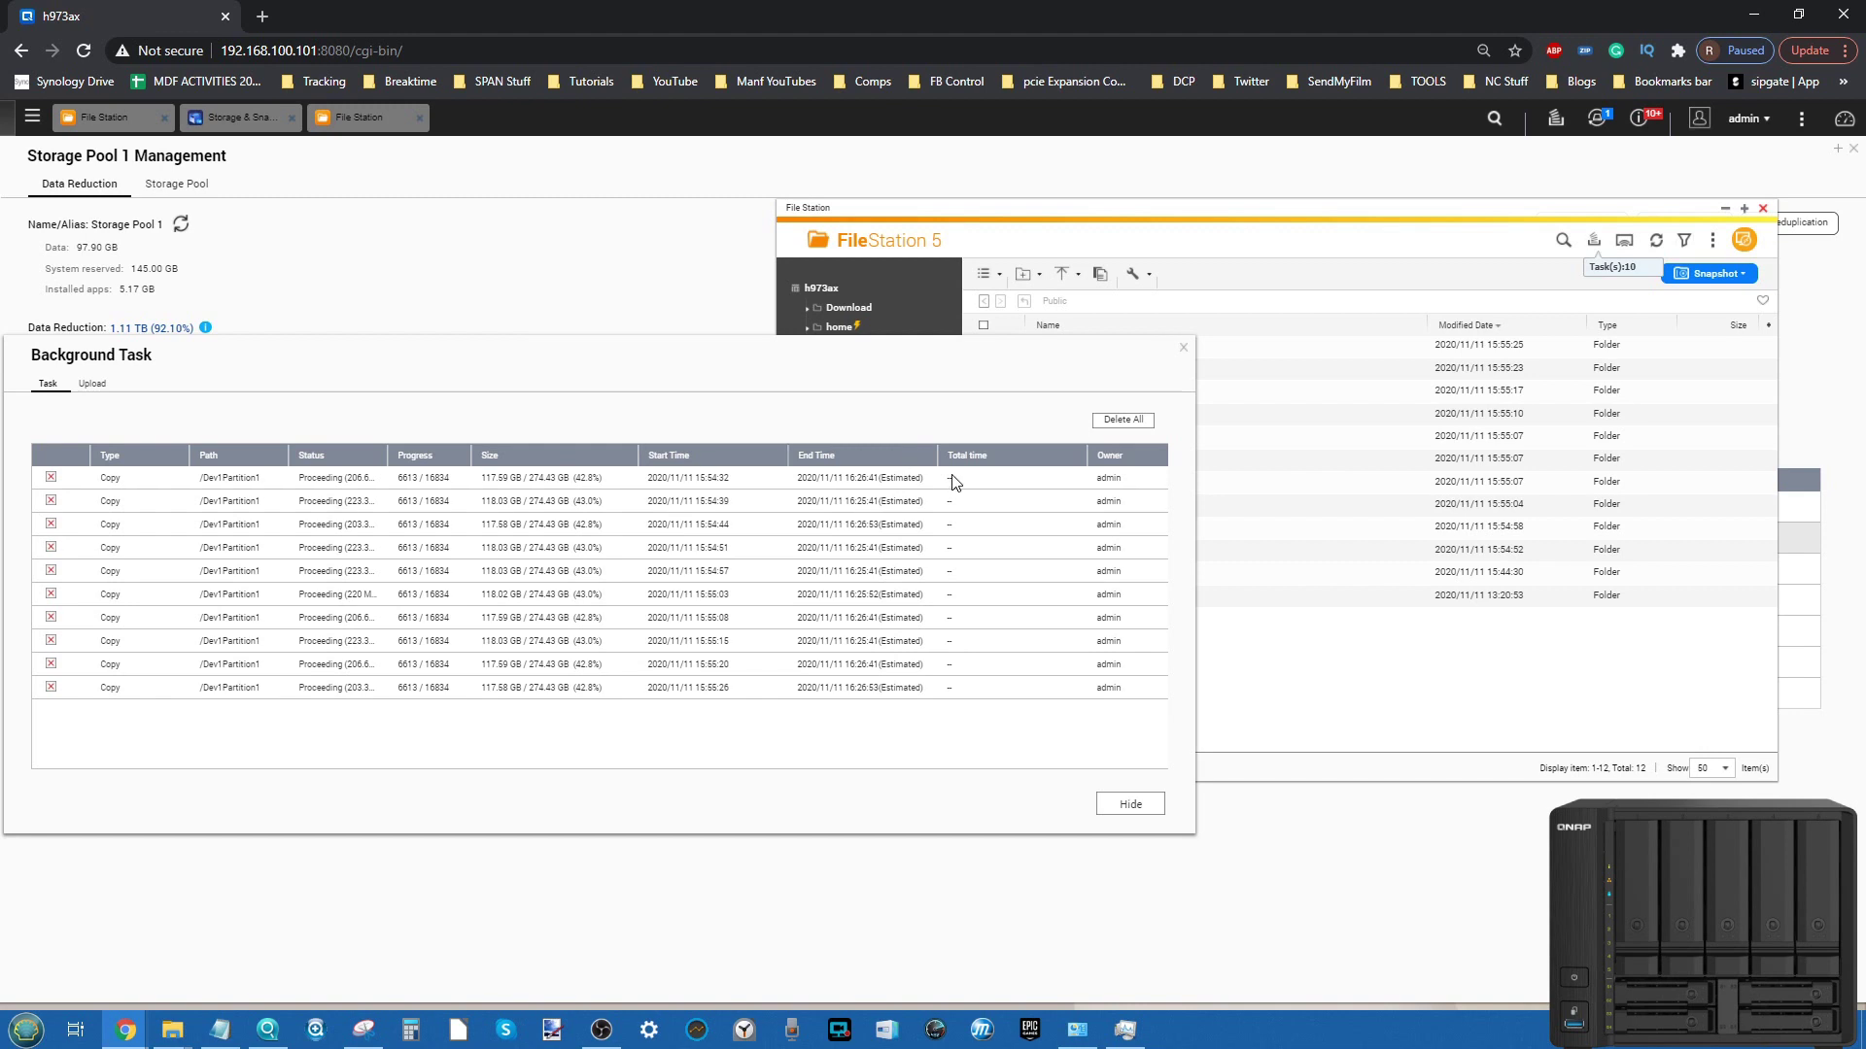
left_click(1184, 348)
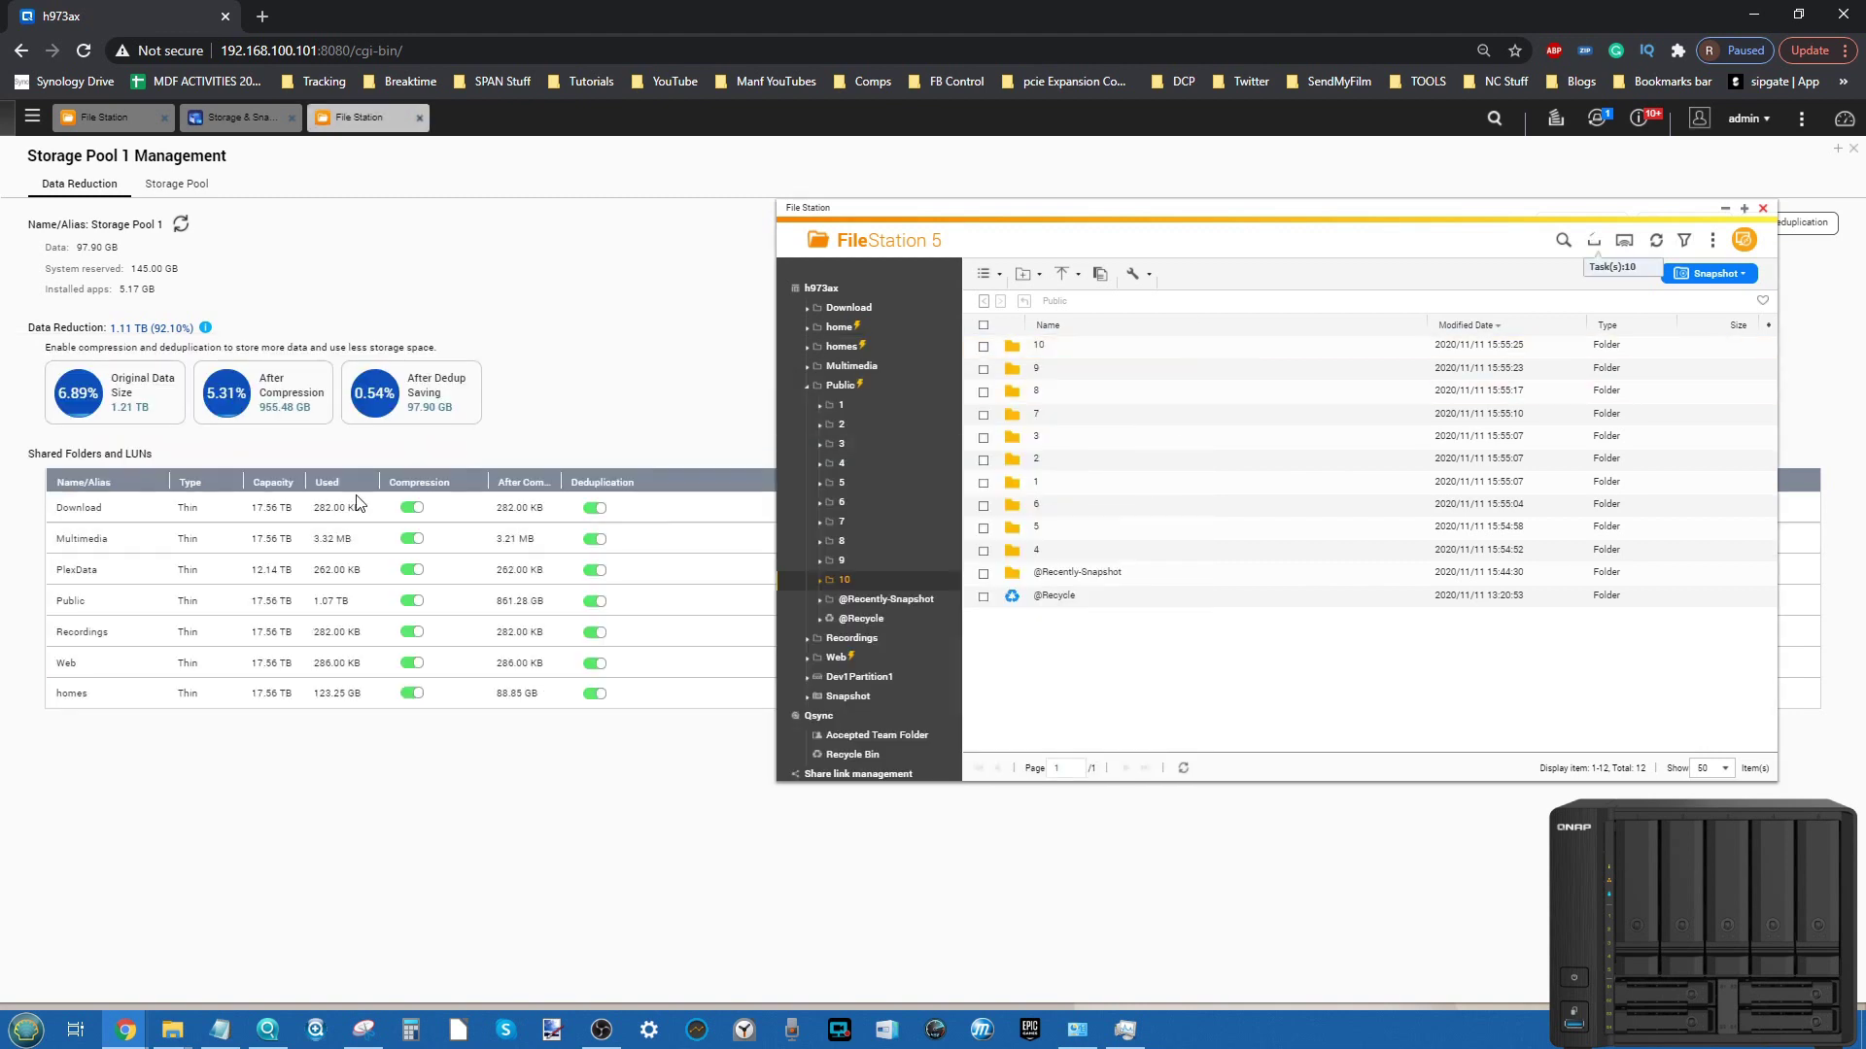
left_click(425, 879)
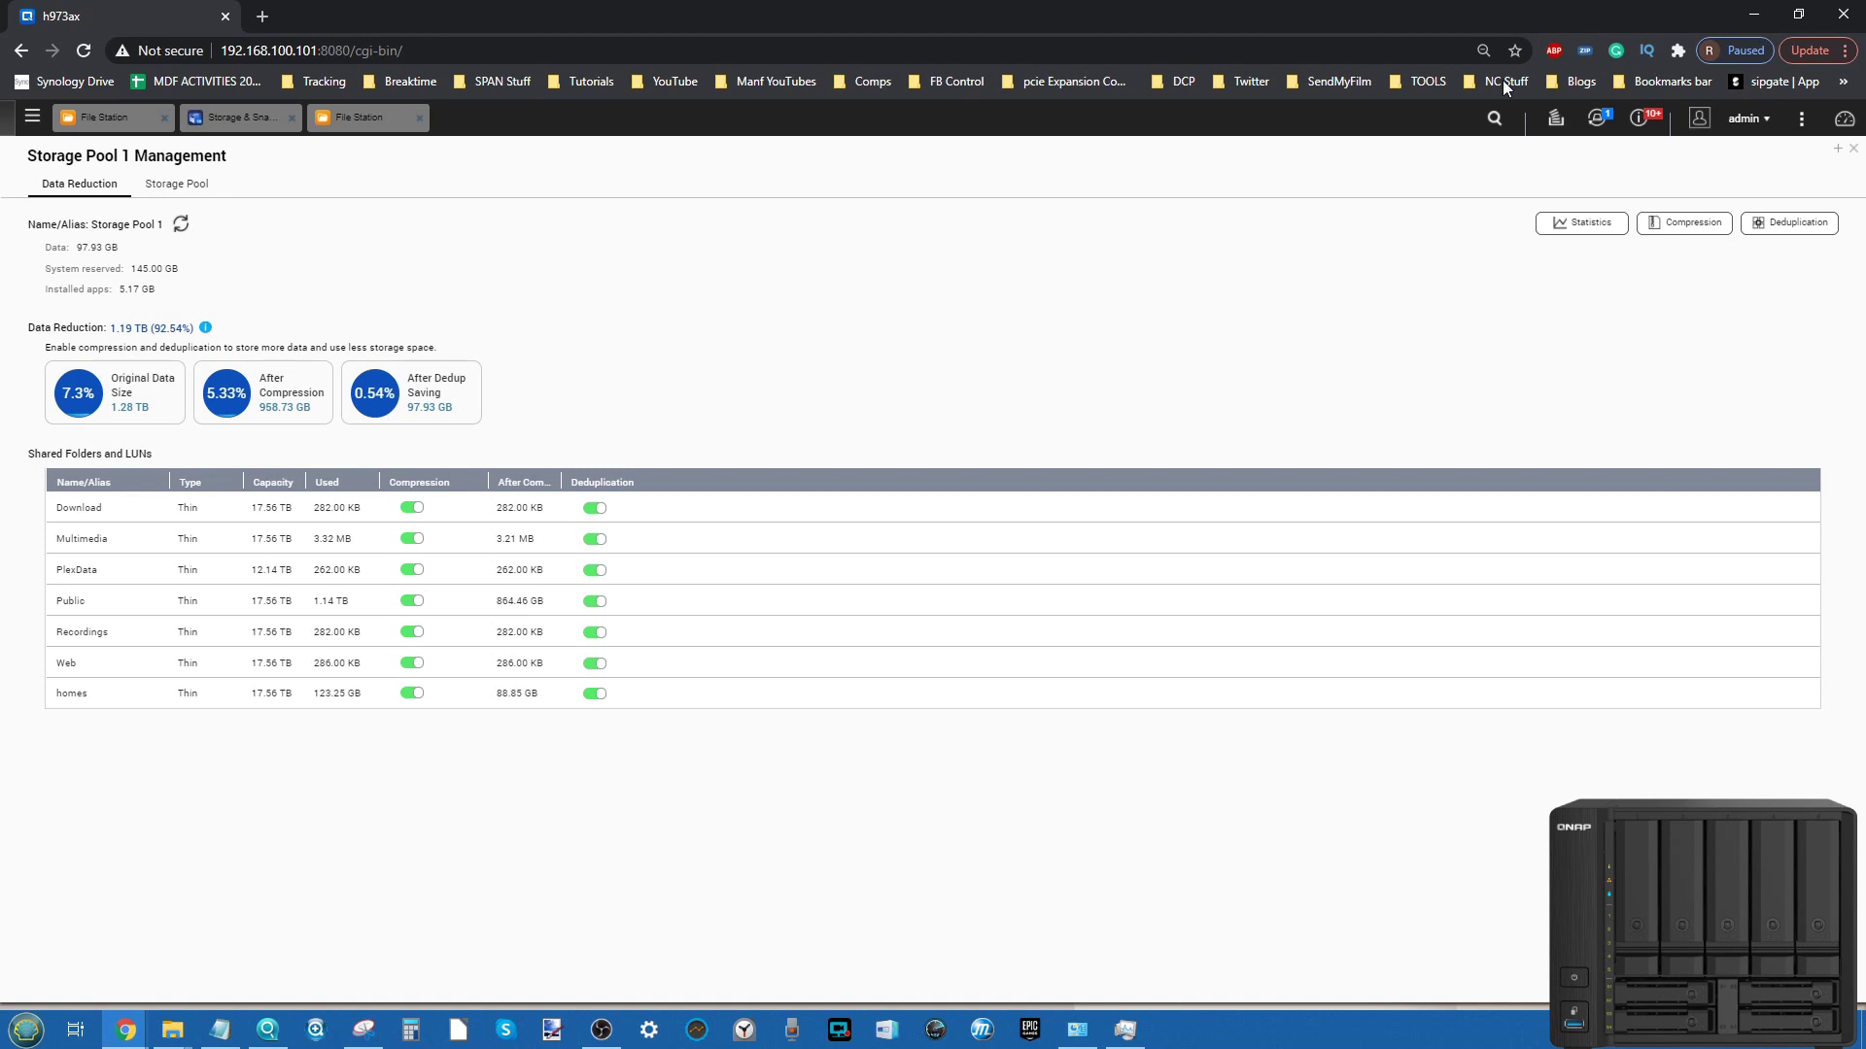
left_click(1676, 222)
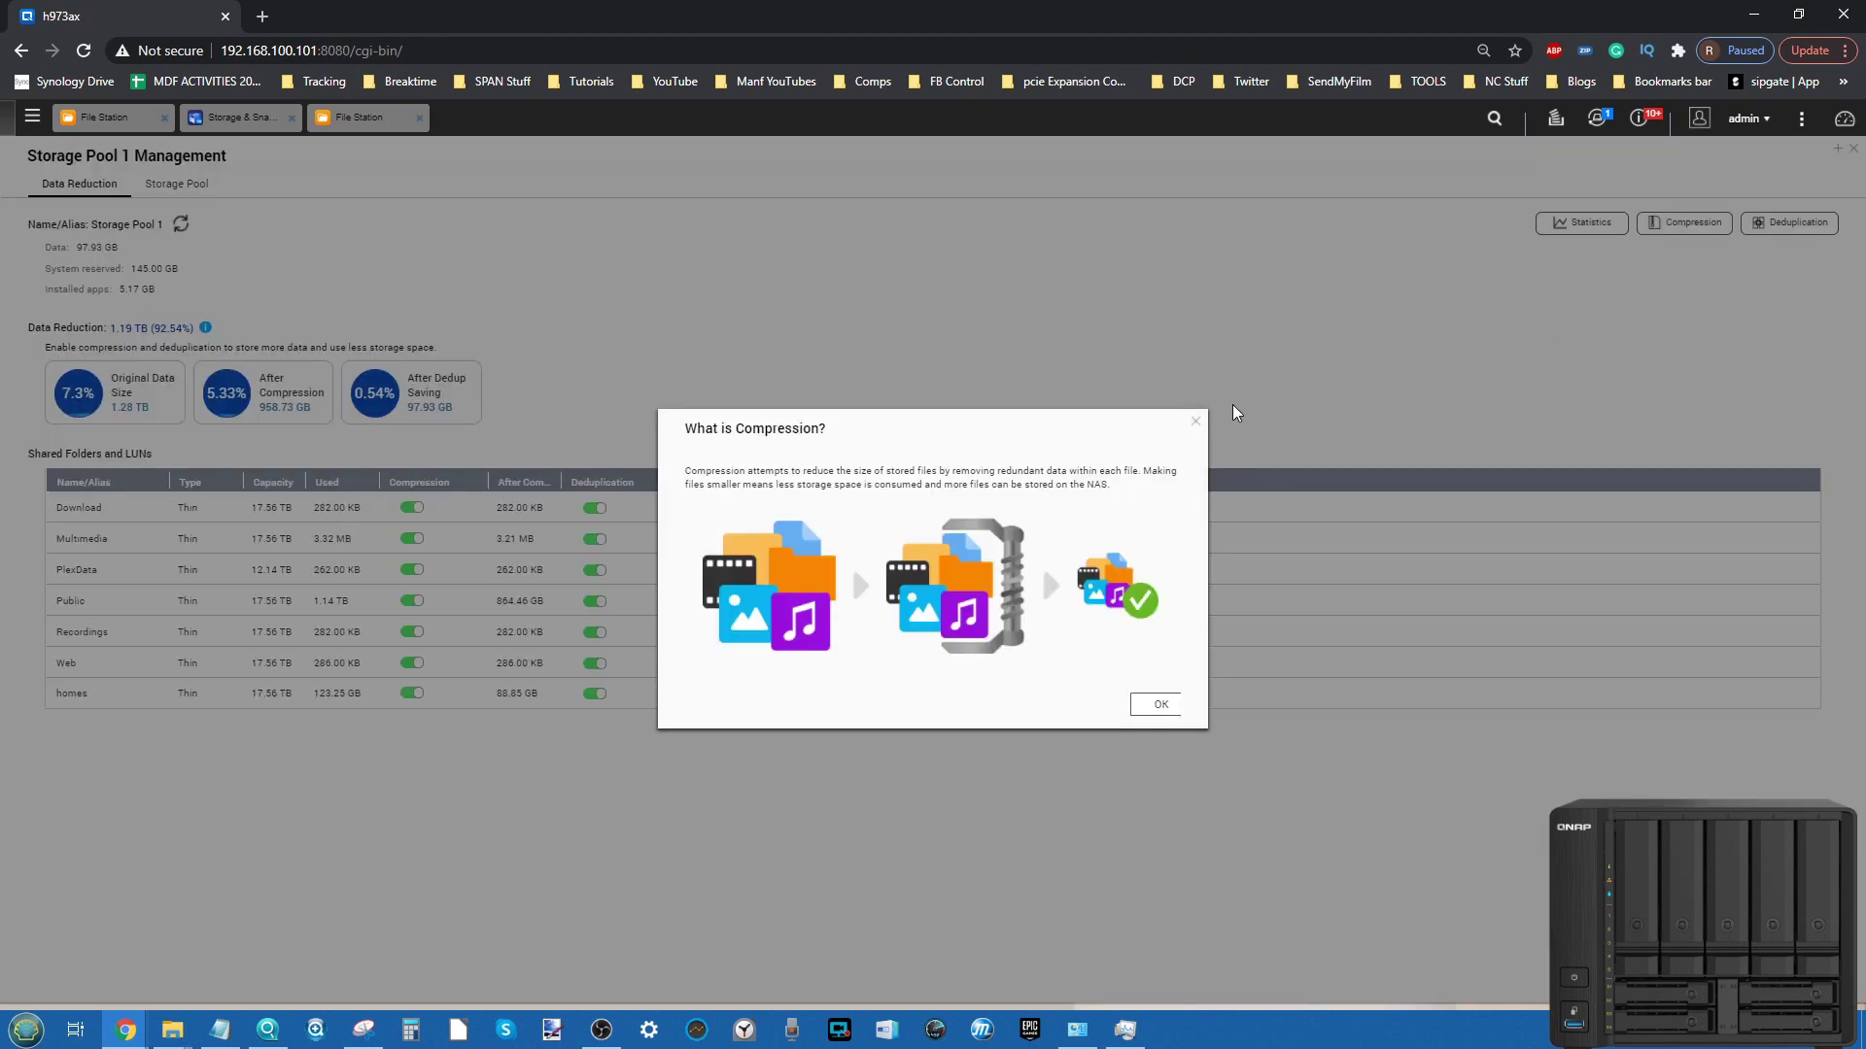
Review the data reduction statistics chart, then view RAID Group 1 (RAID 5, 27.19 TB) on the Storage Pool tab.
left_click(1197, 422)
left_click(1576, 224)
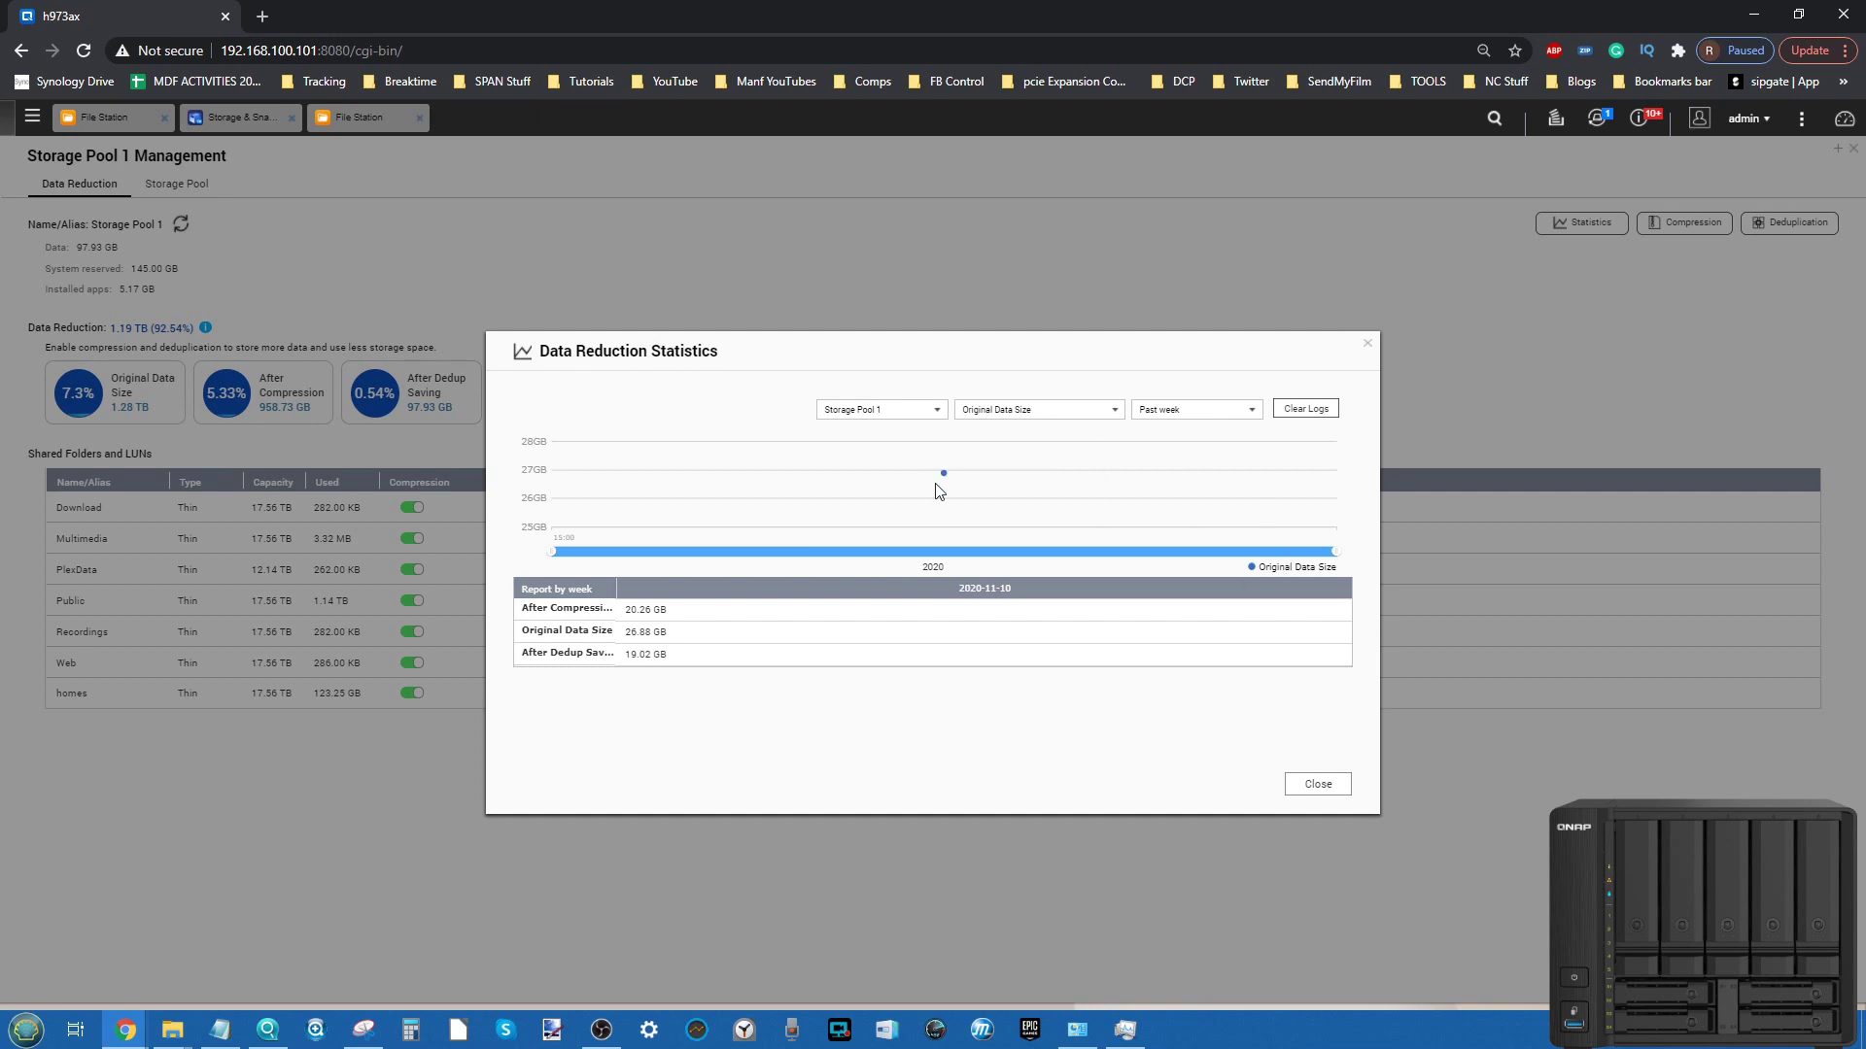
mouse_move(948, 491)
left_click(1366, 337)
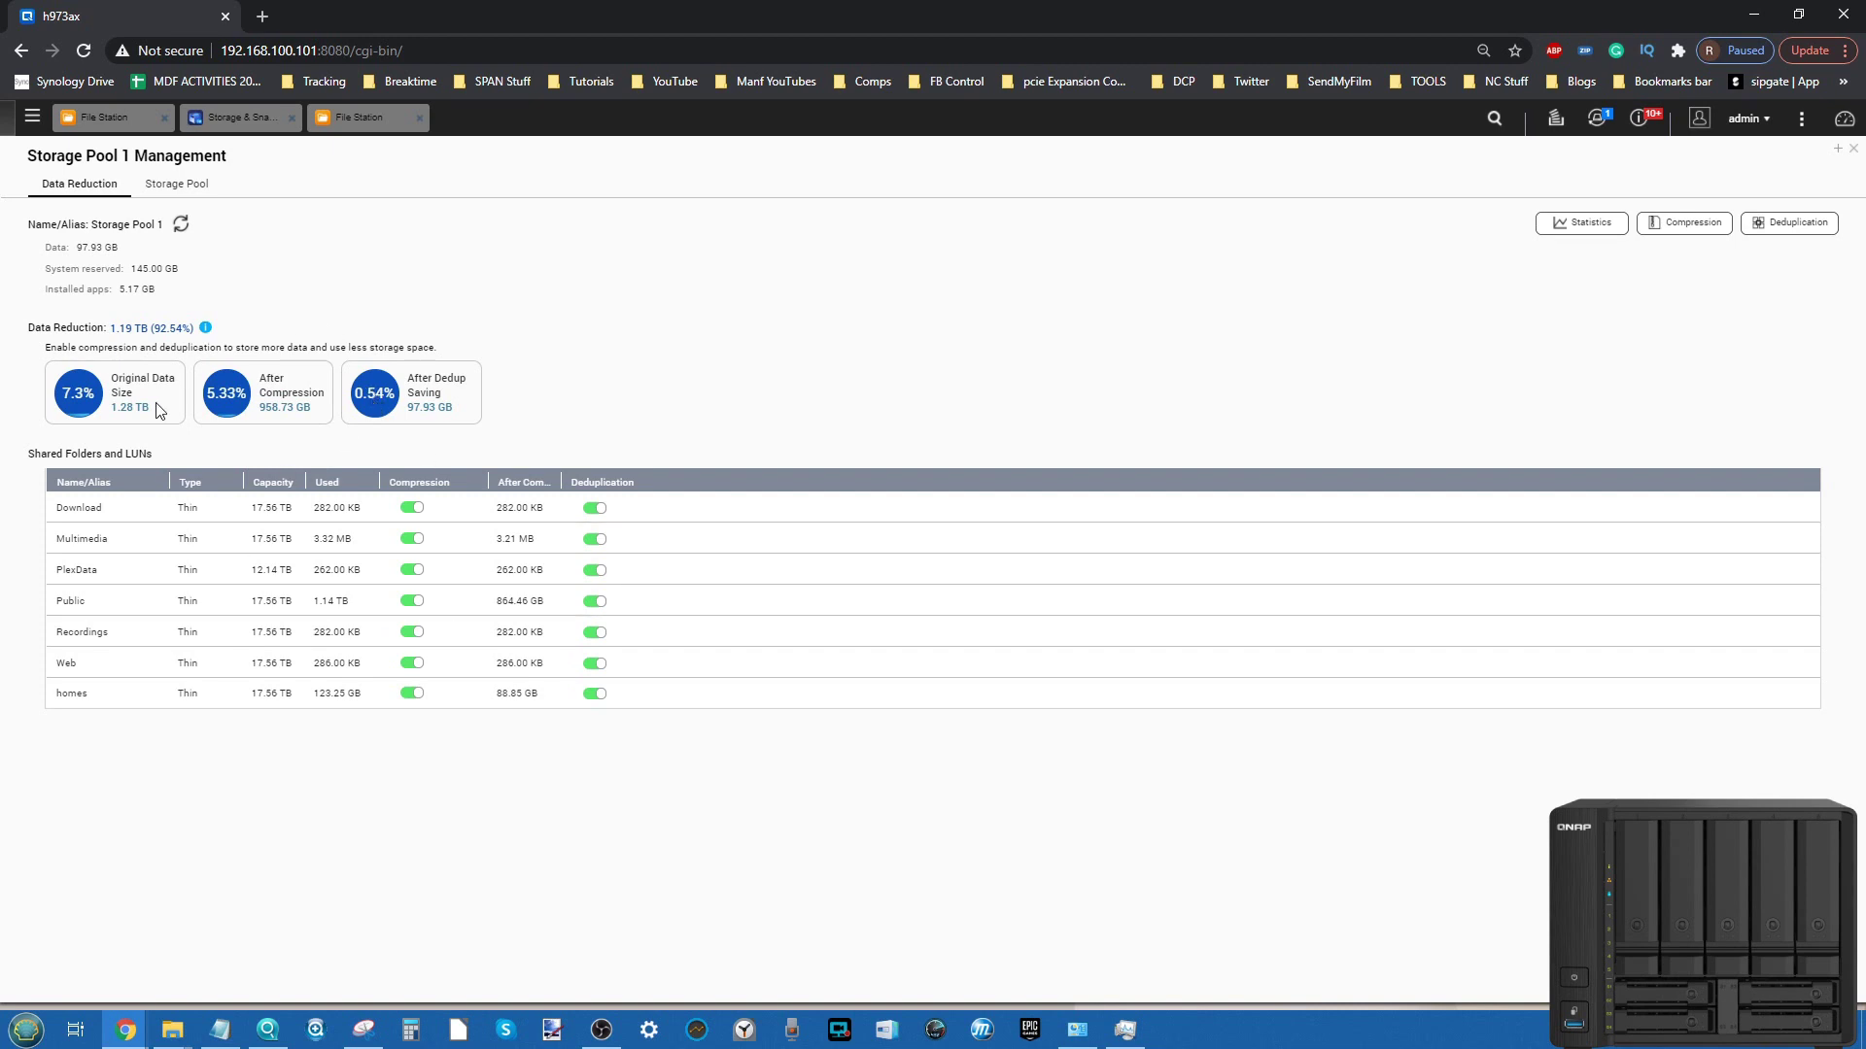
left_click(175, 186)
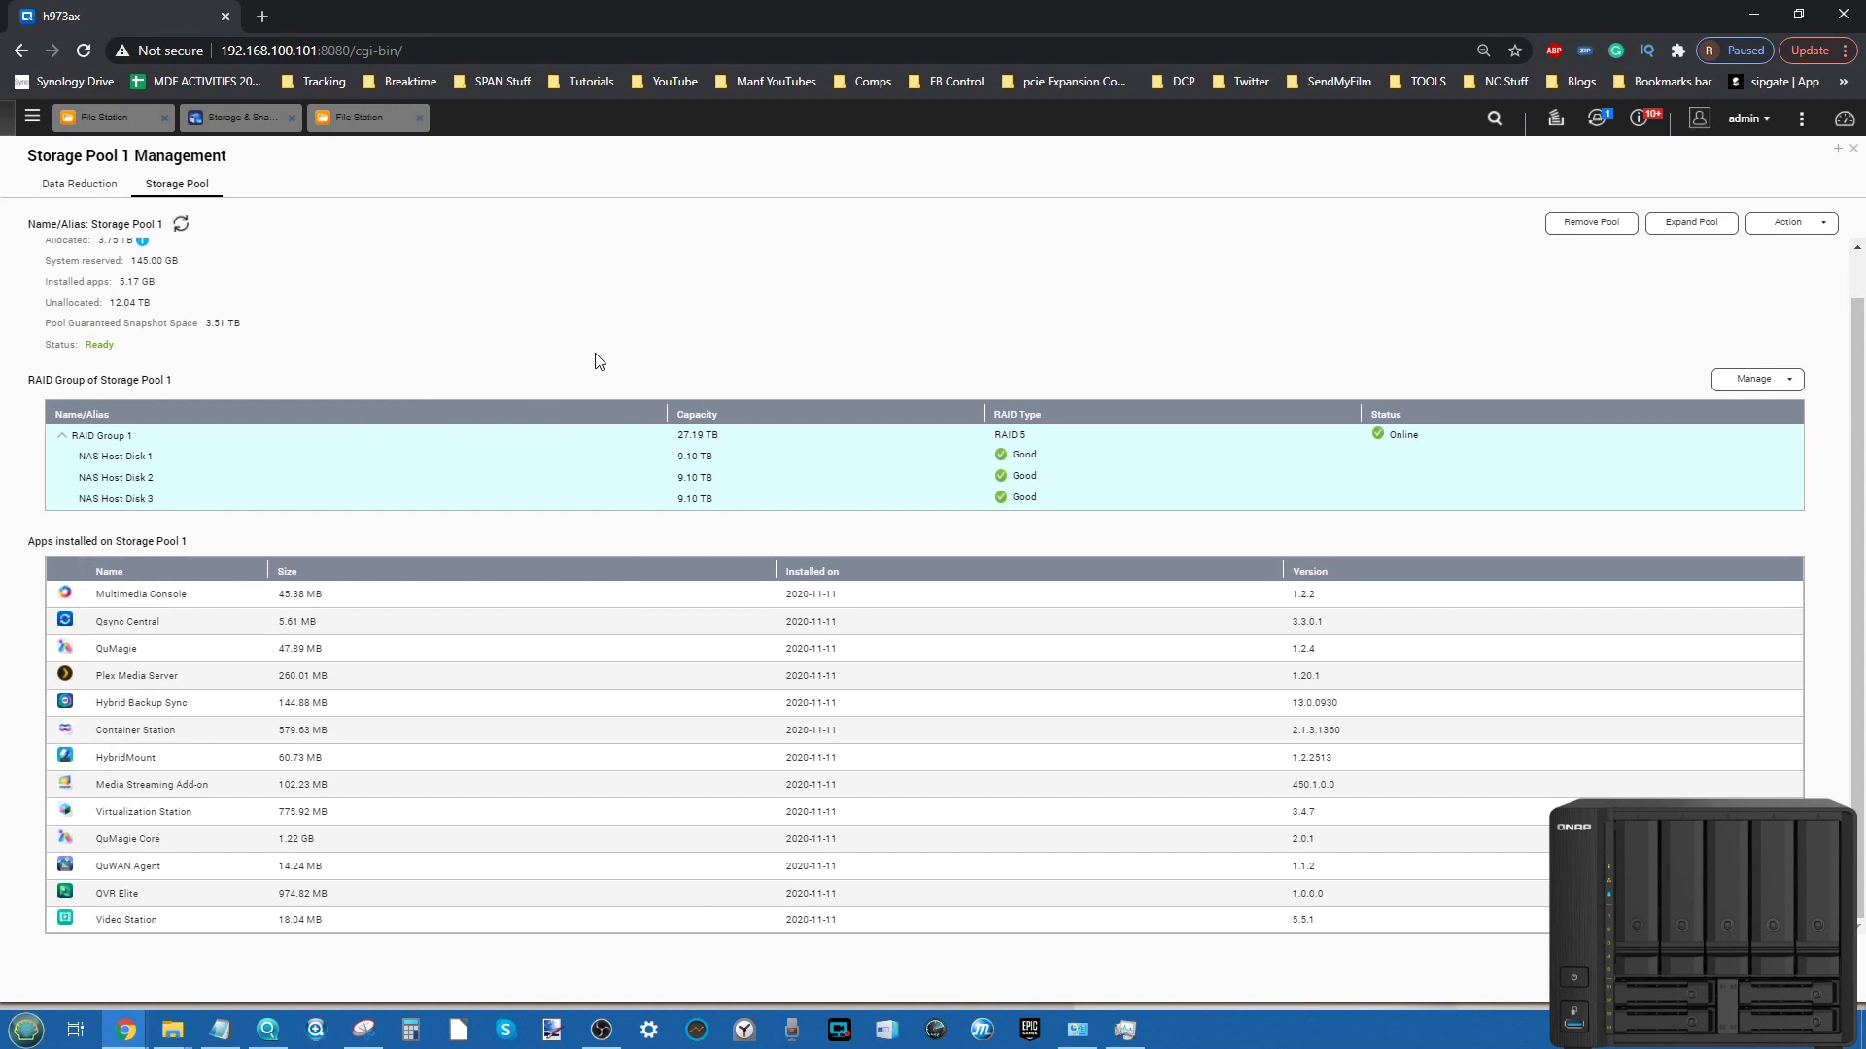
Return to the Data Reduction tab showing Public at 1.20 TB used and 883.80 GB compressed, then bring File Station forward.
scroll(387, 683, "up", 1)
scroll(508, 733, "down", 1)
scroll(507, 733, "up", 1)
left_click(97, 188)
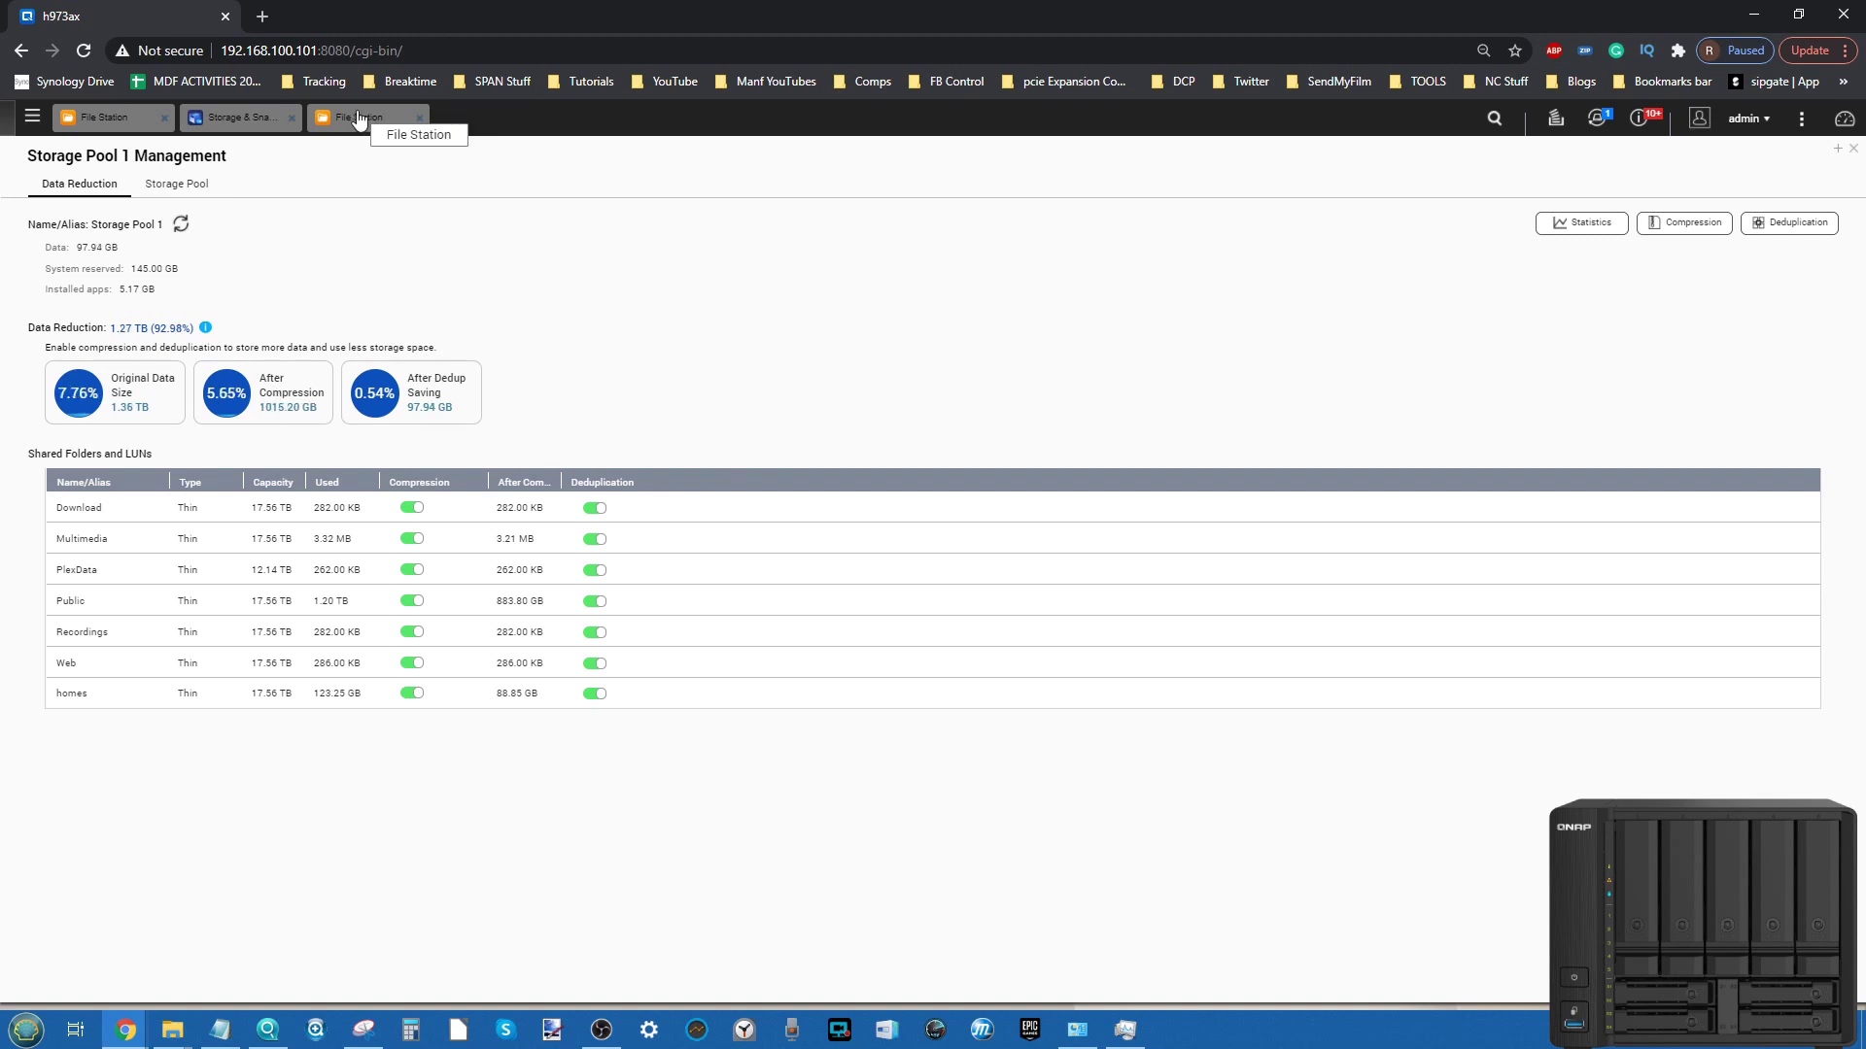
left_click(359, 118)
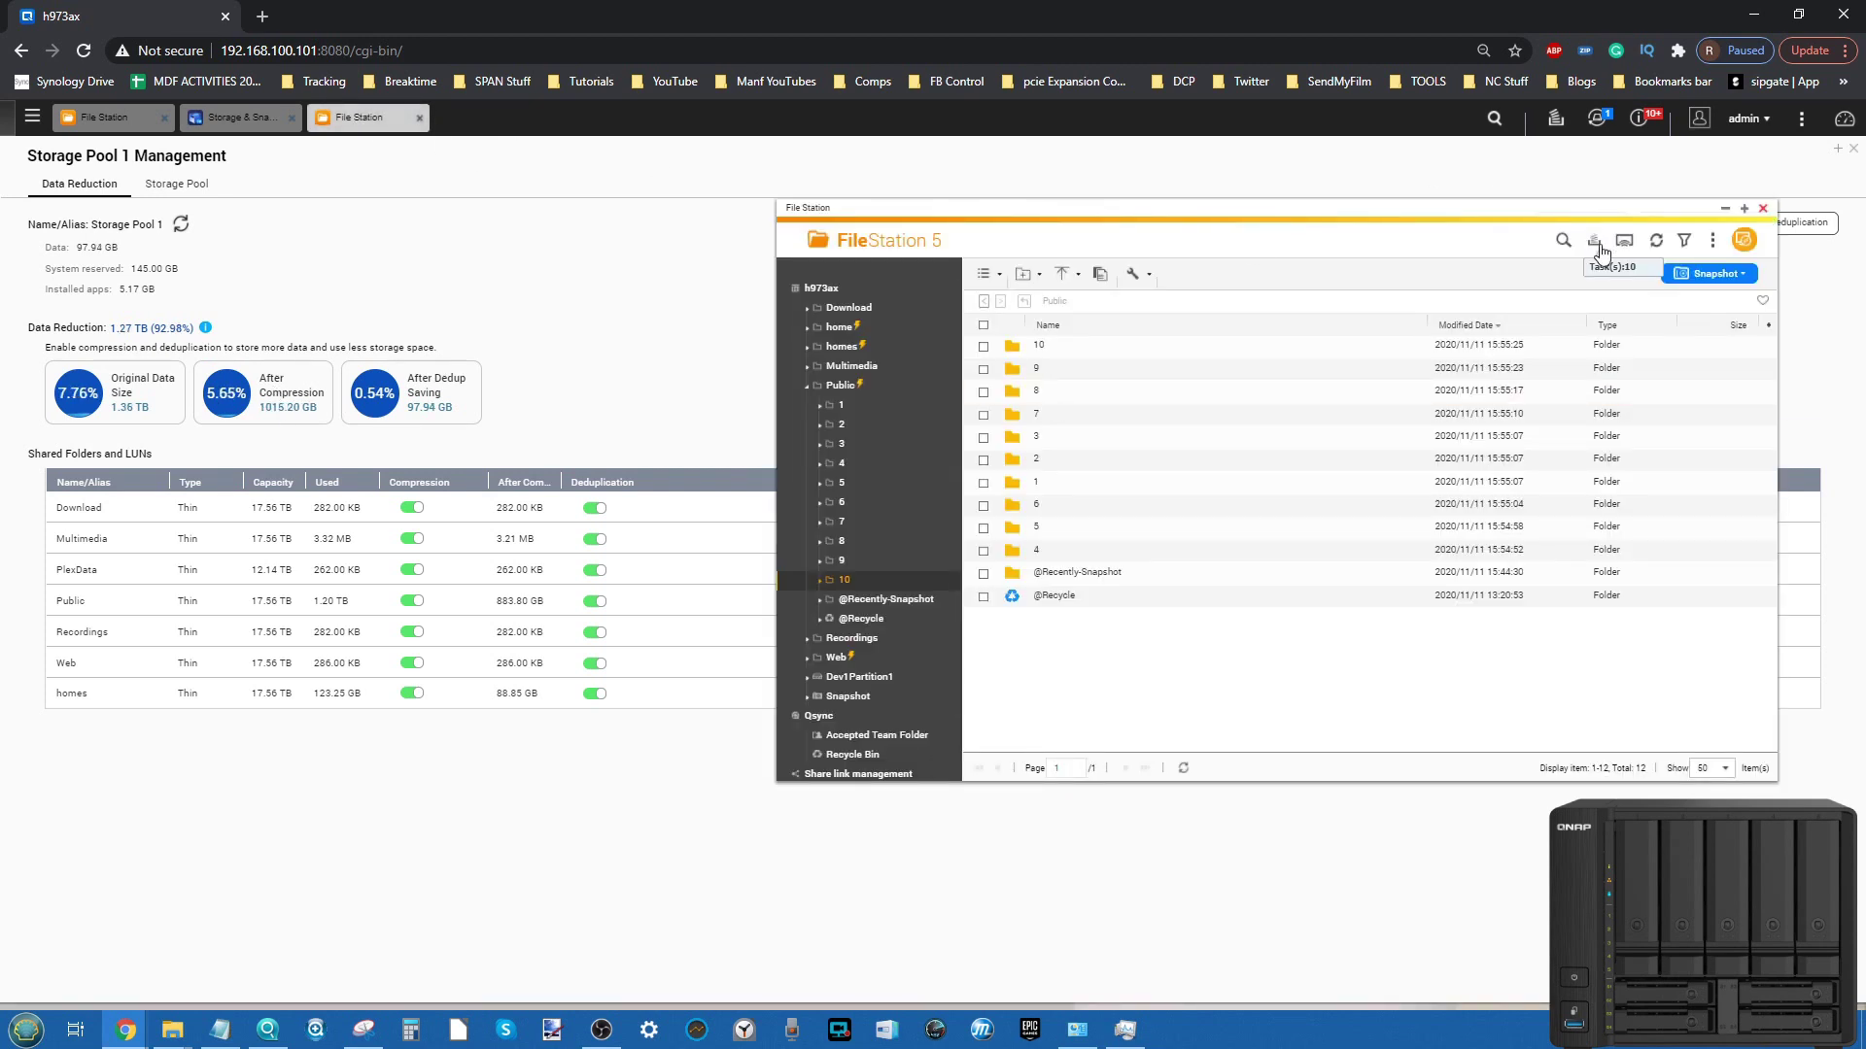
left_click(1598, 245)
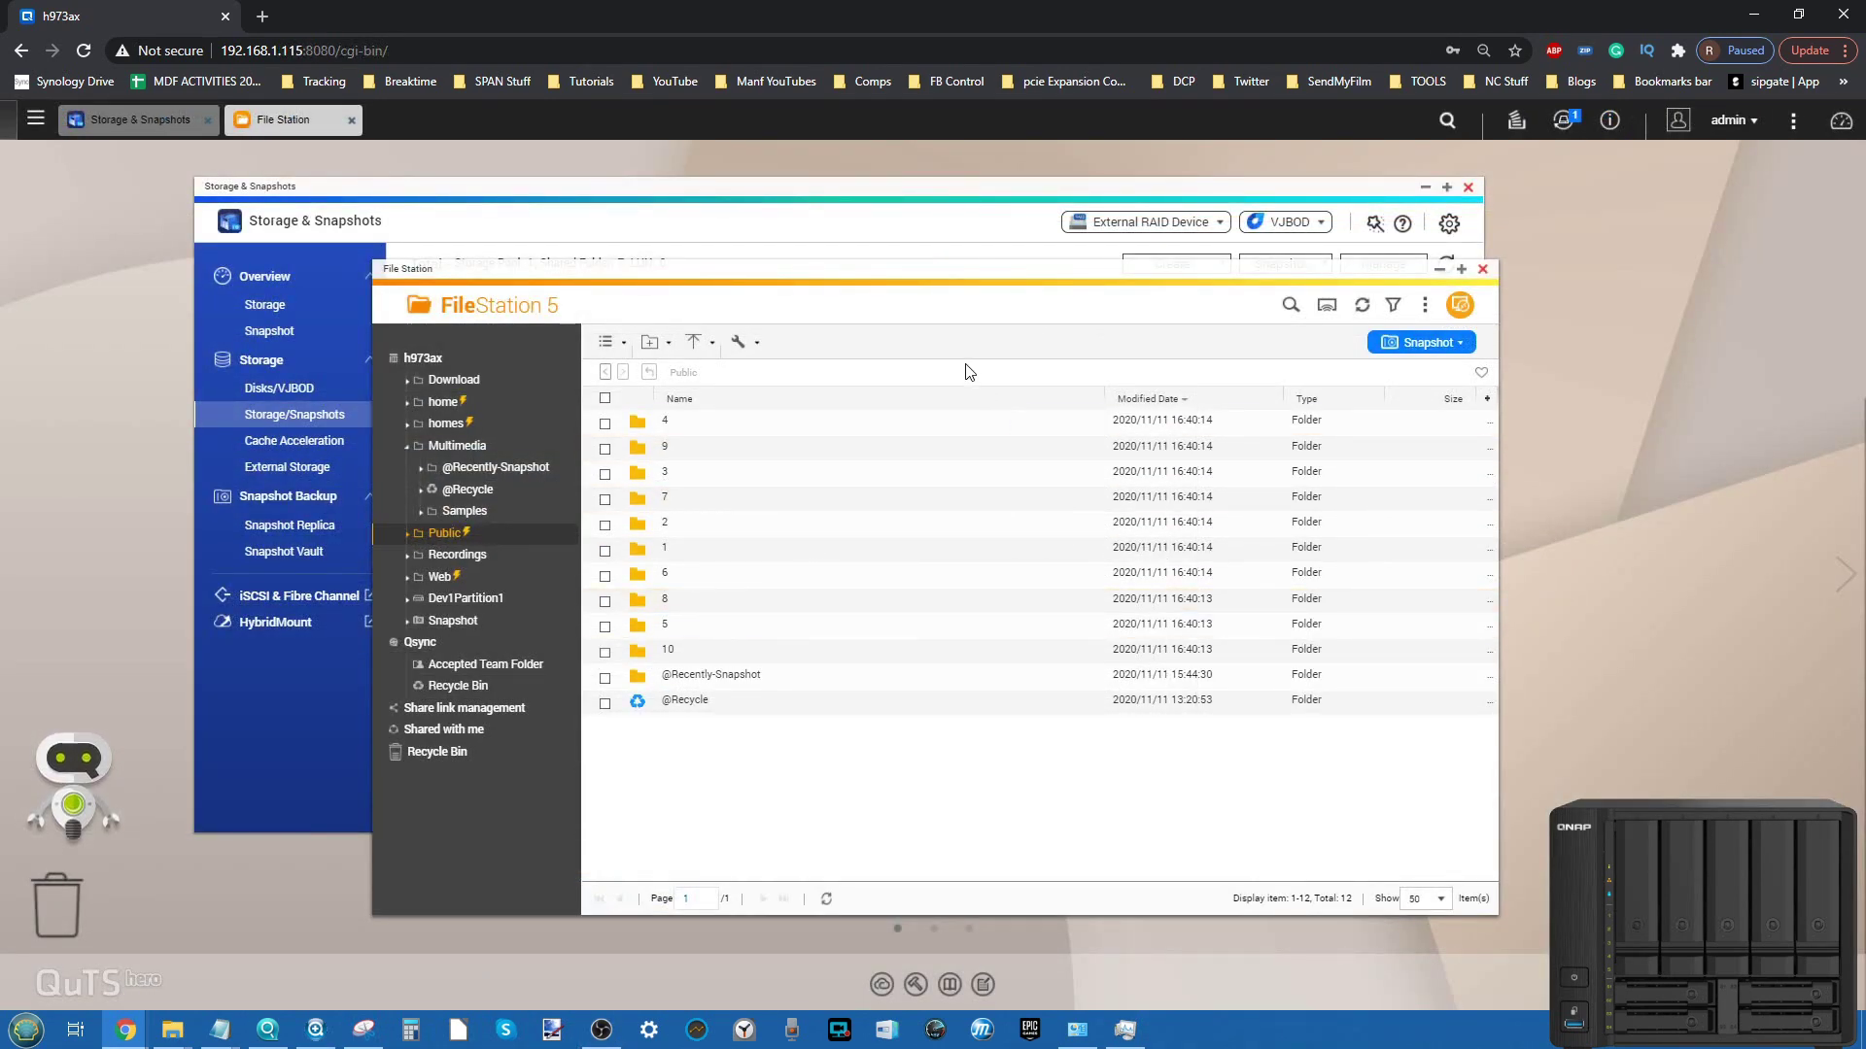
left_click_drag(933, 264, 949, 284)
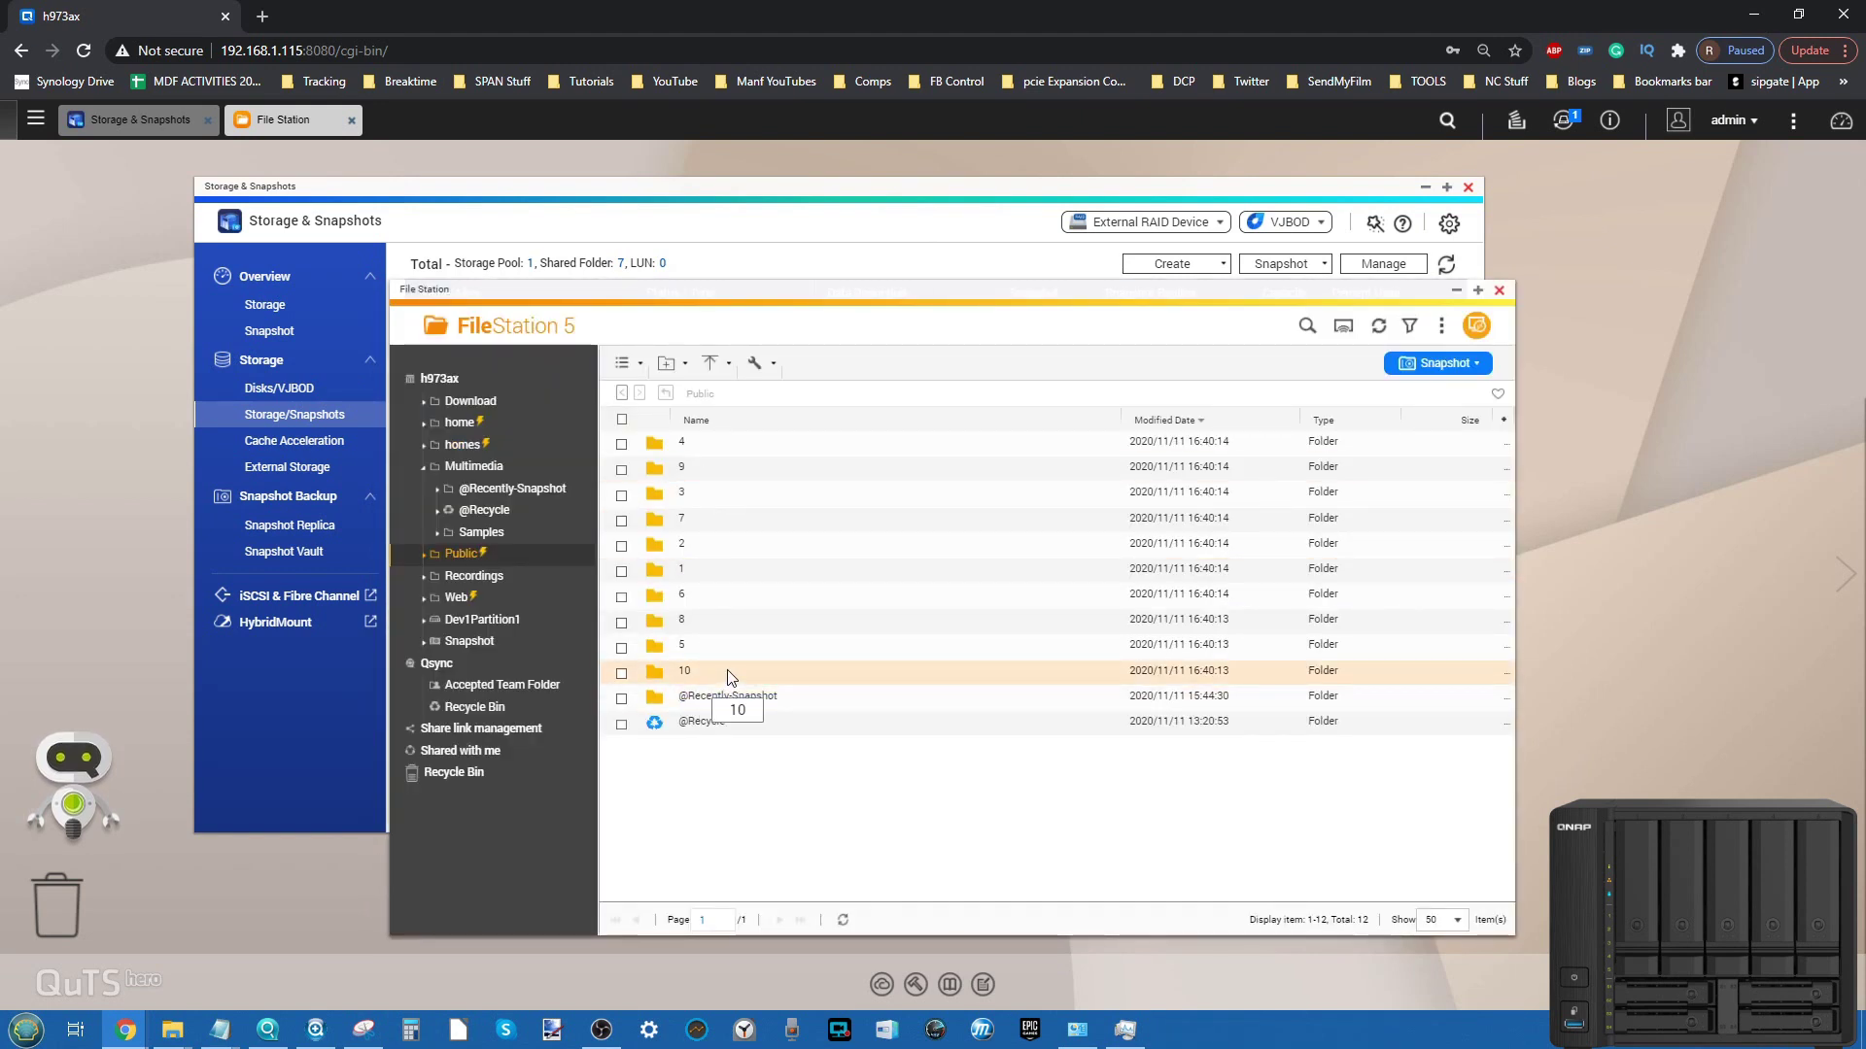
left_click(942, 670)
key("ctrl+a")
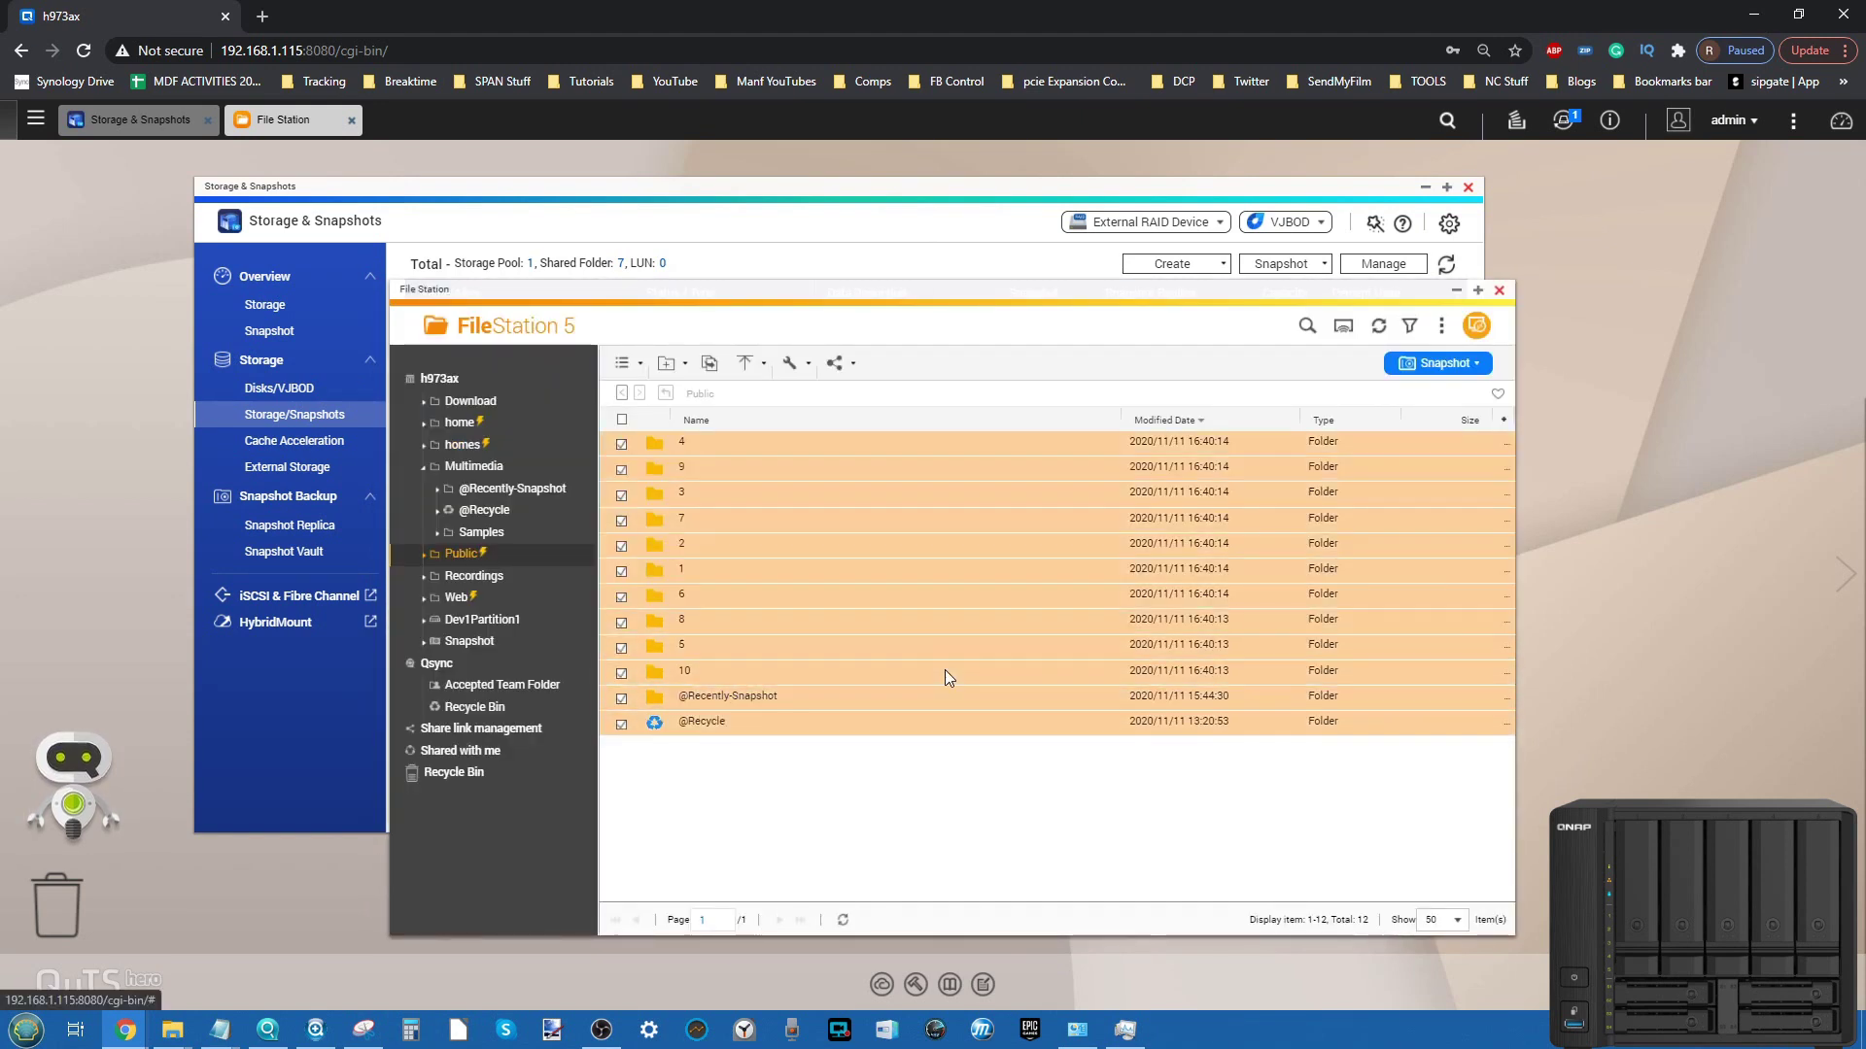
left_click(621, 699)
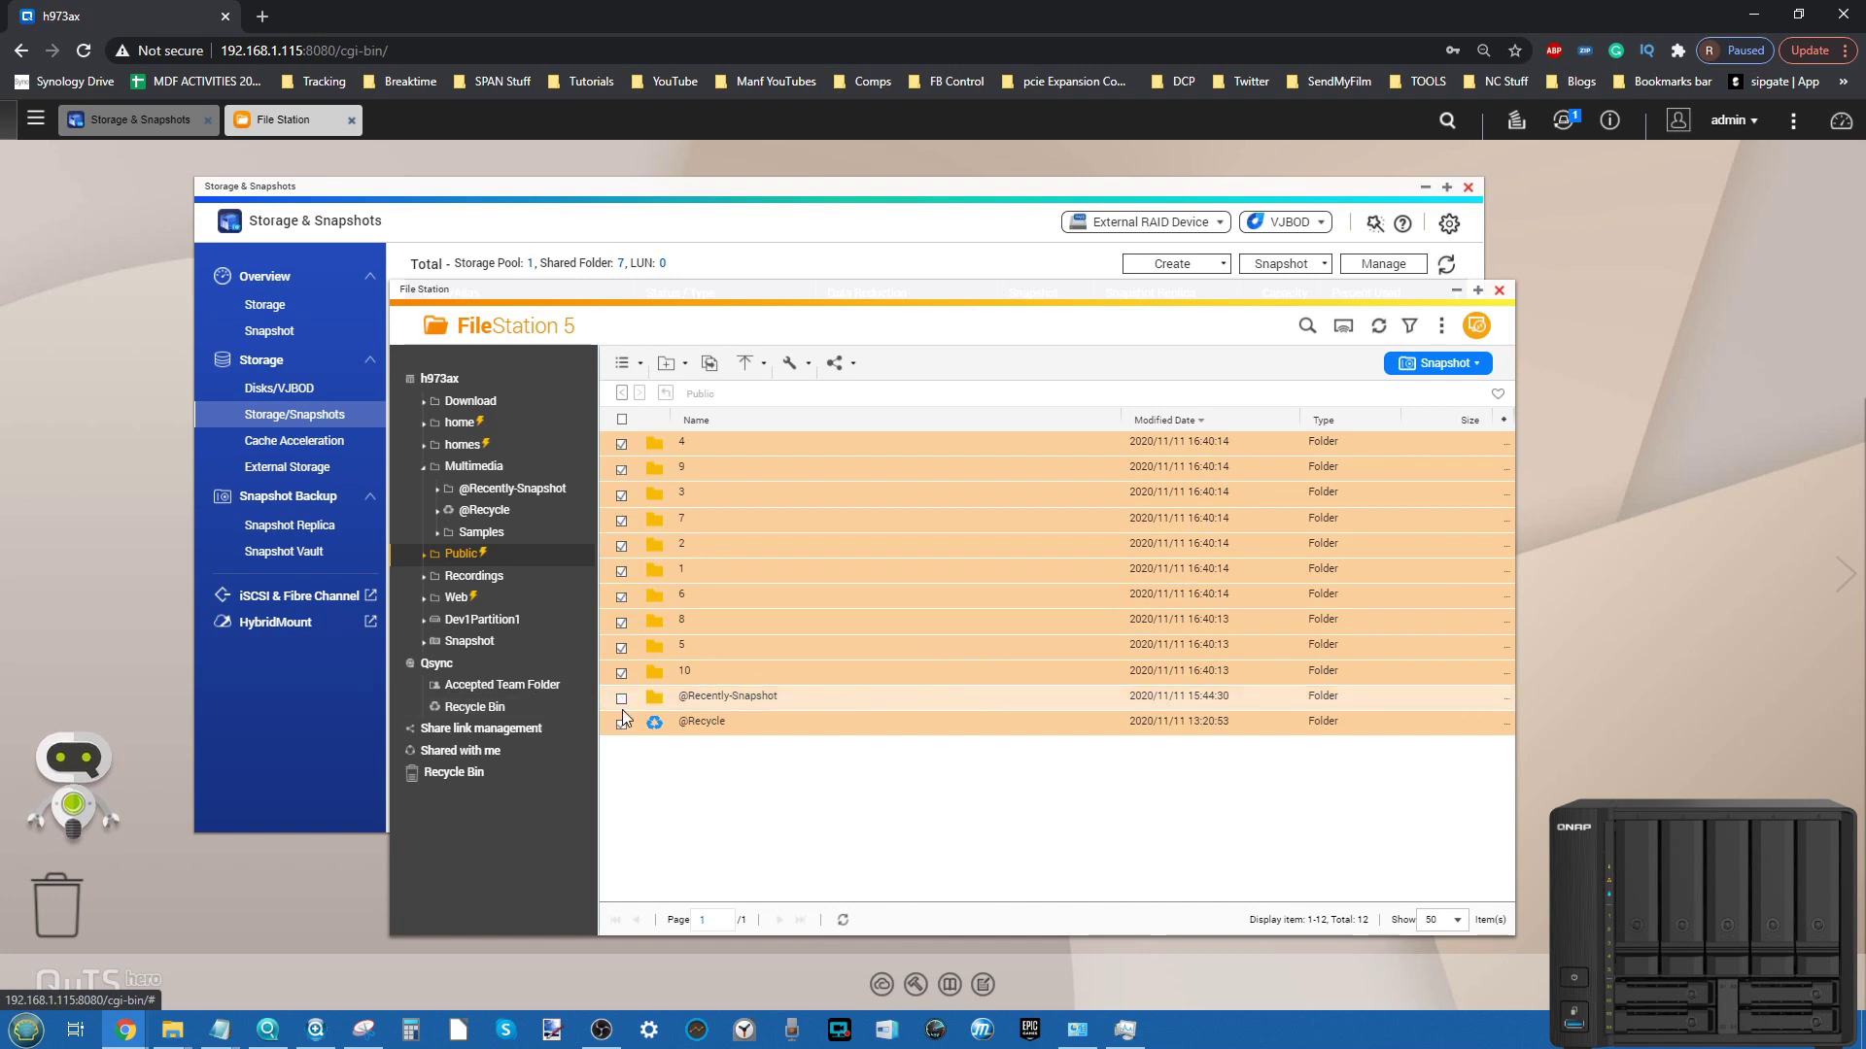
left_click(622, 724)
Calculate the ten folders' total size in Properties (2.68 TB), then return to Storage & Snapshots.
right_click(819, 572)
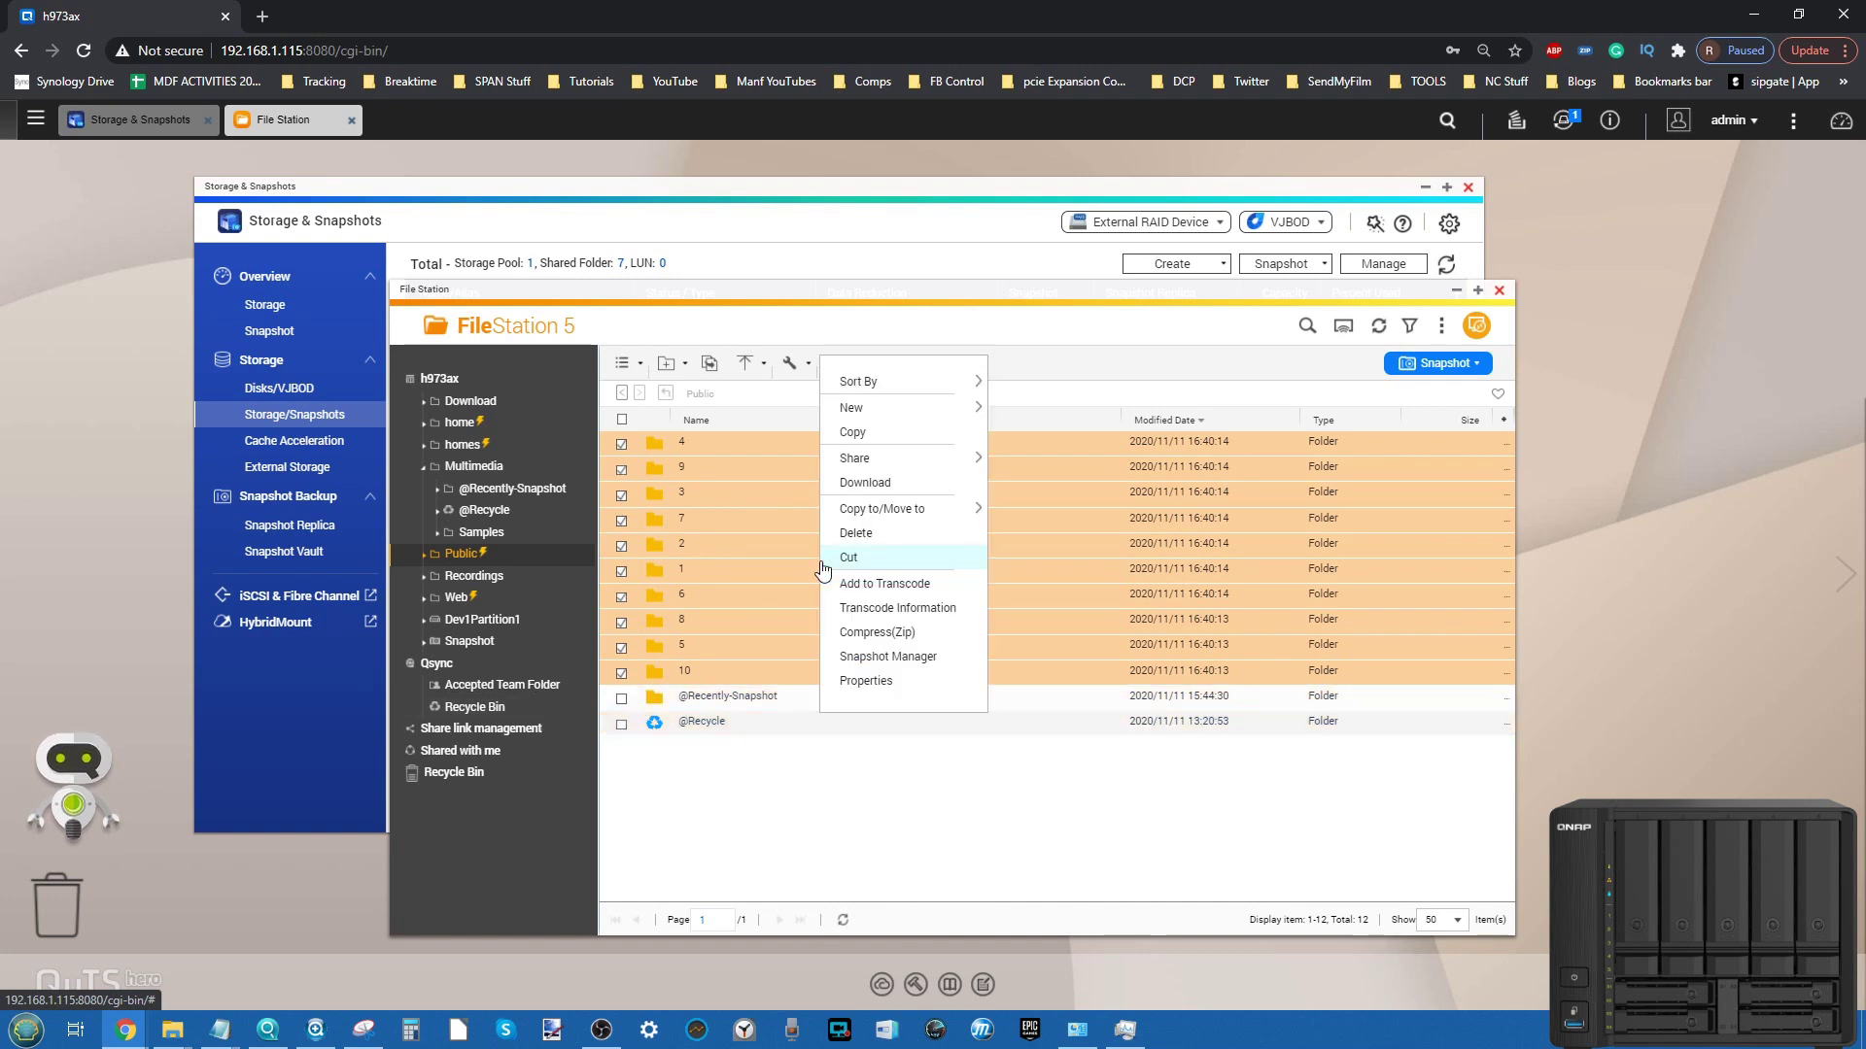
left_click(861, 683)
left_click(853, 467)
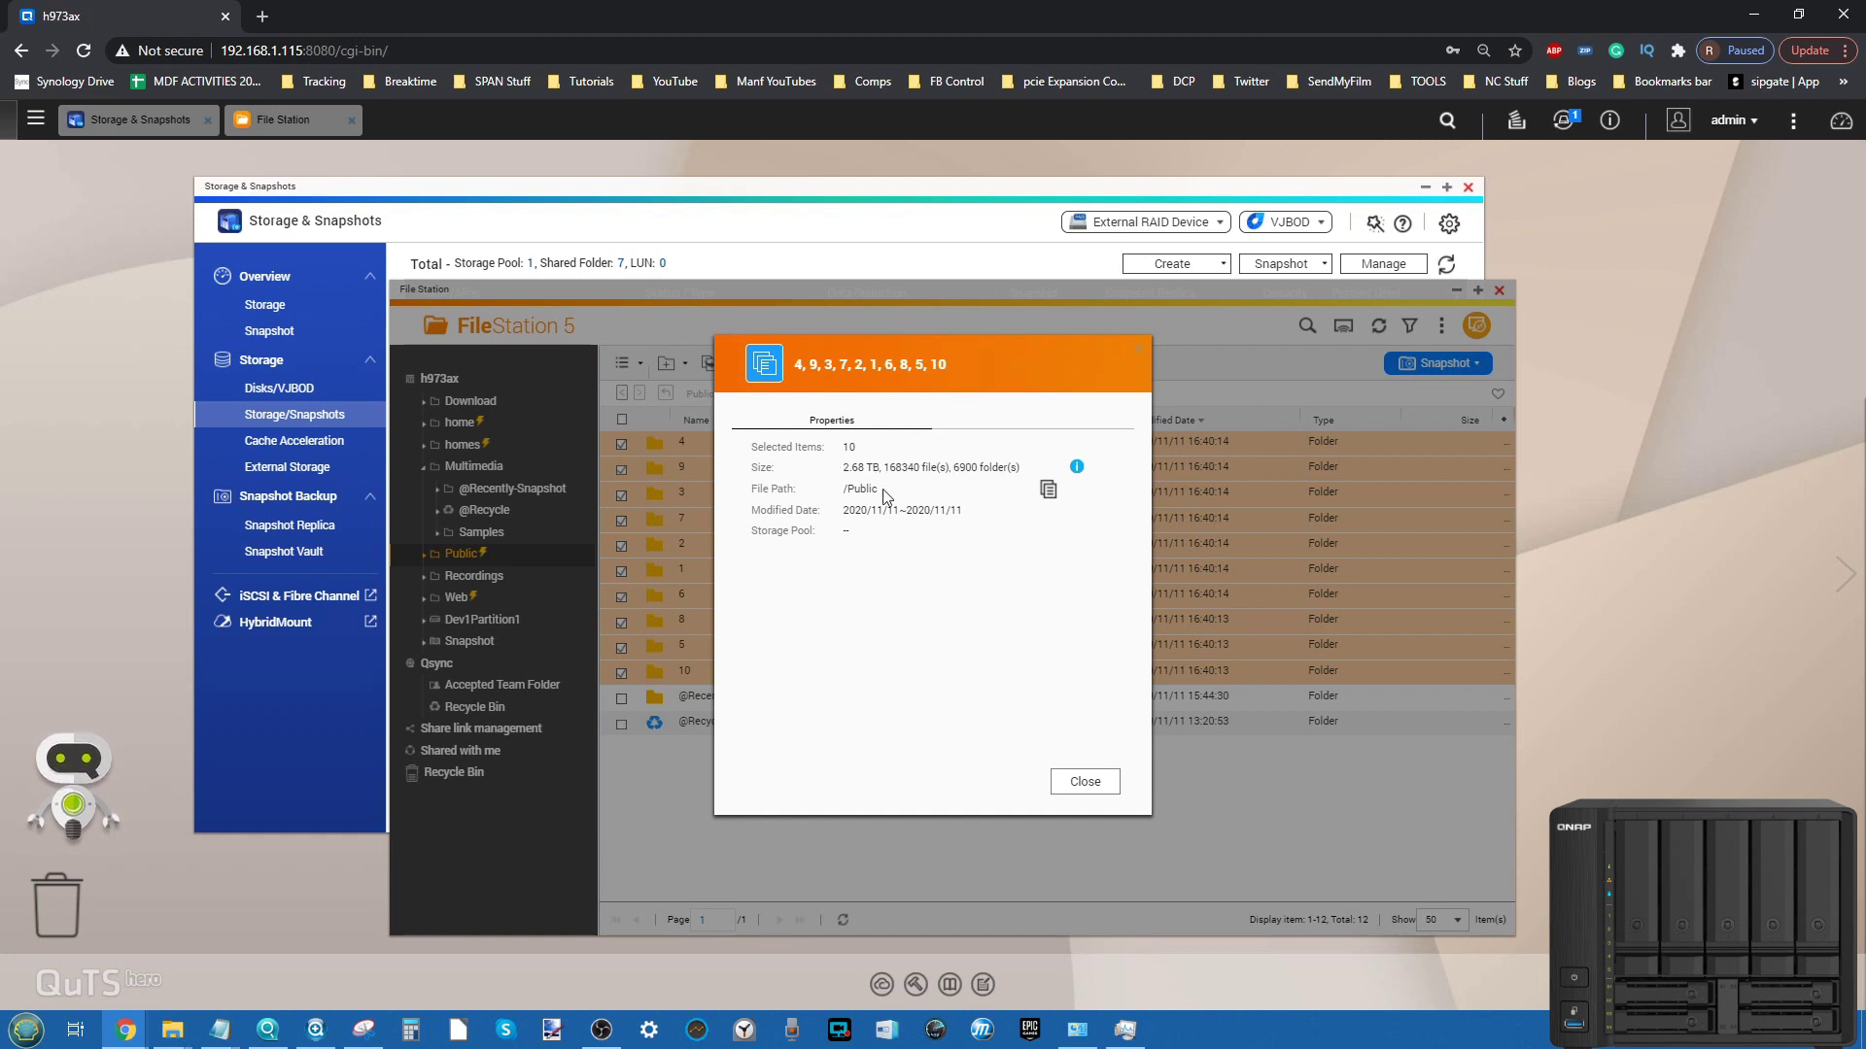
left_click(1085, 782)
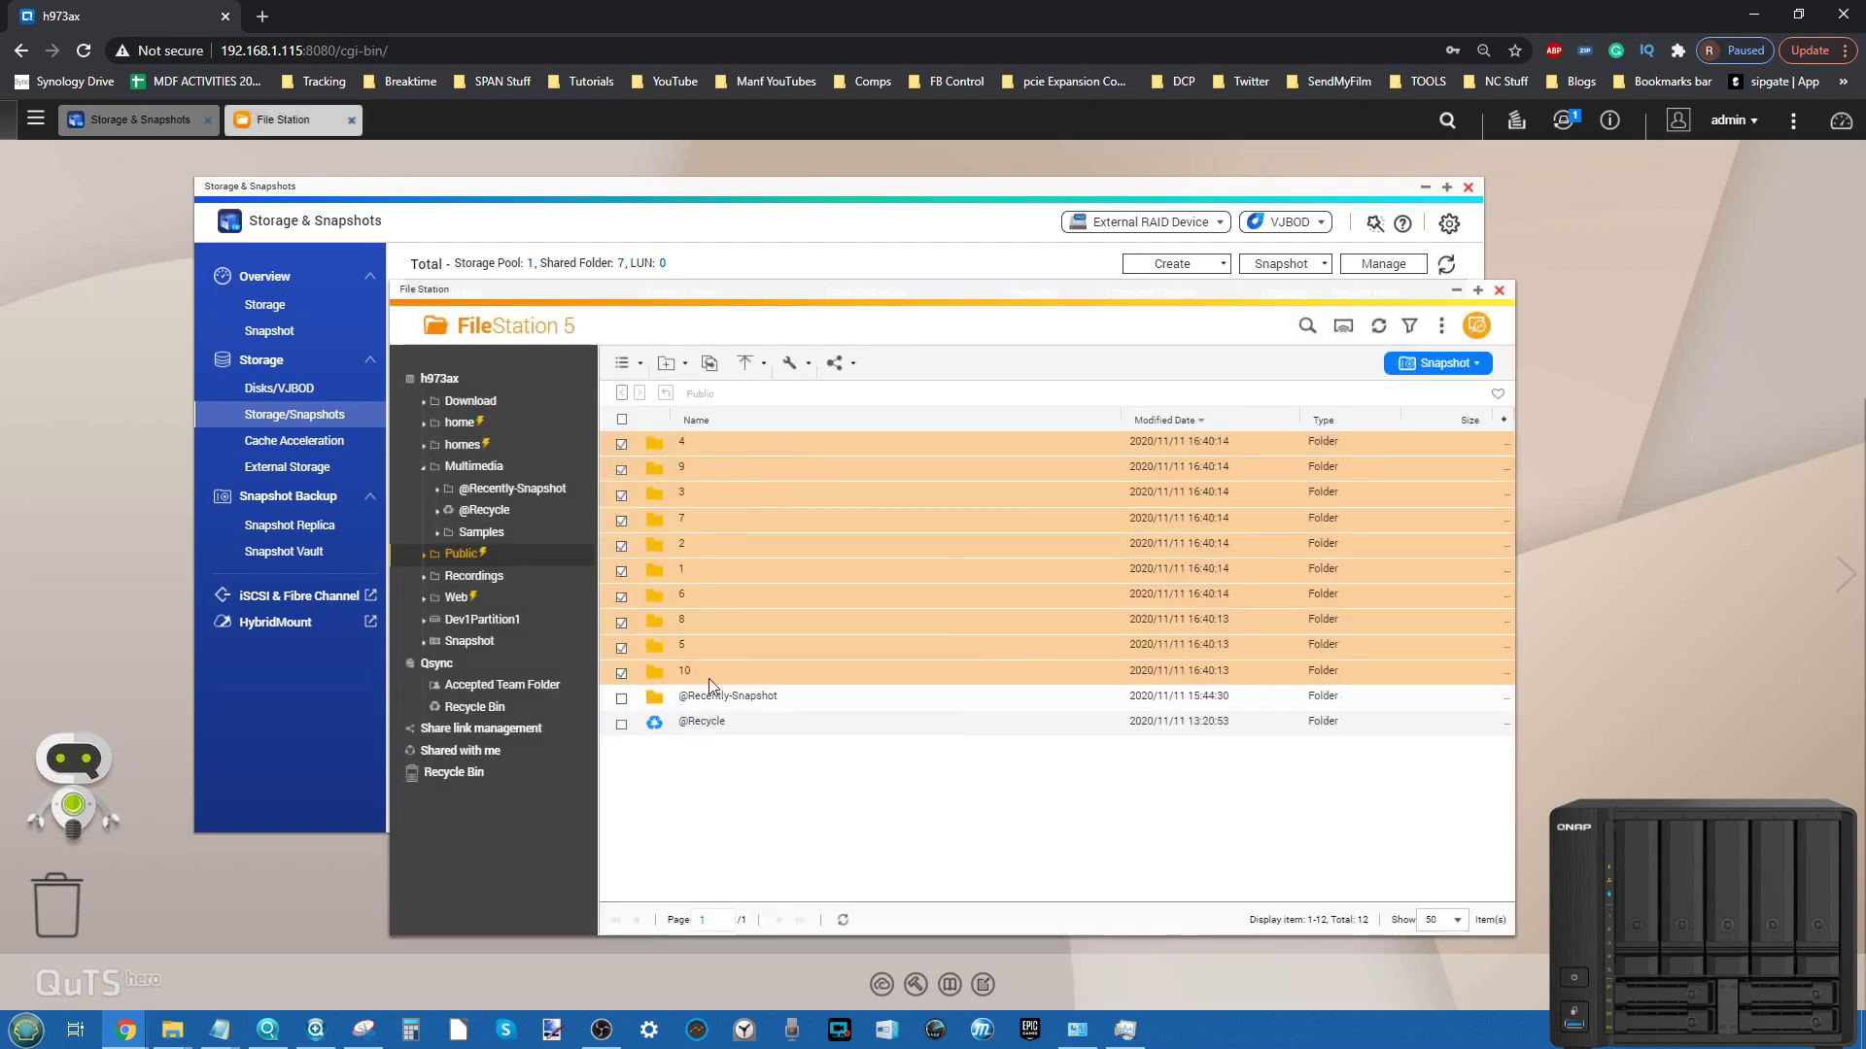
left_click(898, 238)
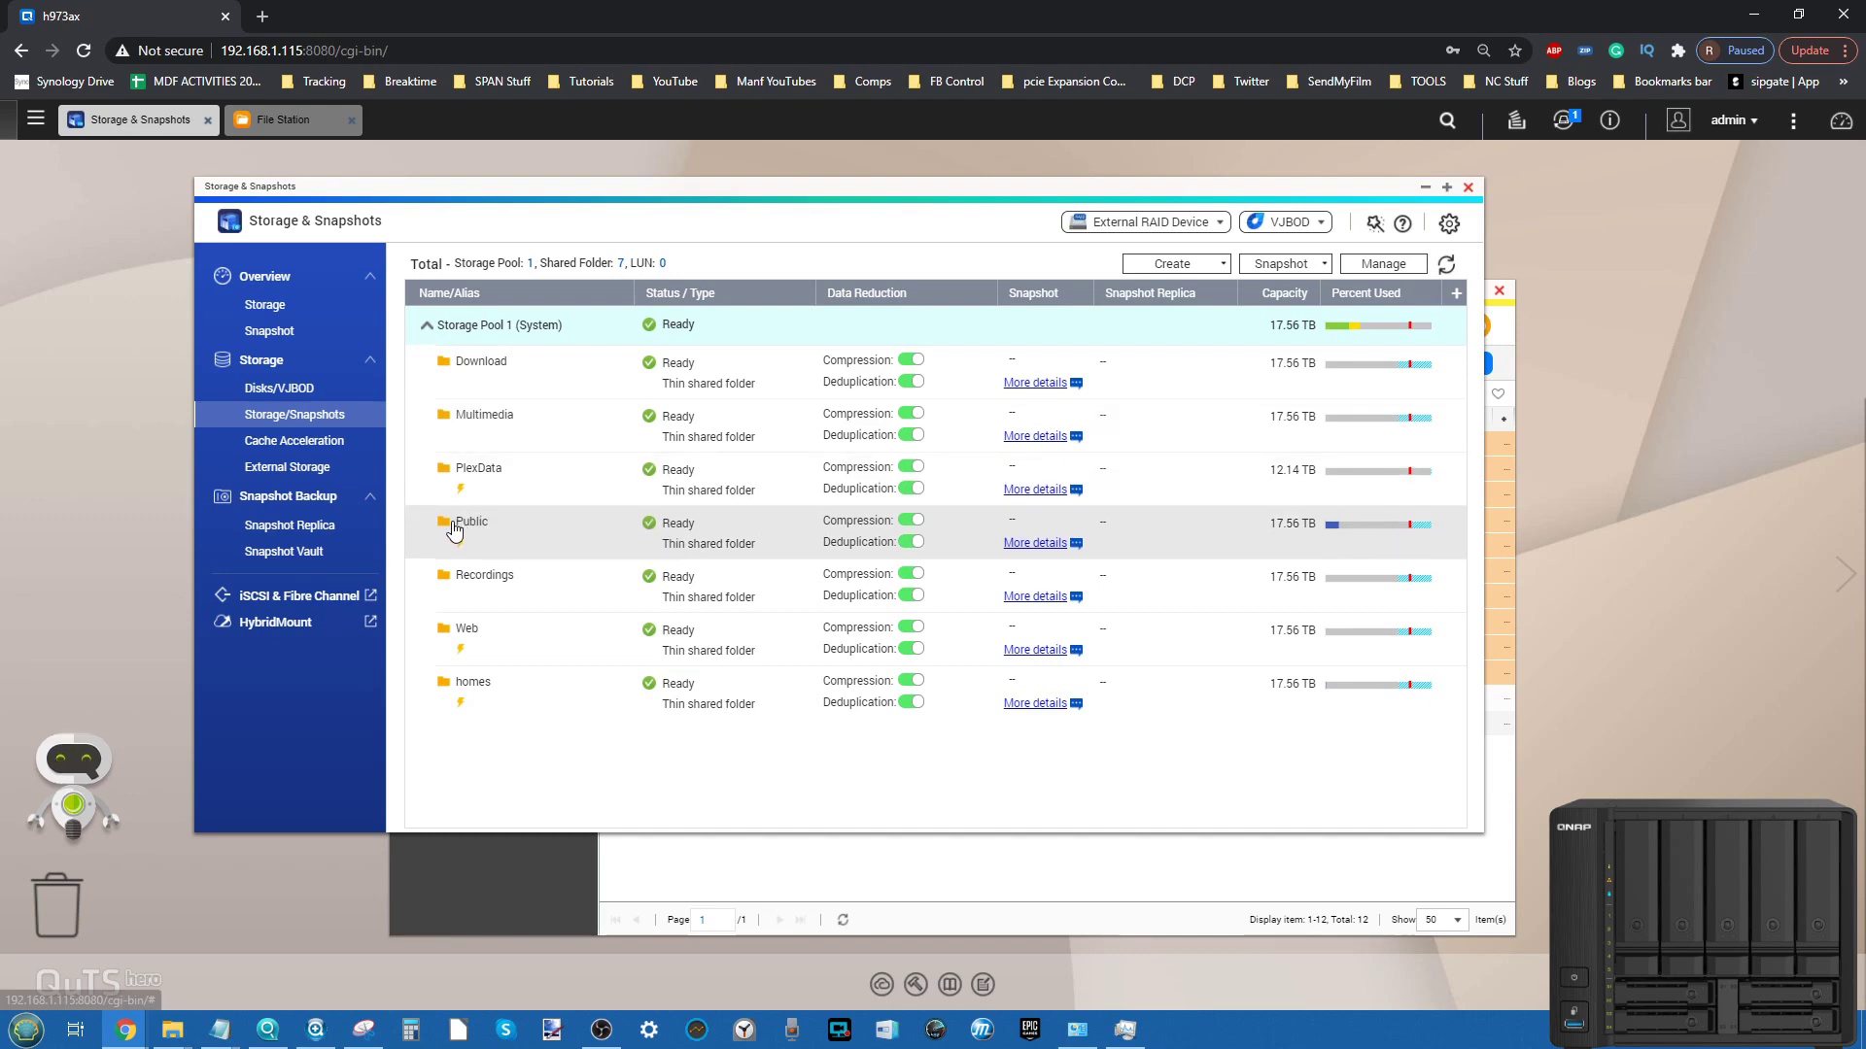
Maximize Public's data reduction view: 2.67 TB compressed to 2.19 TB, pool reduction 2.58 TB (92.22%).
left_click(1049, 544)
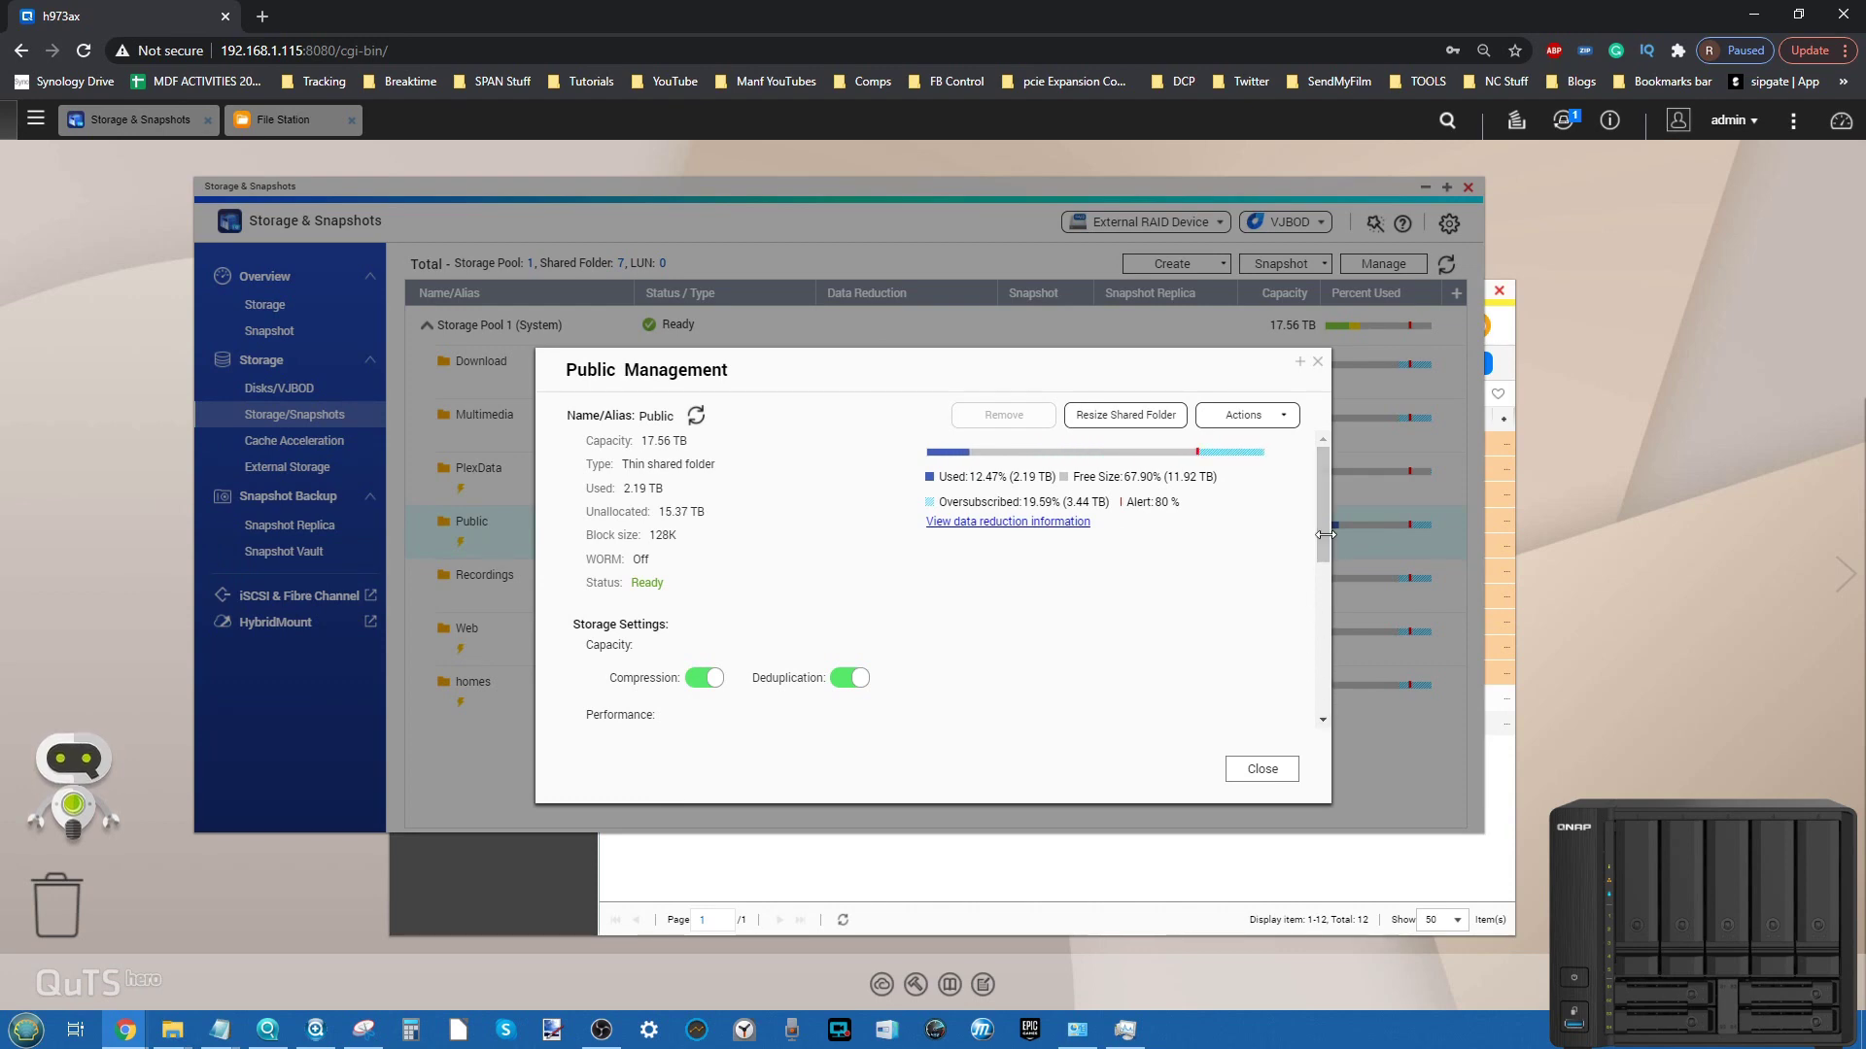
left_click(1064, 520)
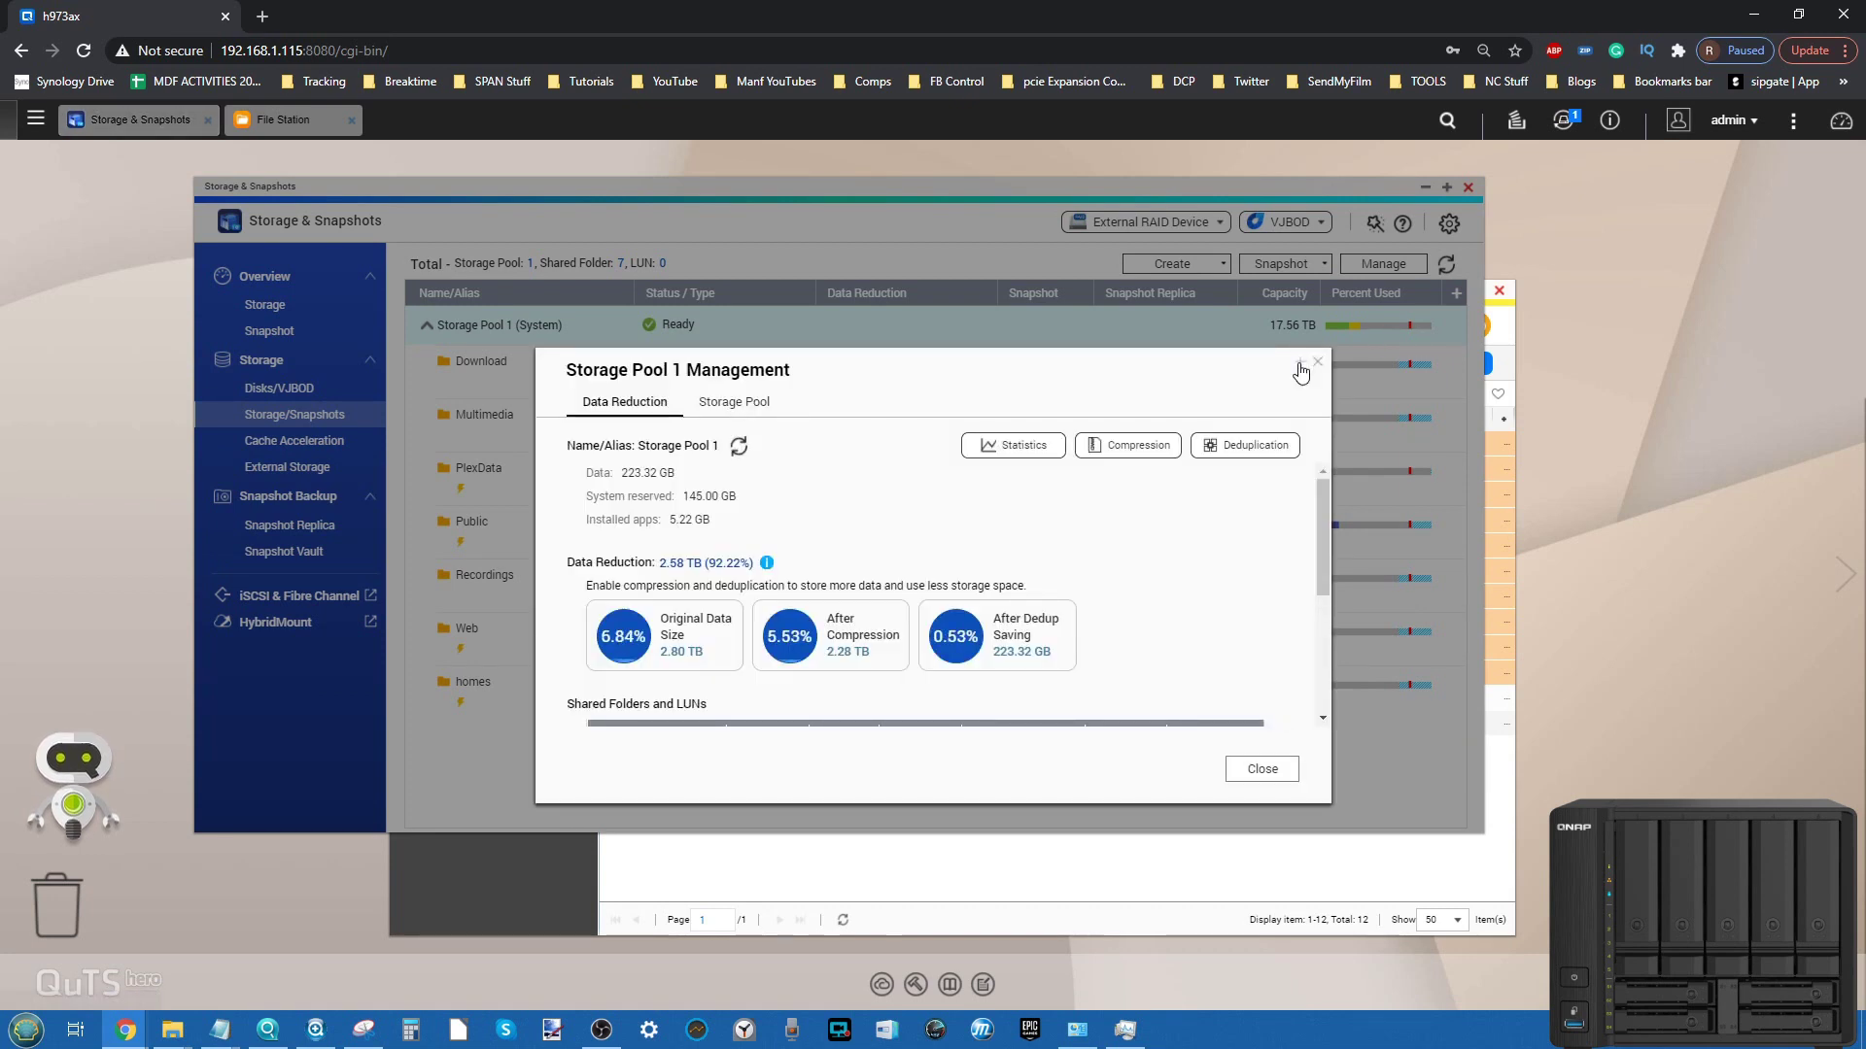
left_click(1300, 364)
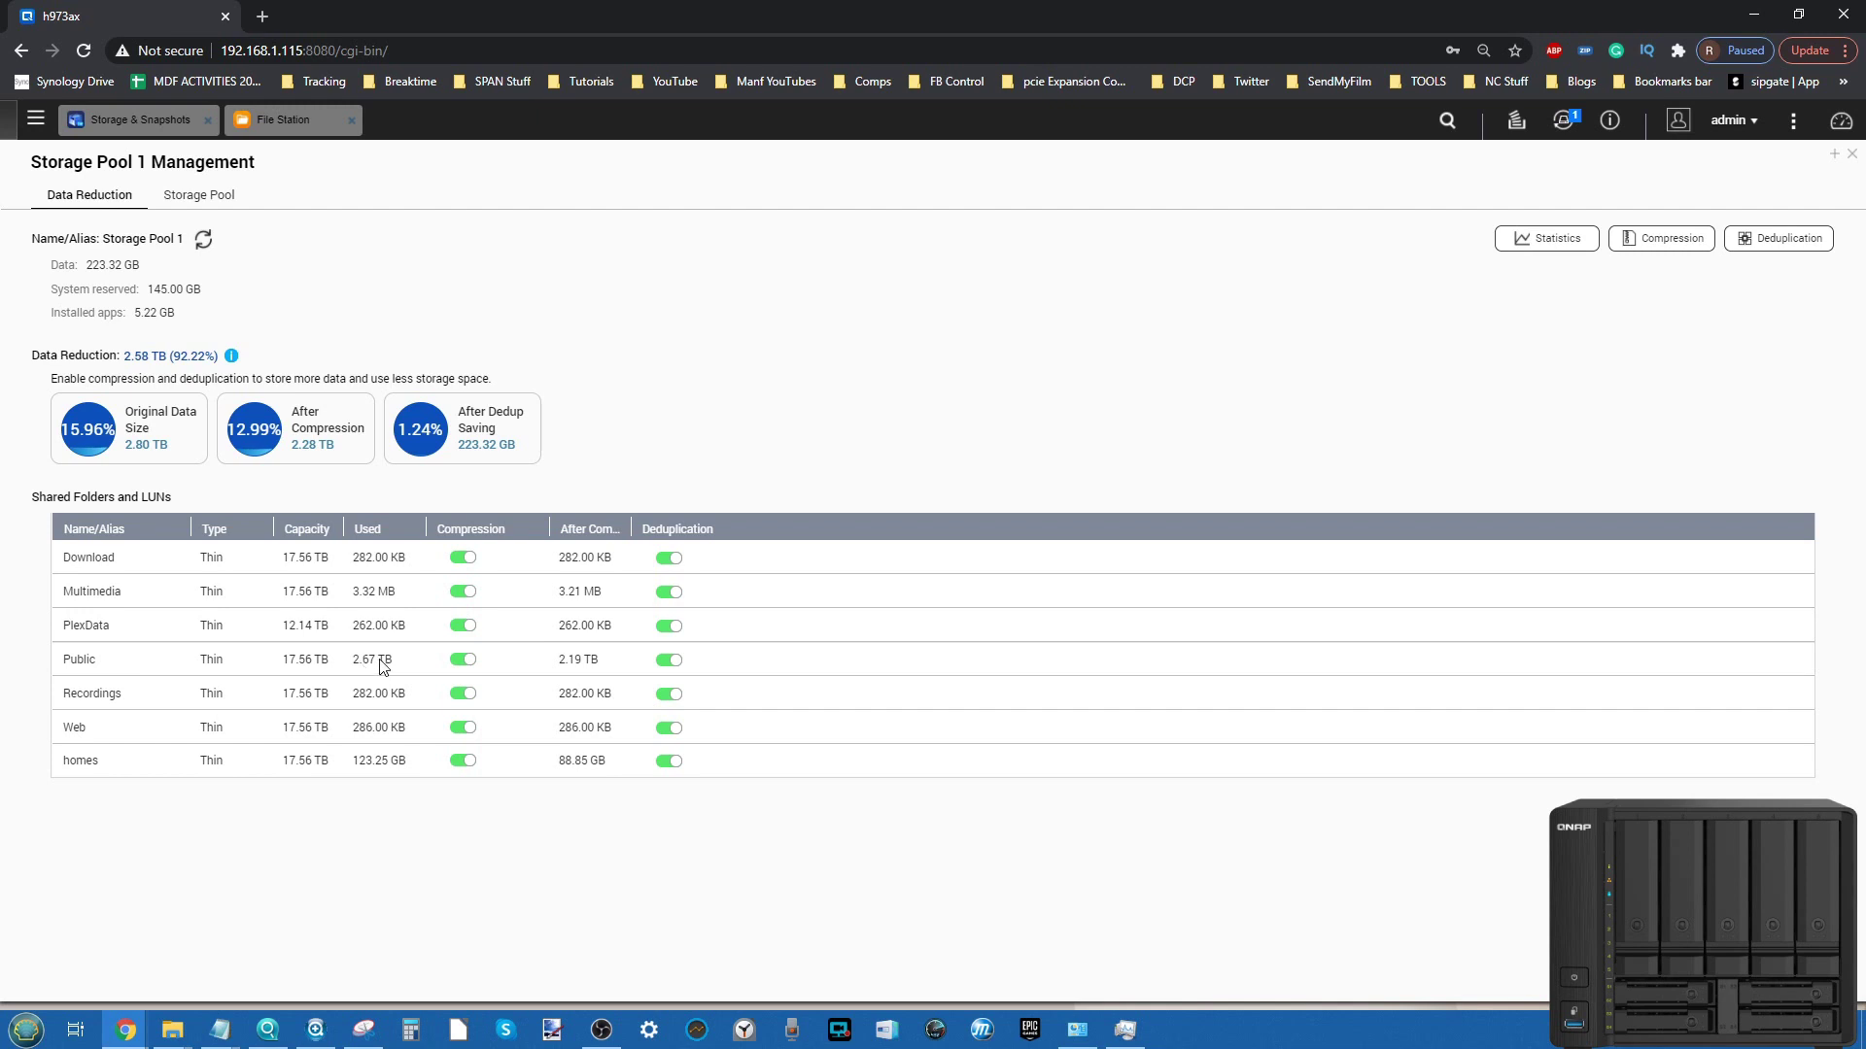
On the earlier 107.44 GB capture, underline After Compression, After Dedup Saving and Public in green.
left_click(362, 1029)
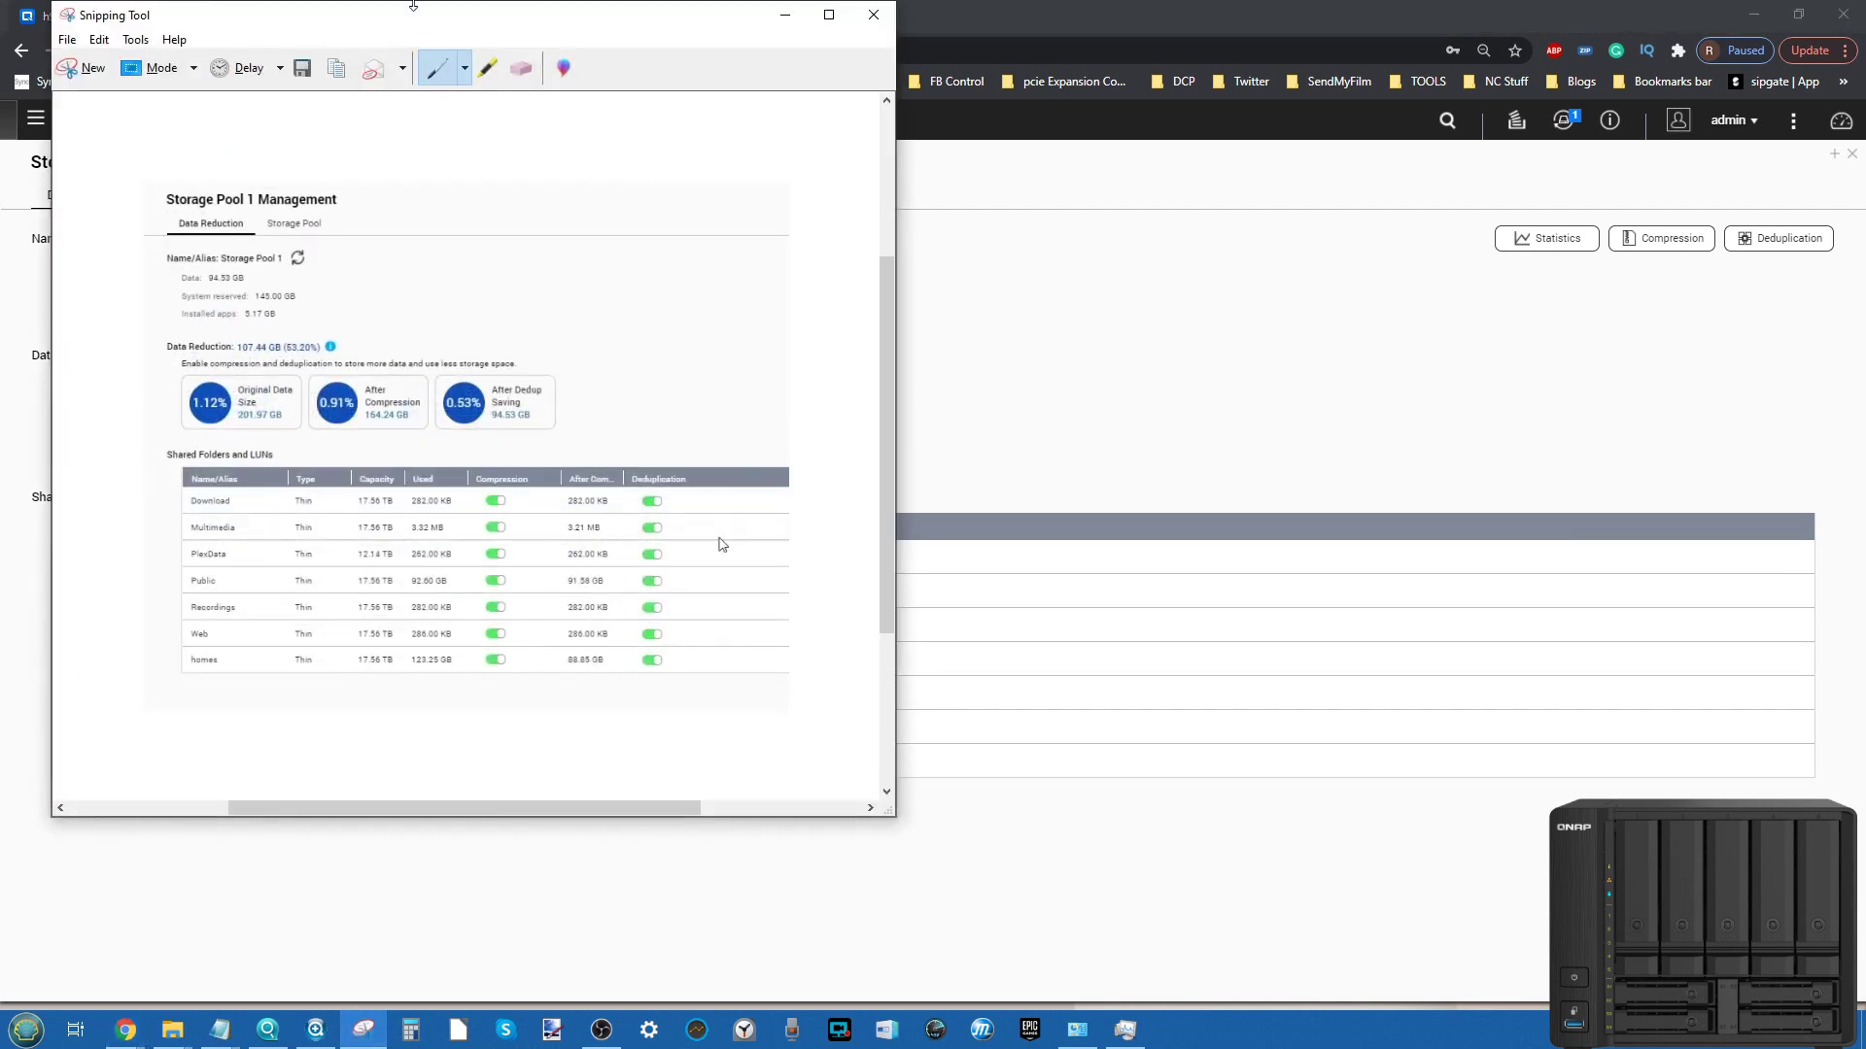
left_click_drag(408, 27, 1032, 111)
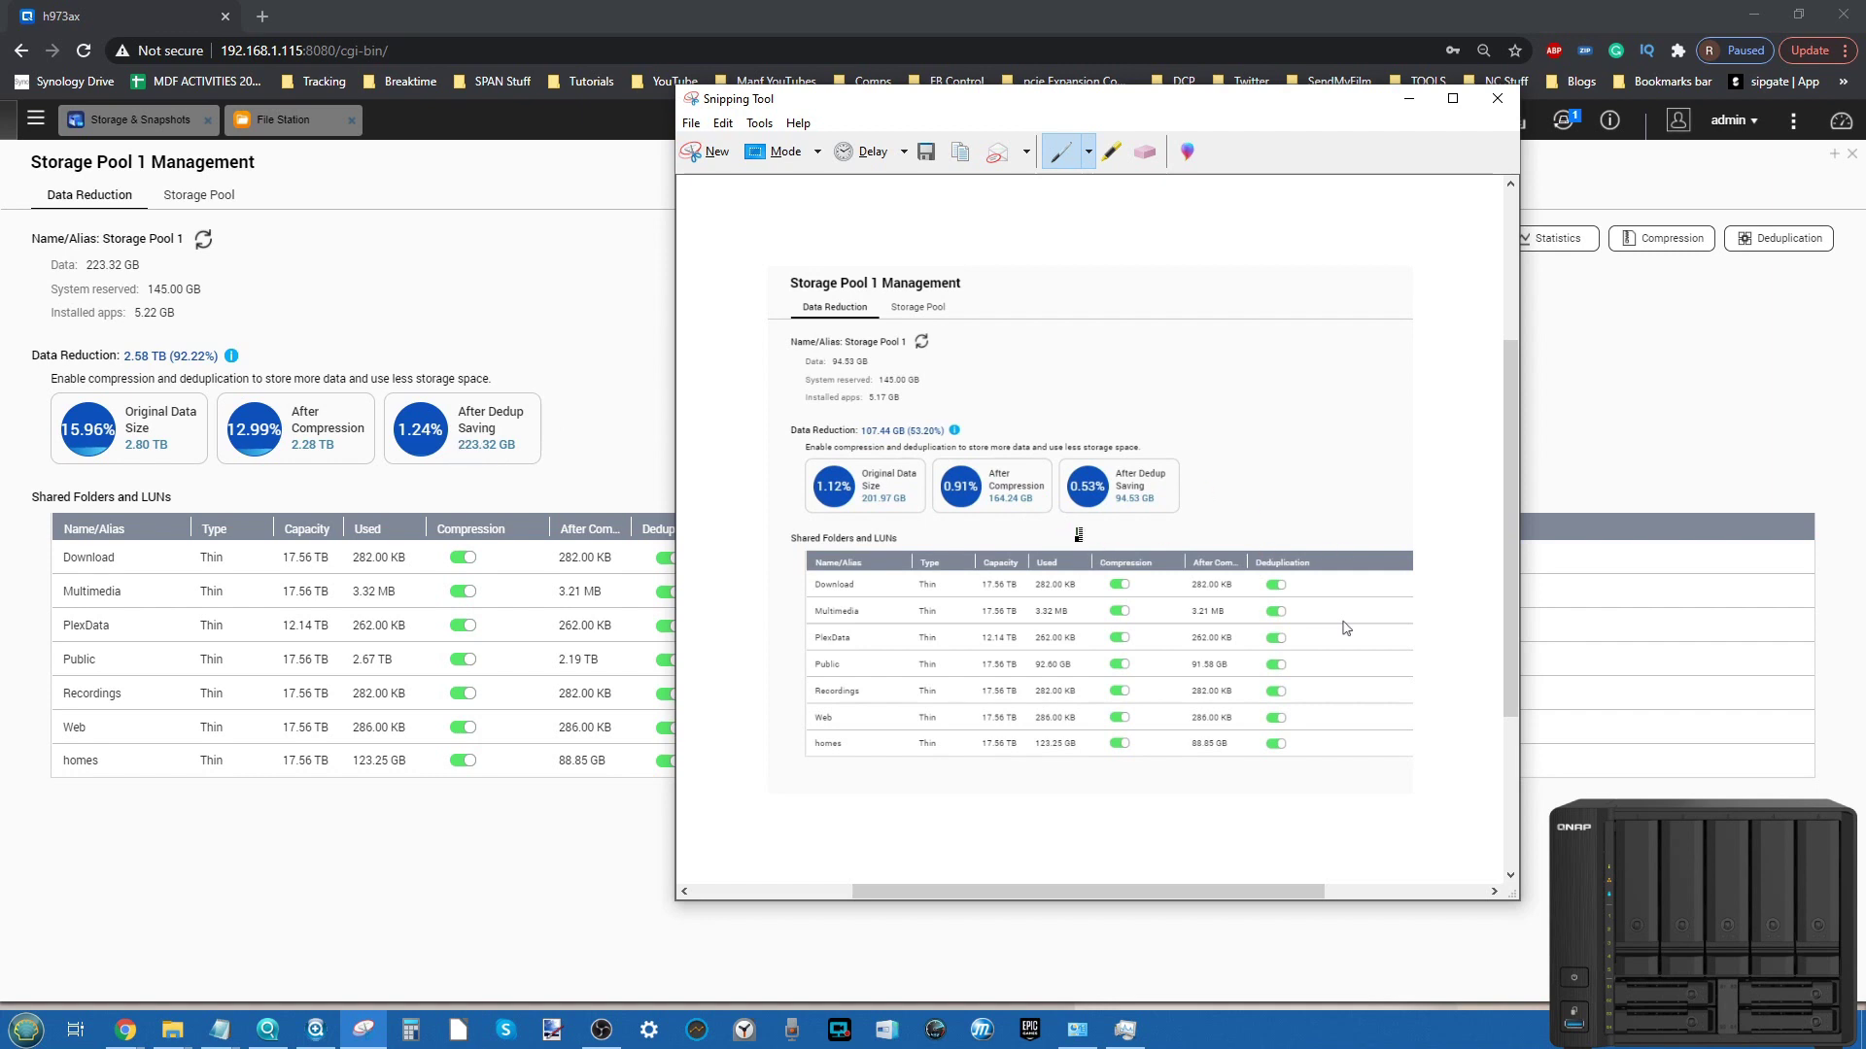
left_click_drag(1082, 535, 1176, 521)
left_click_drag(949, 534, 1016, 537)
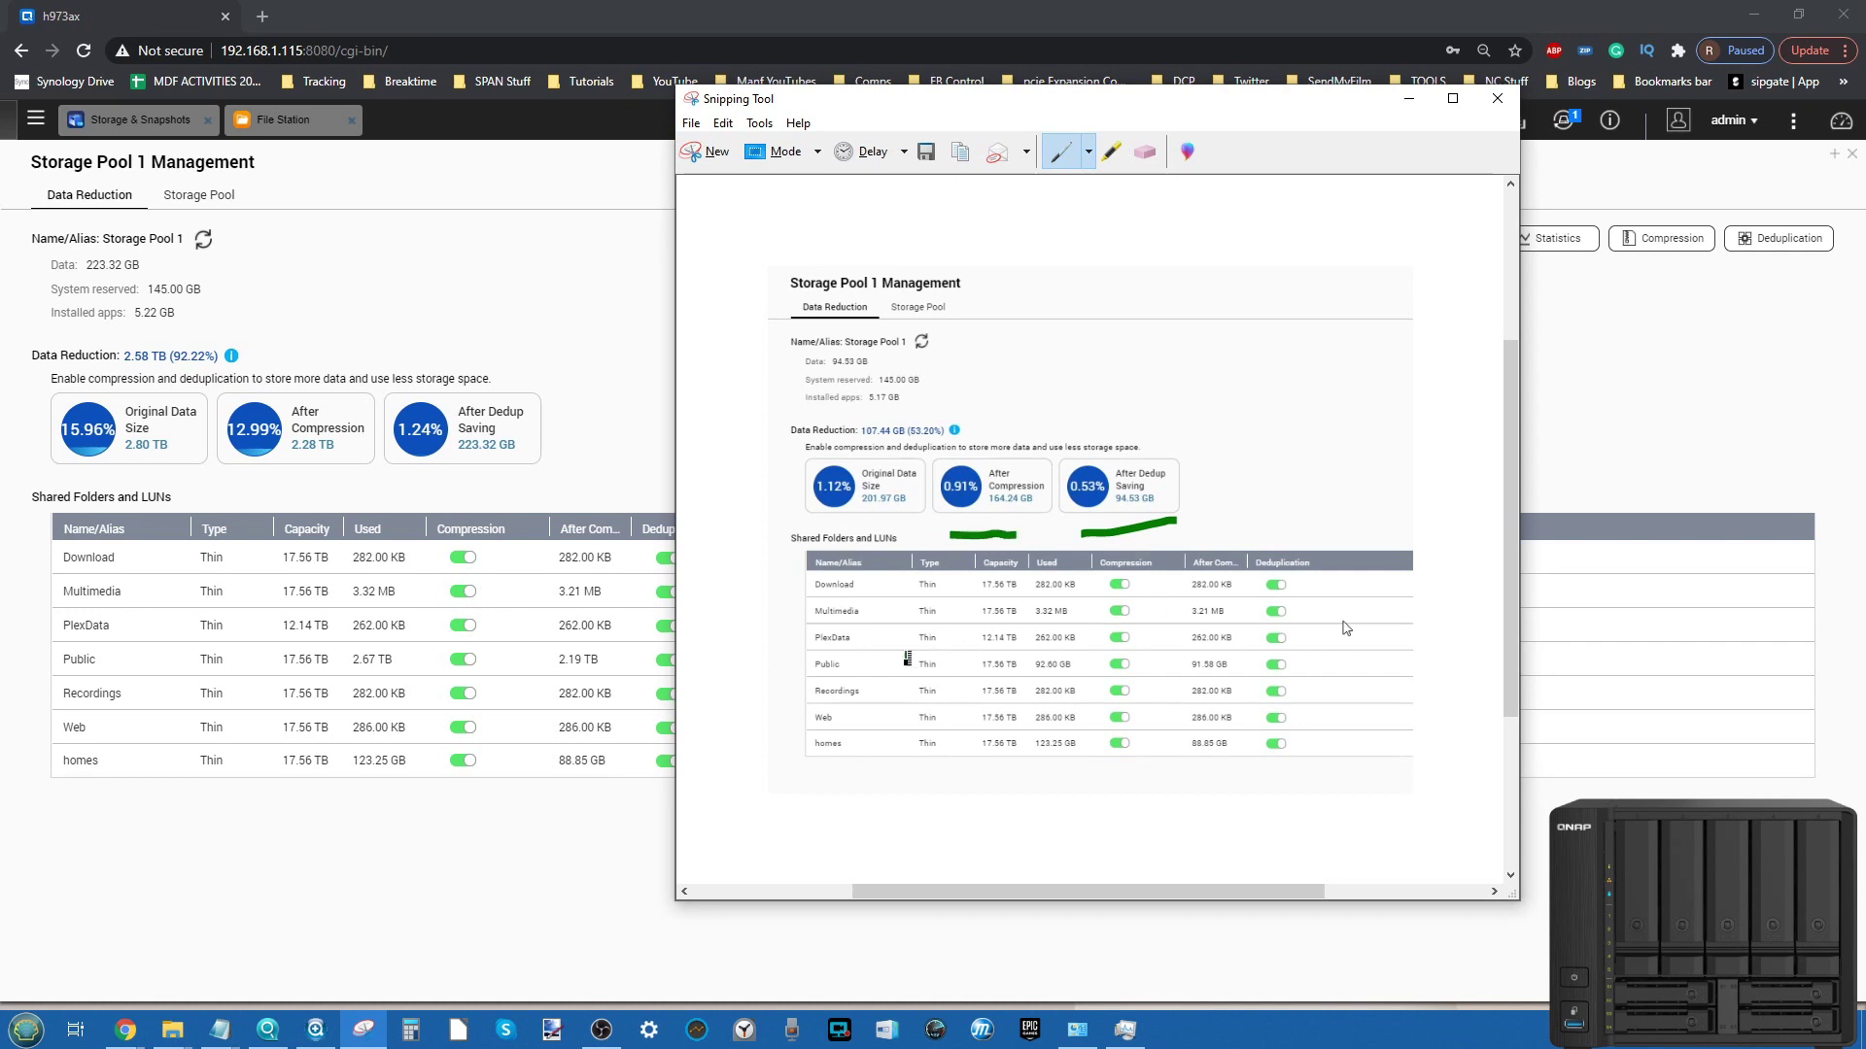
left_click_drag(821, 679, 869, 679)
left_click(295, 494)
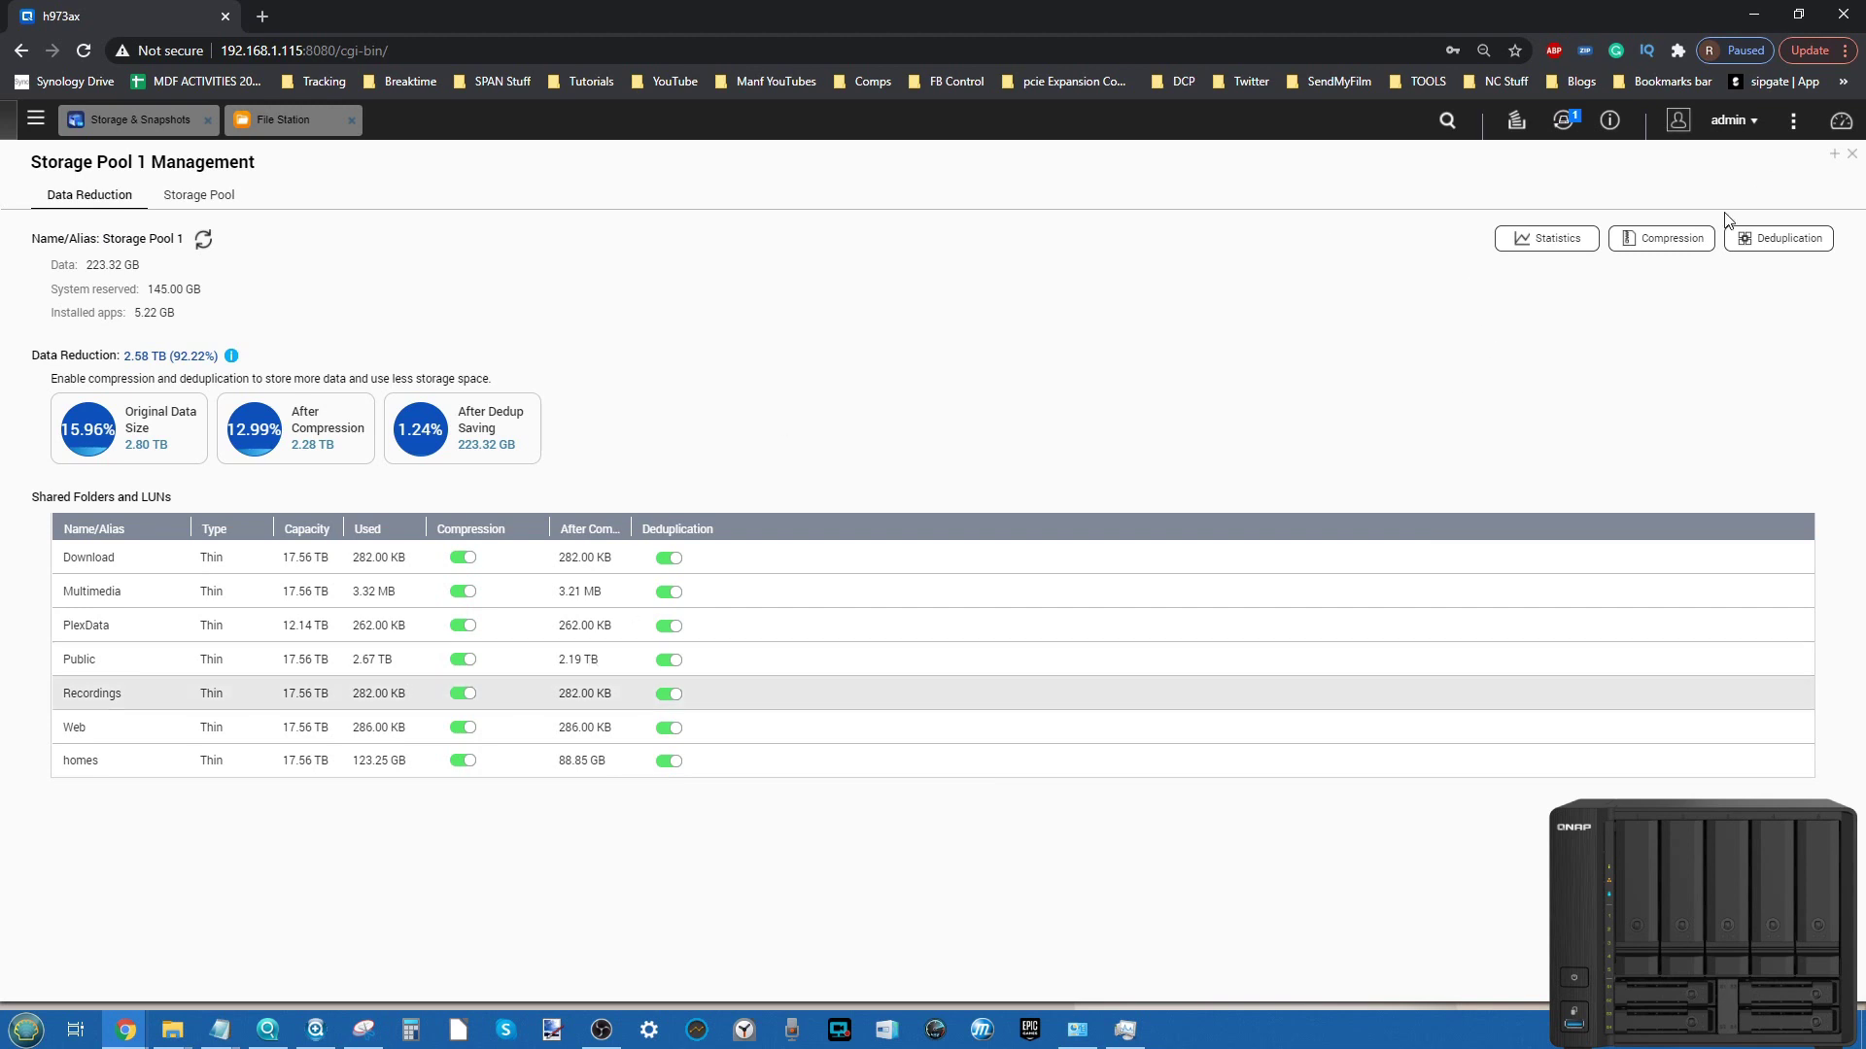
Review the statistics chart showing original data rising to 2.80 TB and 2.28 TB after compression.
left_click(1567, 234)
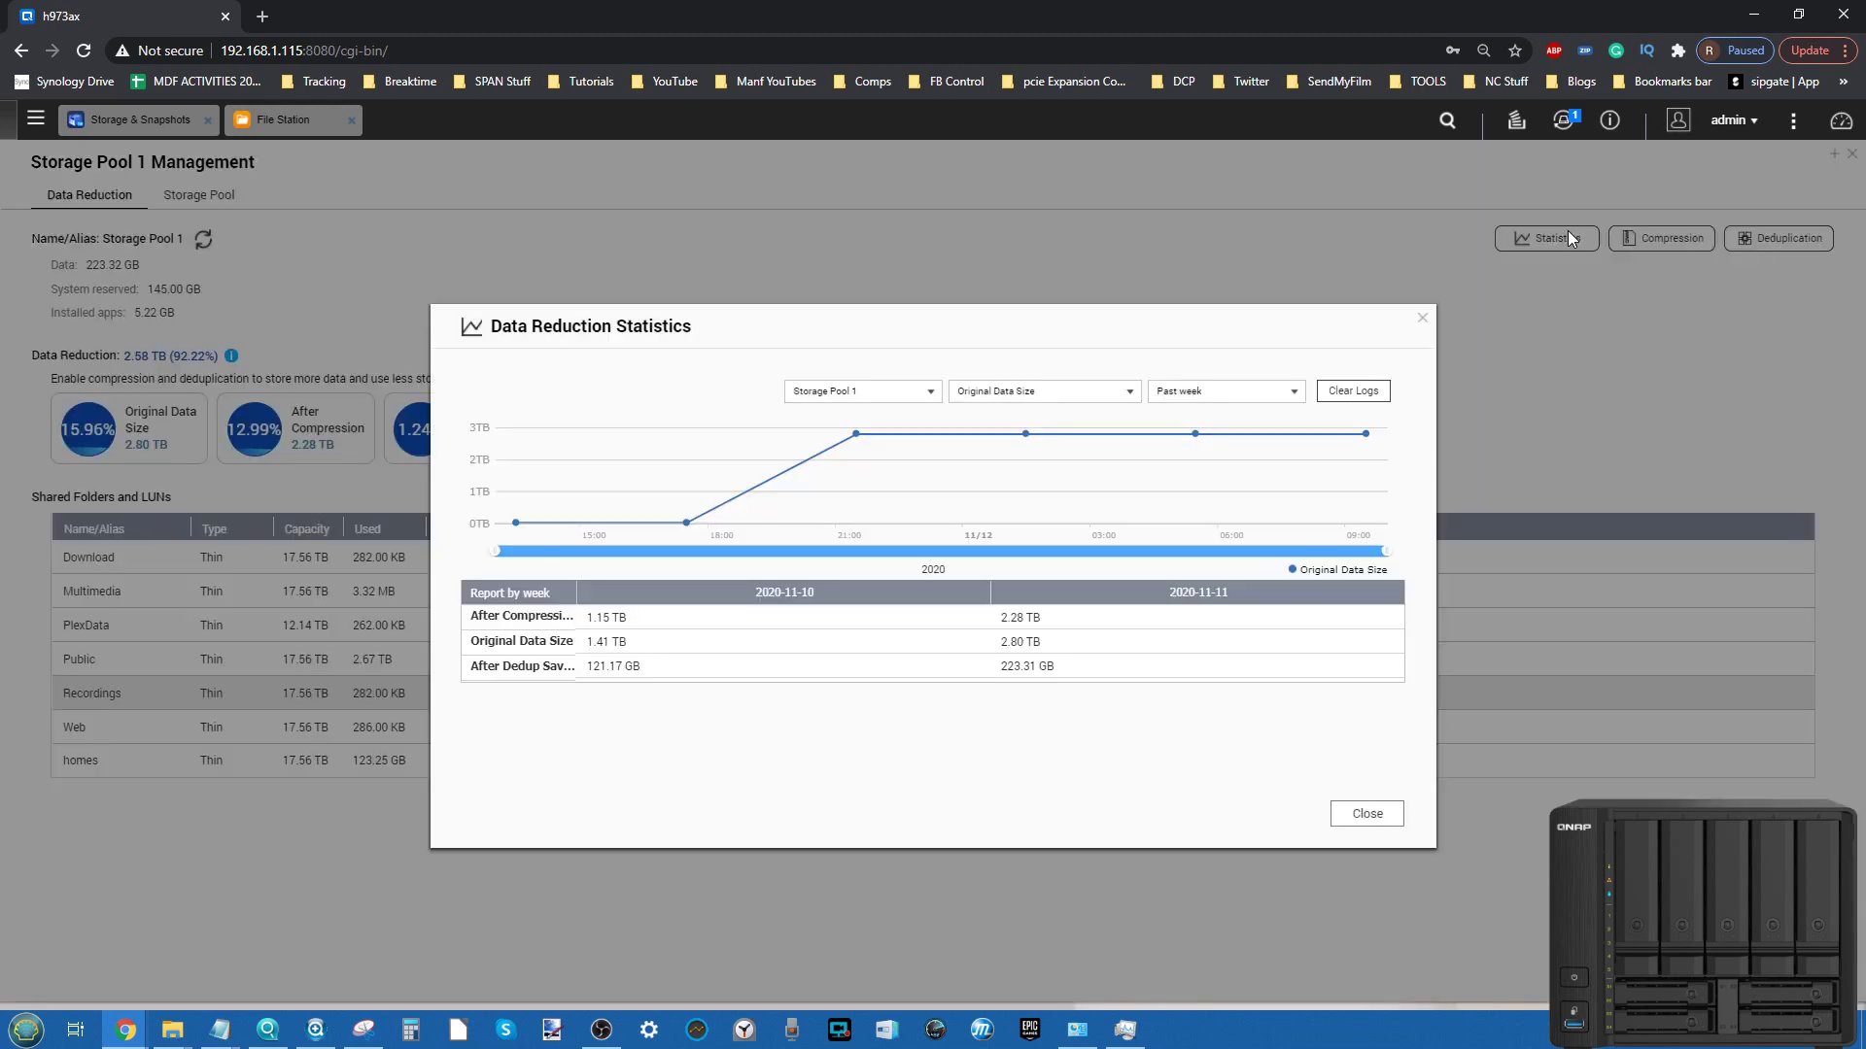
mouse_move(1200, 443)
mouse_move(1030, 444)
left_click_drag(979, 312, 1042, 413)
left_click_drag(679, 418, 873, 372)
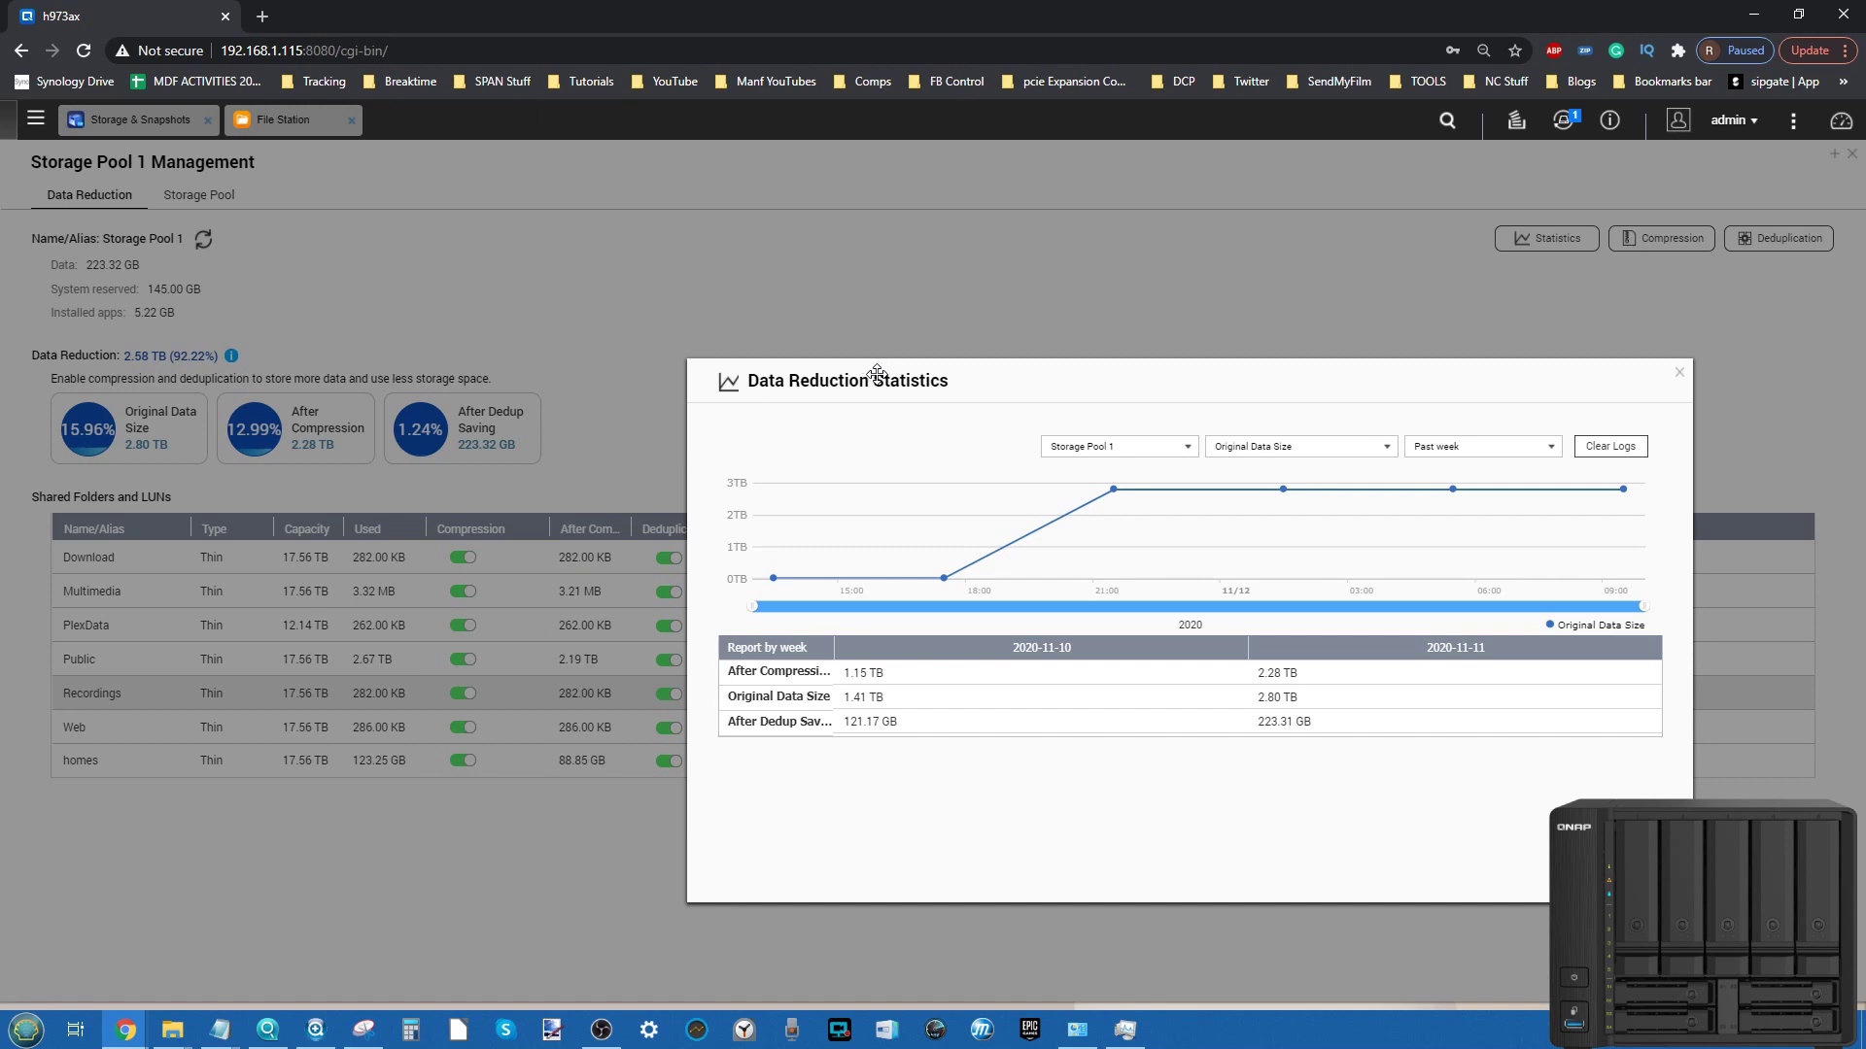
Check File Station and minimize it, then close the statistics chart and open the Compression explanation.
left_click(316, 124)
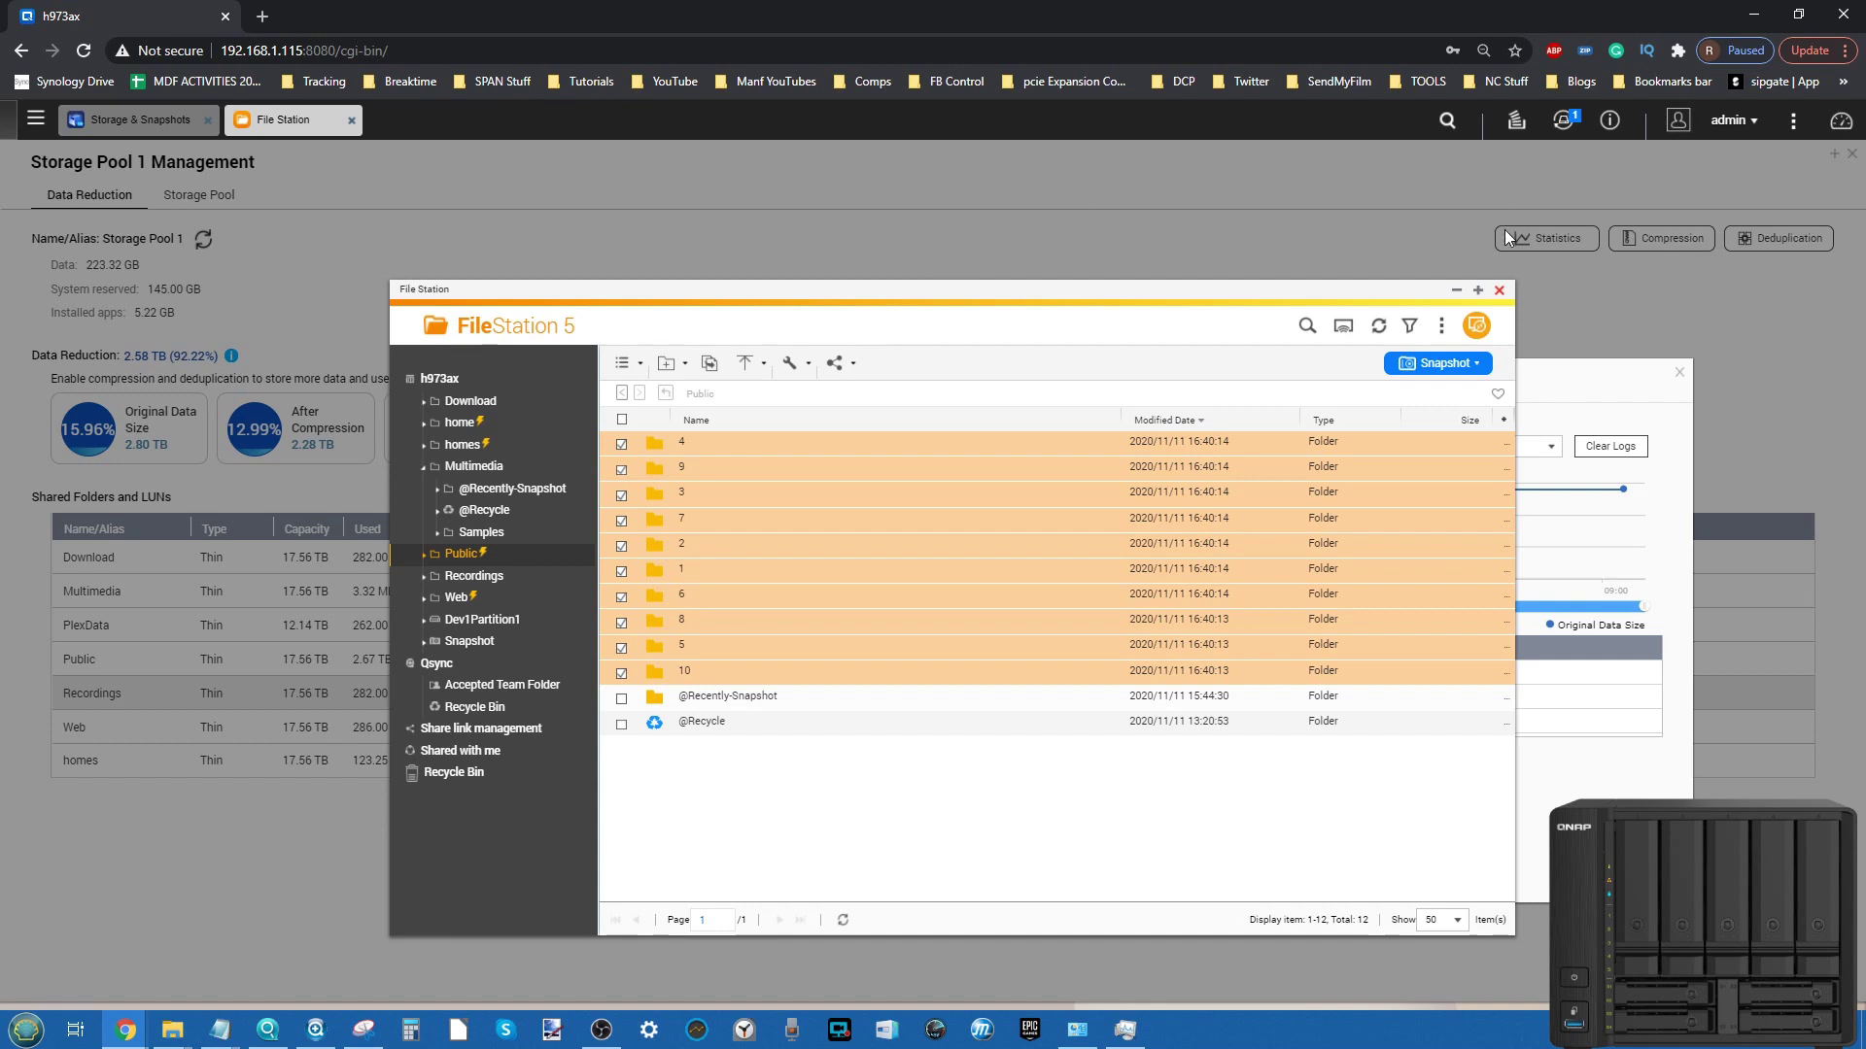
left_click(1455, 290)
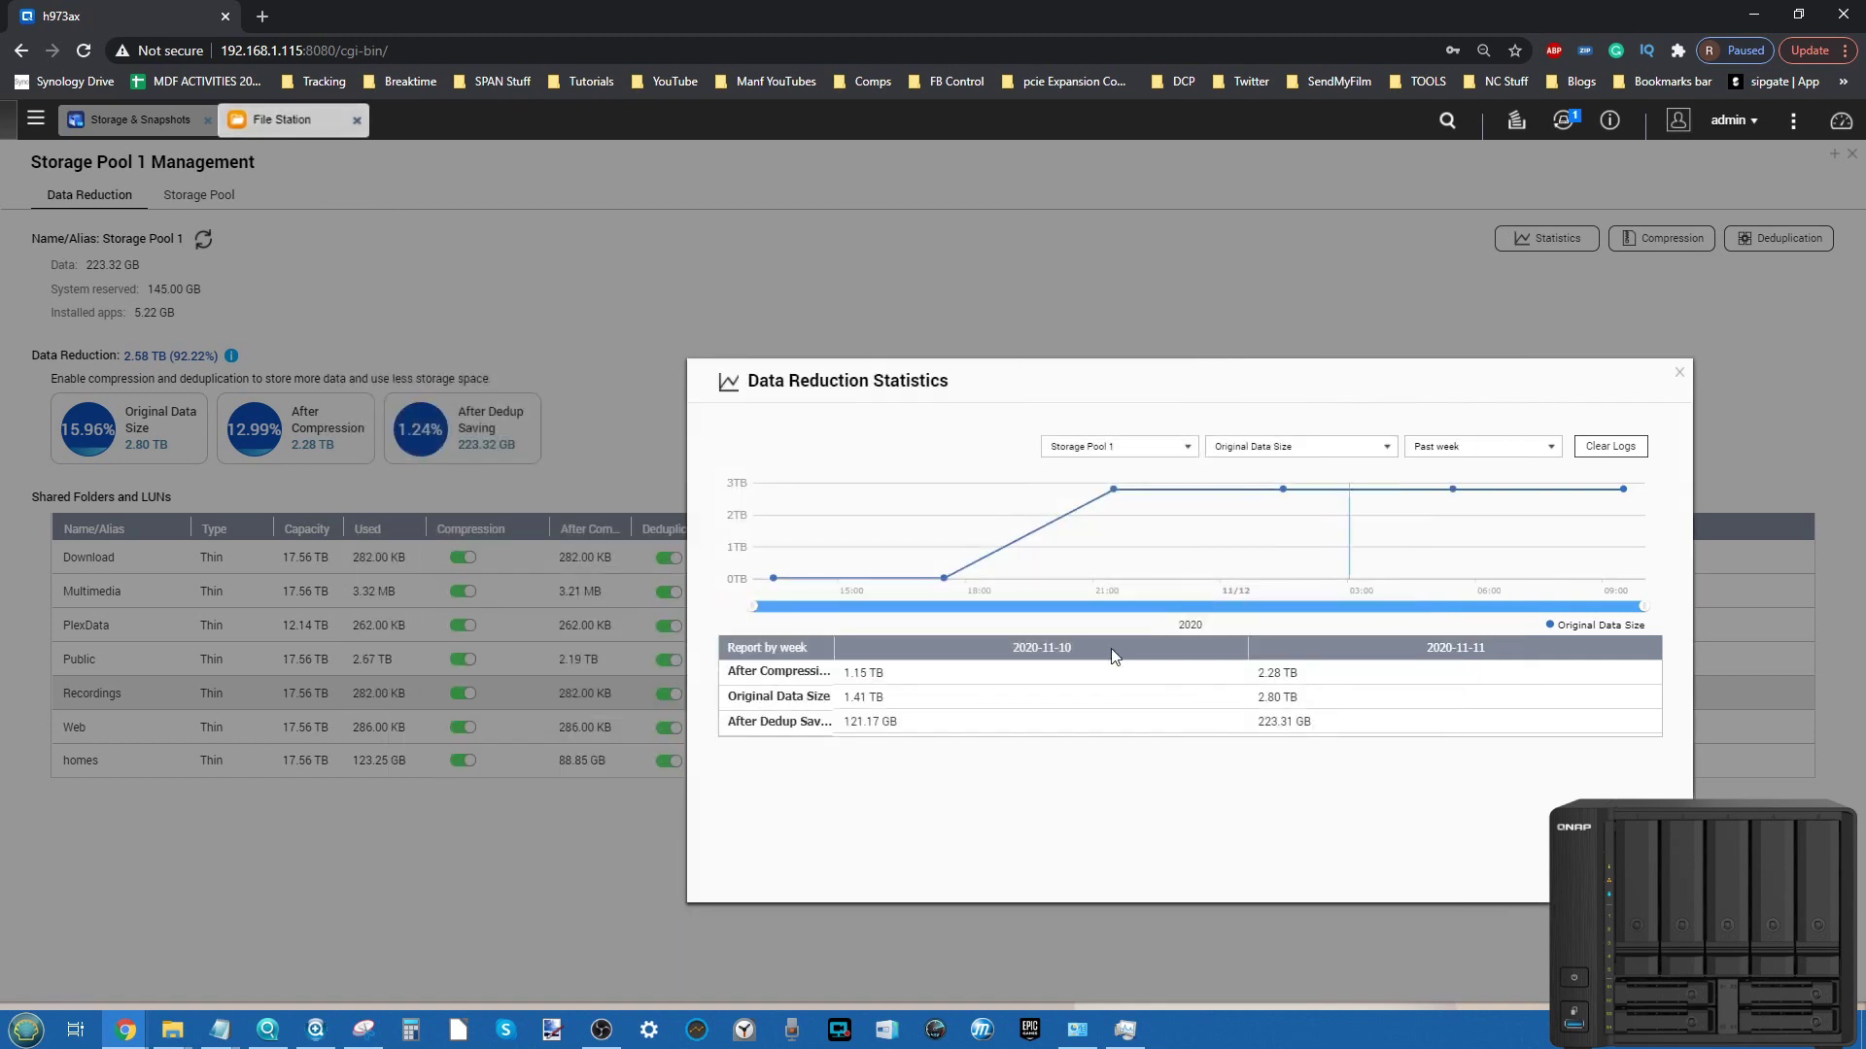
left_click(1675, 380)
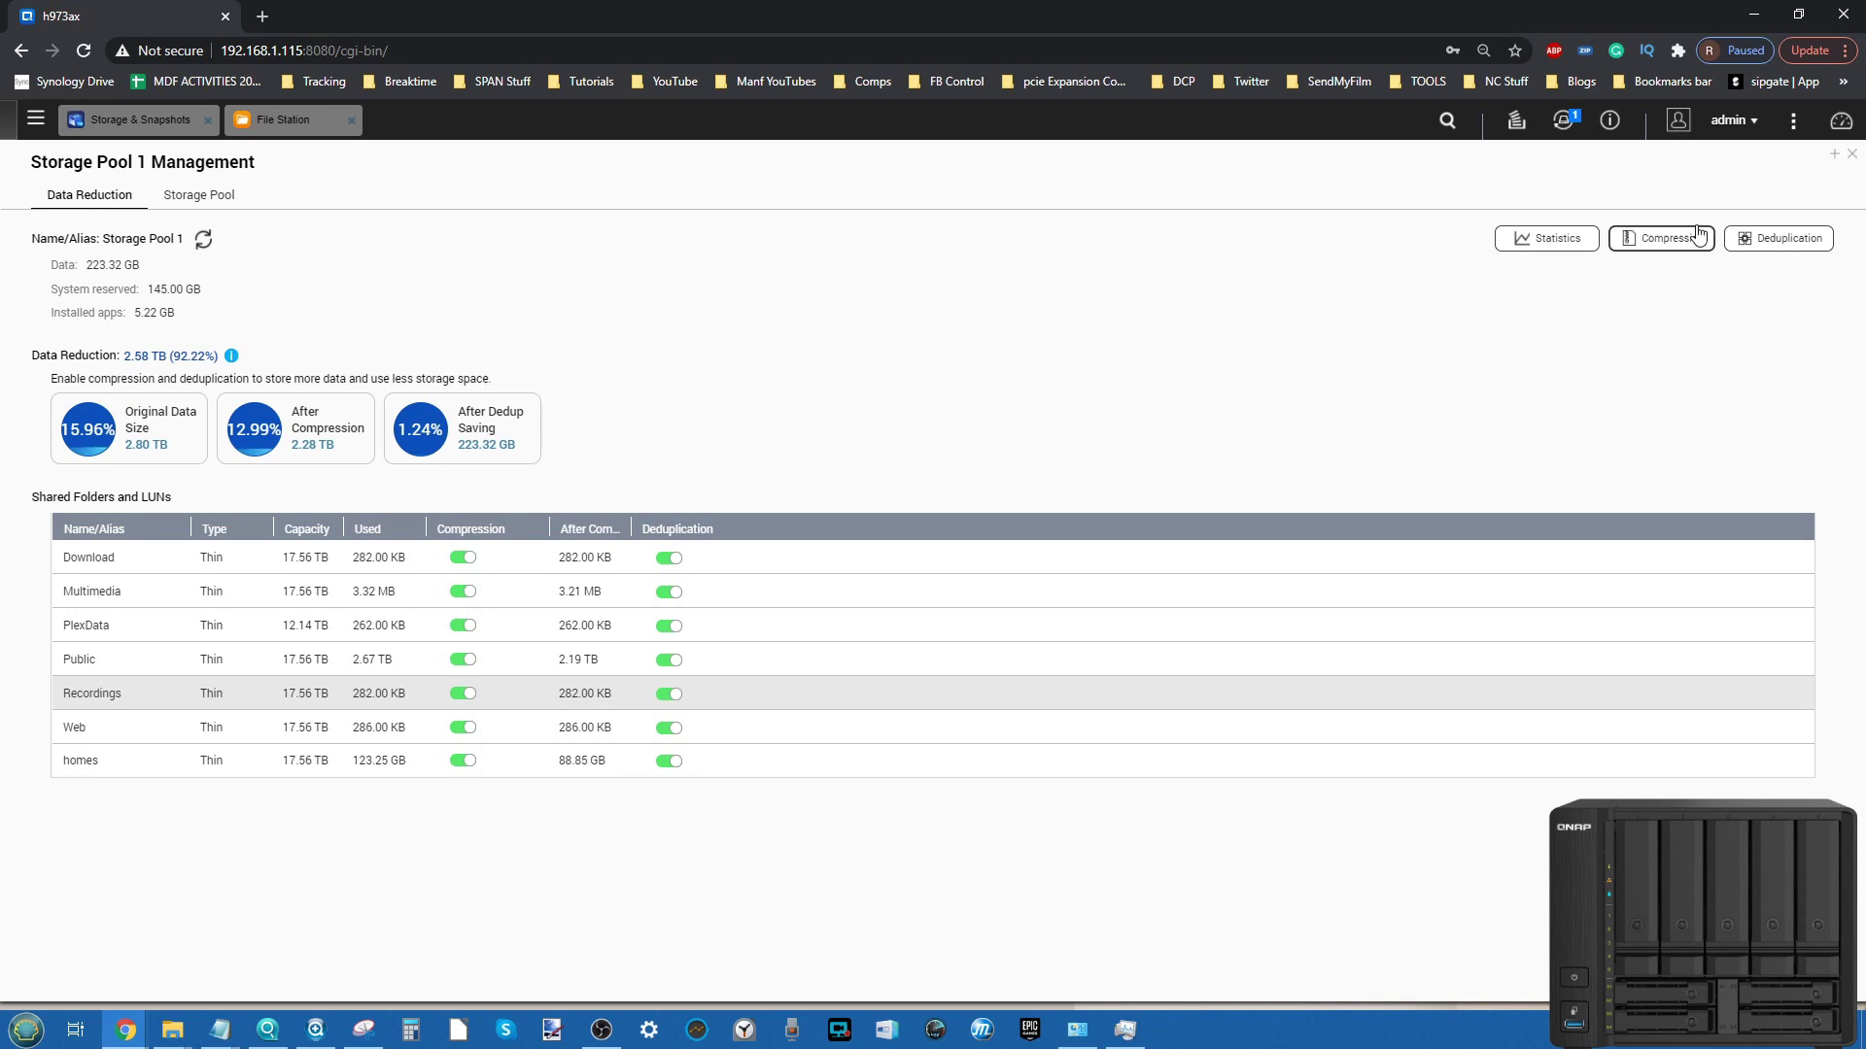
left_click(1633, 238)
Dismiss the compression note, close Storage Pool 1 Management, and reposition the Storage & Snapshots window.
left_click(1186, 724)
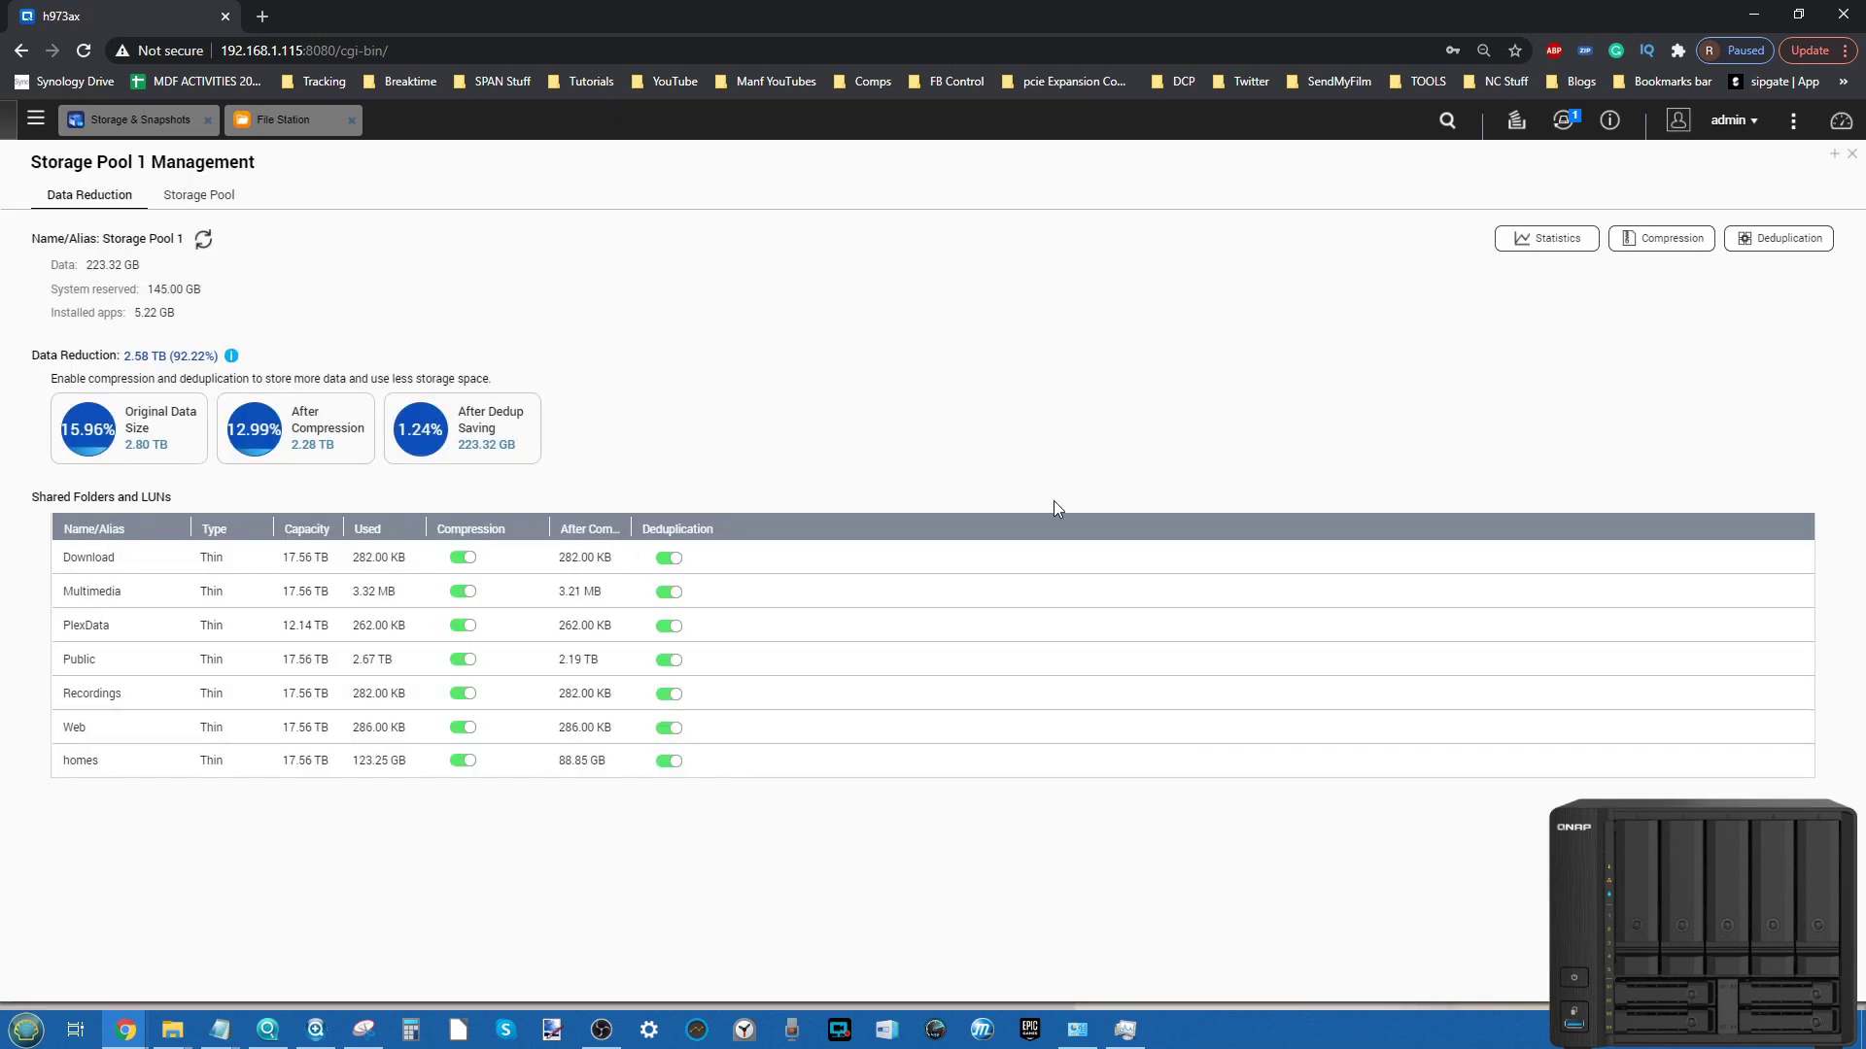
left_click(221, 197)
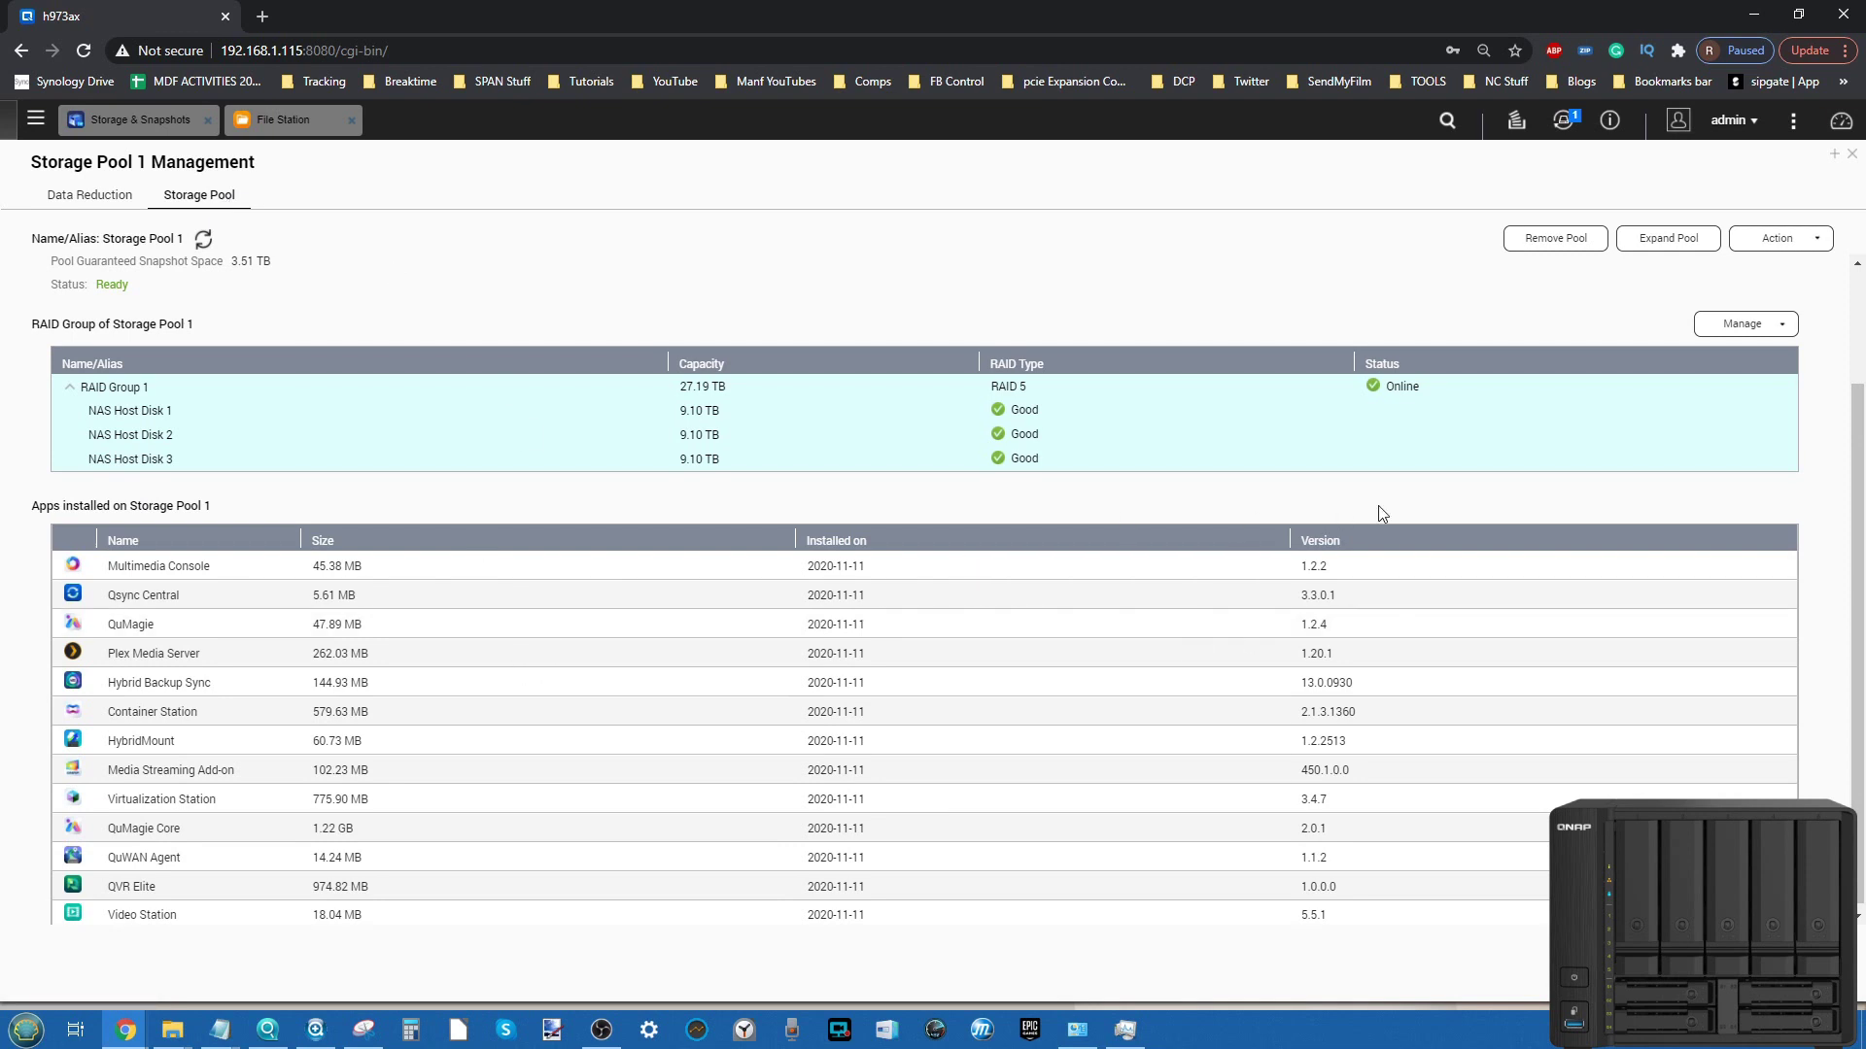
left_click(1851, 153)
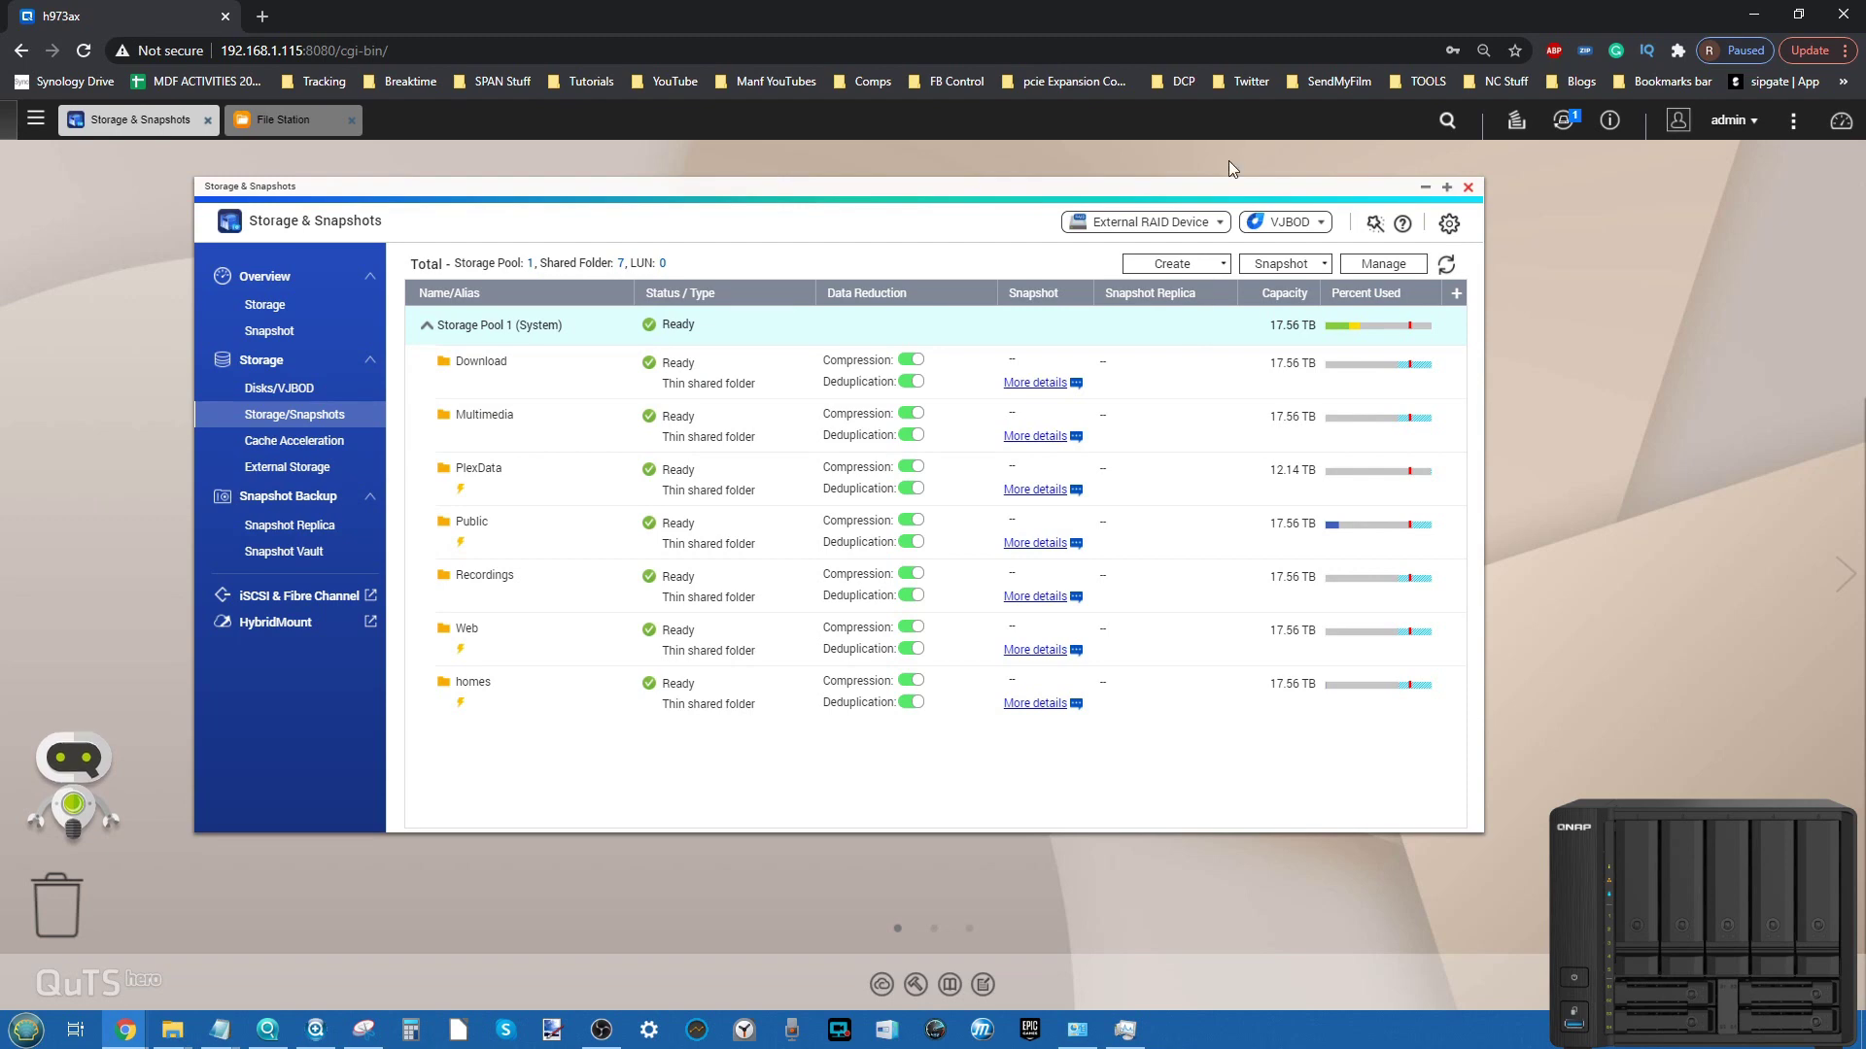
left_click_drag(1232, 188, 1264, 231)
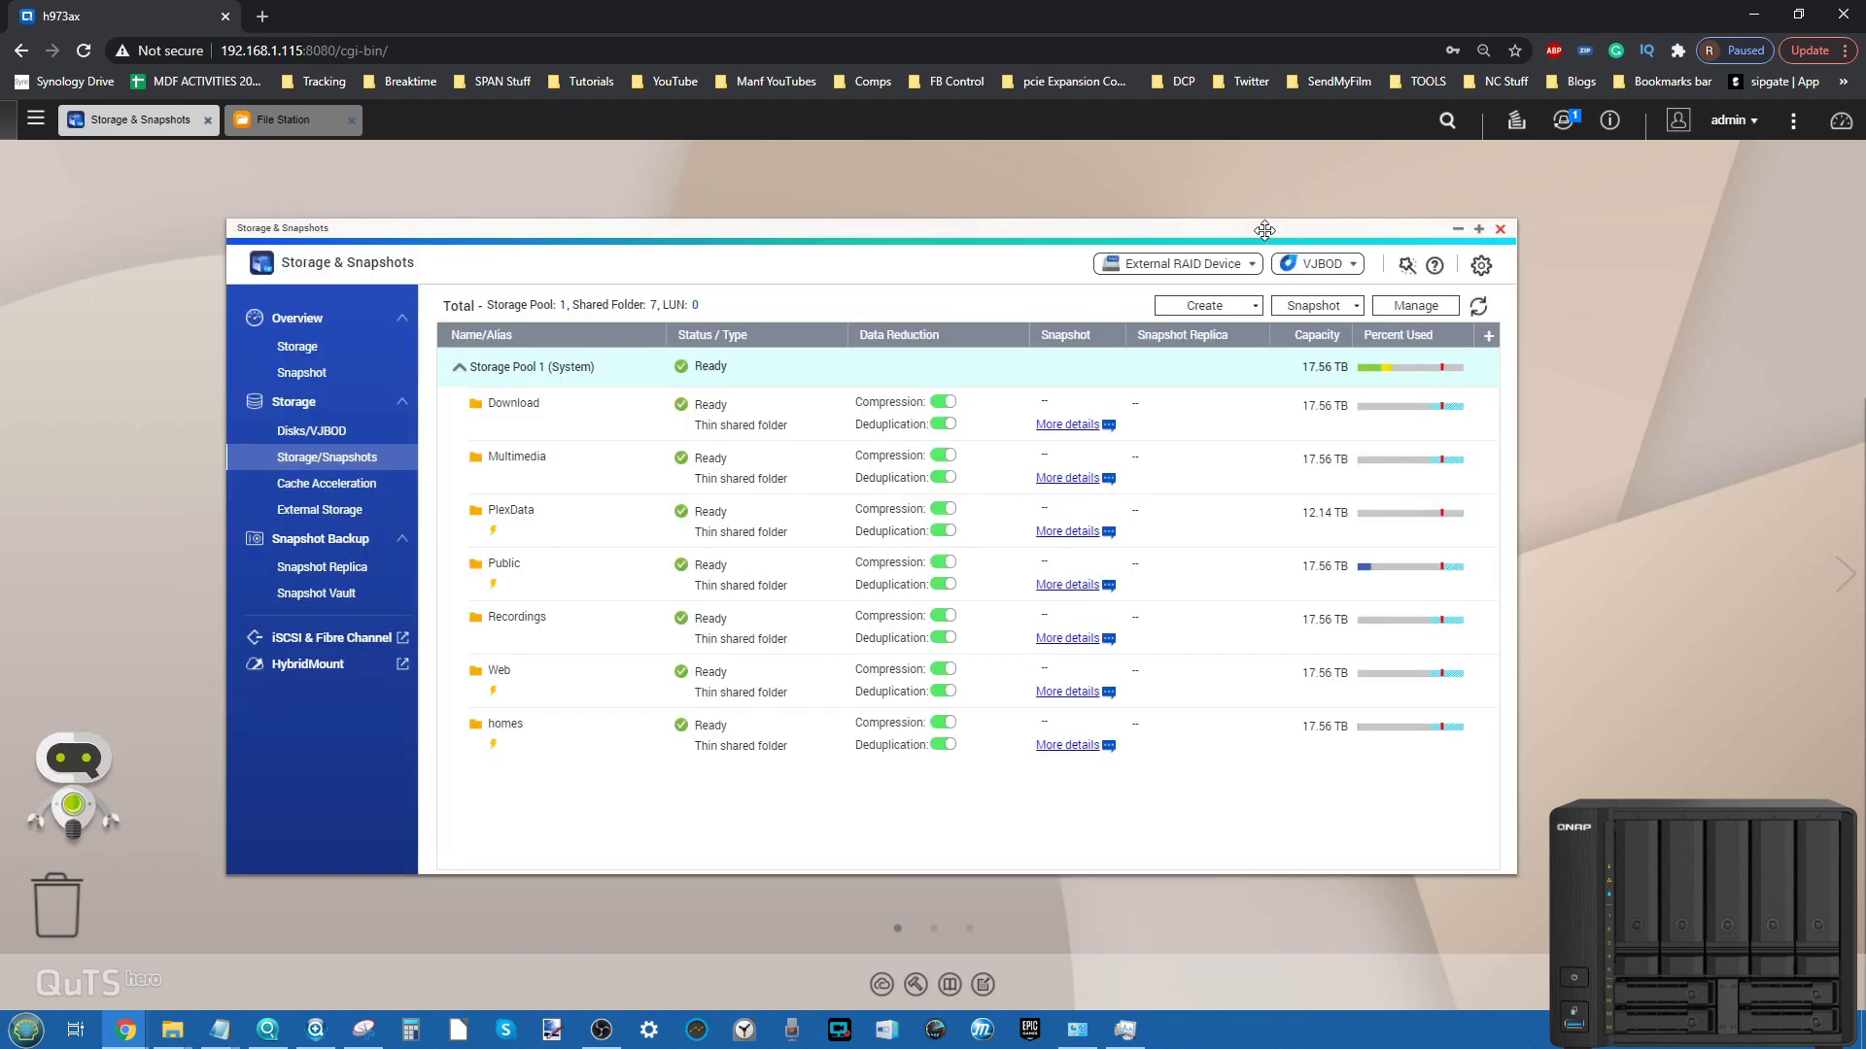